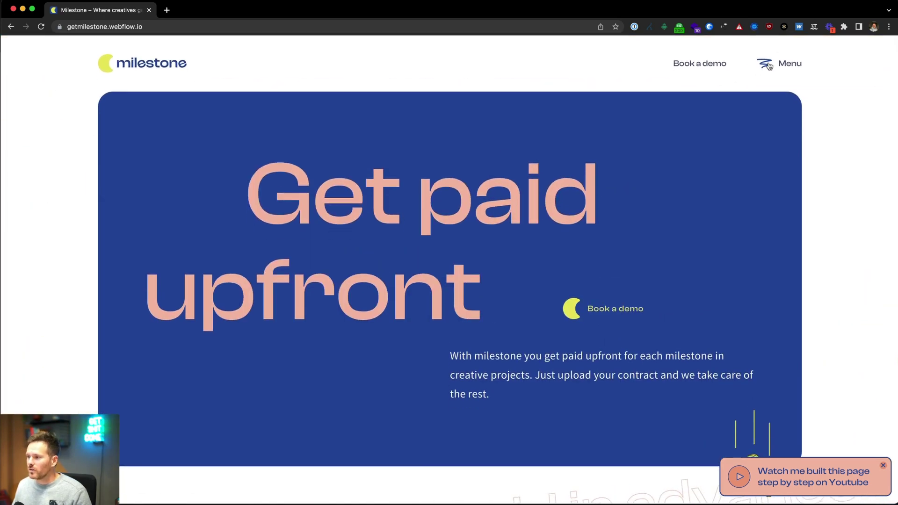
- Open, close and reopen the live Milestone site's full-screen blue menu overlay
{"action": "left_click", "coordinate": [769, 65]}
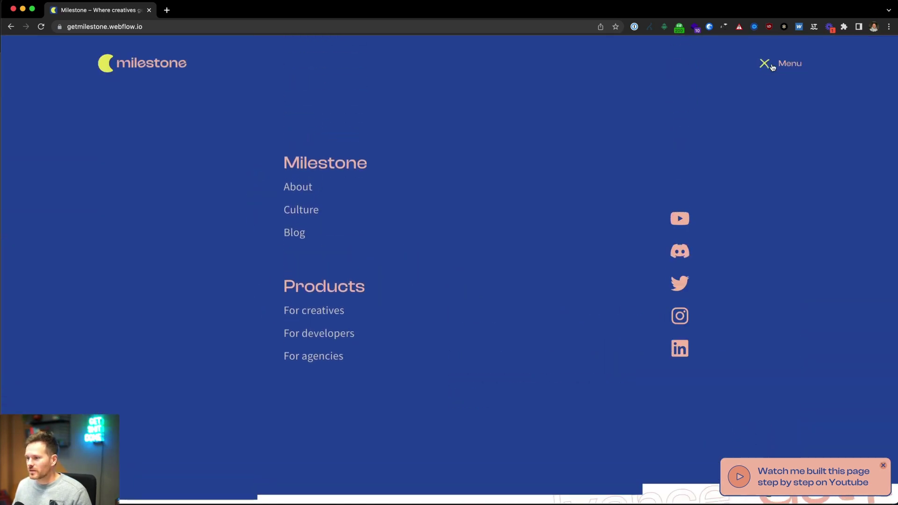
{"action": "left_click", "coordinate": [773, 66]}
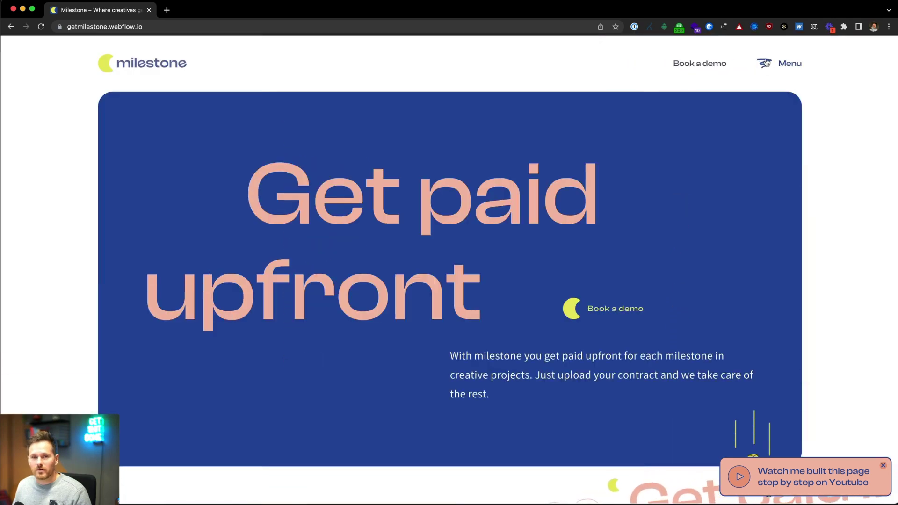
{"action": "left_click", "coordinate": [768, 63]}
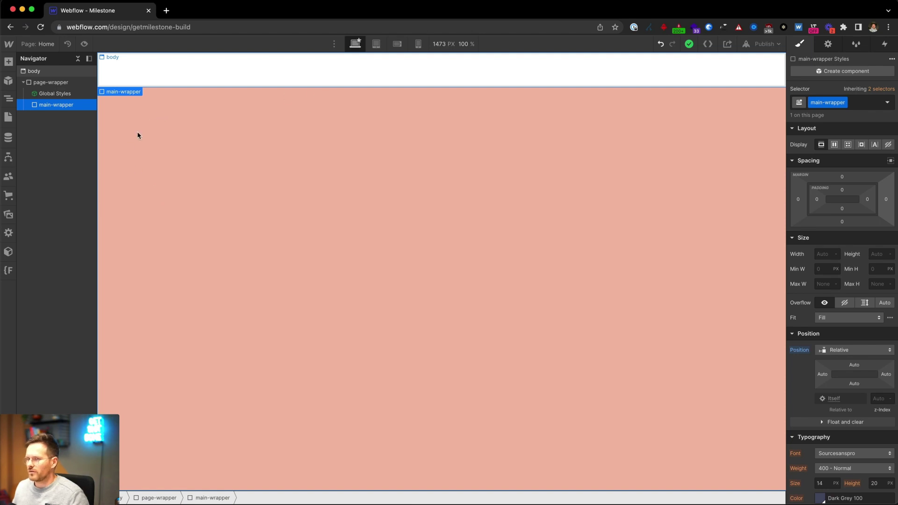
- Step through body and page-wrapper to Global Styles and open its custom CSS code
{"action": "left_click", "coordinate": [46, 73]}
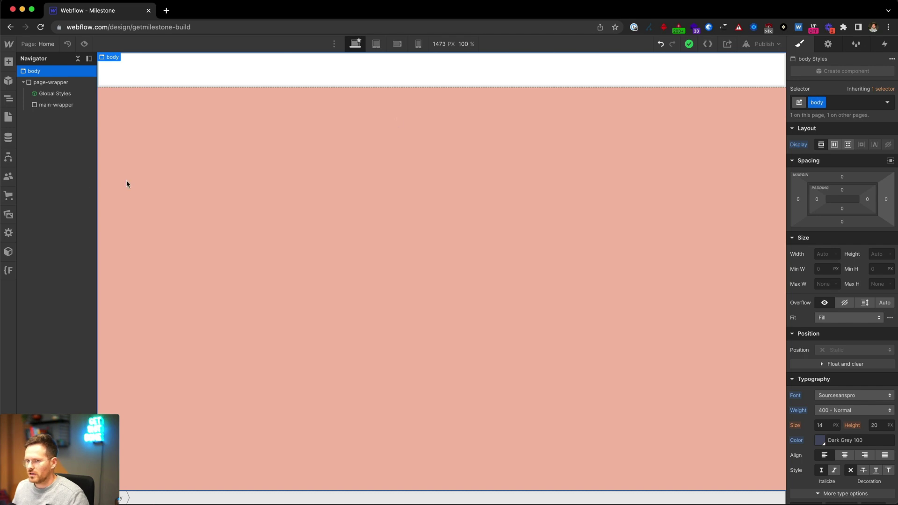
{"action": "left_click", "coordinate": [45, 85]}
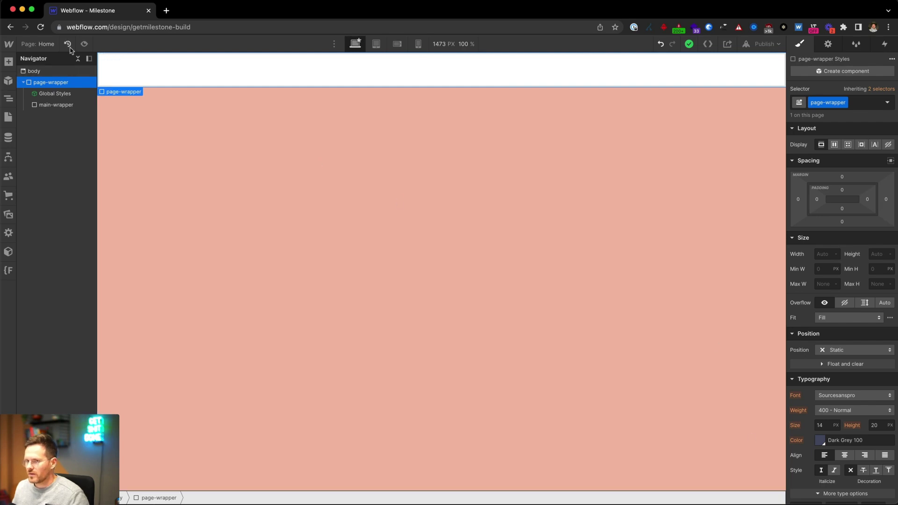
{"action": "left_click", "coordinate": [43, 93]}
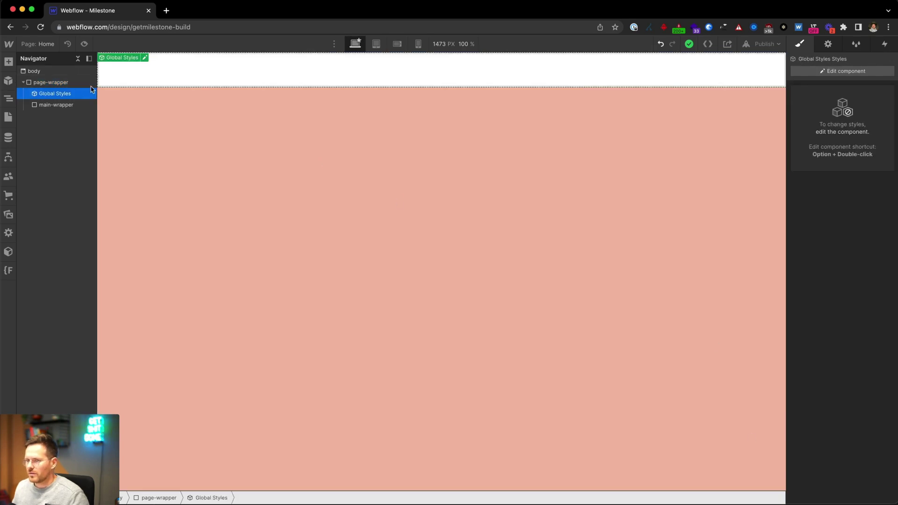
{"action": "double_click", "coordinate": [156, 73], "text": "alt"}
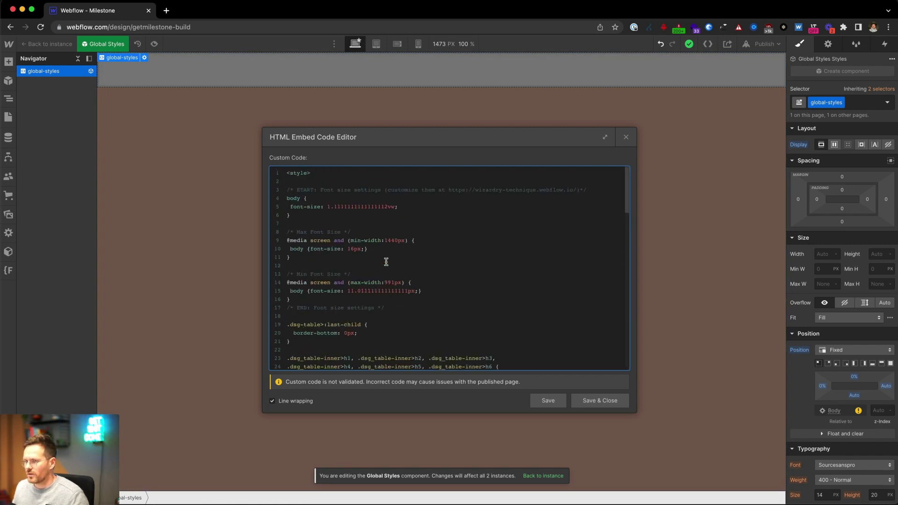
{"action": "scroll", "coordinate": [386, 262], "scroll_direction": "down", "scroll_amount": 20}
{"action": "scroll", "coordinate": [386, 262], "scroll_direction": "up", "scroll_amount": 10}
{"action": "scroll", "coordinate": [386, 262], "scroll_direction": "up", "scroll_amount": 8}
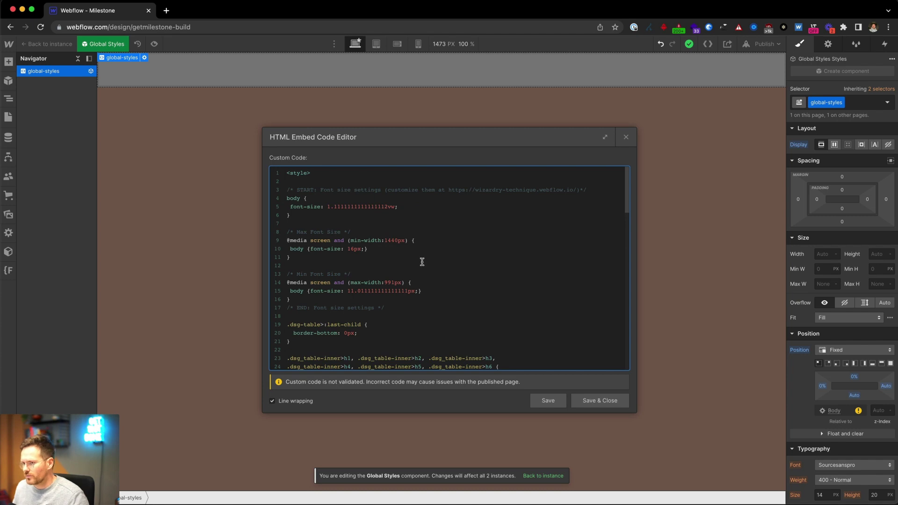
{"action": "scroll", "coordinate": [422, 262], "scroll_direction": "down", "scroll_amount": 8}
{"action": "scroll", "coordinate": [422, 262], "scroll_direction": "down", "scroll_amount": 3}
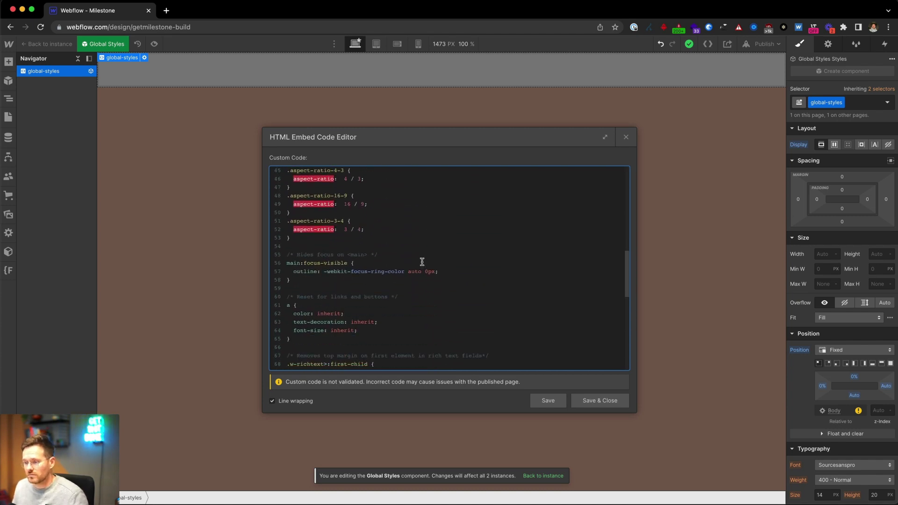
{"action": "scroll", "coordinate": [422, 262], "scroll_direction": "down", "scroll_amount": 8}
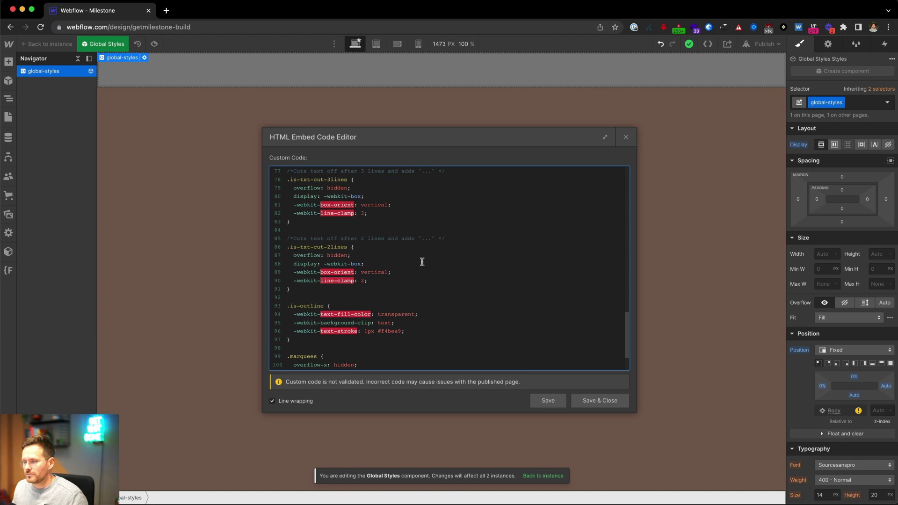
{"action": "scroll", "coordinate": [422, 262], "scroll_direction": "down", "scroll_amount": 2}
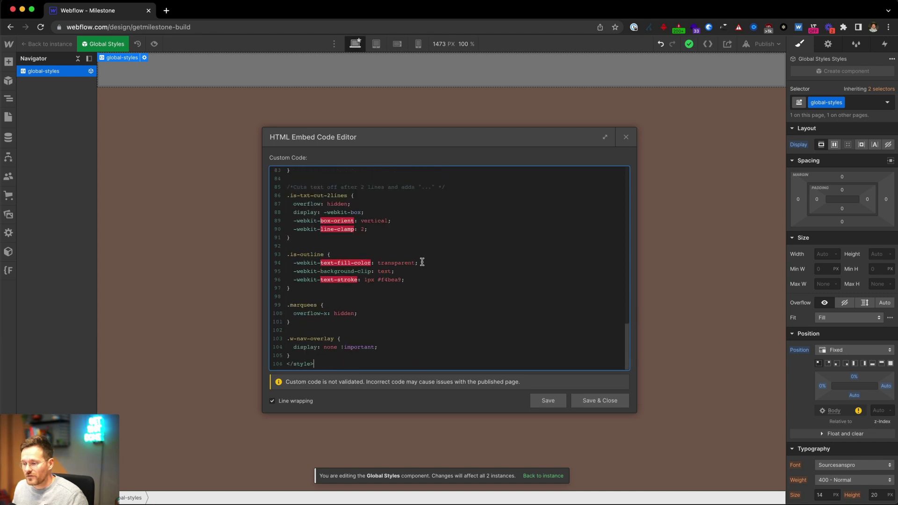
{"action": "left_click", "coordinate": [291, 287]}
{"action": "left_click_drag", "start_coordinate": [291, 287], "coordinate": [272, 248]}
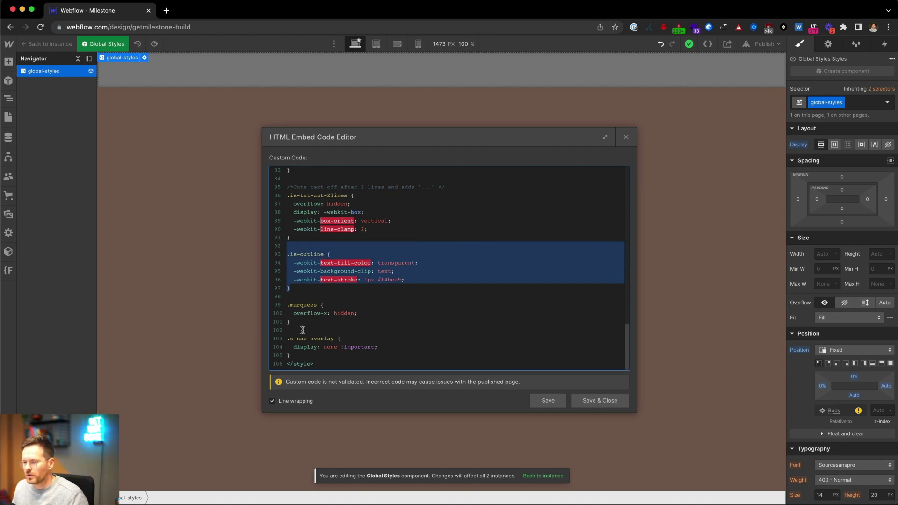
{"action": "scroll", "coordinate": [305, 294], "scroll_direction": "up", "scroll_amount": 15}
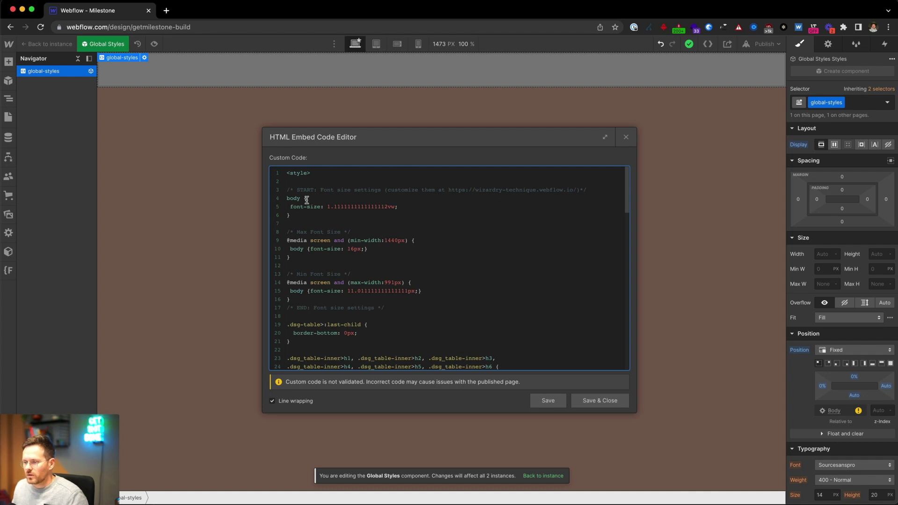
{"action": "left_click_drag", "start_coordinate": [287, 197], "coordinate": [460, 306]}
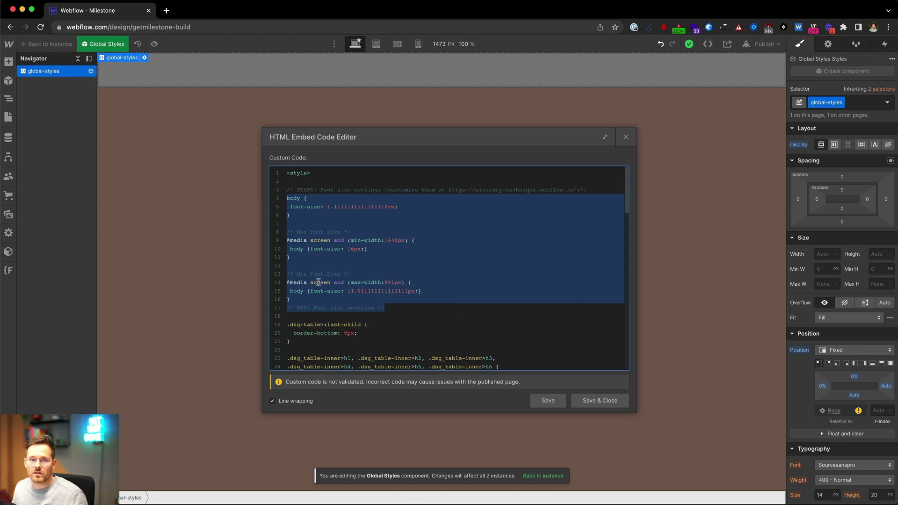
{"action": "left_click", "coordinate": [304, 200]}
{"action": "left_click_drag", "start_coordinate": [287, 197], "coordinate": [451, 317]}
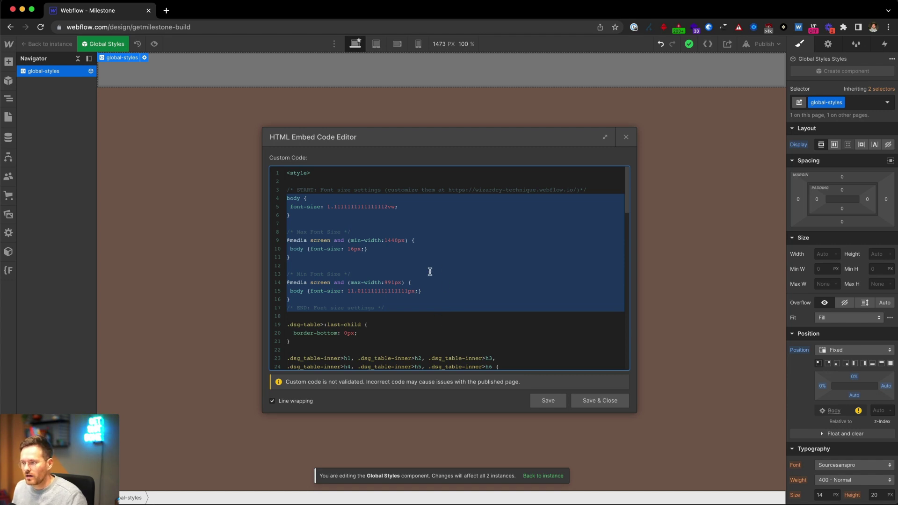
{"action": "left_click", "coordinate": [606, 401]}
- Return to the Home page and insert a Navbar inside main-wrapper
{"action": "double_click", "coordinate": [395, 363]}
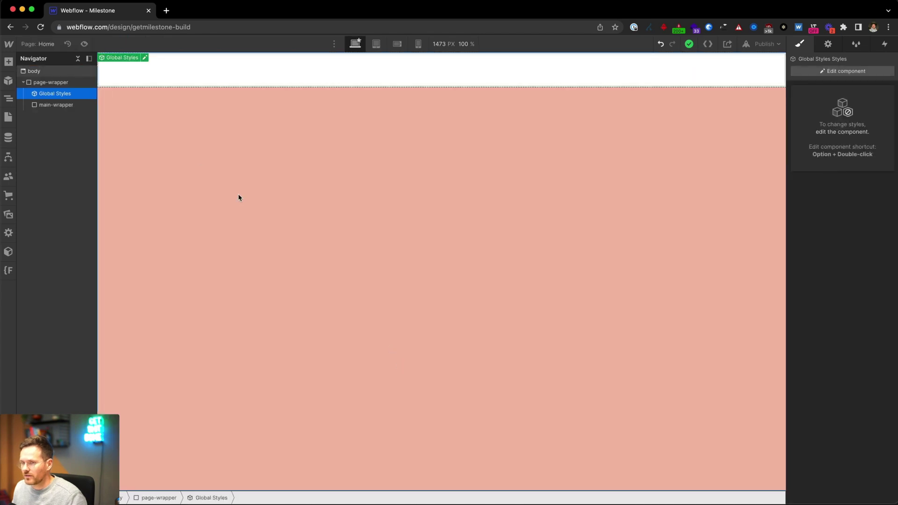
{"action": "left_click", "coordinate": [80, 105]}
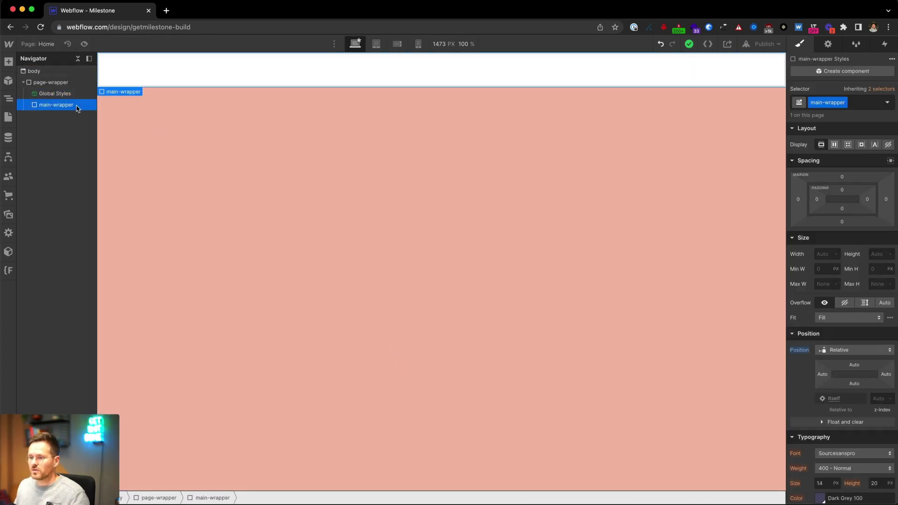
{"action": "key", "text": "super+k"}
{"action": "type", "text": "na"}
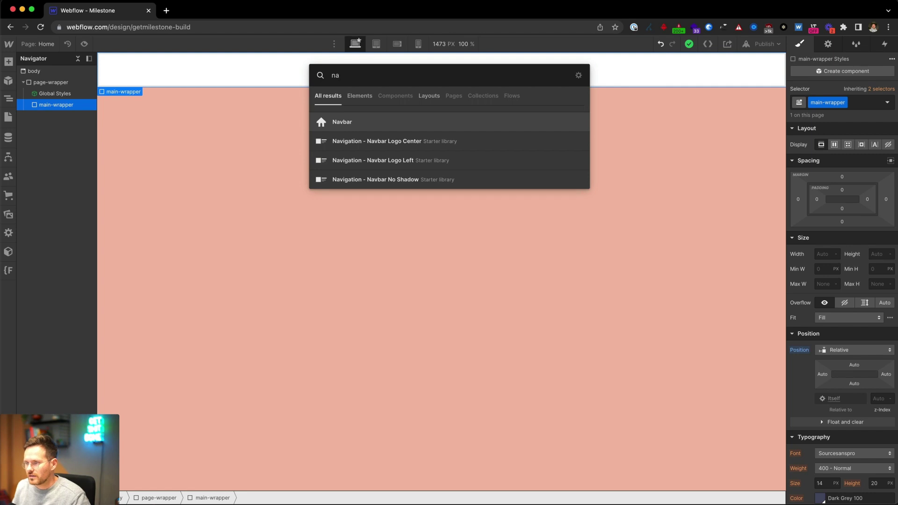
{"action": "key", "text": "Return"}
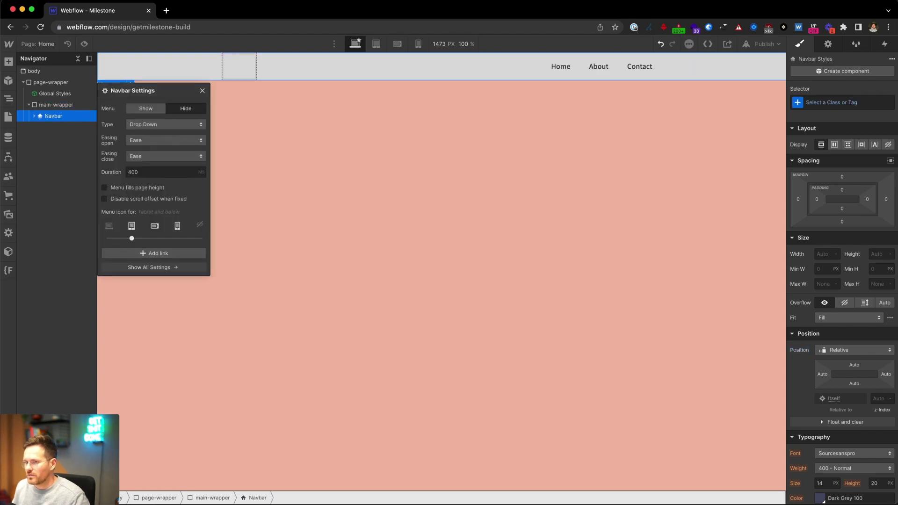
- Give the navbar the existing nav class and expand it to reveal Container, Brand, Nav Menu and Menu Button
{"action": "key", "text": "Escape"}
{"action": "key", "text": "super+Return"}
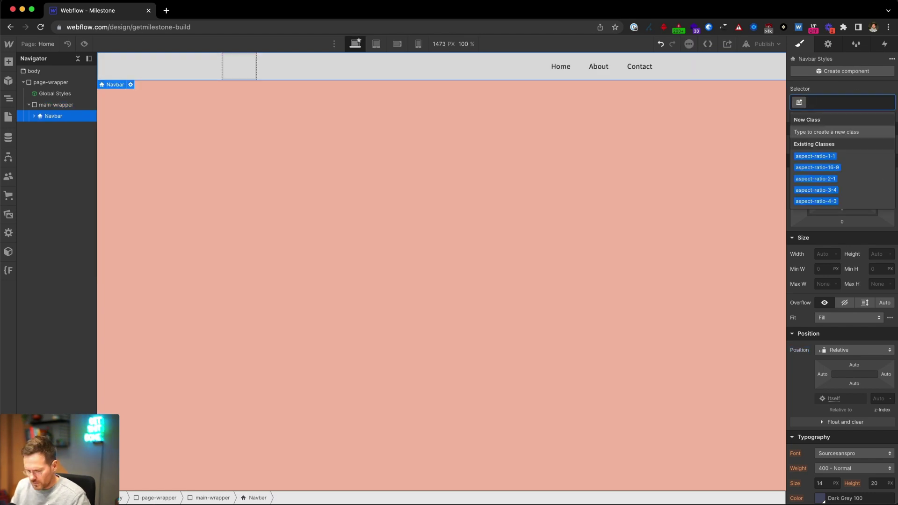
{"action": "type", "text": "nav"}
{"action": "key", "text": "Return"}
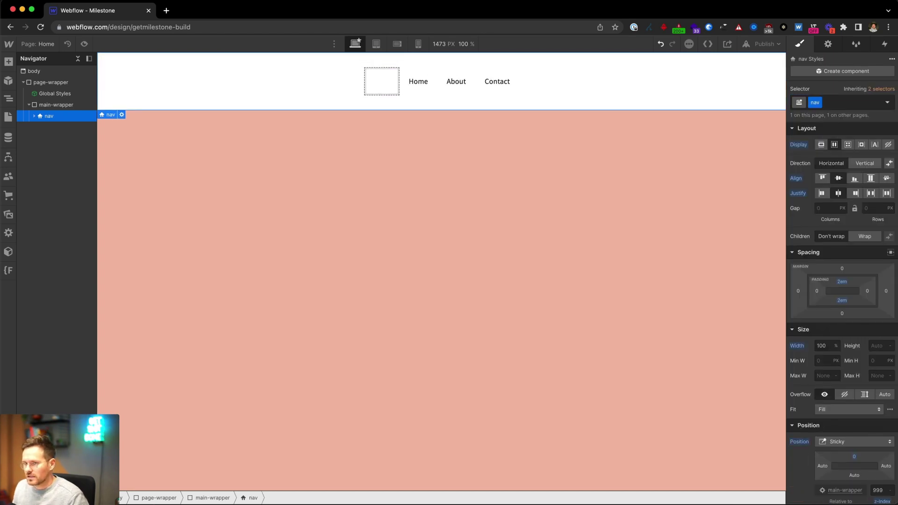
{"action": "left_click", "coordinate": [34, 116]}
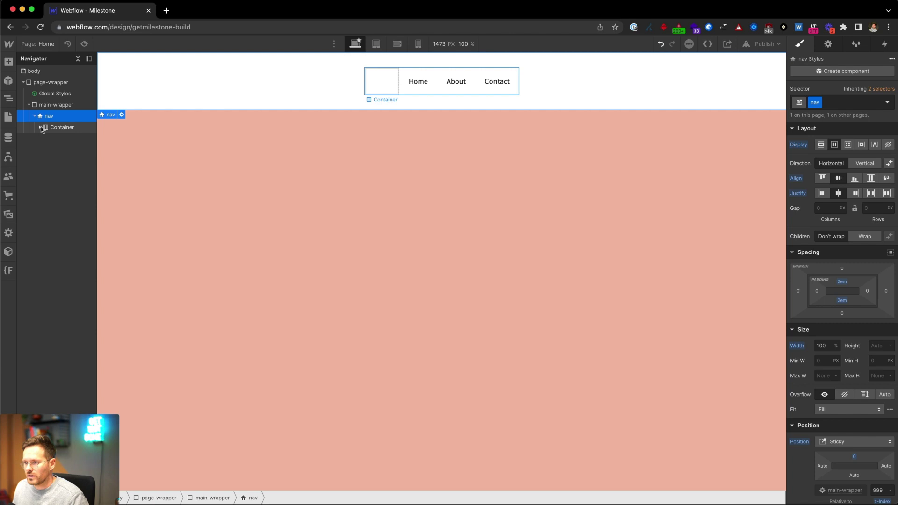
{"action": "left_click", "coordinate": [40, 128]}
{"action": "left_click", "coordinate": [59, 126]}
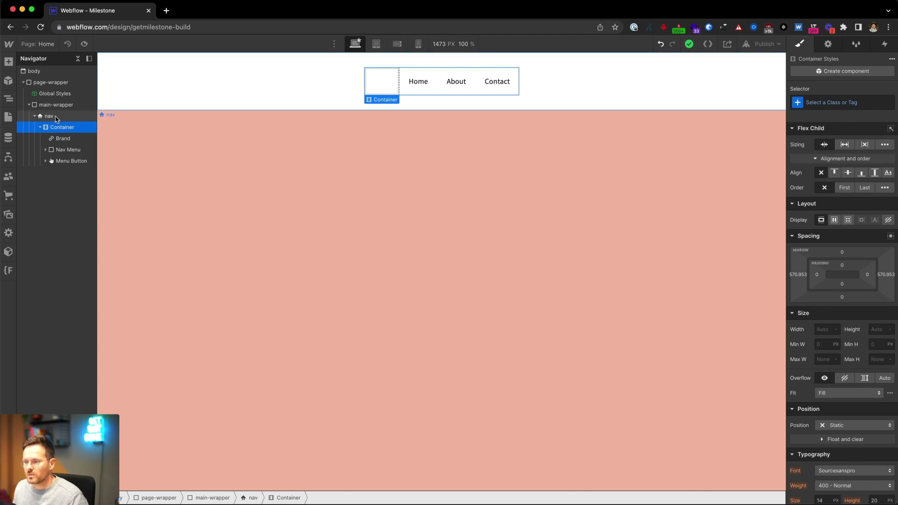
{"action": "left_click", "coordinate": [55, 117]}
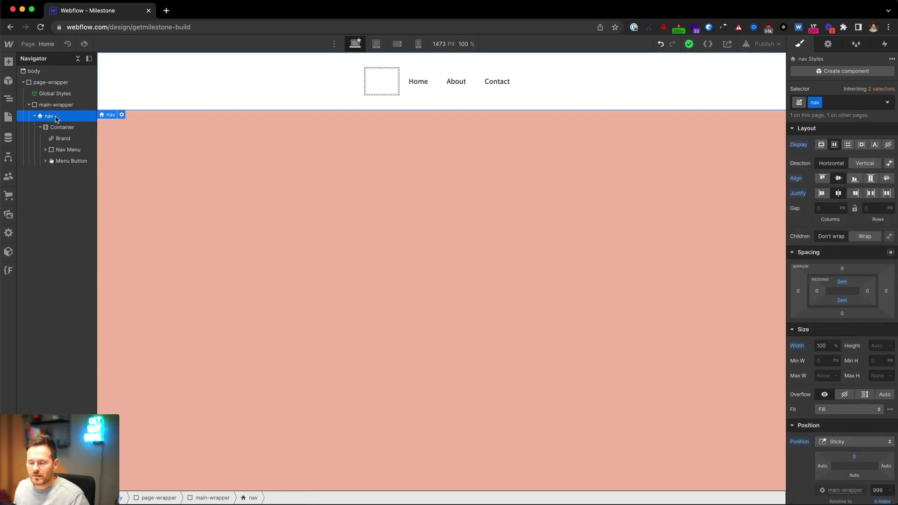
- Insert a new Div Block via the 'div' element search
{"action": "key", "text": "super+k"}
{"action": "type", "text": "div"}
{"action": "key", "text": "super+a"}
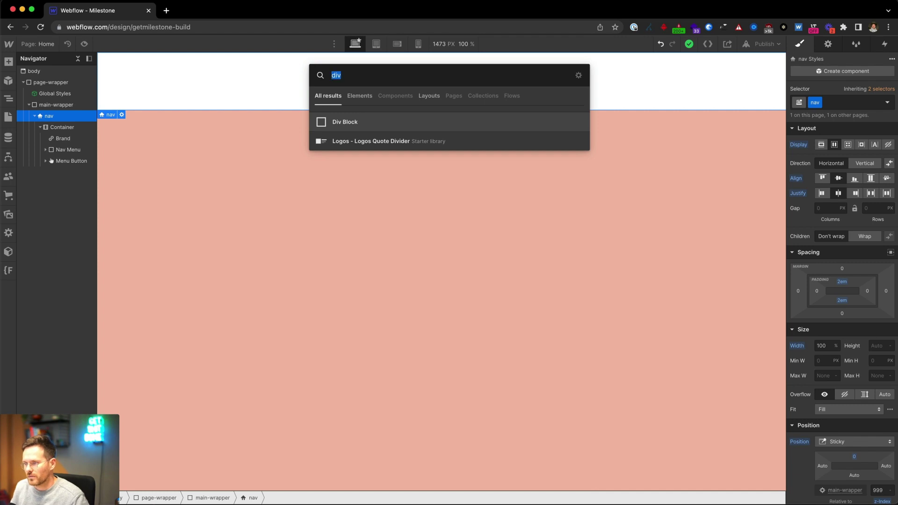
{"action": "type", "text": "conmt"}
{"action": "key", "text": "BackSpace"}
{"action": "type", "text": "ta"}
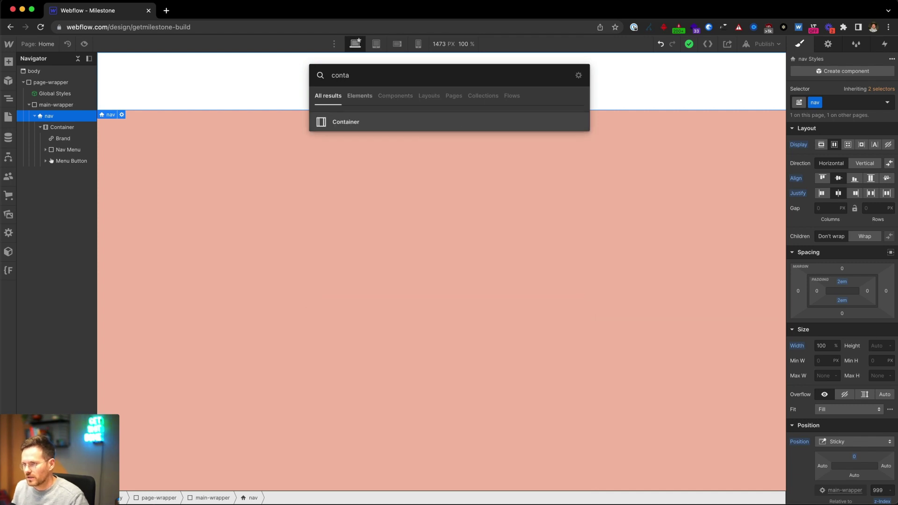
{"action": "key", "text": "super+a"}
{"action": "type", "text": "div"}
{"action": "key", "text": "Return"}
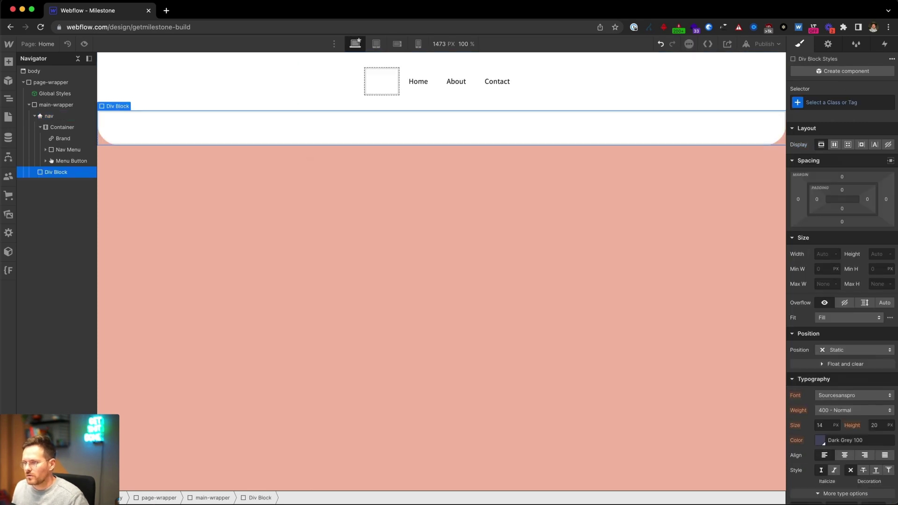
- Move the Div Block into nav above Container and give it the nav_wrap class
{"action": "left_click_drag", "start_coordinate": [58, 172], "coordinate": [59, 126]}
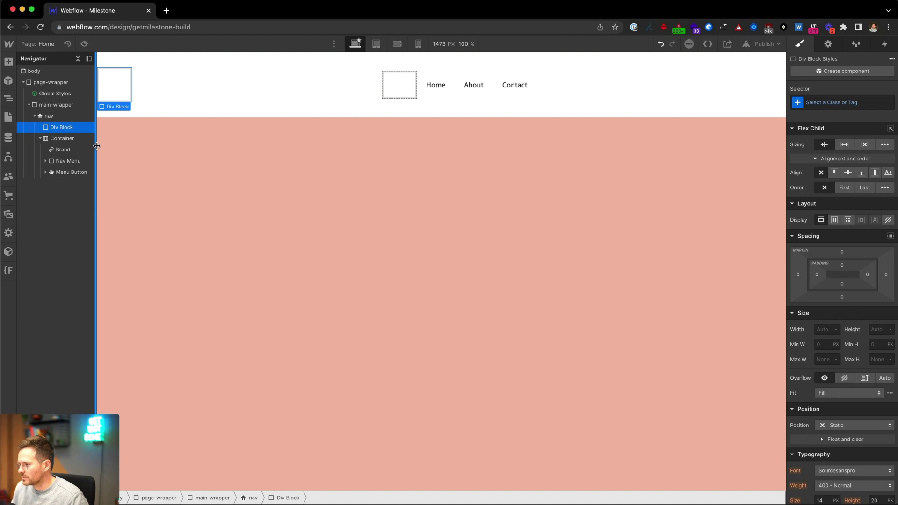
{"action": "key", "text": "super+Return"}
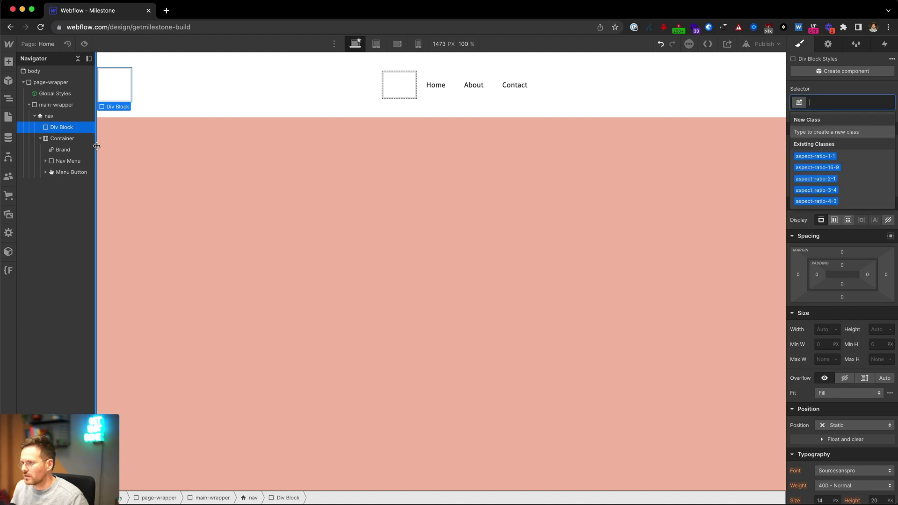
{"action": "type", "text": "nav_wrap"}
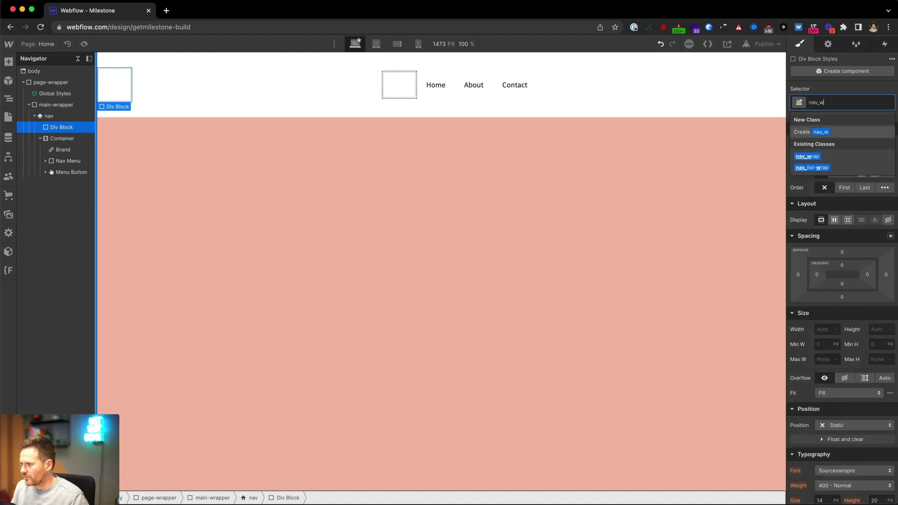
{"action": "key", "text": "Return"}
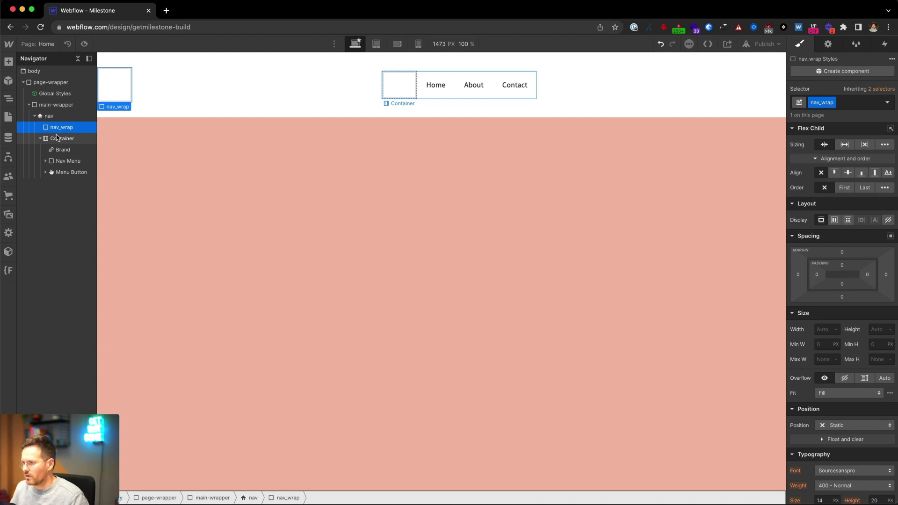
- Add the container-col-12 combo class to nav_wrap
{"action": "key", "text": "super+Return"}
{"action": "key", "text": "Down"}
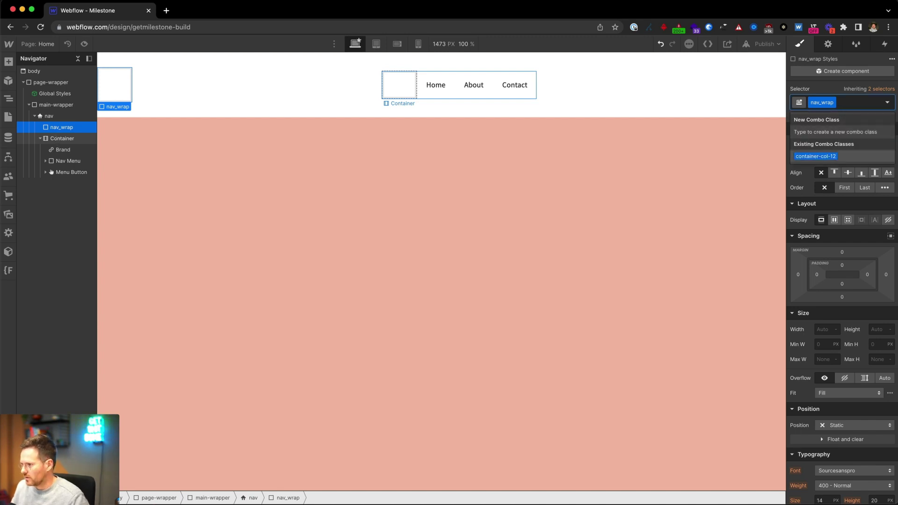
{"action": "key", "text": "Return"}
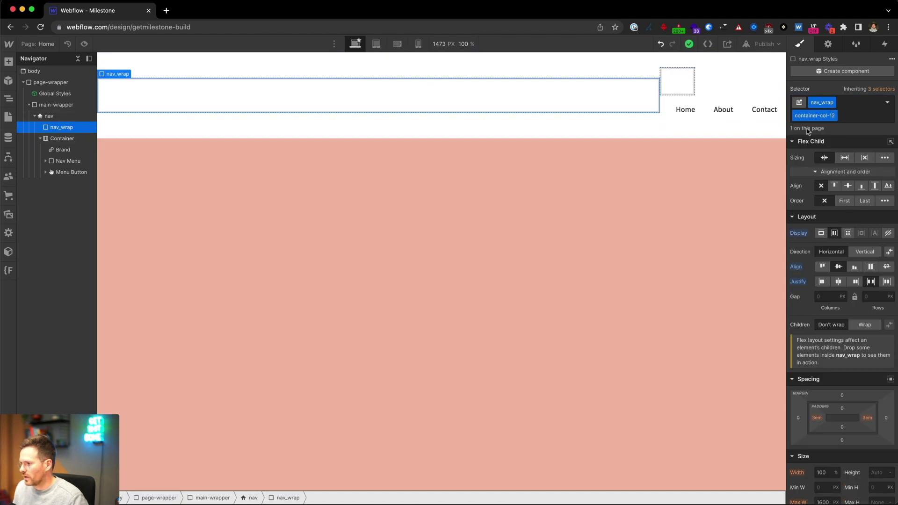
- Move Brand and Menu Button into nav_wrap, then delete the empty Container
{"action": "scroll", "coordinate": [804, 264], "scroll_direction": "down", "scroll_amount": 2}
{"action": "scroll", "coordinate": [803, 264], "scroll_direction": "down", "scroll_amount": 2}
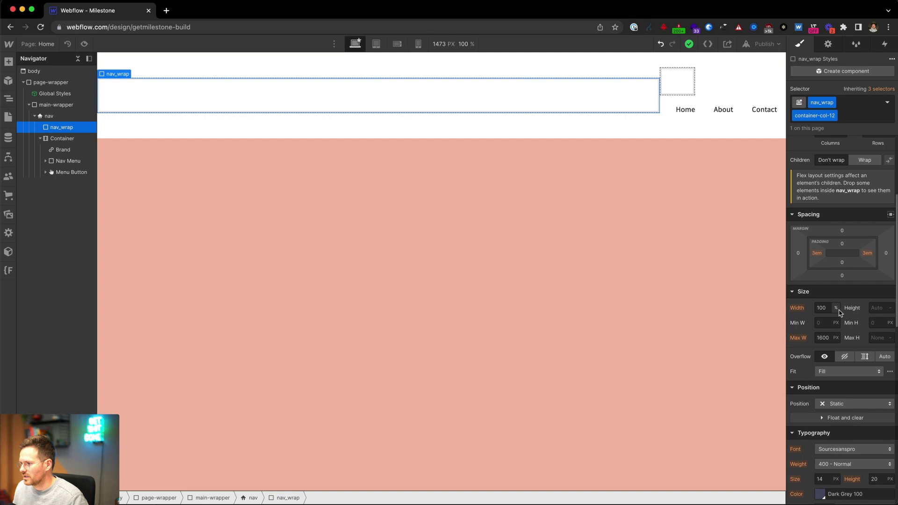
{"action": "scroll", "coordinate": [840, 312], "scroll_direction": "up", "scroll_amount": 4}
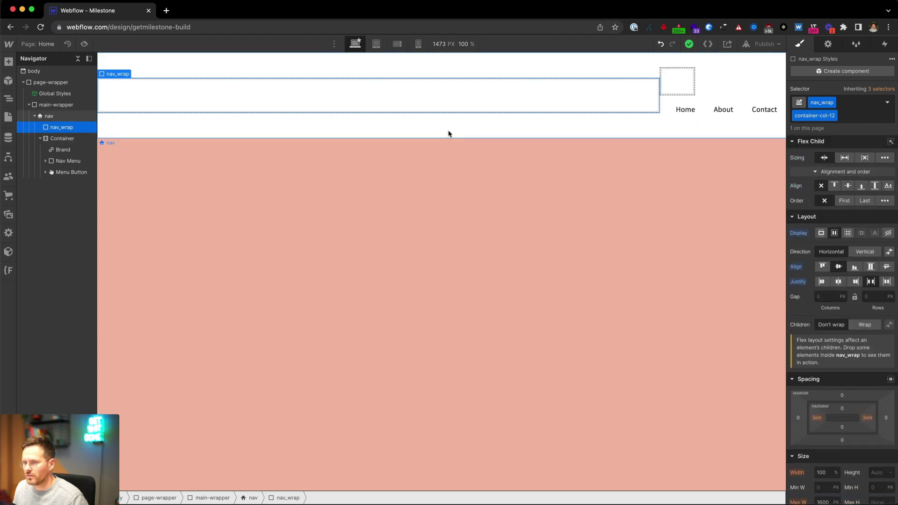
{"action": "mouse_move", "coordinate": [58, 151]}
{"action": "left_mouse_down"}
{"action": "mouse_move", "coordinate": [66, 131]}
{"action": "mouse_move", "coordinate": [65, 145]}
{"action": "left_mouse_up"}
{"action": "left_click_drag", "start_coordinate": [59, 176], "coordinate": [65, 161]}
{"action": "left_click", "coordinate": [60, 173]}
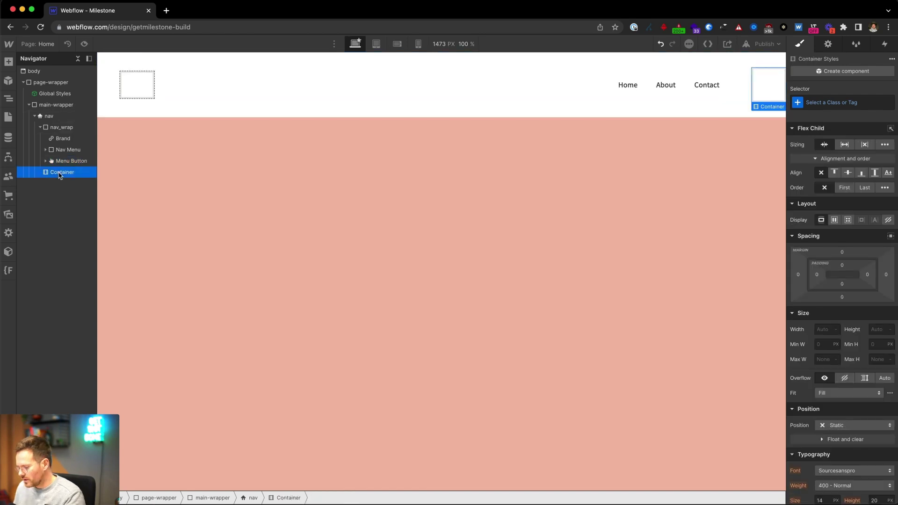
{"action": "key", "text": "Delete"}
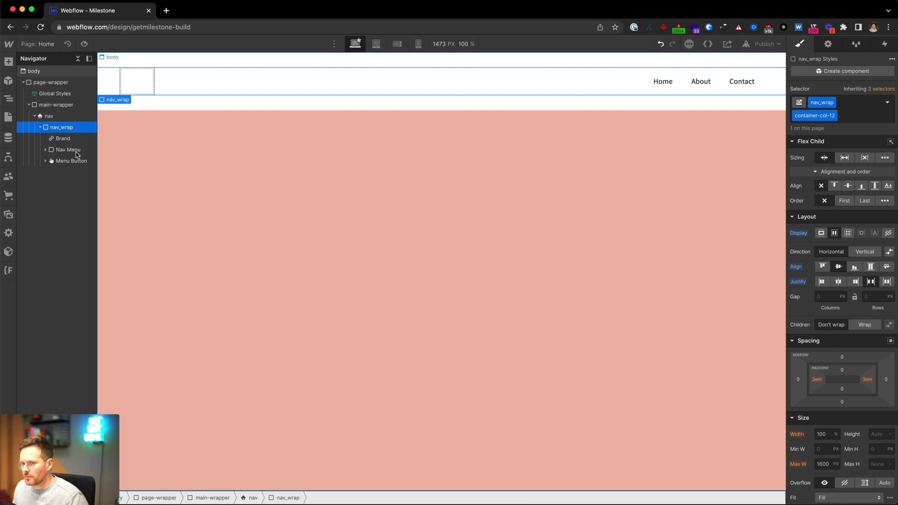
- Assign the existing logo_link class to the Brand link
{"action": "left_click", "coordinate": [59, 138]}
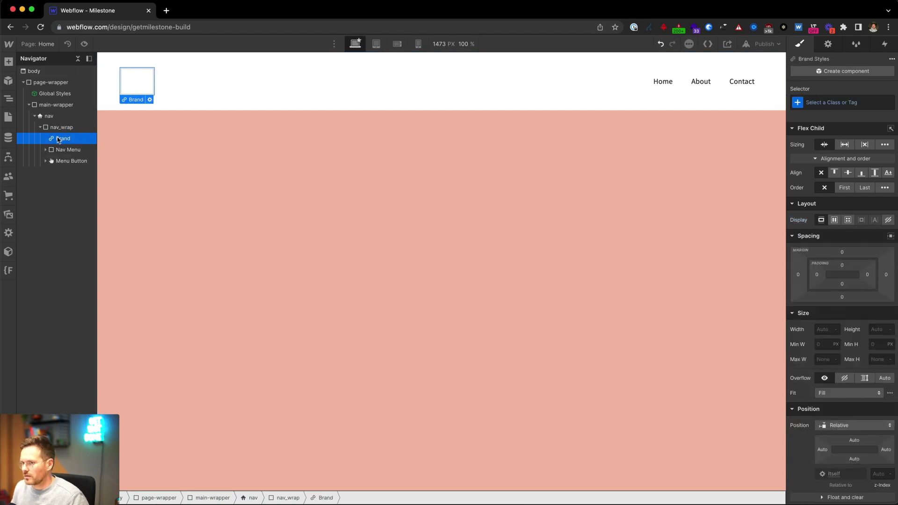
{"action": "key", "text": "super+Return"}
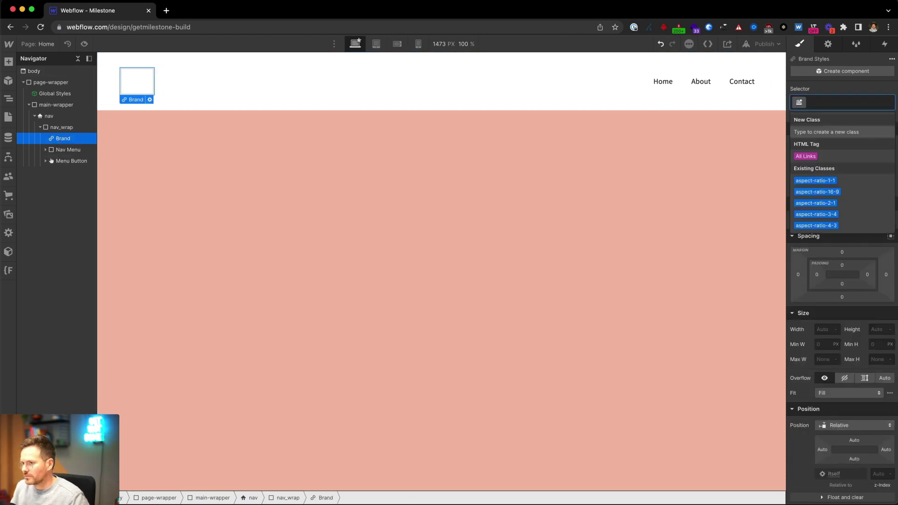
{"action": "type", "text": "logo_"}
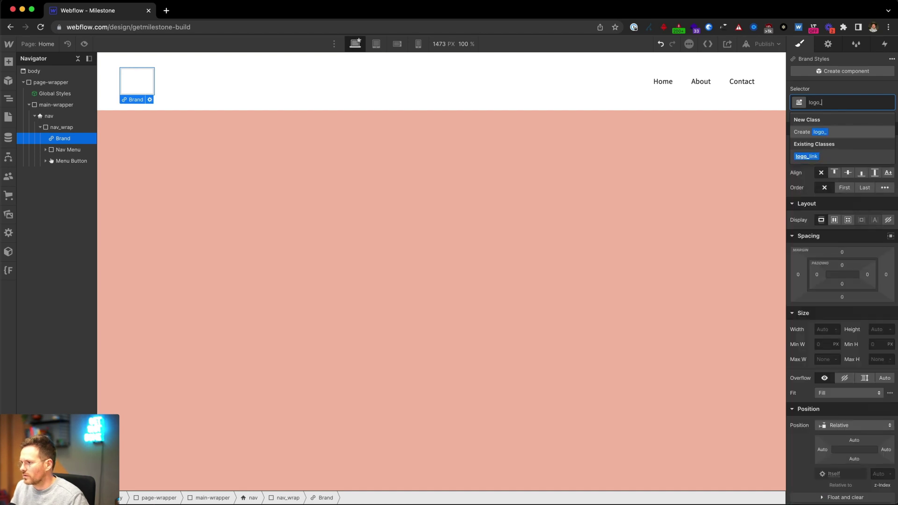
{"action": "type", "text": "link"}
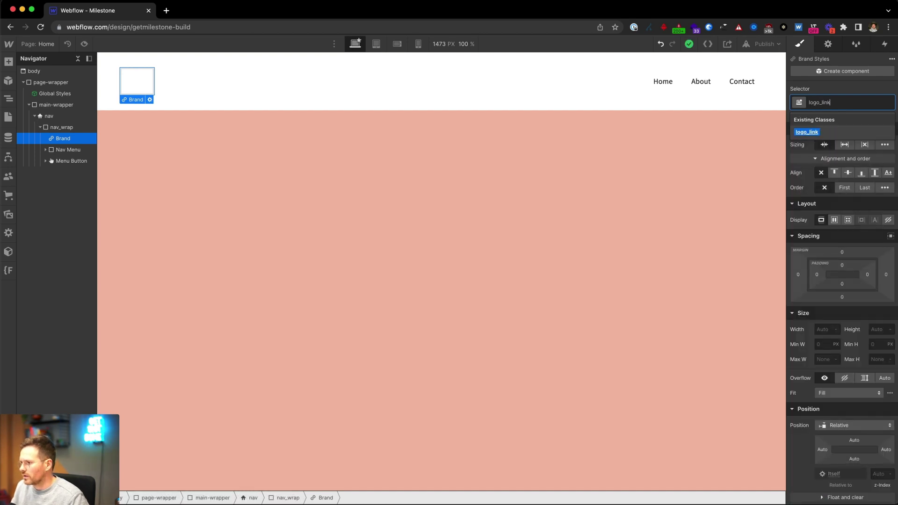
{"action": "key", "text": "Return"}
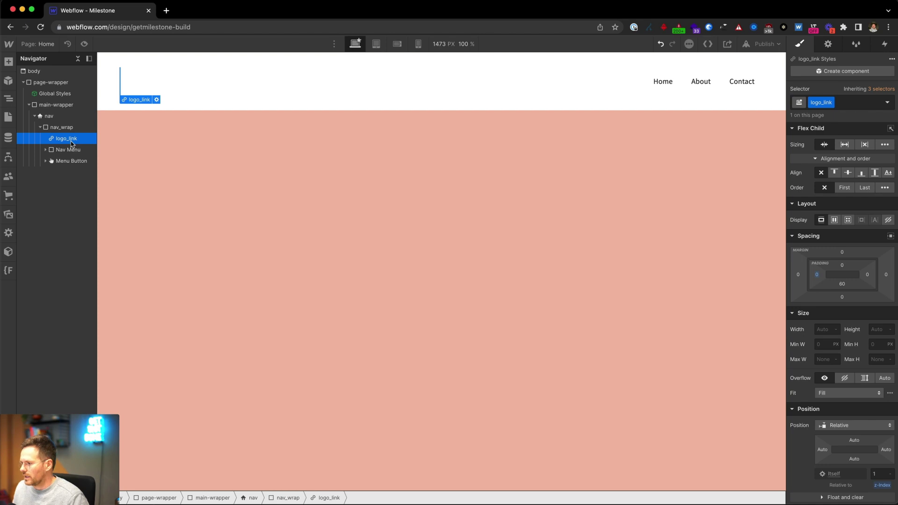
- Insert an empty HTML Embed inside logo_link and give it the nav_logo class
{"action": "key", "text": "super+k"}
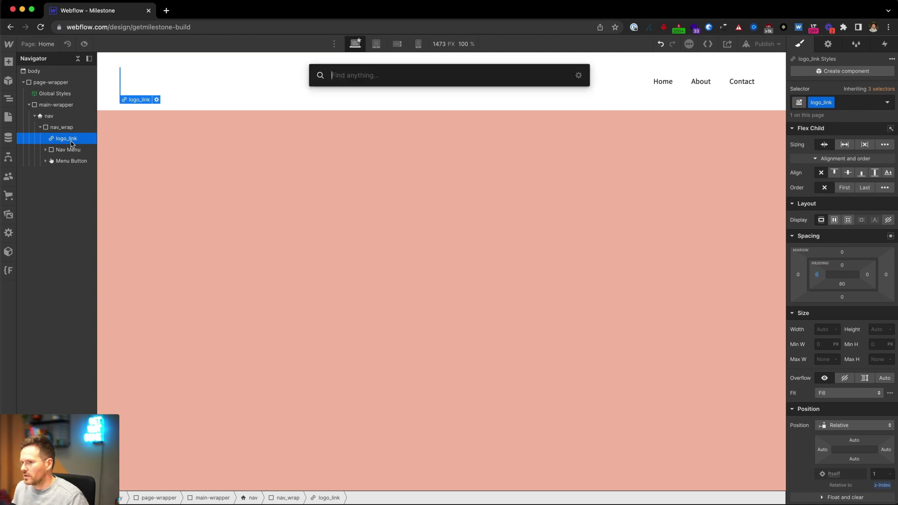
{"action": "type", "text": "embe"}
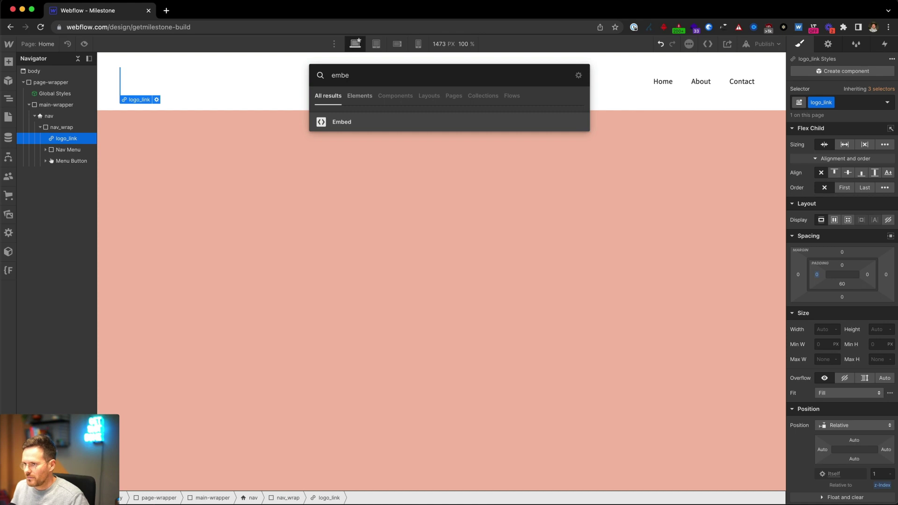
{"action": "key", "text": "Return"}
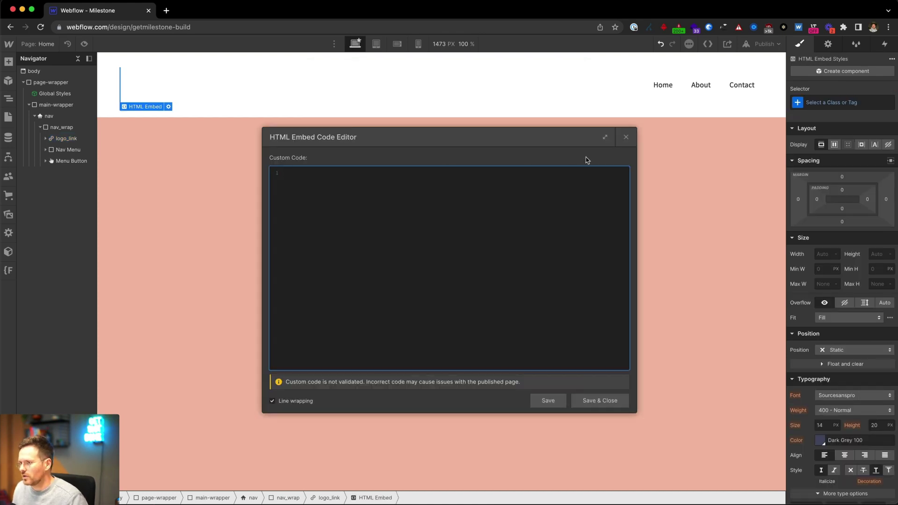
{"action": "left_click", "coordinate": [629, 139]}
{"action": "key", "text": "super+Return"}
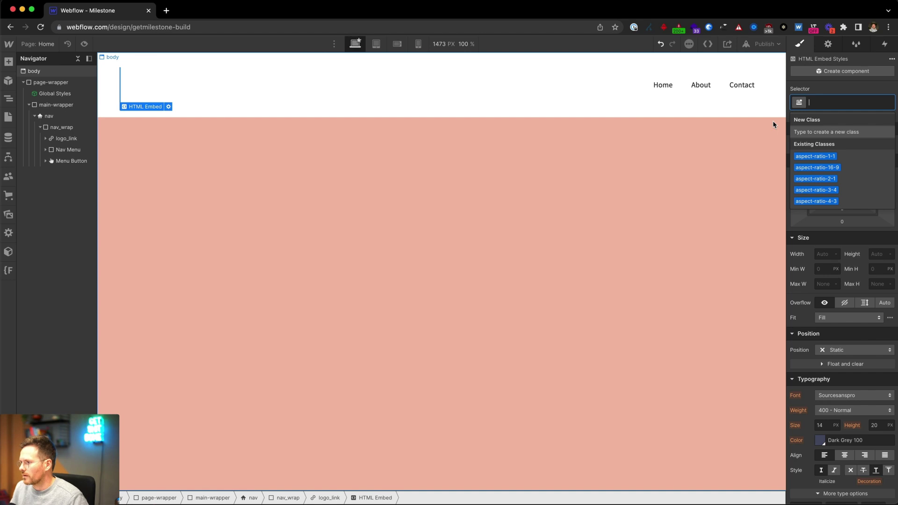
{"action": "type", "text": "nav"}
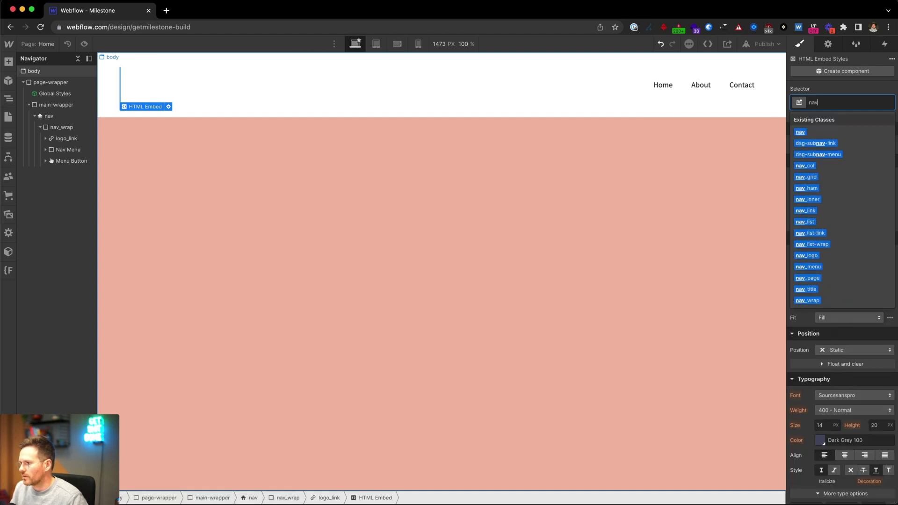
{"action": "type", "text": "_logo"}
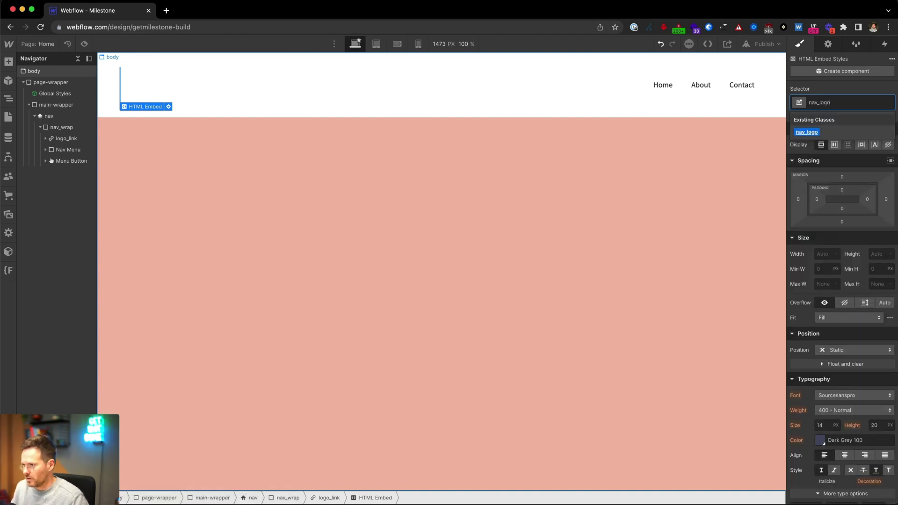
{"action": "key", "text": "Return"}
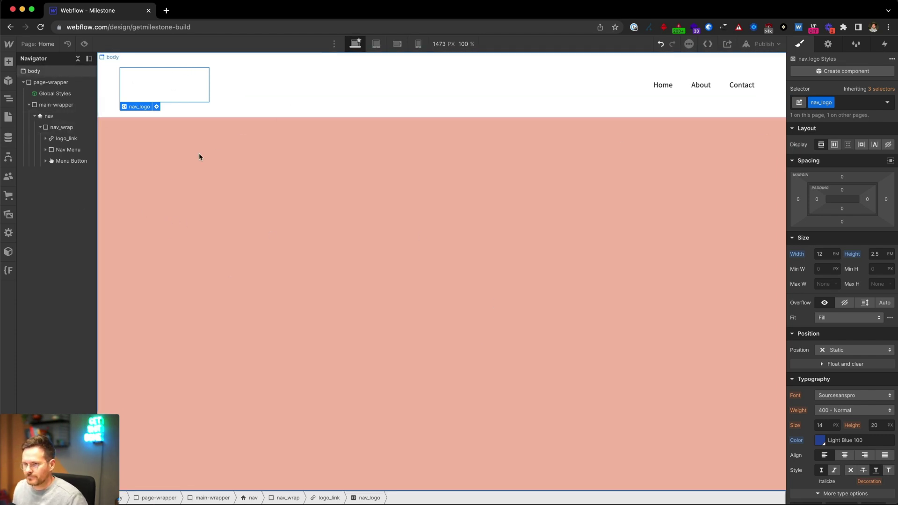
{"action": "left_click", "coordinate": [65, 150]}
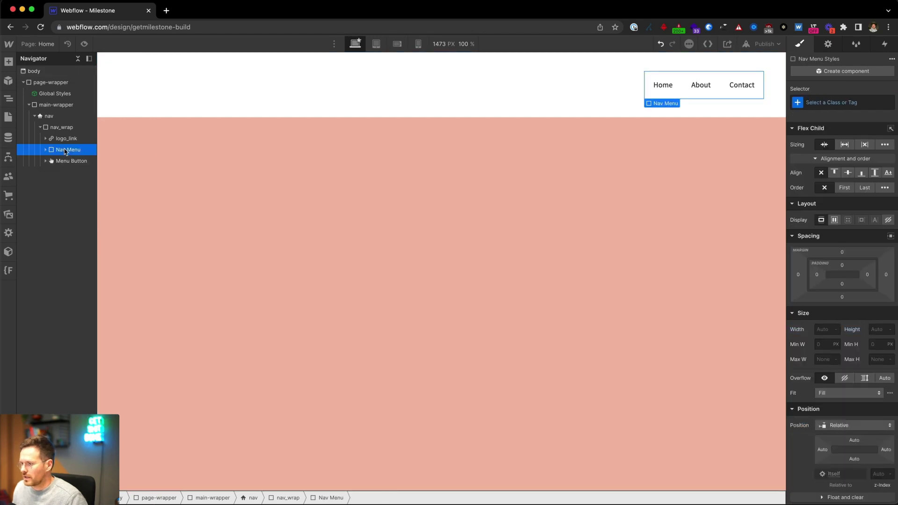
- Assign the nav_inner class to Nav Menu and expand it to show its links
{"action": "key", "text": "super+Return"}
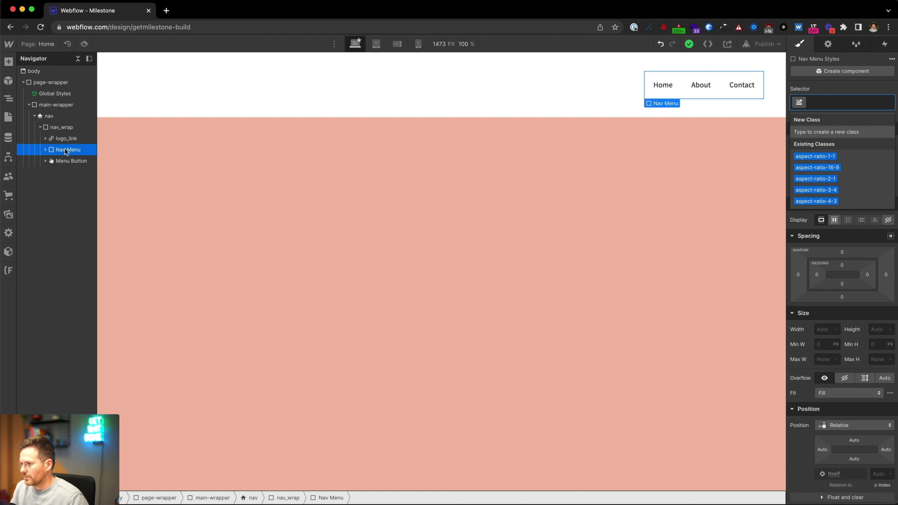
{"action": "type", "text": "nav_l"}
{"action": "left_click", "coordinate": [808, 156]}
{"action": "left_click", "coordinate": [46, 151]}
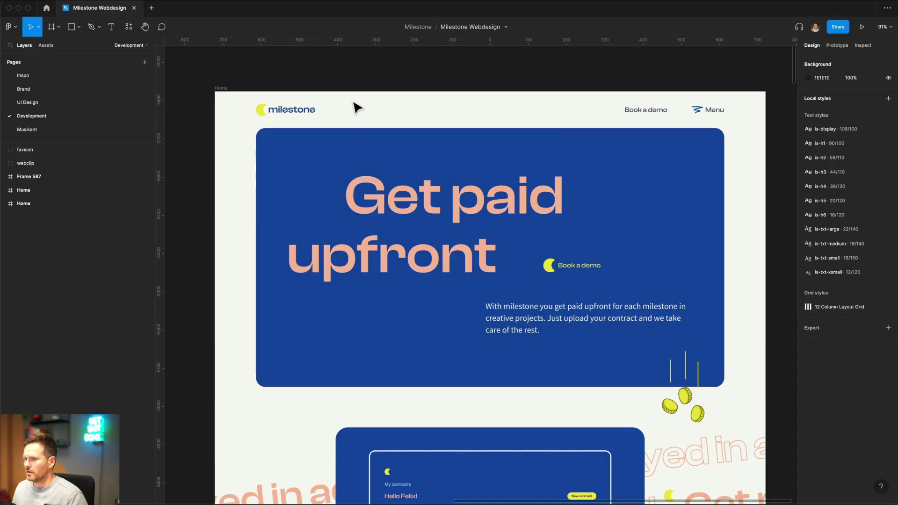
{"action": "scroll", "coordinate": [738, 78], "scroll_direction": "up", "scroll_amount": 2}
{"action": "scroll", "coordinate": [738, 78], "scroll_direction": "up", "scroll_amount": 4}
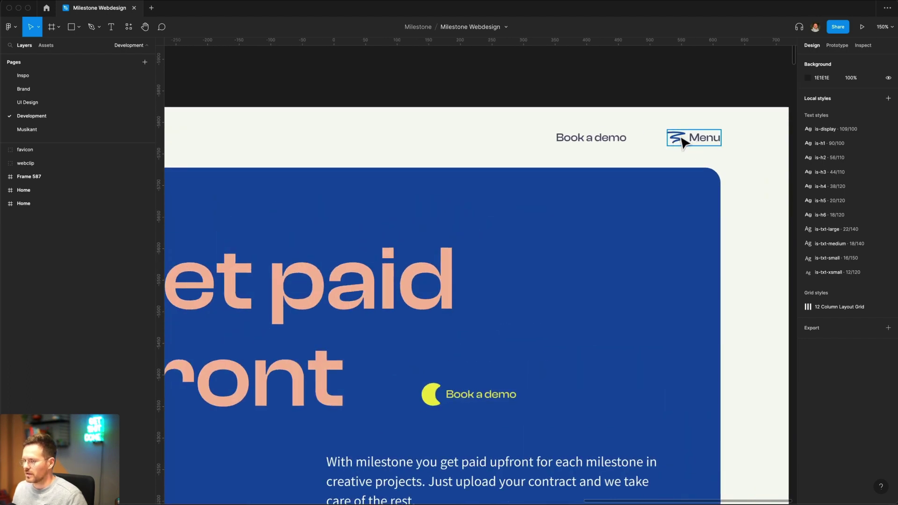
{"action": "scroll", "coordinate": [633, 148], "scroll_direction": "left", "scroll_amount": 2}
{"action": "scroll", "coordinate": [633, 148], "scroll_direction": "down", "scroll_amount": 1}
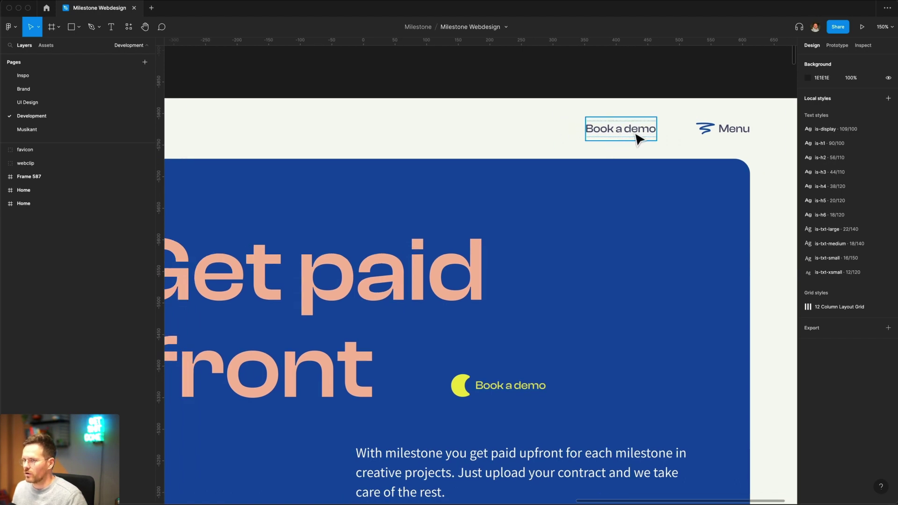
{"action": "left_click", "coordinate": [623, 141]}
{"action": "key", "text": "super+a"}
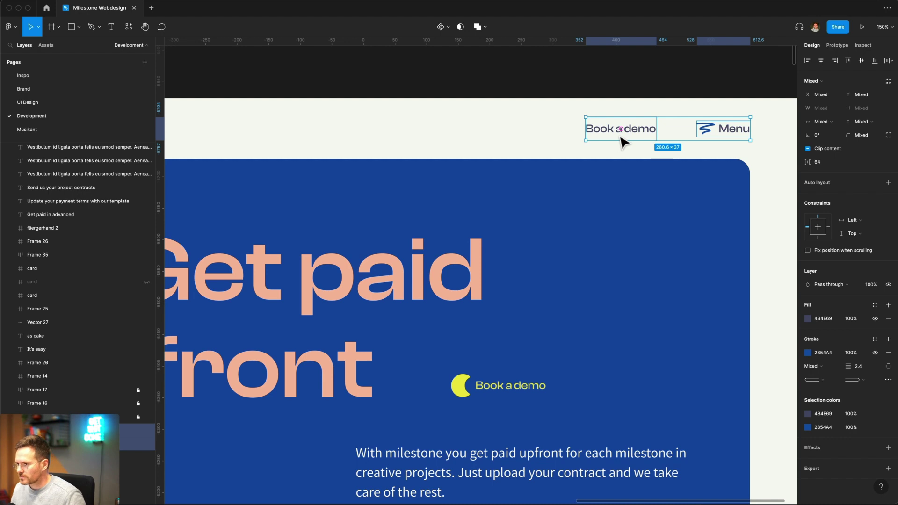
{"action": "key", "text": "super+Tab"}
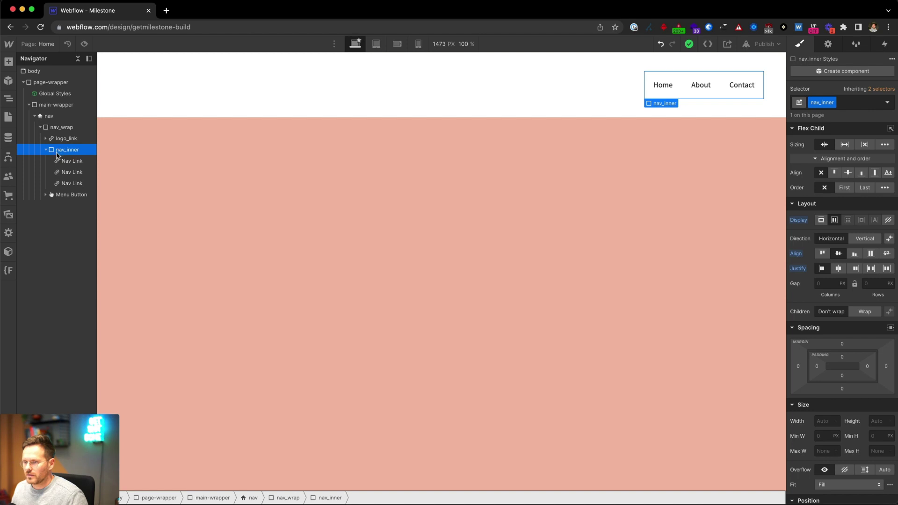
- Delete the About and Contact links, then place Menu Button inside nav_inner after Home
{"action": "left_click", "coordinate": [71, 162]}
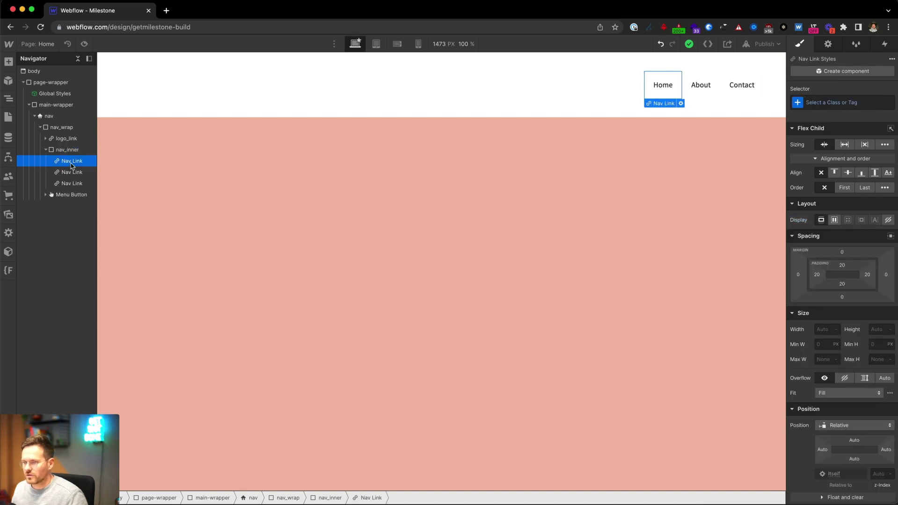
{"action": "left_click", "coordinate": [66, 183]}
{"action": "key", "text": "BackSpace"}
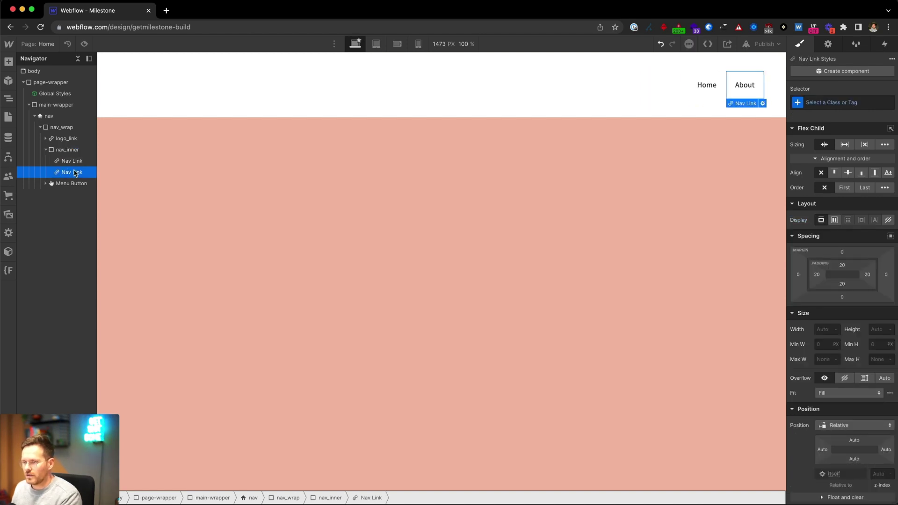
{"action": "key", "text": "BackSpace"}
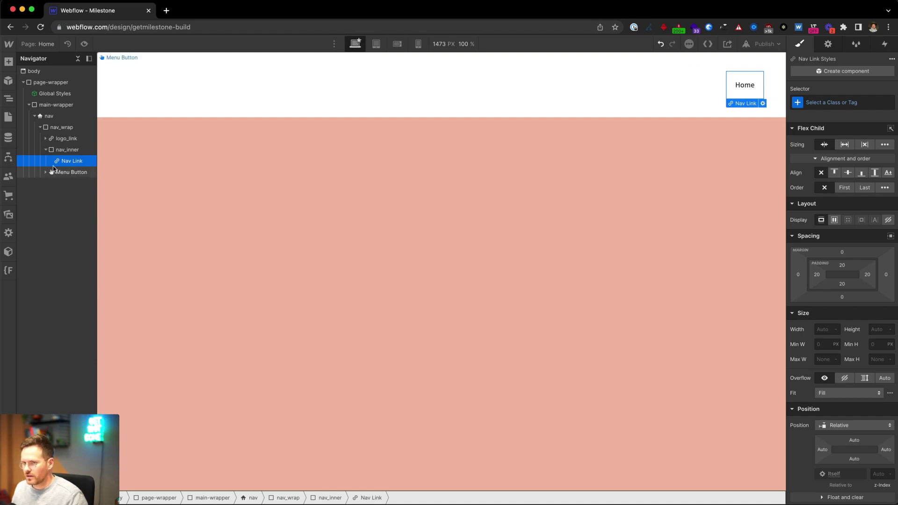
{"action": "left_click_drag", "start_coordinate": [54, 173], "coordinate": [72, 171]}
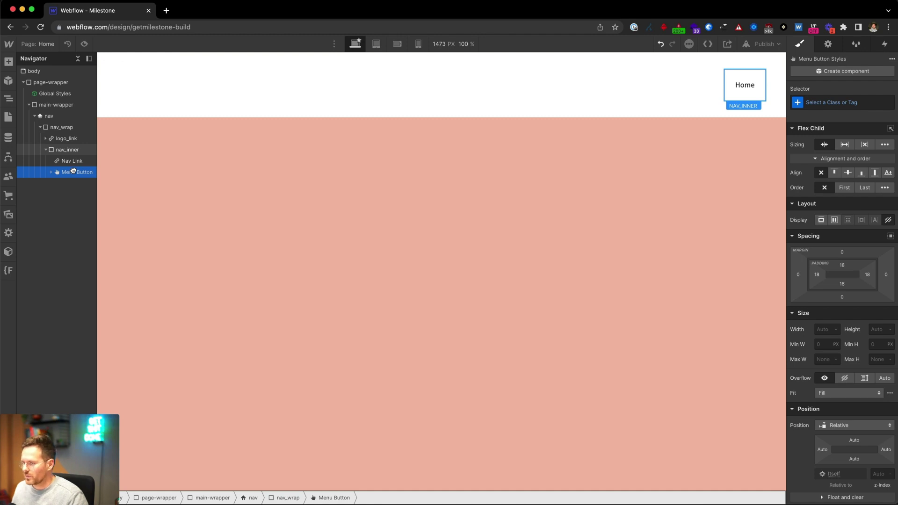
{"action": "left_click_drag", "start_coordinate": [74, 170], "coordinate": [73, 171]}
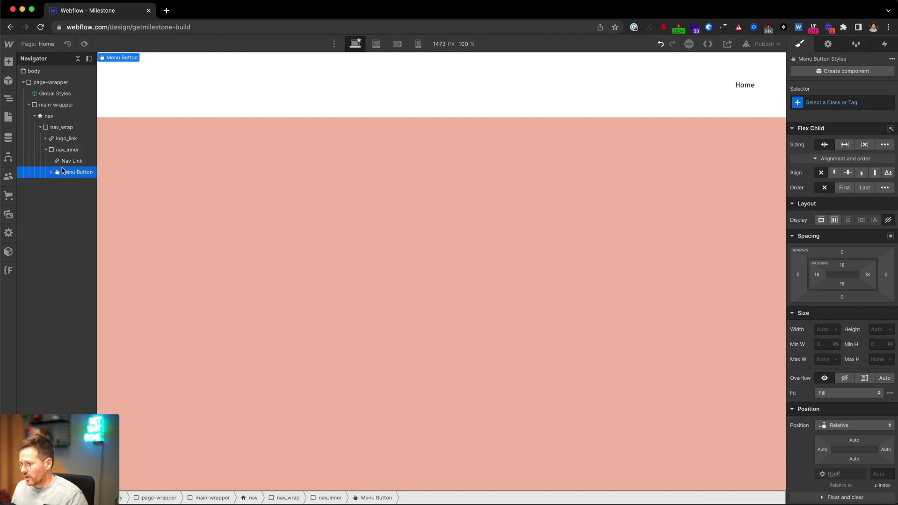
- Give the menu button the nav_menu class and delete its default icon
{"action": "key", "text": "super+Return"}
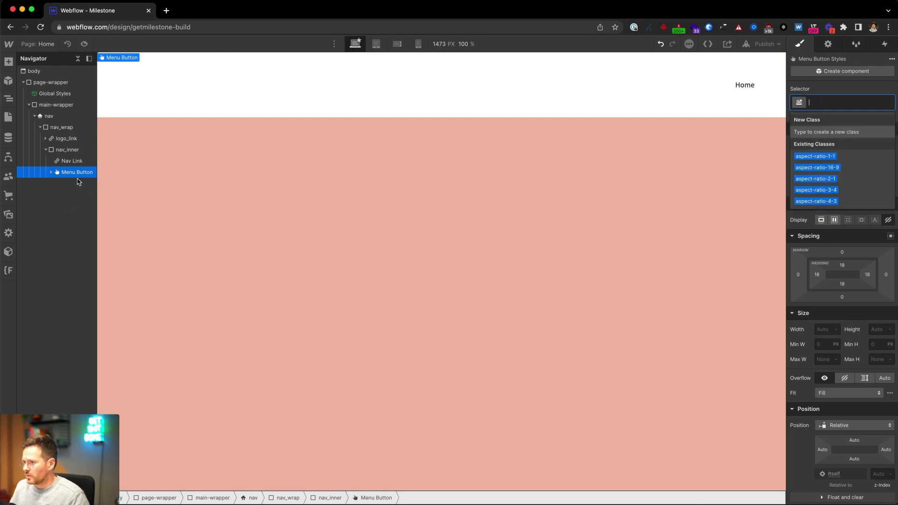
{"action": "type", "text": "nav_menu"}
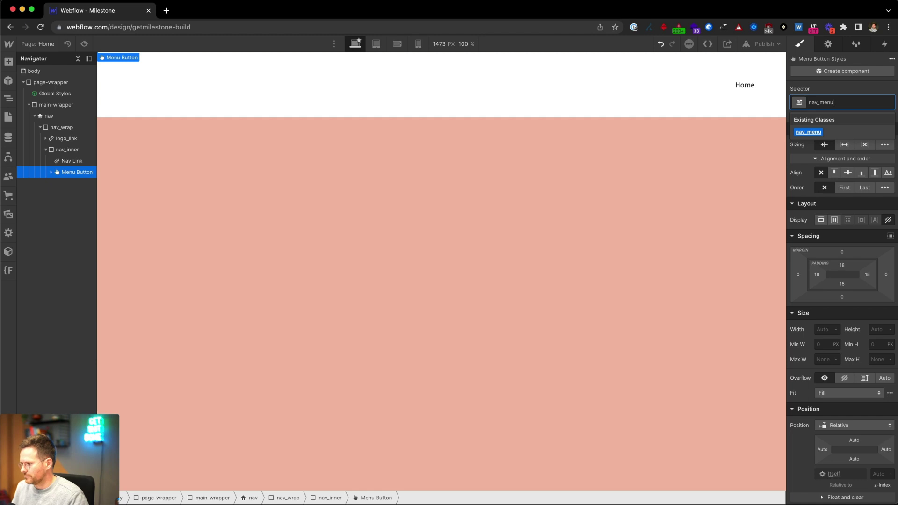
{"action": "key", "text": "Return"}
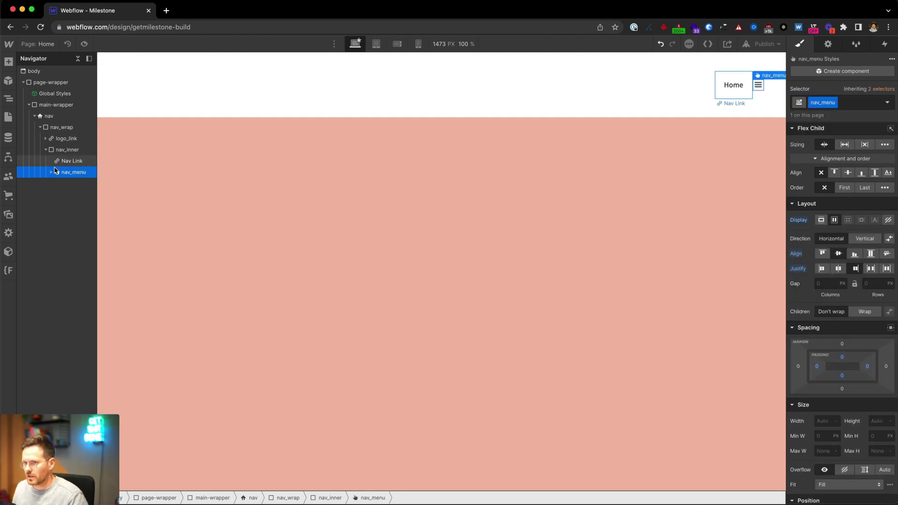
{"action": "left_click", "coordinate": [52, 172]}
{"action": "left_click", "coordinate": [59, 184]}
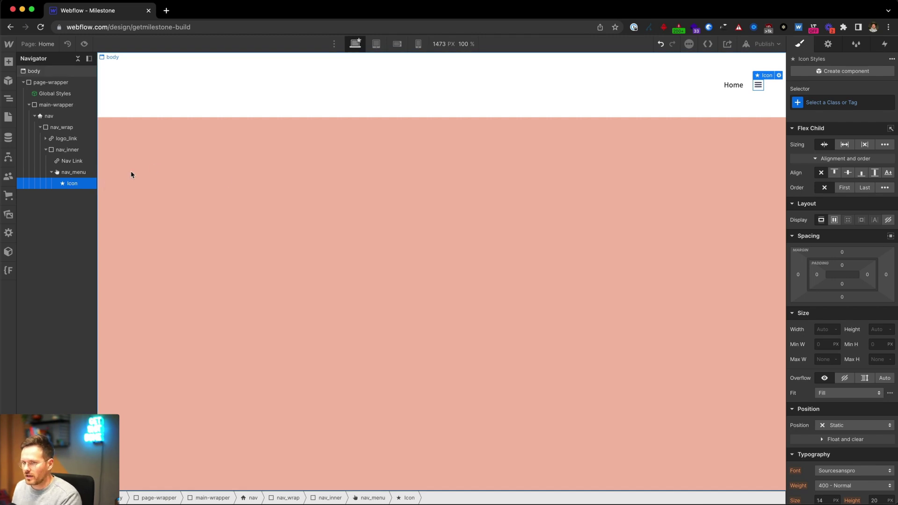
{"action": "key", "text": "Delete"}
- Inspect the menu icon and its Menu text layer in the Figma design
{"action": "key", "text": "super+Tab"}
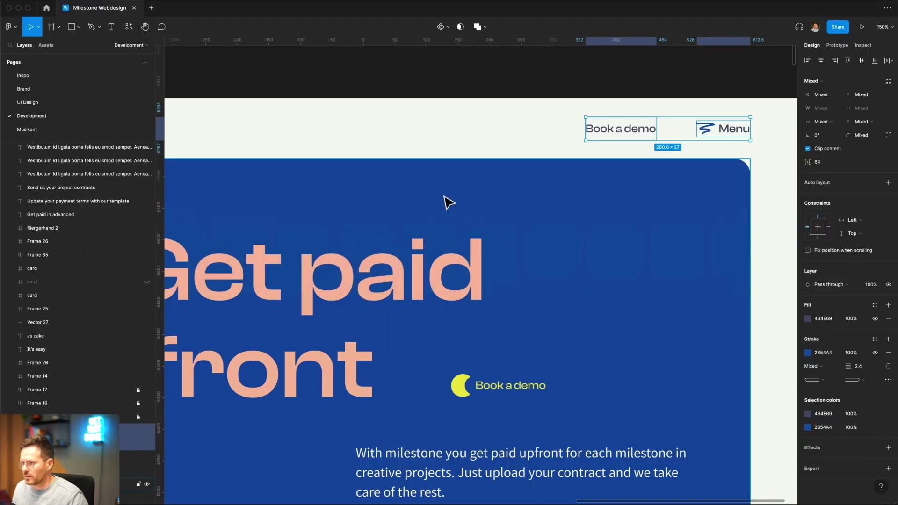
{"action": "left_click", "coordinate": [709, 133]}
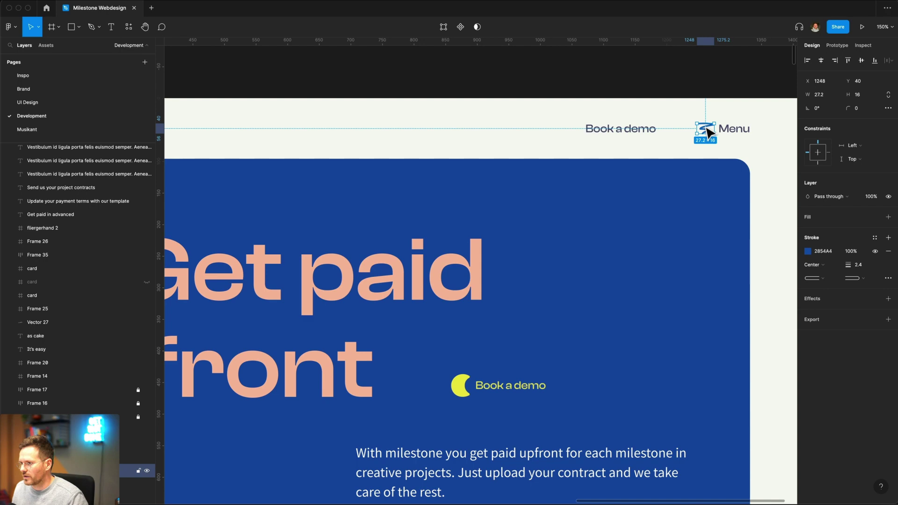
{"action": "left_click", "coordinate": [734, 129]}
- Insert a Div Block inside nav_menu and give it the existing nav_ham class
{"action": "key", "text": "super+Tab"}
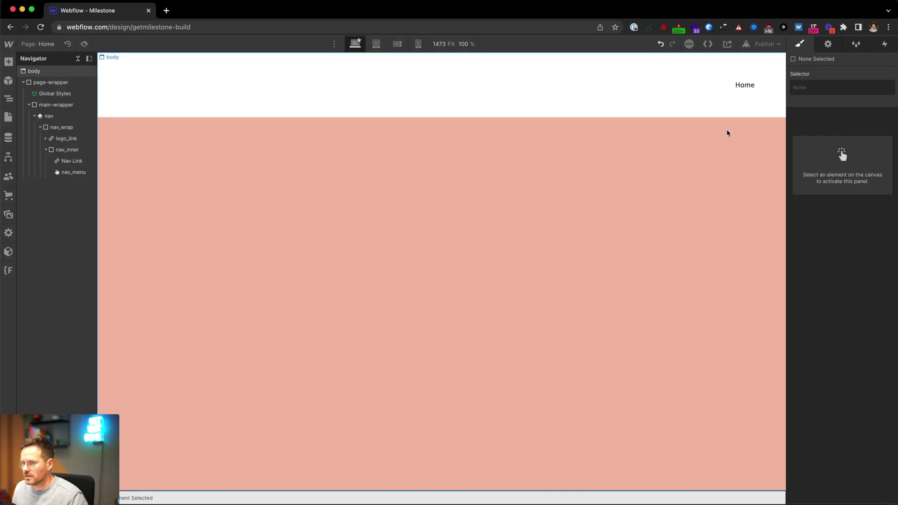
{"action": "left_click", "coordinate": [72, 172]}
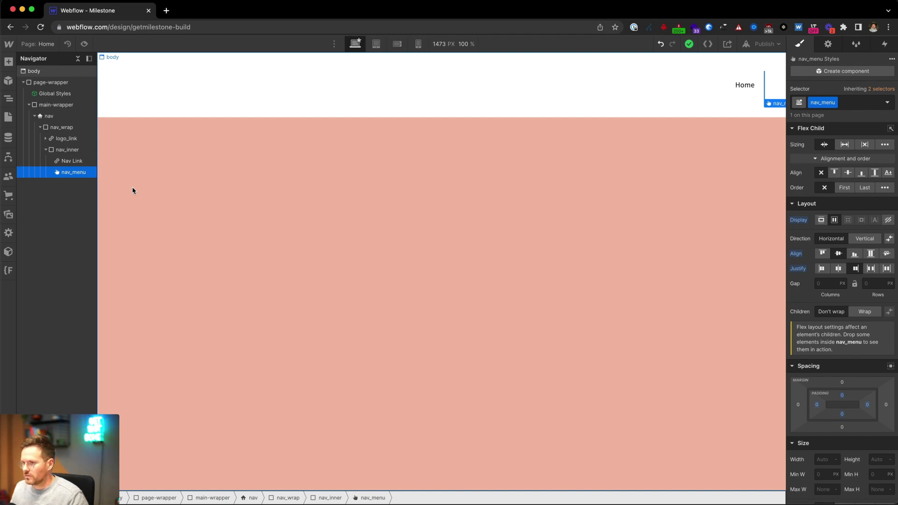
{"action": "key", "text": "super+k"}
{"action": "type", "text": "div"}
{"action": "key", "text": "Return"}
{"action": "type", "text": "na"}
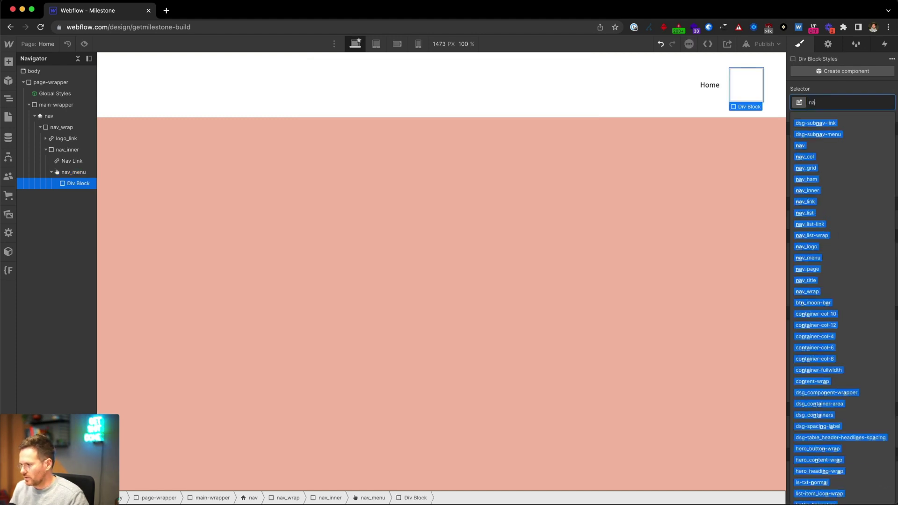
{"action": "type", "text": "v_ham"}
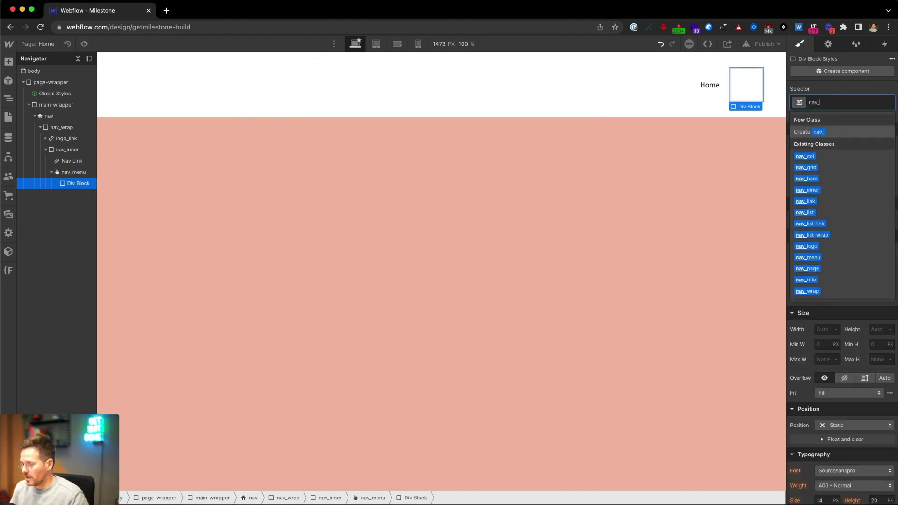
{"action": "key", "text": "Return"}
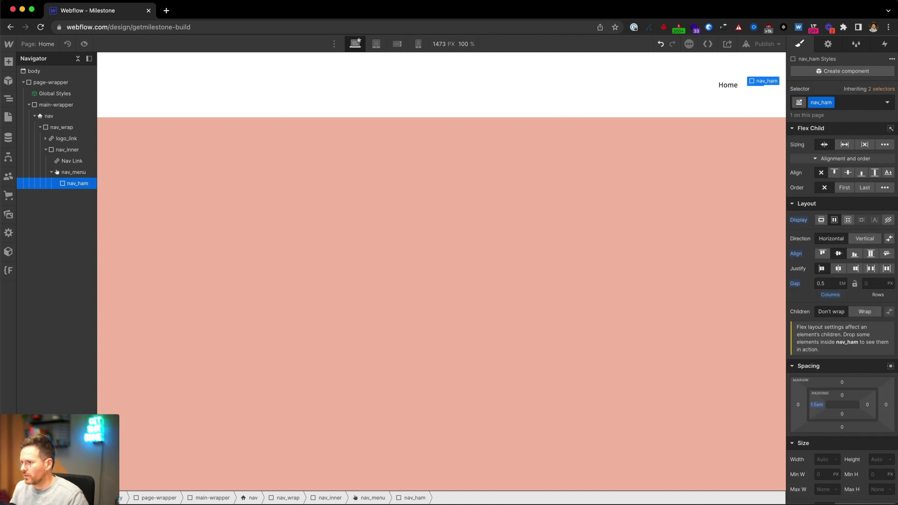
{"action": "key", "text": "super+k"}
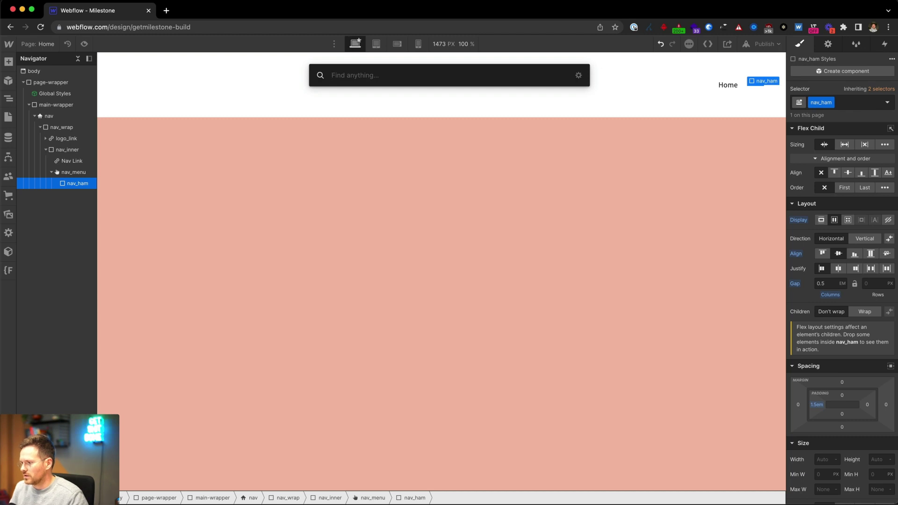
- Insert a Lottie Animation into nav_ham and apply the existing ham_icon class
{"action": "type", "text": "lott"}
{"action": "key", "text": "Return"}
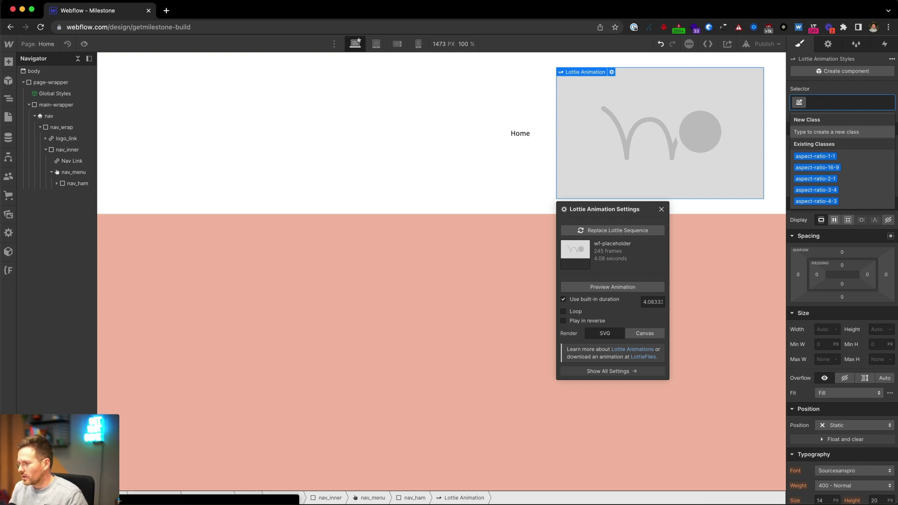
{"action": "type", "text": "ham_ic"}
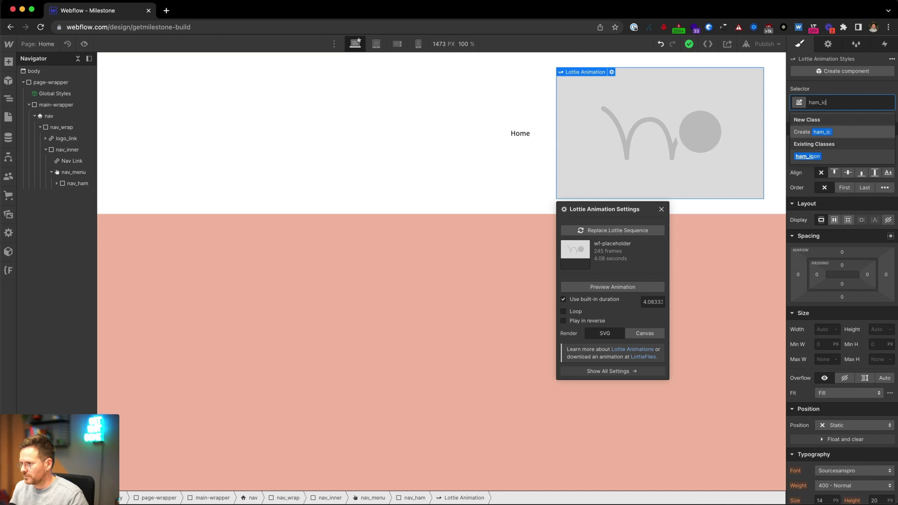
{"action": "type", "text": "on"}
{"action": "key", "text": "Return"}
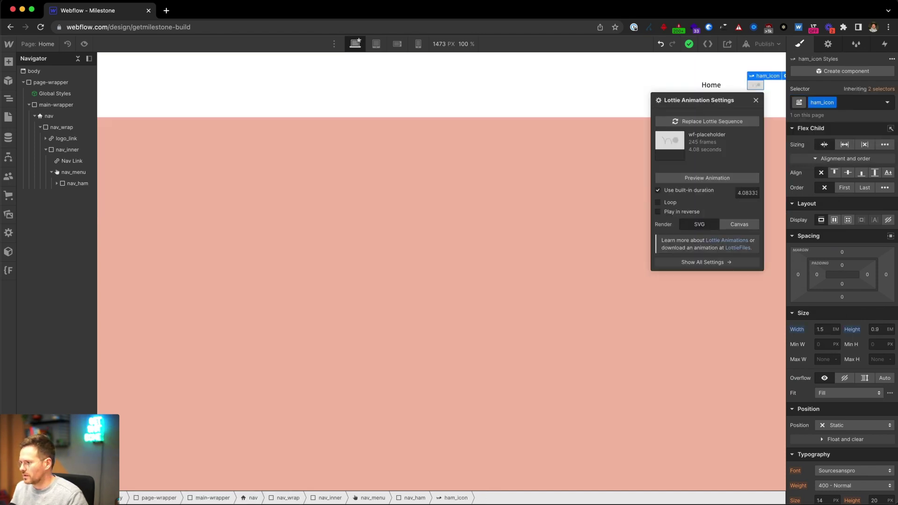
{"action": "key", "text": "super+e"}
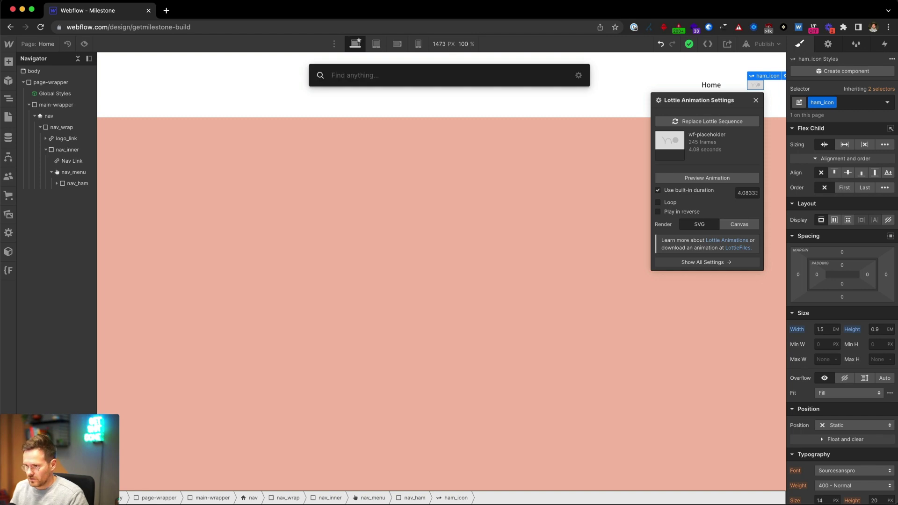
- Insert a Text Block inside nav_ham and apply the existing nav_link class to it
{"action": "type", "text": "text"}
{"action": "key", "text": "Down"}
{"action": "key", "text": "Down"}
{"action": "key", "text": "Up"}
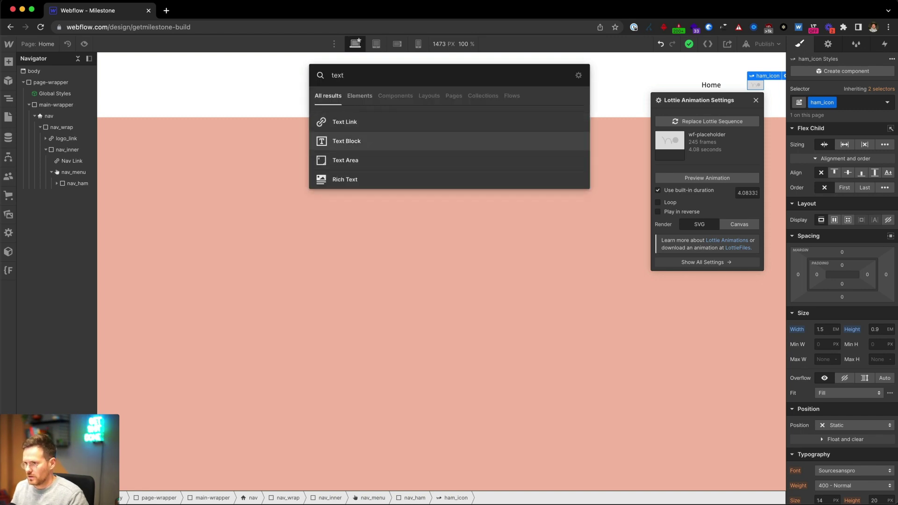
{"action": "key", "text": "Return"}
{"action": "key", "text": "super+Return"}
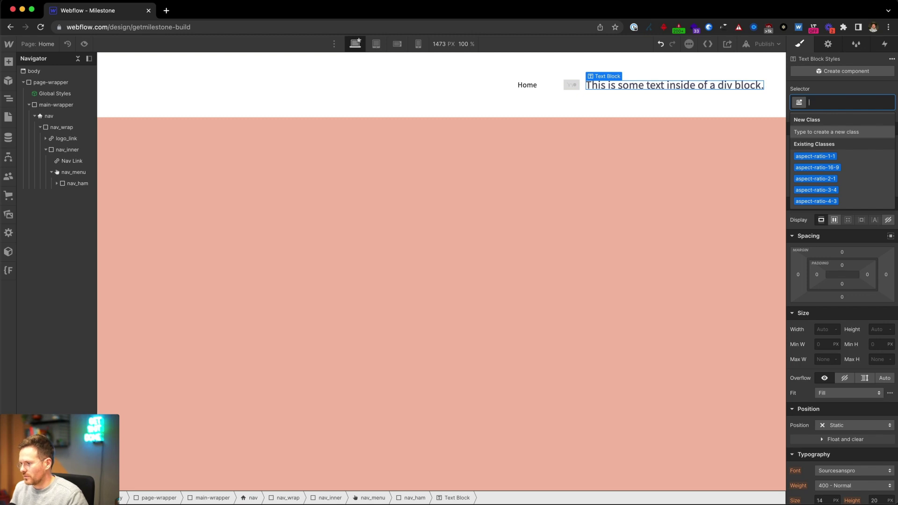
{"action": "type", "text": "nac"}
{"action": "key", "text": "BackSpace"}
{"action": "type", "text": "v"}
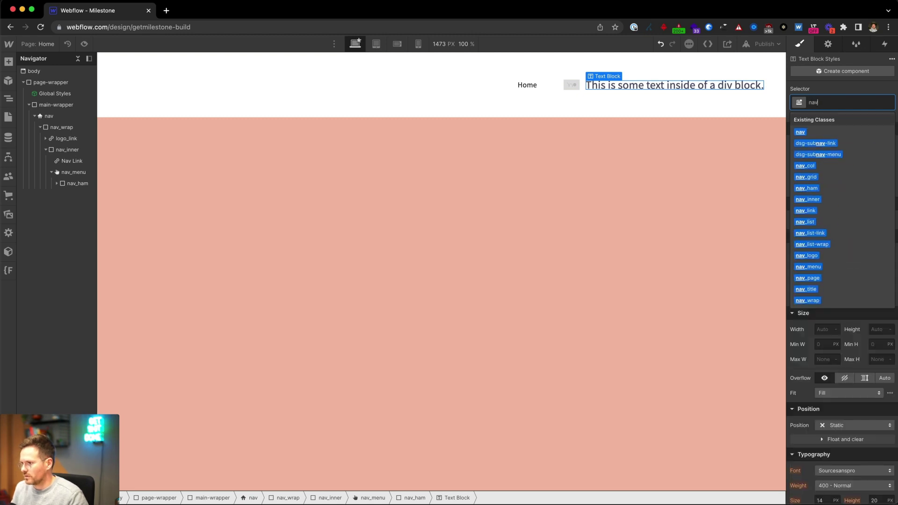
{"action": "type", "text": "_"}
{"action": "key", "text": "Down"}
{"action": "key", "text": "Down"}
{"action": "key", "text": "Down"}
{"action": "key", "text": "Down"}
{"action": "key", "text": "Down"}
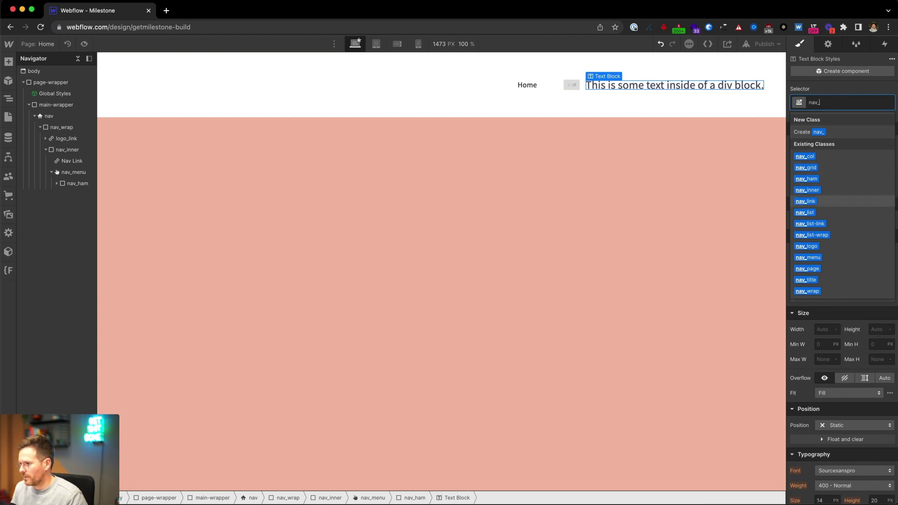
{"action": "key", "text": "Return"}
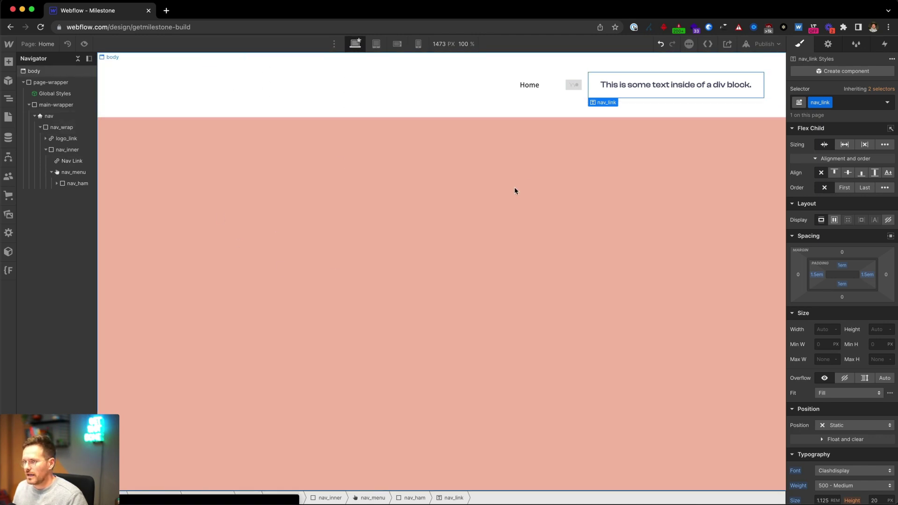
{"action": "key", "text": "super+Tab"}
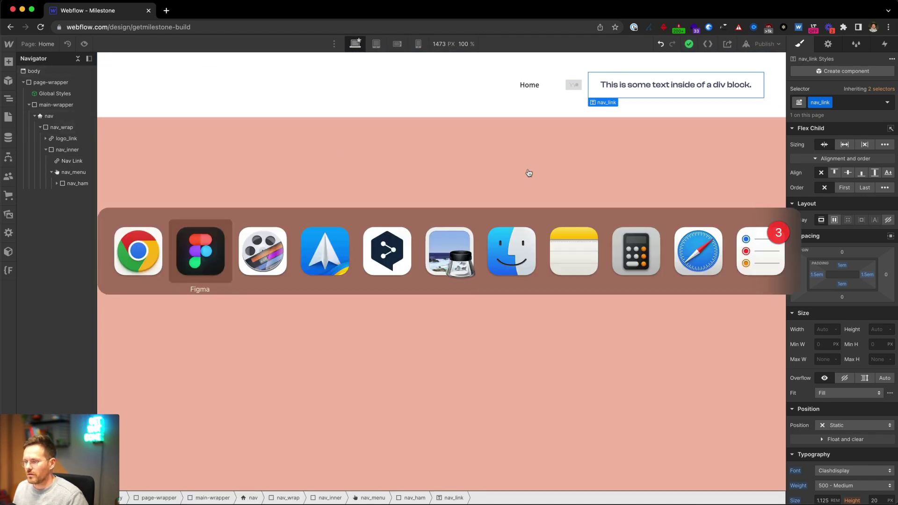
- Copy the Milestone logo group from the Figma design as SVG code
{"action": "scroll", "coordinate": [305, 202], "scroll_direction": "left", "scroll_amount": 3}
{"action": "scroll", "coordinate": [421, 134], "scroll_direction": "up", "scroll_amount": 5}
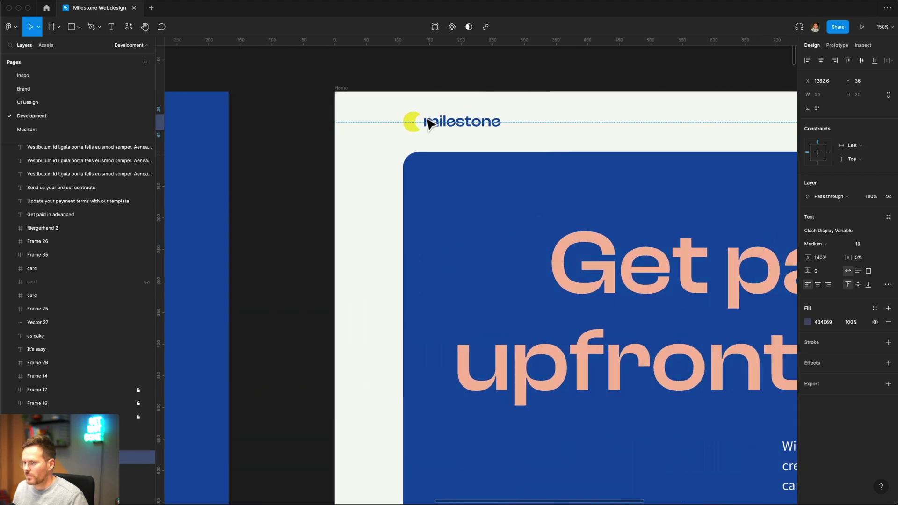
{"action": "key", "text": "Escape"}
{"action": "left_click", "coordinate": [421, 125]}
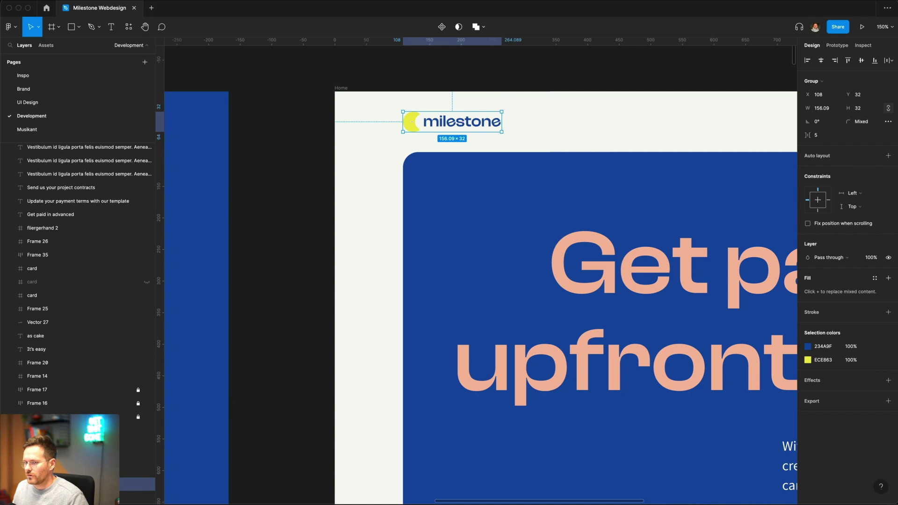
{"action": "right_click", "coordinate": [432, 126]}
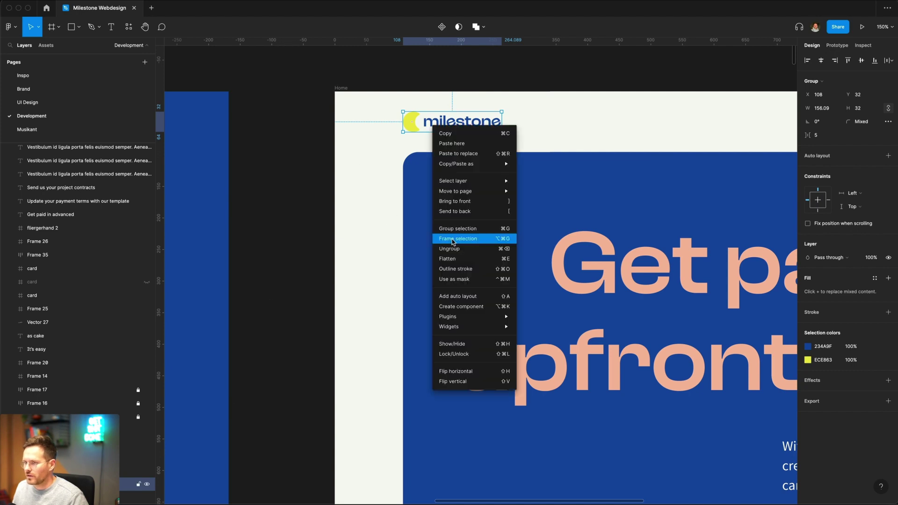
{"action": "mouse_move", "coordinate": [456, 165]}
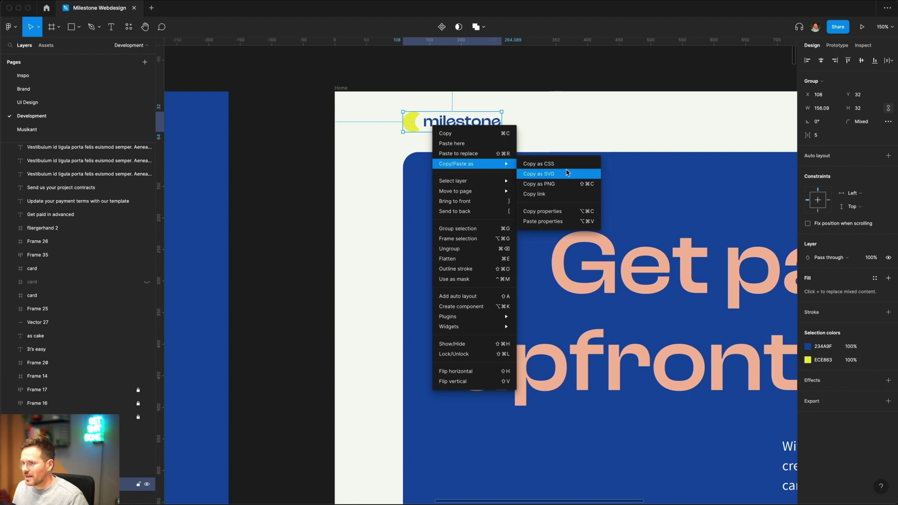
{"action": "left_click", "coordinate": [552, 179]}
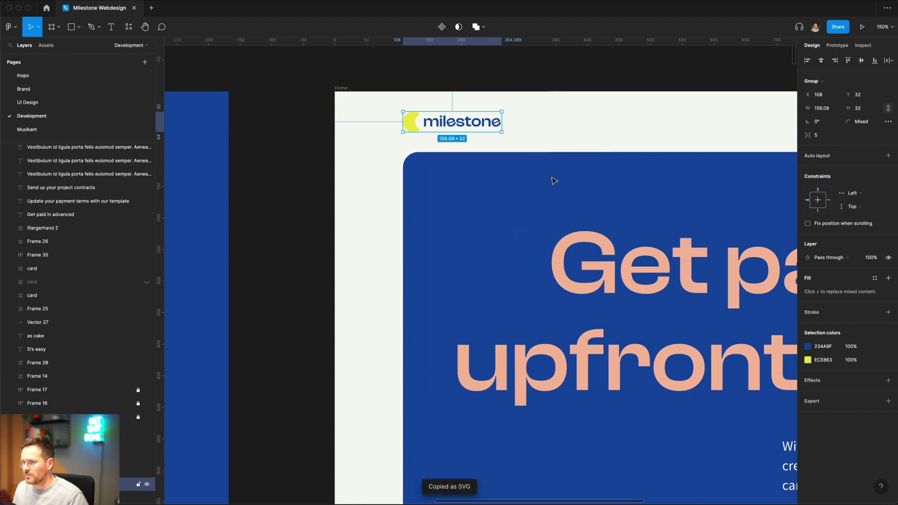
{"action": "key", "text": "super+Tab"}
{"action": "scroll", "coordinate": [456, 101], "scroll_direction": "left", "scroll_amount": 3}
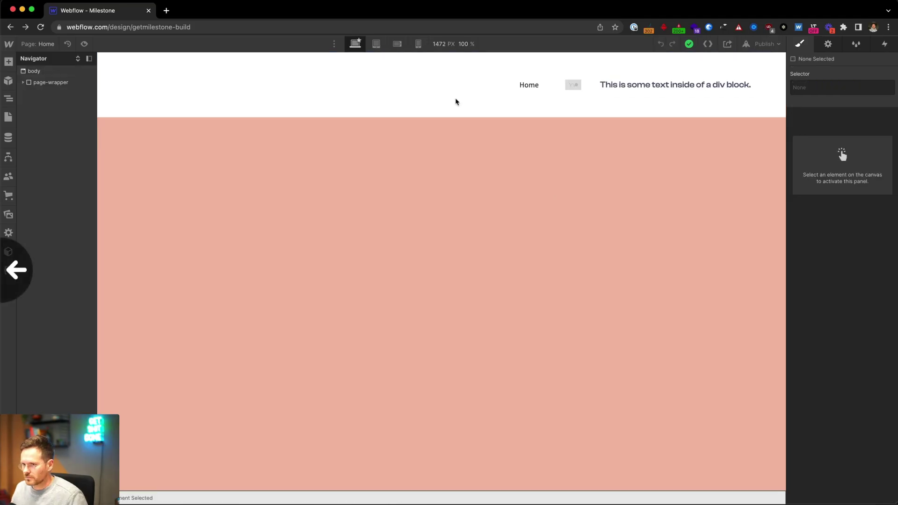
- Paste the logo SVG into nav_logo's HTML Embed, deleting width="157" height="32", and save
{"action": "left_click", "coordinate": [125, 86]}
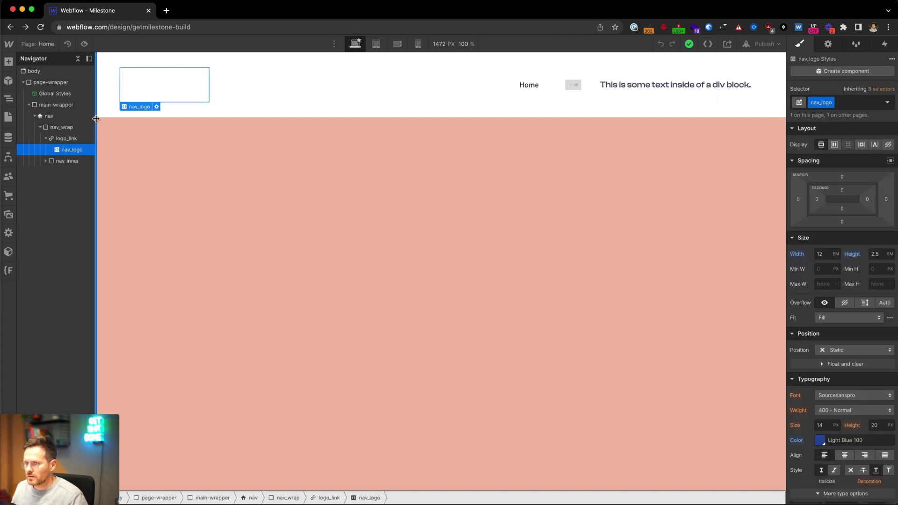
{"action": "double_click", "coordinate": [75, 156]}
{"action": "key", "text": "ctrl+v"}
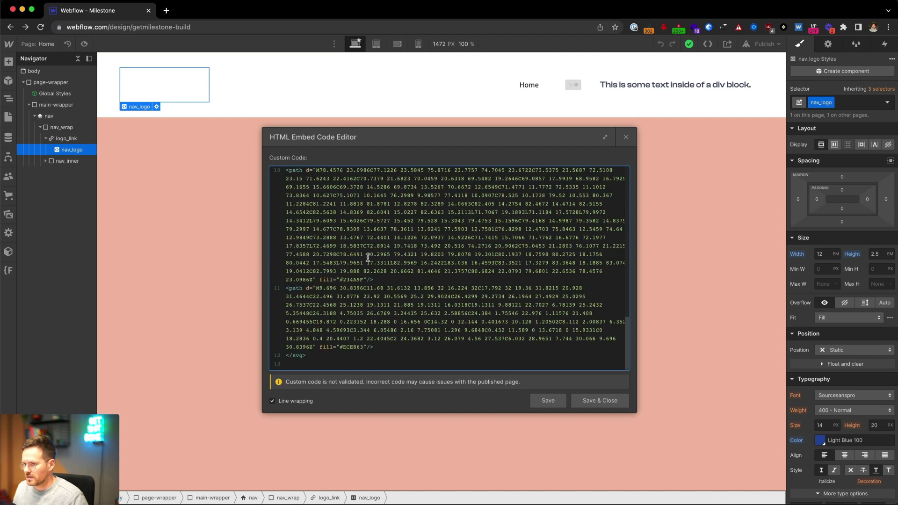
{"action": "scroll", "coordinate": [364, 253], "scroll_direction": "up", "scroll_amount": 5}
{"action": "scroll", "coordinate": [364, 253], "scroll_direction": "up", "scroll_amount": 2}
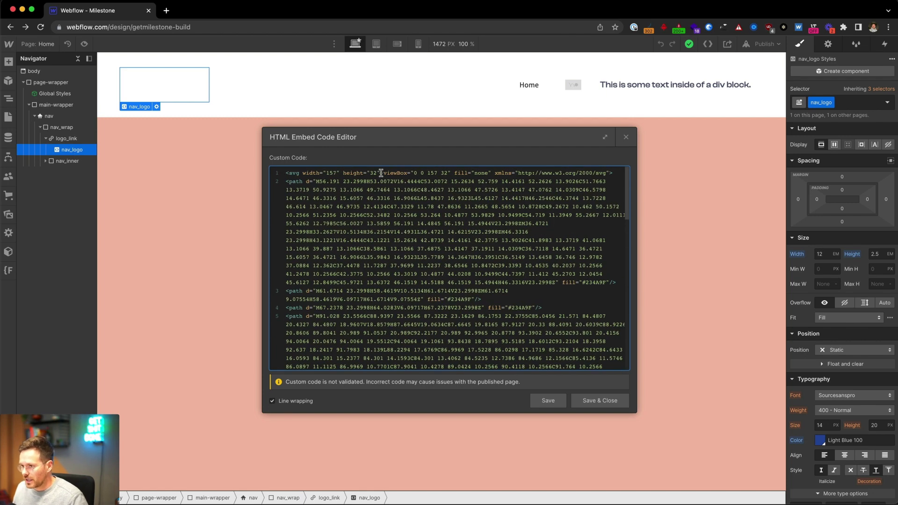
{"action": "left_click_drag", "start_coordinate": [382, 172], "coordinate": [304, 174]}
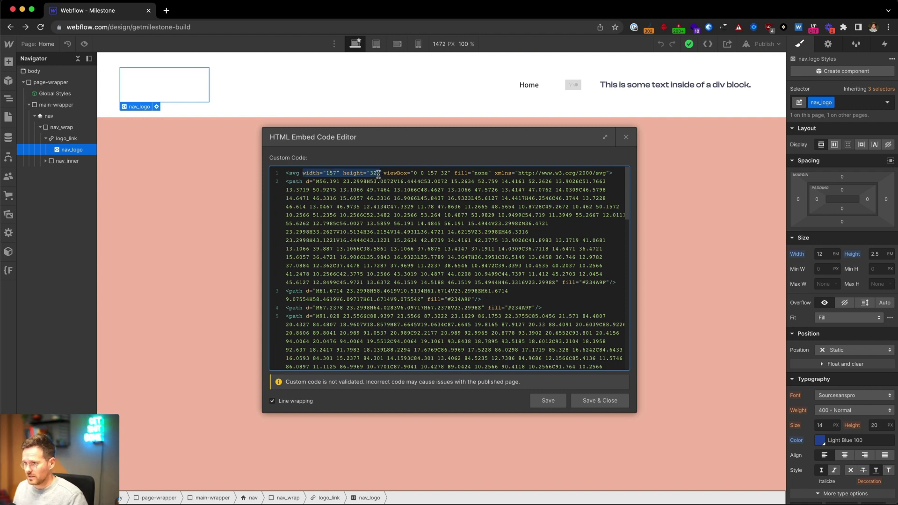
{"action": "key", "text": "BackSpace"}
{"action": "key", "text": "BackSpace"}
{"action": "left_click", "coordinate": [600, 401]}
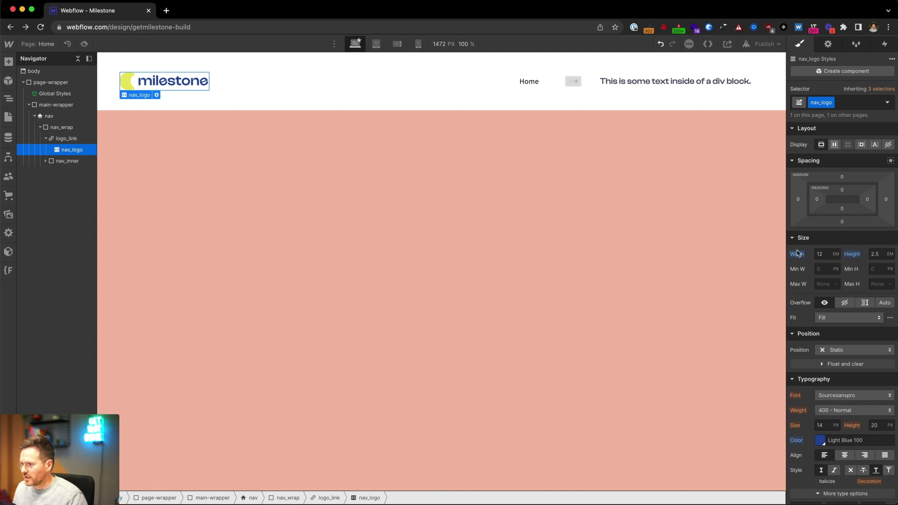
- Clear nav_logo's height, undo back to 2.5 em, and preview the logo on a narrower canvas
{"action": "left_click", "coordinate": [824, 254]}
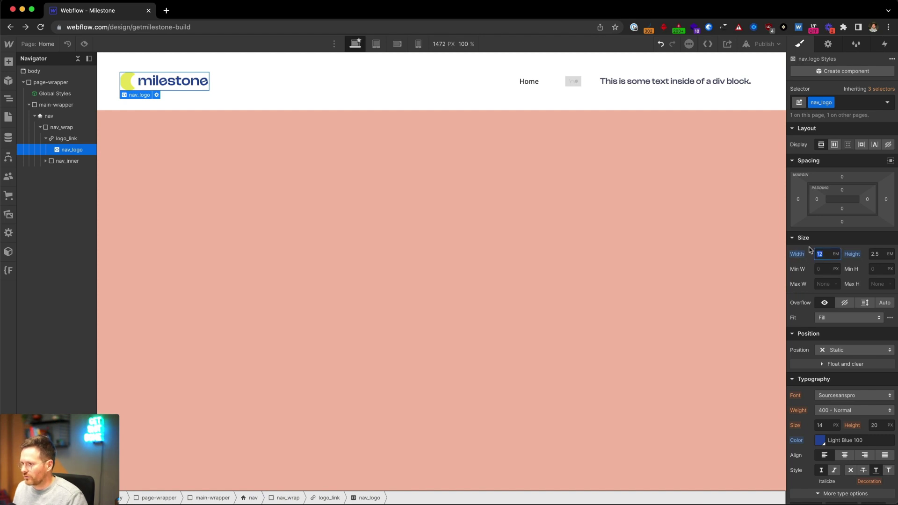
{"action": "left_click", "coordinate": [880, 255]}
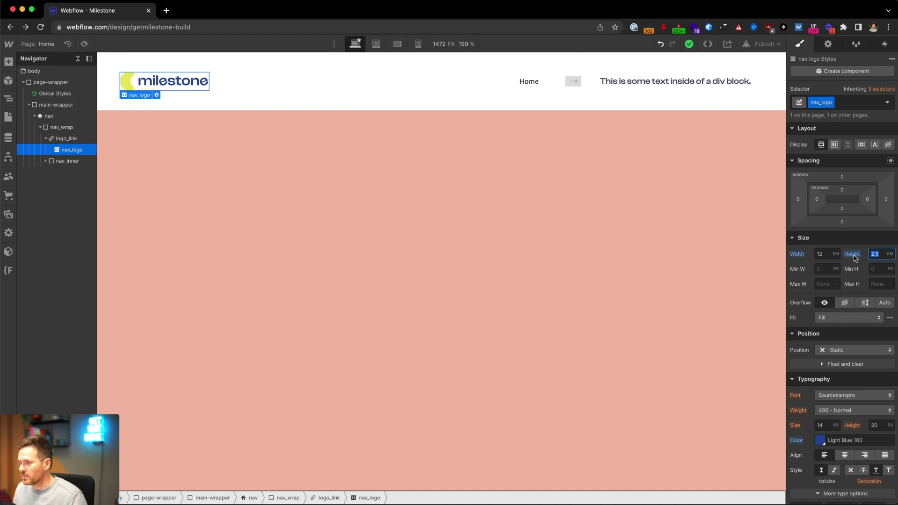
{"action": "key", "text": "BackSpace"}
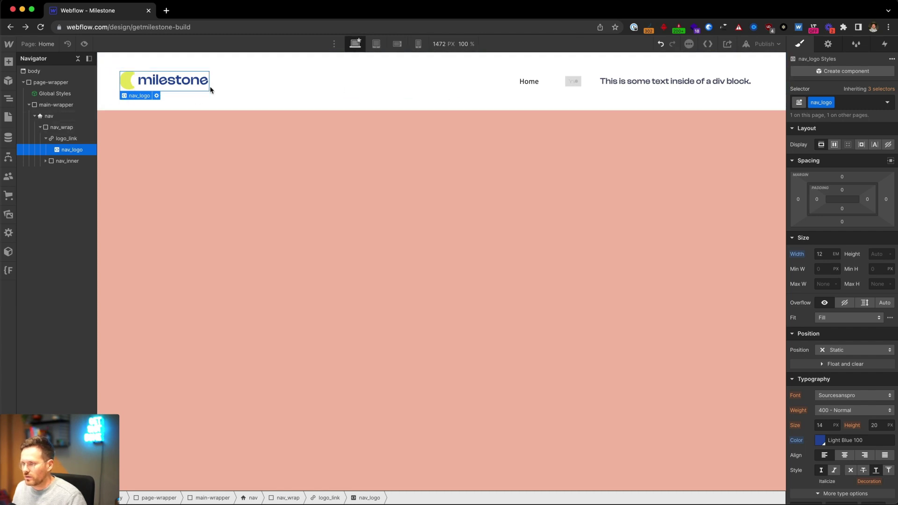
{"action": "key", "text": "super+z"}
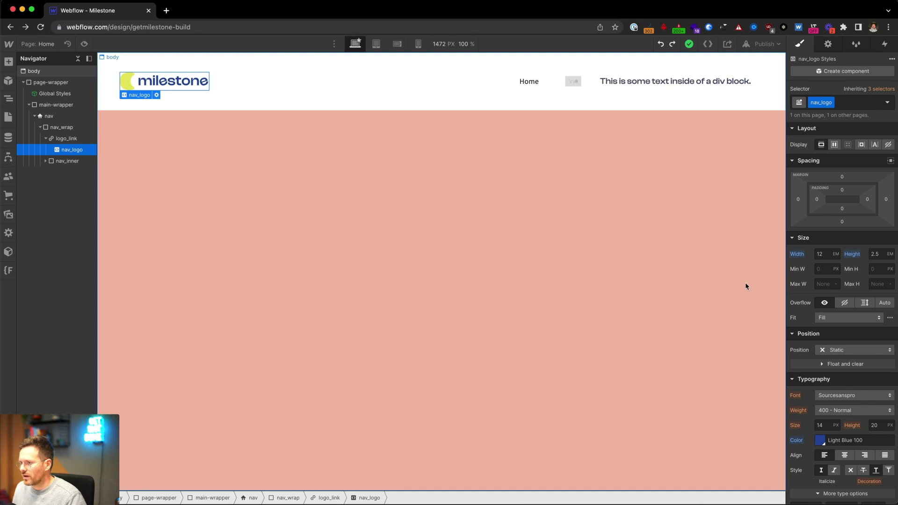
{"action": "mouse_move", "coordinate": [786, 250]}
{"action": "left_mouse_down"}
{"action": "mouse_move", "coordinate": [674, 241]}
{"action": "mouse_move", "coordinate": [792, 261]}
{"action": "mouse_move", "coordinate": [673, 245]}
{"action": "mouse_move", "coordinate": [589, 215]}
{"action": "mouse_move", "coordinate": [789, 262]}
{"action": "left_mouse_up"}
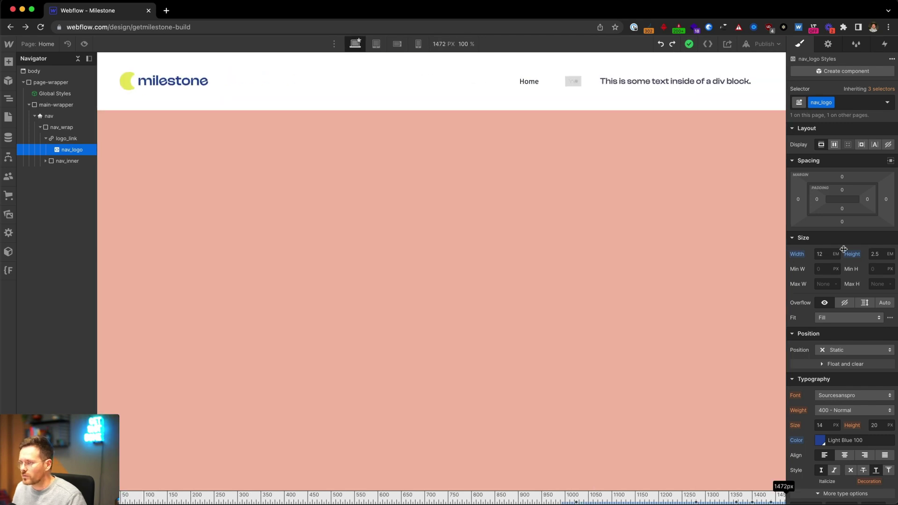
{"action": "scroll", "coordinate": [799, 457], "scroll_direction": "down", "scroll_amount": 3}
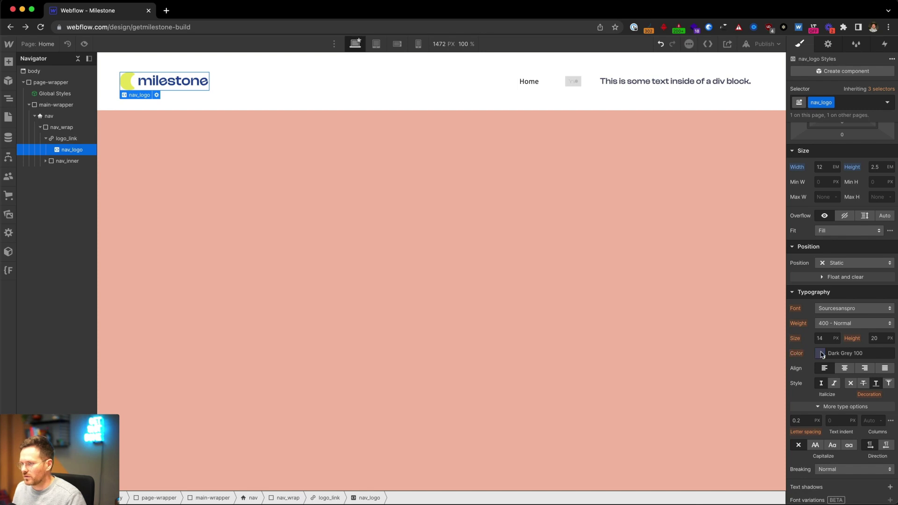
- Change nav_logo's 400ms transition to animate Width instead of All Properties
{"action": "scroll", "coordinate": [809, 354], "scroll_direction": "down", "scroll_amount": 10}
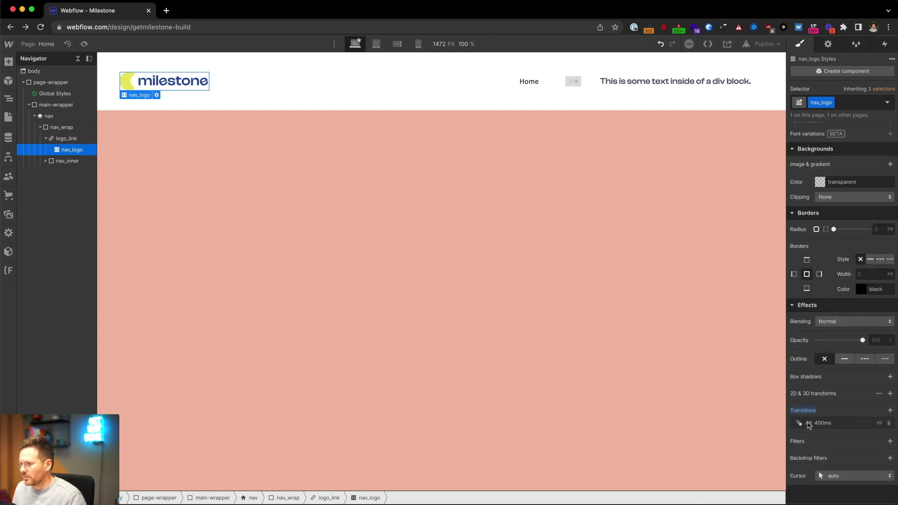
{"action": "mouse_move", "coordinate": [803, 414]}
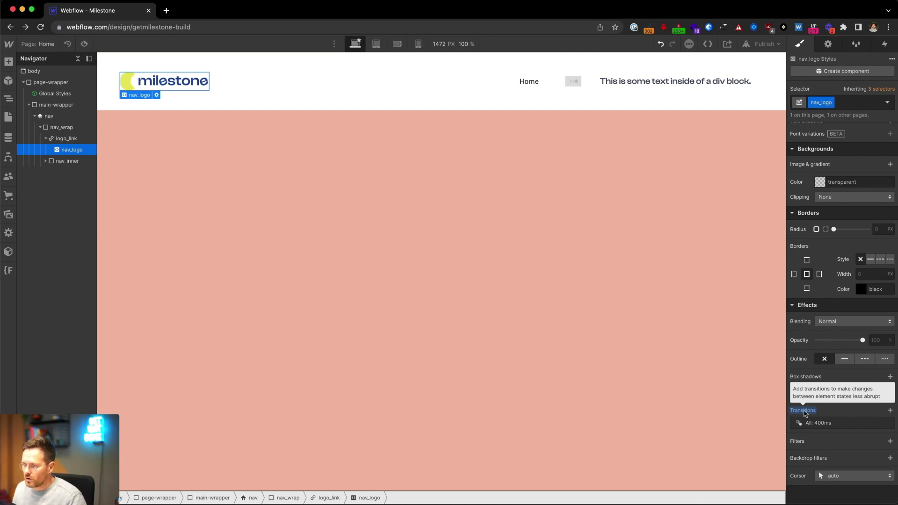
{"action": "key", "text": "Escape"}
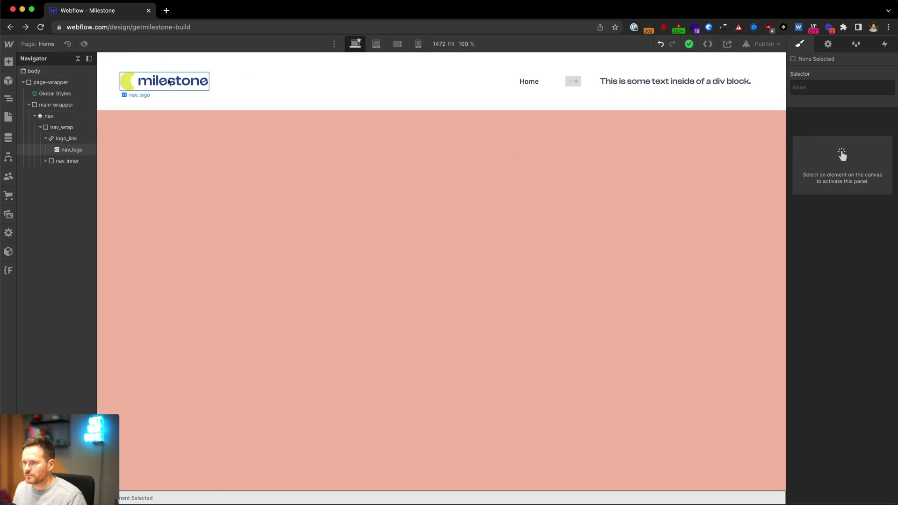
{"action": "left_click", "coordinate": [170, 81]}
{"action": "scroll", "coordinate": [832, 308], "scroll_direction": "down", "scroll_amount": 10}
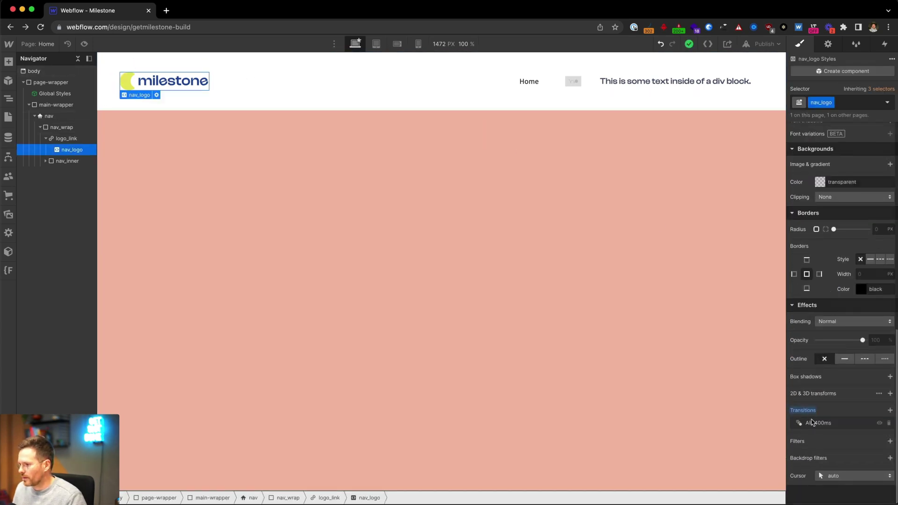
{"action": "left_click", "coordinate": [812, 422]}
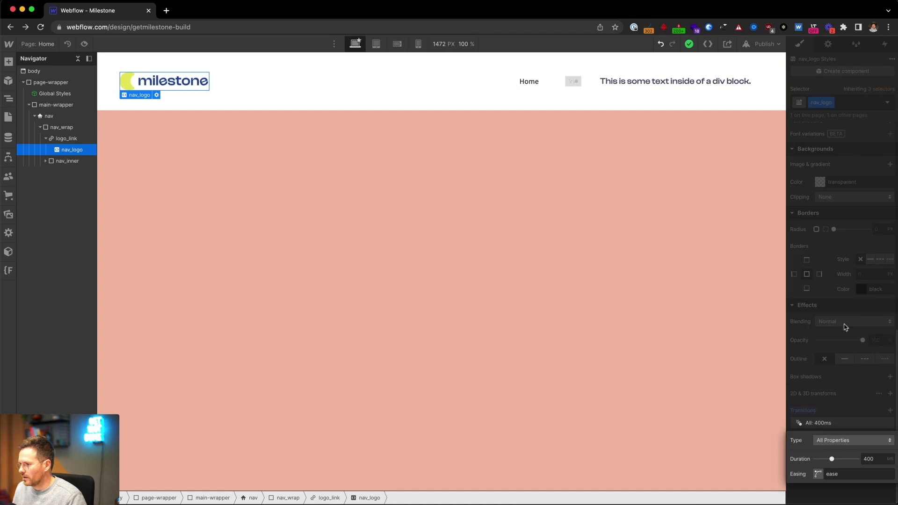
{"action": "left_click", "coordinate": [836, 442]}
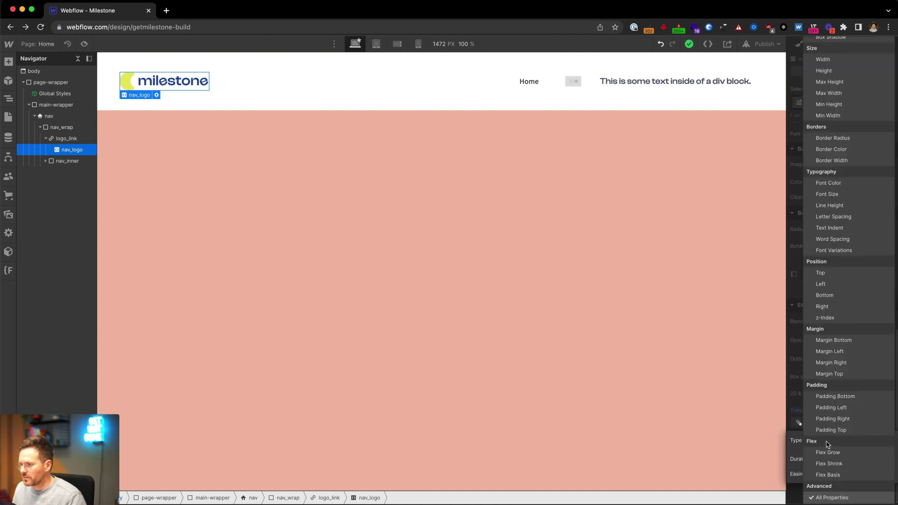
{"action": "scroll", "coordinate": [825, 400], "scroll_direction": "up", "scroll_amount": 3}
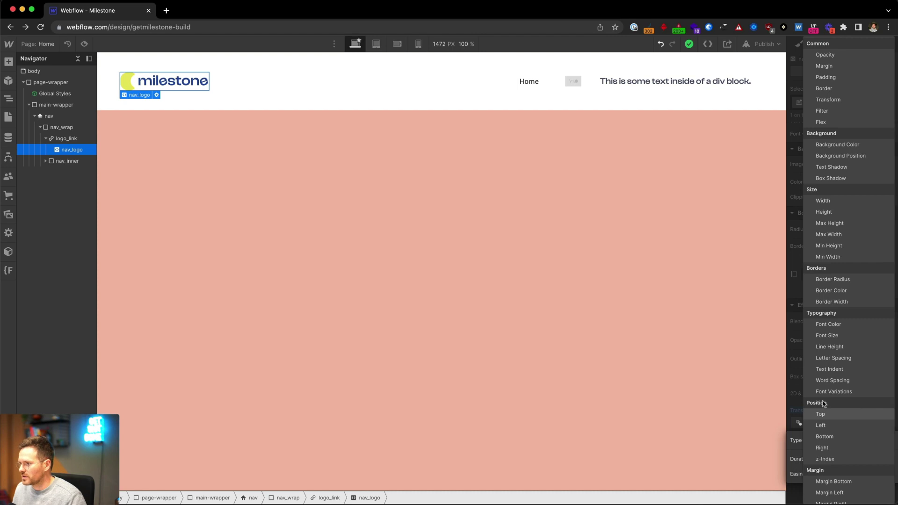
{"action": "left_click", "coordinate": [822, 203]}
{"action": "left_click", "coordinate": [877, 461]}
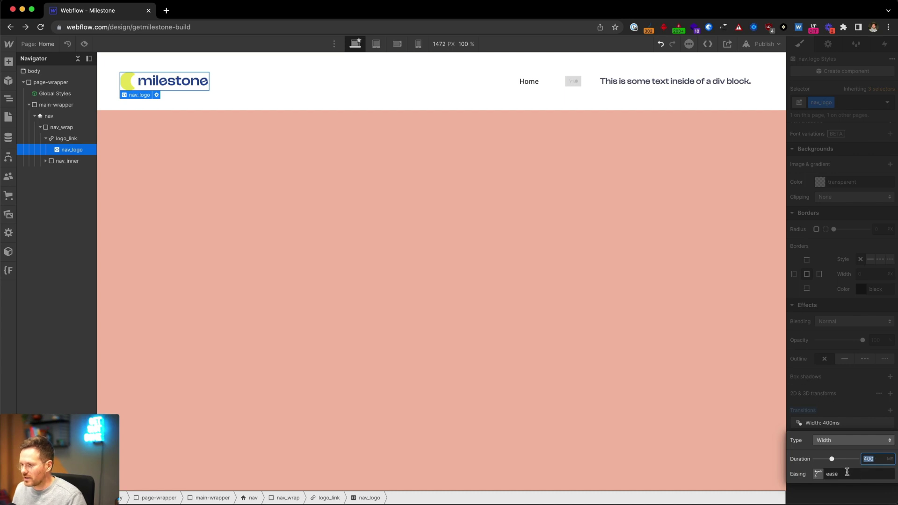
{"action": "left_click", "coordinate": [833, 404]}
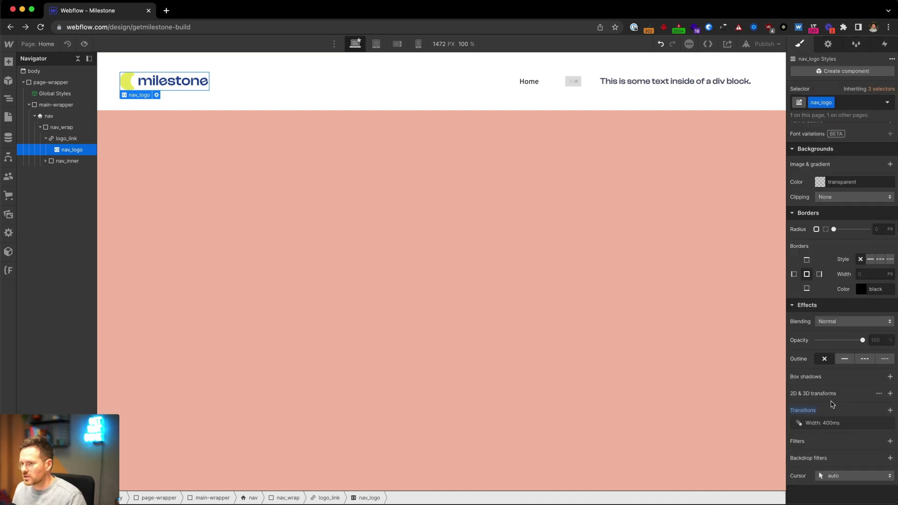
{"action": "left_click", "coordinate": [532, 140]}
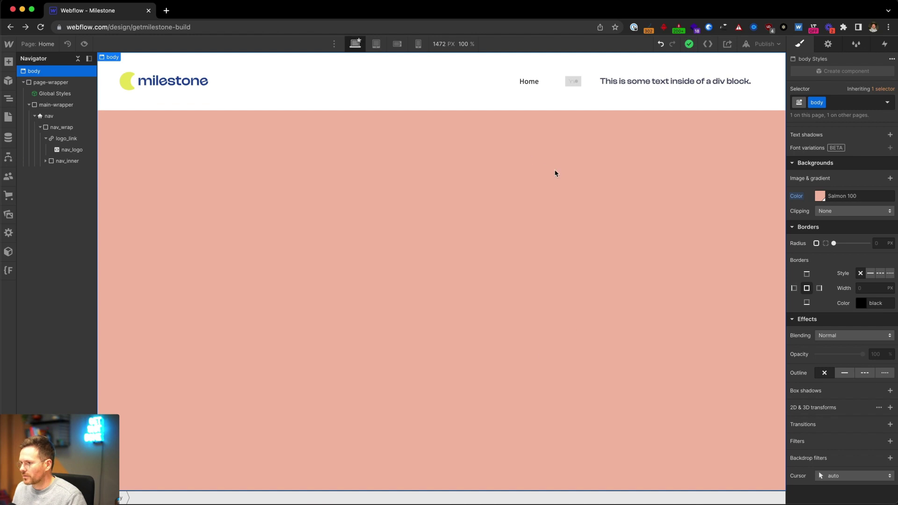
- Rename the Home link to 'Book a demo' and the text block beside it to 'Menu'
{"action": "left_click", "coordinate": [524, 87]}
{"action": "double_click", "coordinate": [525, 83]}
{"action": "double_click", "coordinate": [526, 83]}
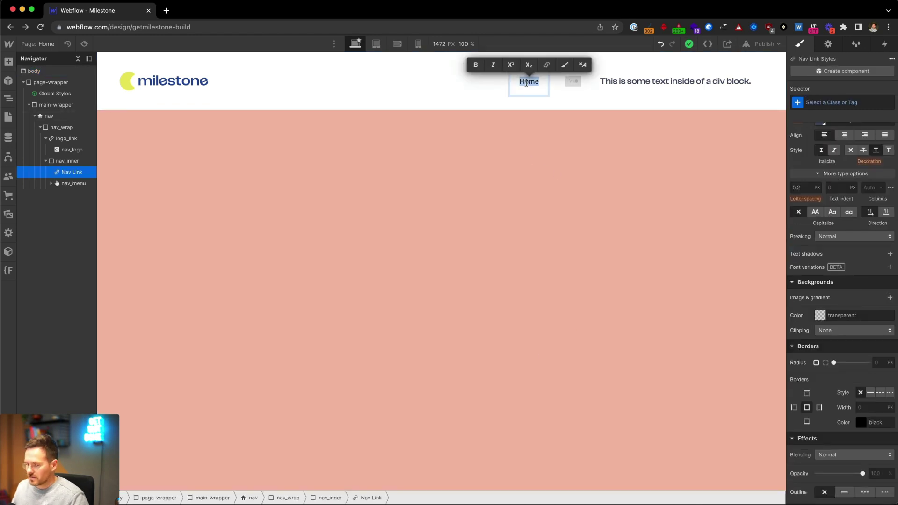
{"action": "type", "text": "Book a demo"}
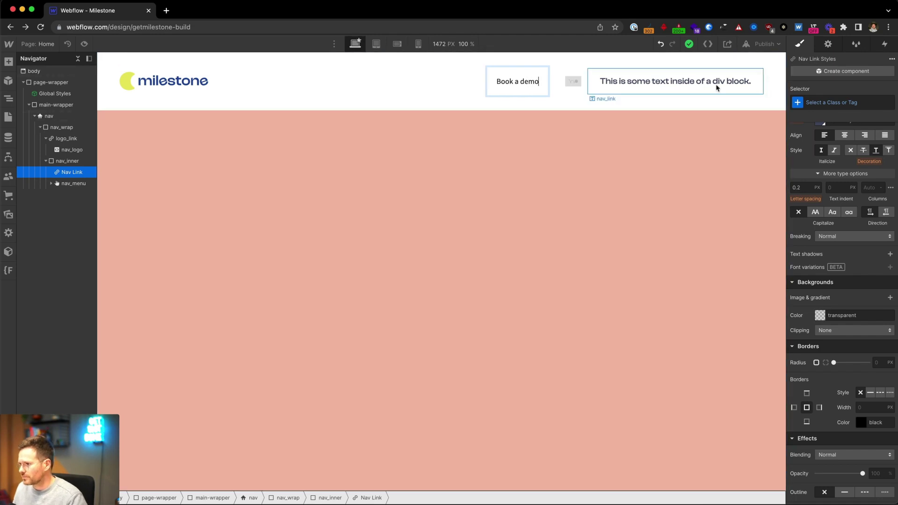
{"action": "left_click", "coordinate": [674, 83]}
{"action": "double_click", "coordinate": [674, 82]}
{"action": "type", "text": "Menu"}
{"action": "left_click", "coordinate": [623, 155]}
- Give the Book a demo link the nav_link class
{"action": "left_click", "coordinate": [646, 83]}
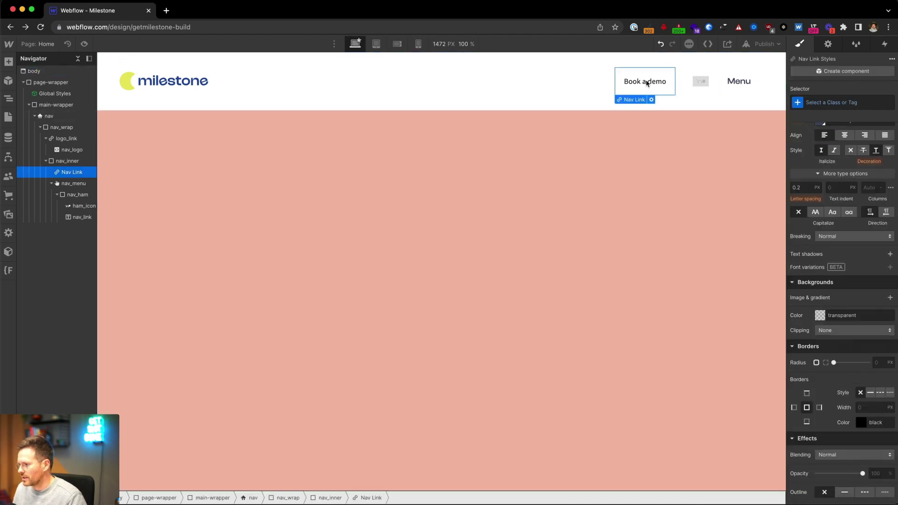
{"action": "key", "text": "super+Return"}
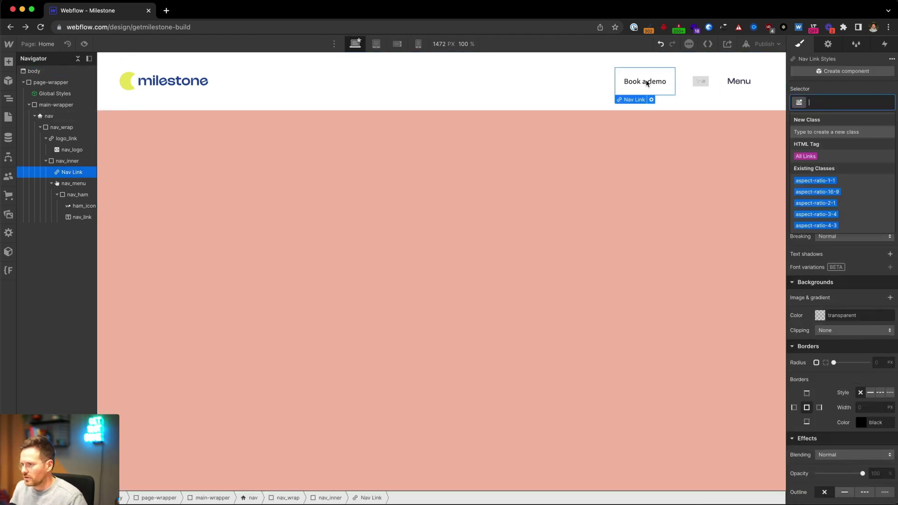
{"action": "type", "text": "nav_"}
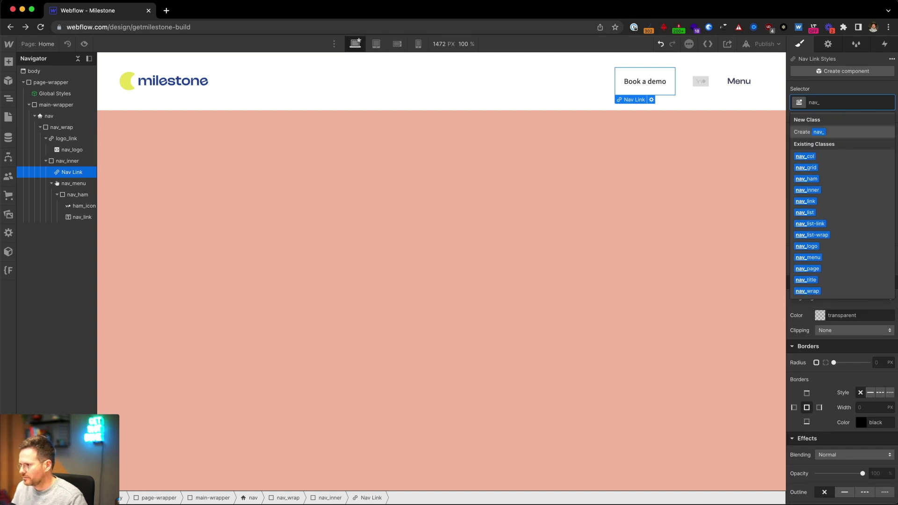
{"action": "key", "text": "Down"}
{"action": "key", "text": "Down"}
{"action": "key", "text": "Down"}
{"action": "key", "text": "Down"}
{"action": "key", "text": "Down"}
{"action": "key", "text": "Return"}
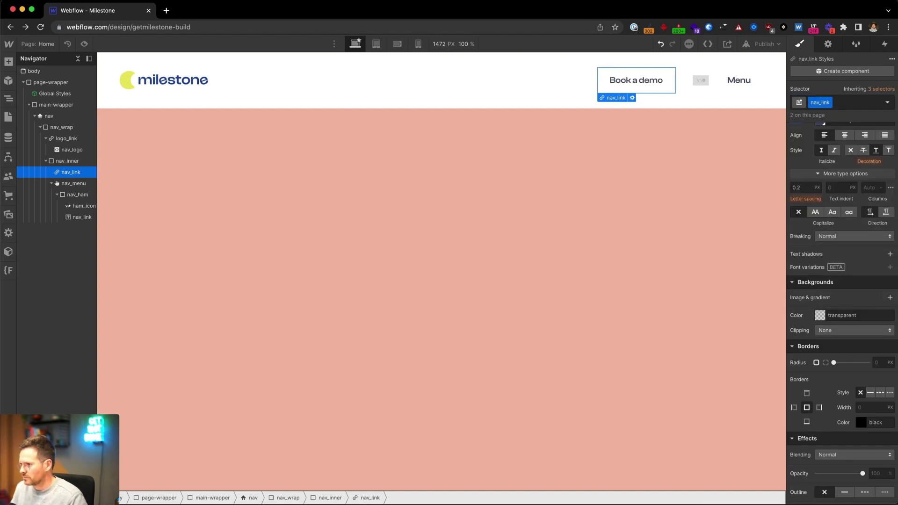
{"action": "scroll", "coordinate": [801, 209], "scroll_direction": "up", "scroll_amount": 10}
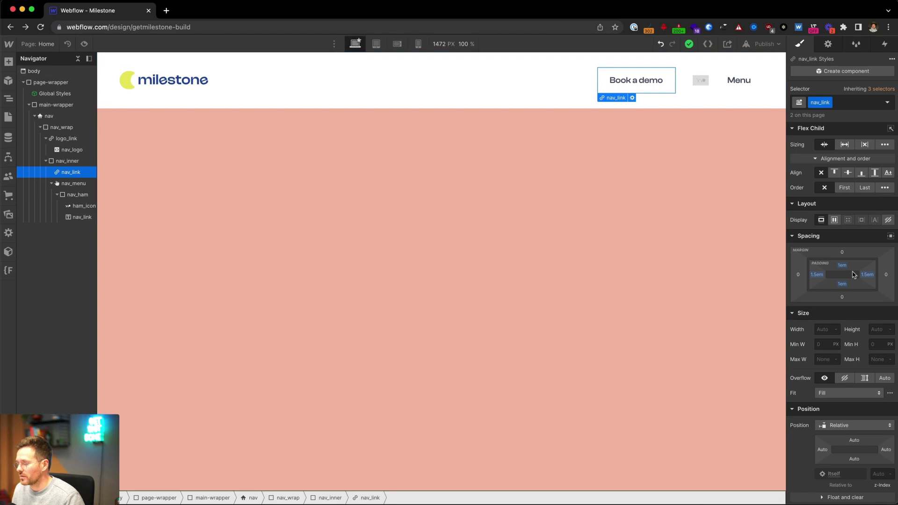
{"action": "scroll", "coordinate": [852, 274], "scroll_direction": "down", "scroll_amount": 4}
{"action": "scroll", "coordinate": [852, 274], "scroll_direction": "up", "scroll_amount": 3}
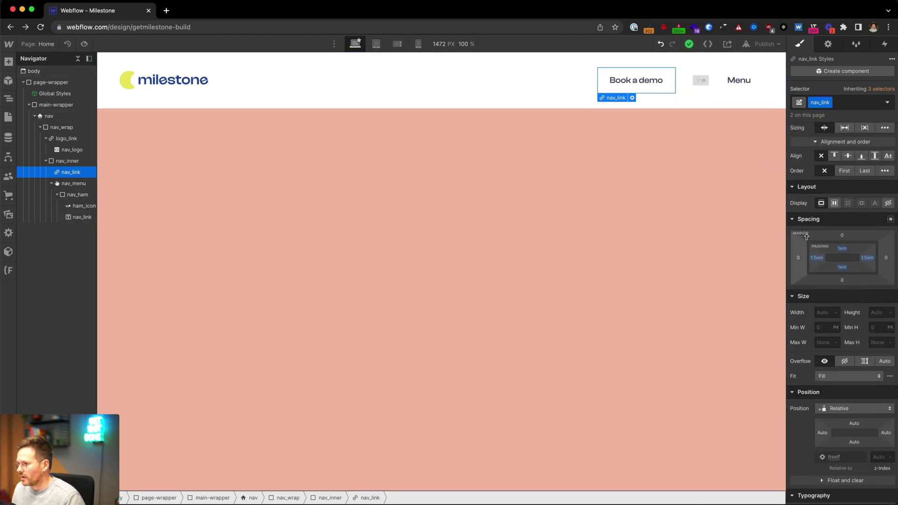
{"action": "scroll", "coordinate": [819, 276], "scroll_direction": "down", "scroll_amount": 6}
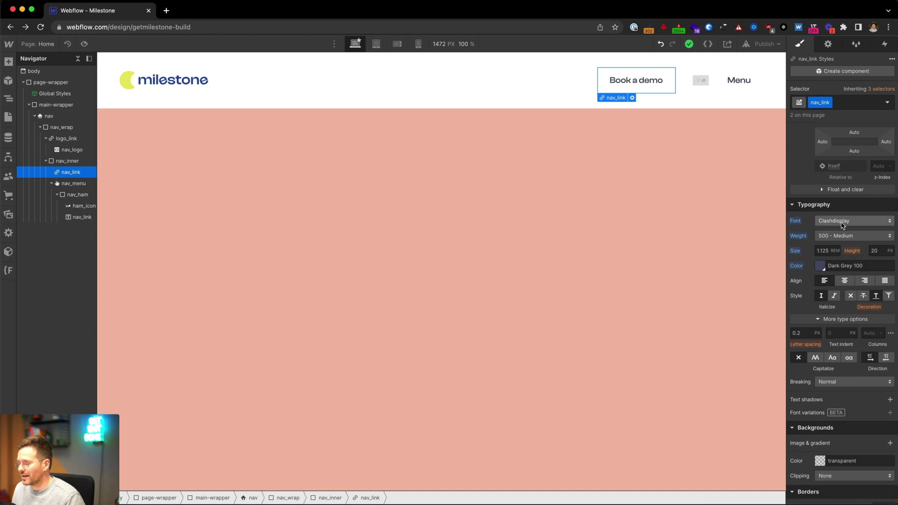
{"action": "left_click", "coordinate": [827, 253]}
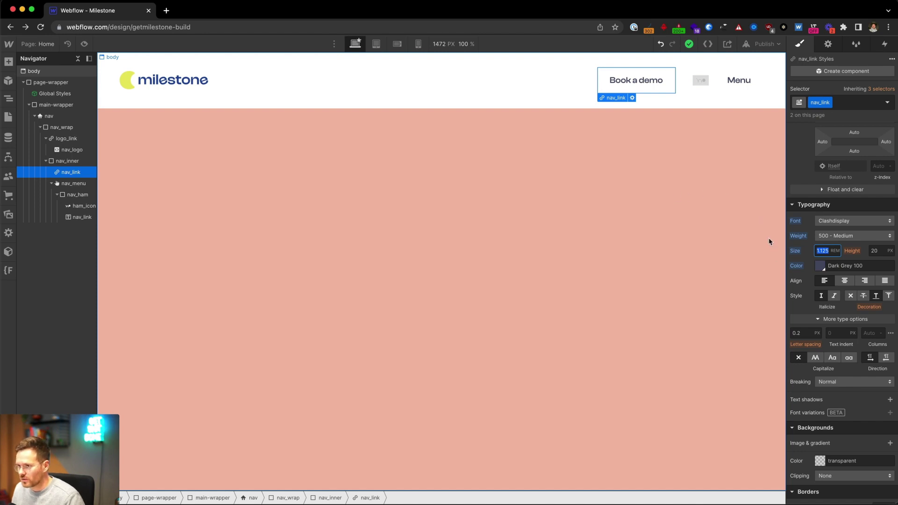
{"action": "left_click", "coordinate": [470, 44]}
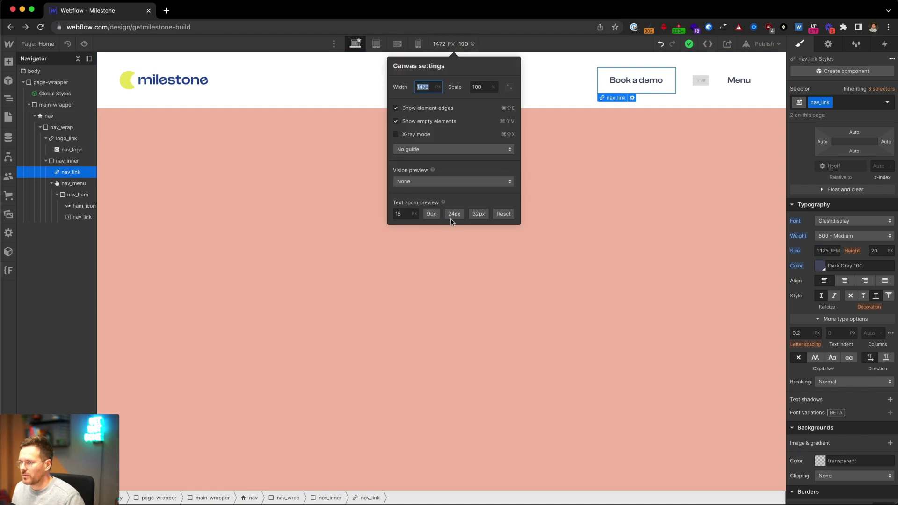
{"action": "left_click", "coordinate": [453, 215]}
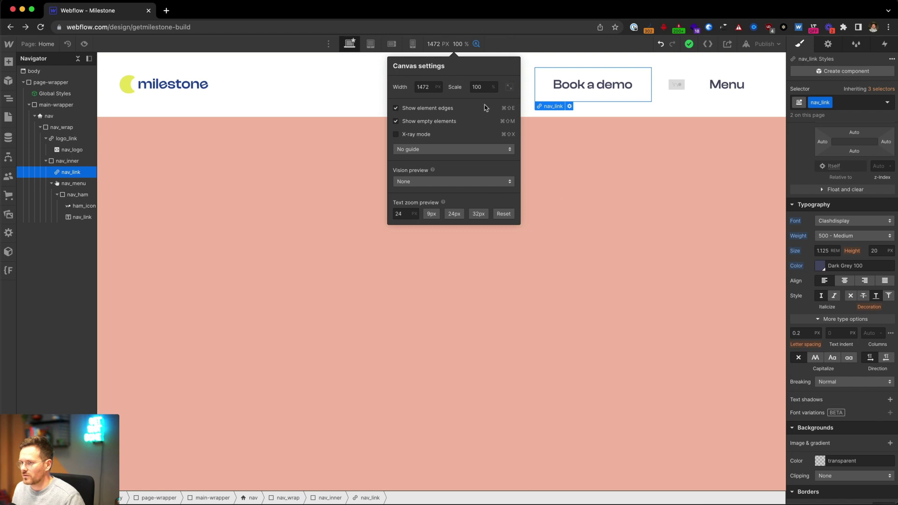
{"action": "left_click", "coordinate": [504, 213]}
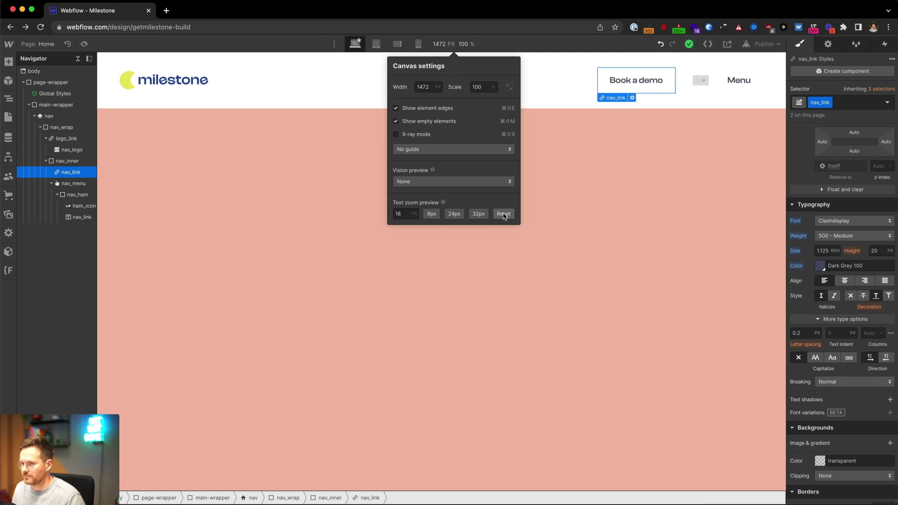
{"action": "left_click", "coordinate": [582, 229]}
{"action": "scroll", "coordinate": [842, 368], "scroll_direction": "down", "scroll_amount": 2}
{"action": "scroll", "coordinate": [842, 368], "scroll_direction": "down", "scroll_amount": 5}
{"action": "scroll", "coordinate": [843, 327], "scroll_direction": "up", "scroll_amount": 10}
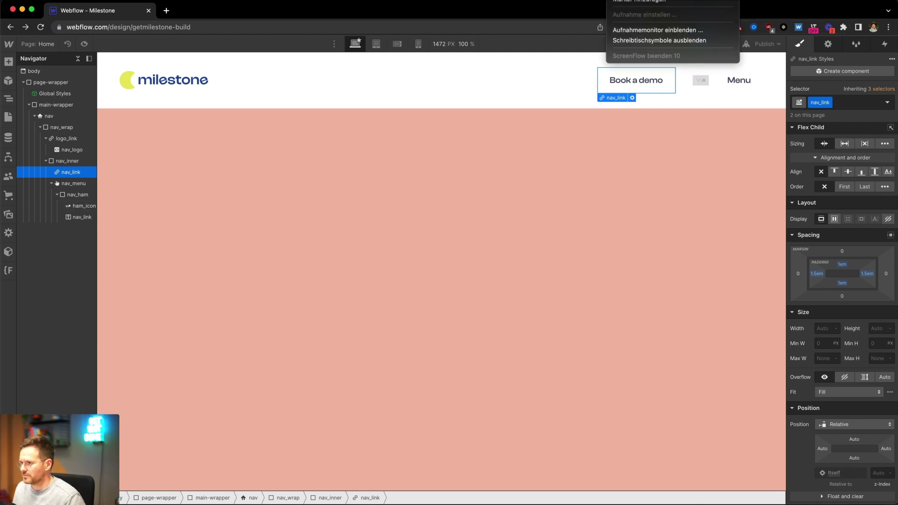
- Swap the ham_icon Lottie's animation for the Menu_schnell.json asset, then go to Figma
{"action": "left_click", "coordinate": [415, 139]}
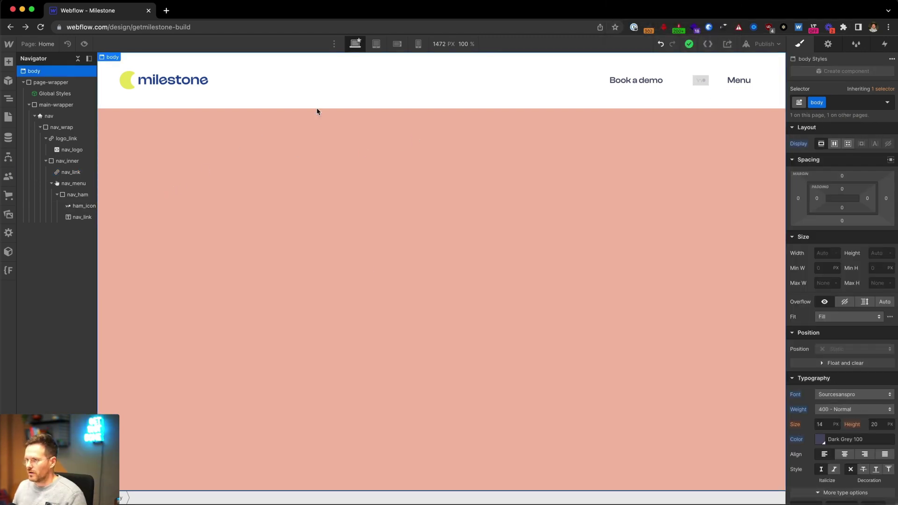
{"action": "left_click", "coordinate": [697, 85]}
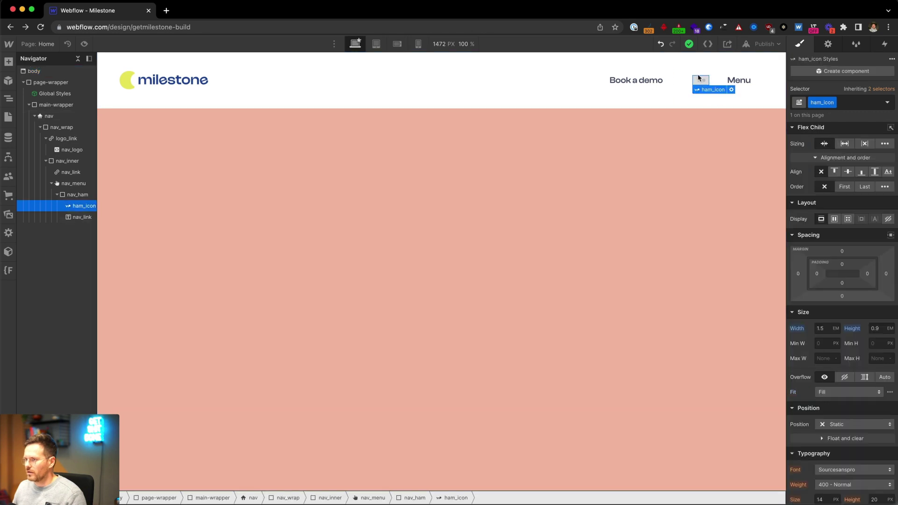
{"action": "left_click", "coordinate": [731, 89]}
{"action": "left_click", "coordinate": [641, 115]}
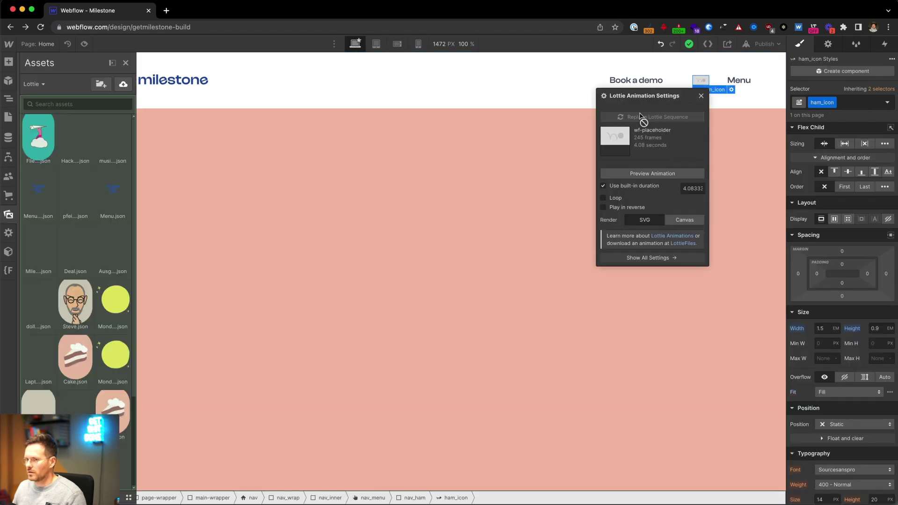
{"action": "left_click", "coordinate": [39, 193]}
{"action": "left_click", "coordinate": [412, 228]}
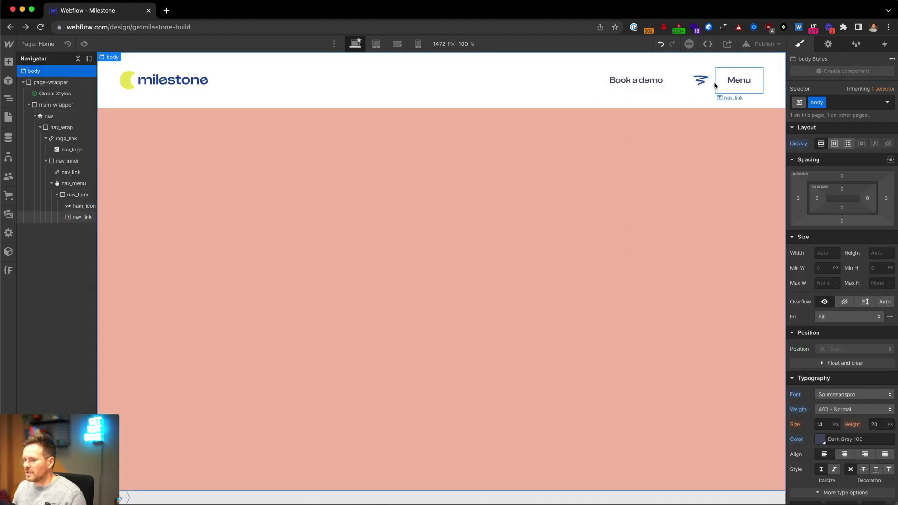
{"action": "key", "text": "super+Tab"}
{"action": "key", "text": "super+Tab"}
{"action": "key", "text": "super+Tab"}
{"action": "key", "text": "super+Tab"}
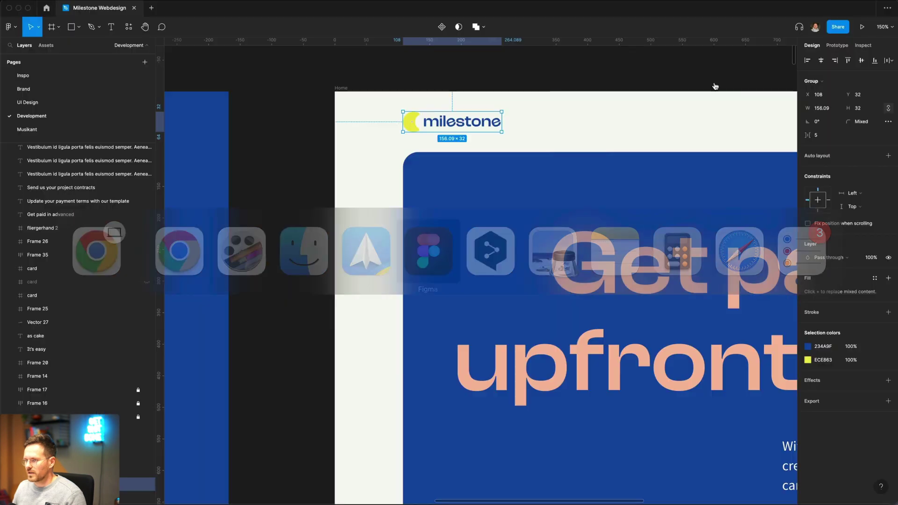
- Check the Menu button in the Figma nav, then select the Menu link in Webflow
{"action": "scroll", "coordinate": [589, 151], "scroll_direction": "right", "scroll_amount": 8}
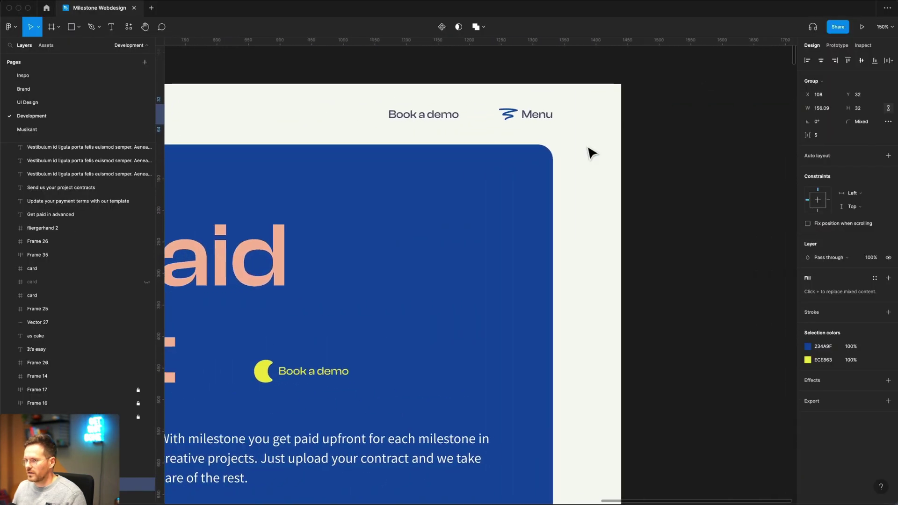
{"action": "key", "text": "super+Tab"}
{"action": "left_click", "coordinate": [725, 85]}
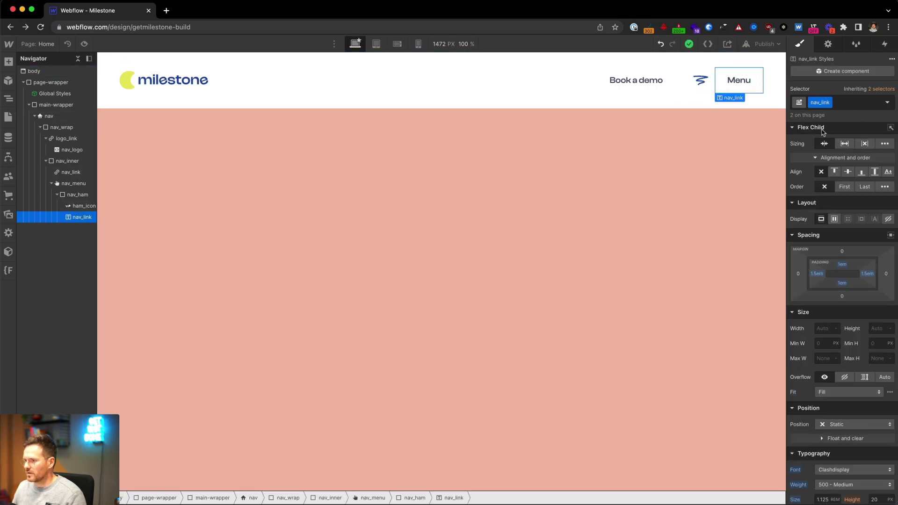
- Add the is-ham combo class to the Menu nav_link so its left and right padding become 0em
{"action": "left_click", "coordinate": [843, 100]}
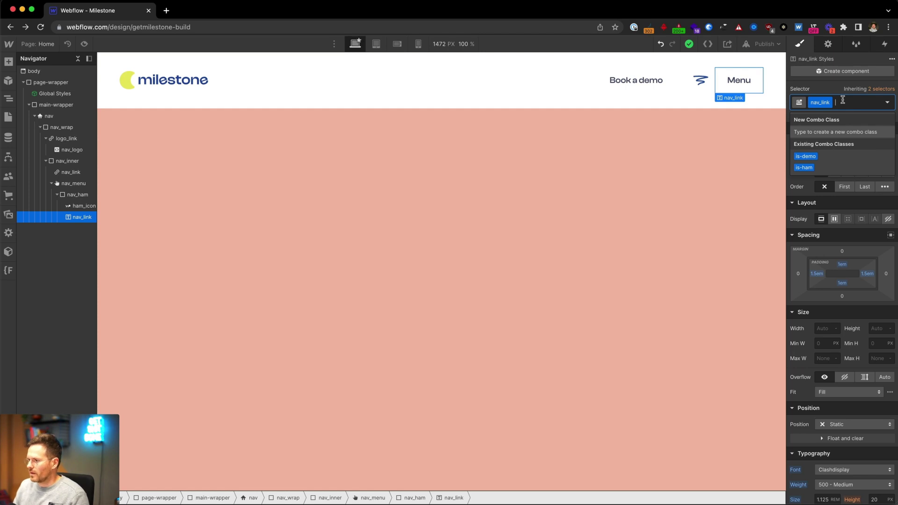
{"action": "key", "text": "Up"}
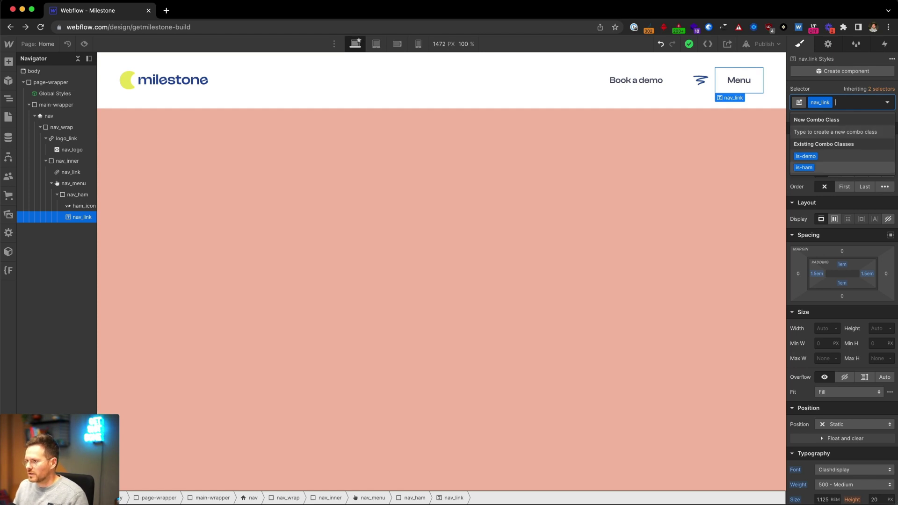
{"action": "key", "text": "Return"}
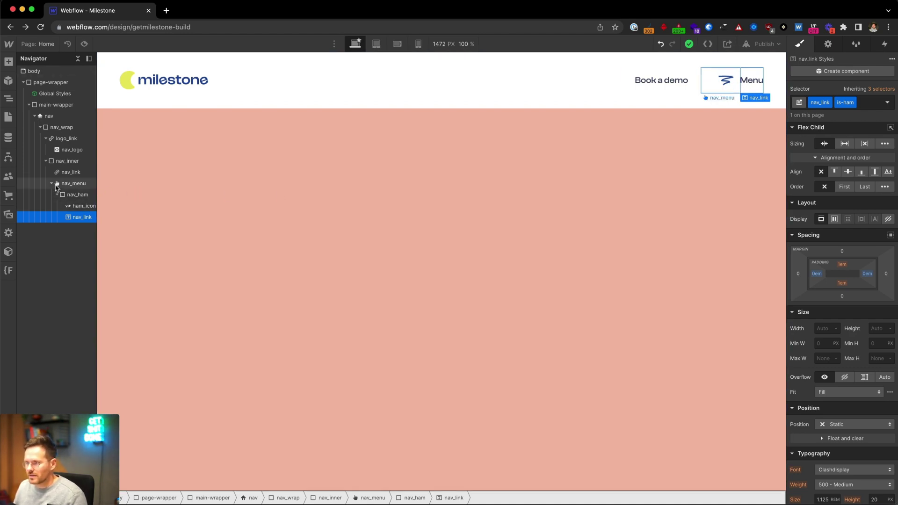
{"action": "left_click", "coordinate": [69, 186]}
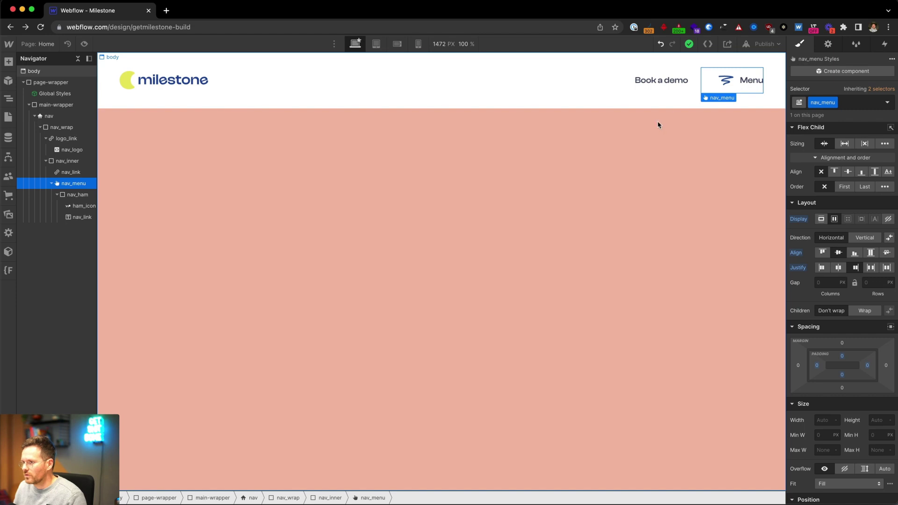
{"action": "left_click", "coordinate": [442, 231]}
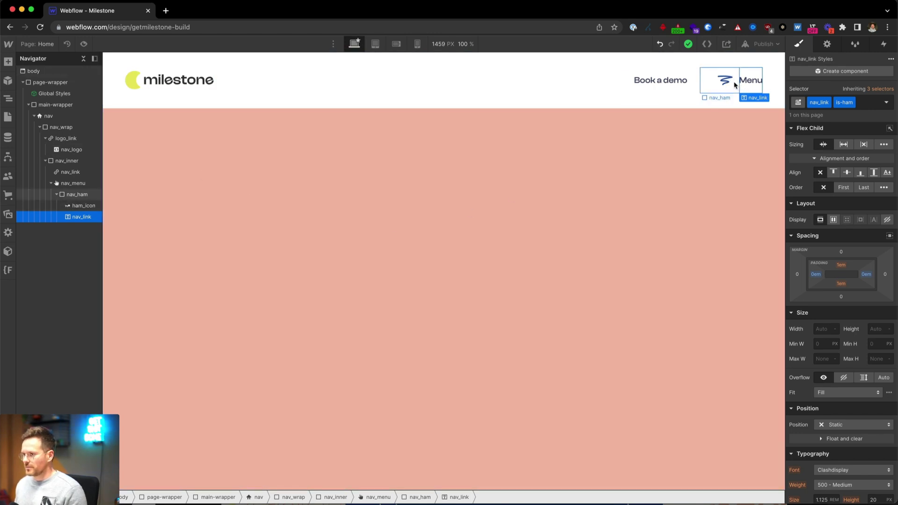
{"action": "key", "text": "super+Tab"}
{"action": "key", "text": "super+Tab"}
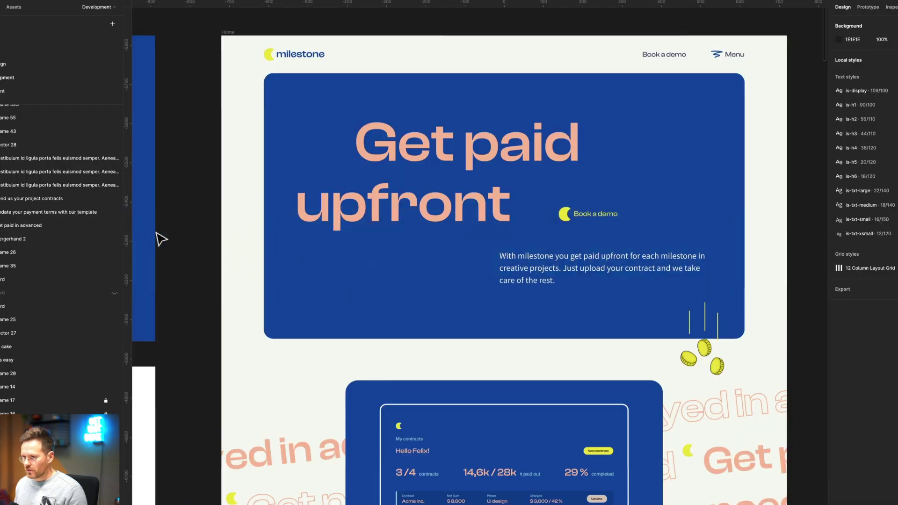
{"action": "scroll", "coordinate": [274, 252], "scroll_direction": "left", "scroll_amount": 15}
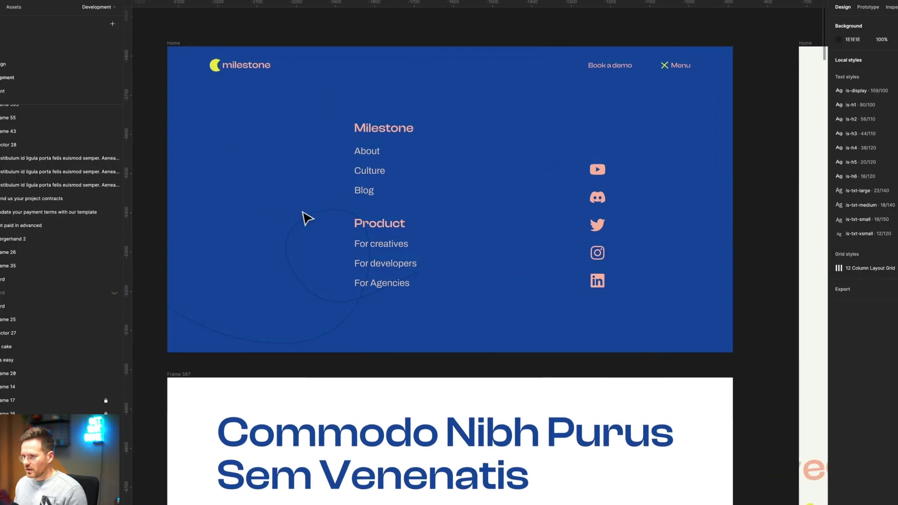
{"action": "scroll", "coordinate": [406, 164], "scroll_direction": "down", "scroll_amount": 3}
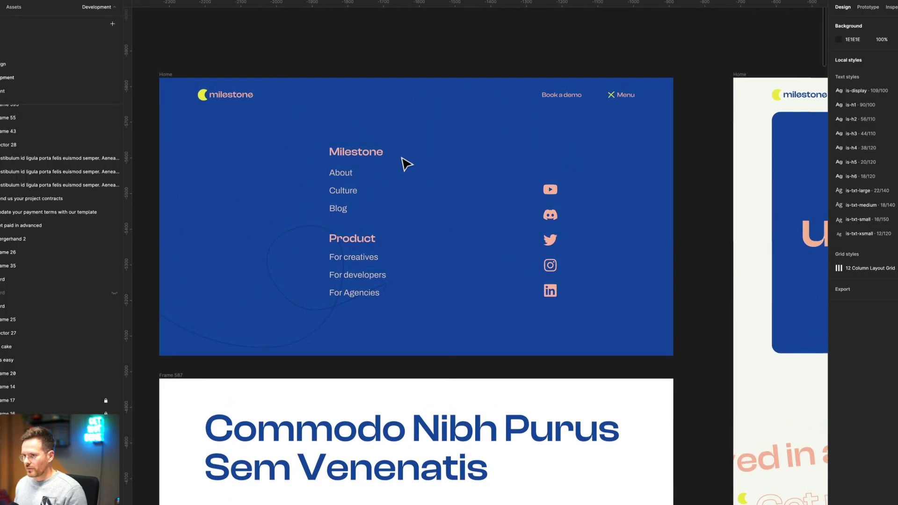
{"action": "key", "text": "super+Tab"}
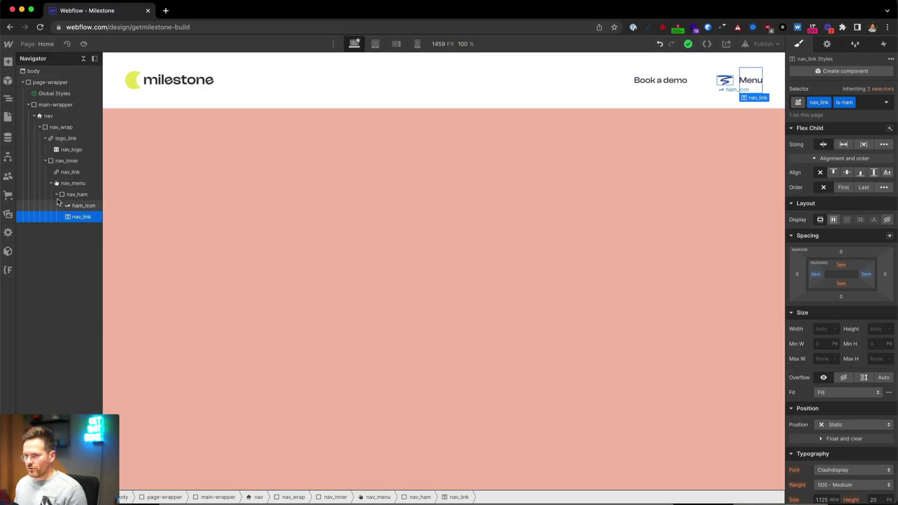
- Insert a Div Block inside nav_inner and give it the nav_page class
{"action": "left_click", "coordinate": [51, 183]}
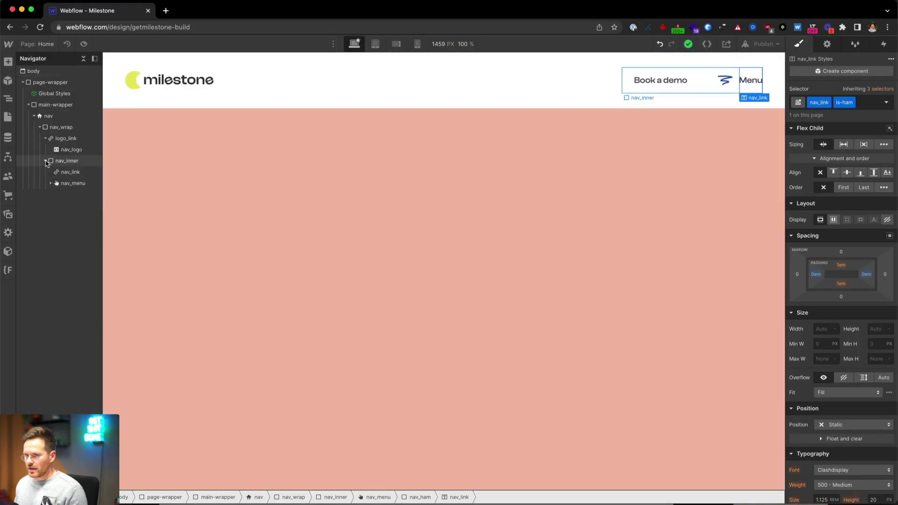
{"action": "left_click", "coordinate": [63, 165]}
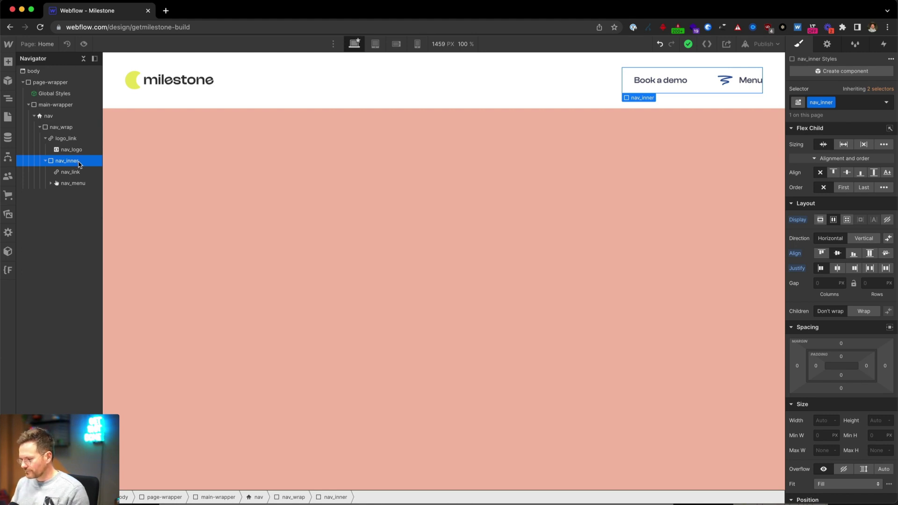
{"action": "key", "text": "super+k"}
{"action": "type", "text": "div"}
{"action": "key", "text": "Return"}
{"action": "key", "text": "super+Return"}
{"action": "type", "text": "nav_"}
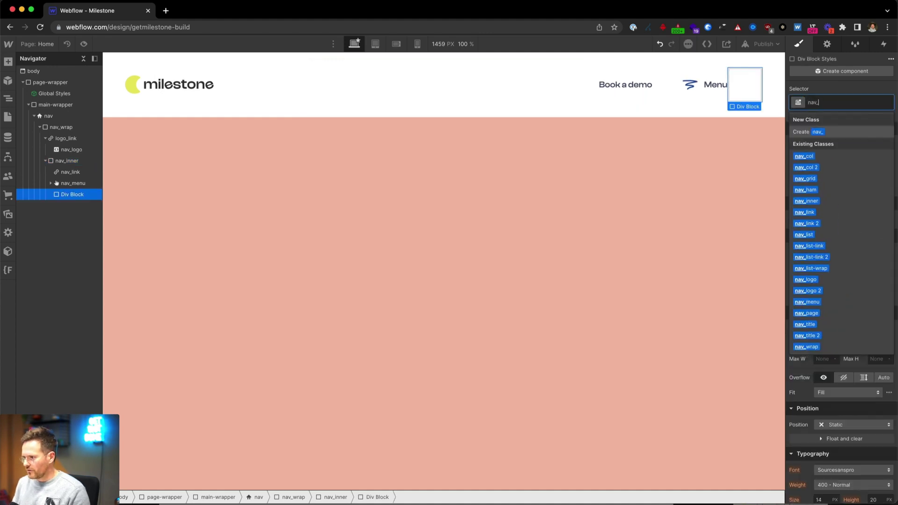
{"action": "key", "text": "Down"}
{"action": "key", "text": "Down"}
{"action": "key", "text": "Down"}
{"action": "key", "text": "Down"}
{"action": "key", "text": "Down"}
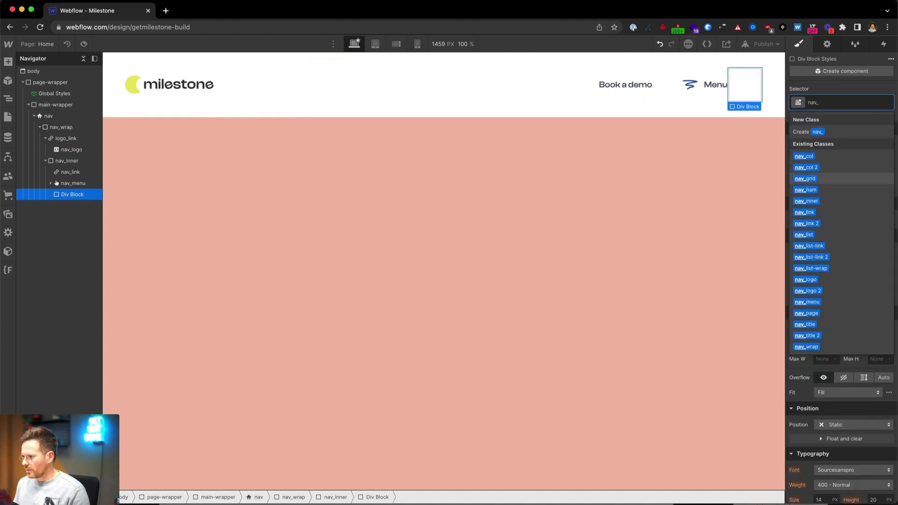
{"action": "key", "text": "Down"}
{"action": "key", "text": "Down"}
{"action": "key", "text": "Down"}
{"action": "key", "text": "Down"}
{"action": "key", "text": "Down"}
{"action": "key", "text": "Down"}
{"action": "key", "text": "Down"}
{"action": "key", "text": "Down"}
{"action": "key", "text": "Down"}
{"action": "key", "text": "Down"}
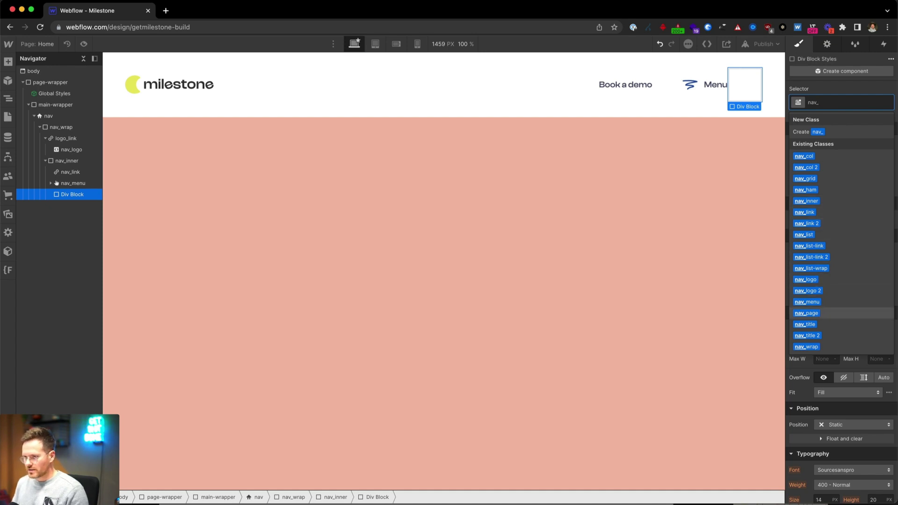
{"action": "key", "text": "Return"}
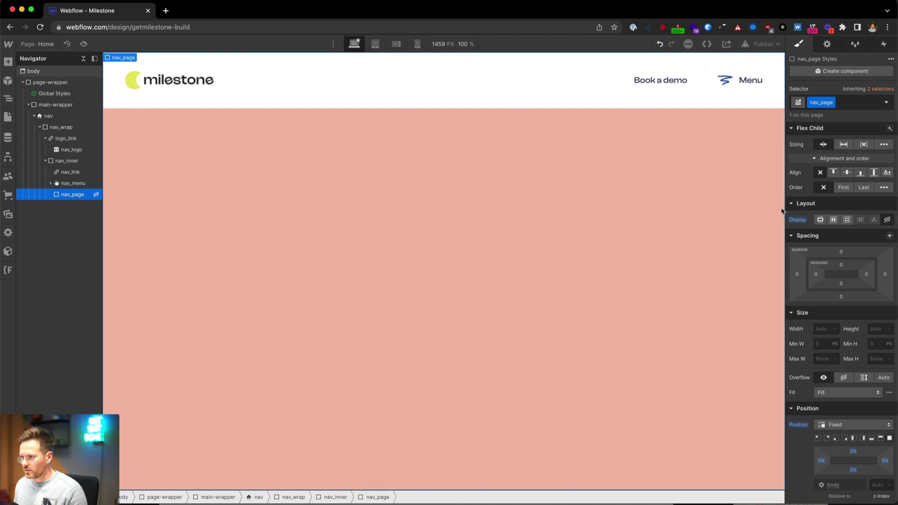
- Set nav_page's display to Flex, checking the Figma design for reference
{"action": "left_click", "coordinate": [833, 220]}
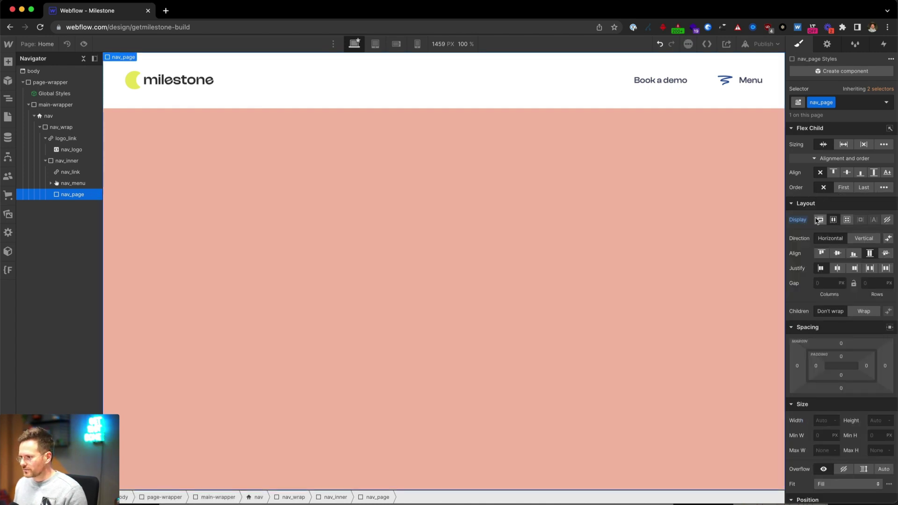
{"action": "left_click", "coordinate": [833, 220]}
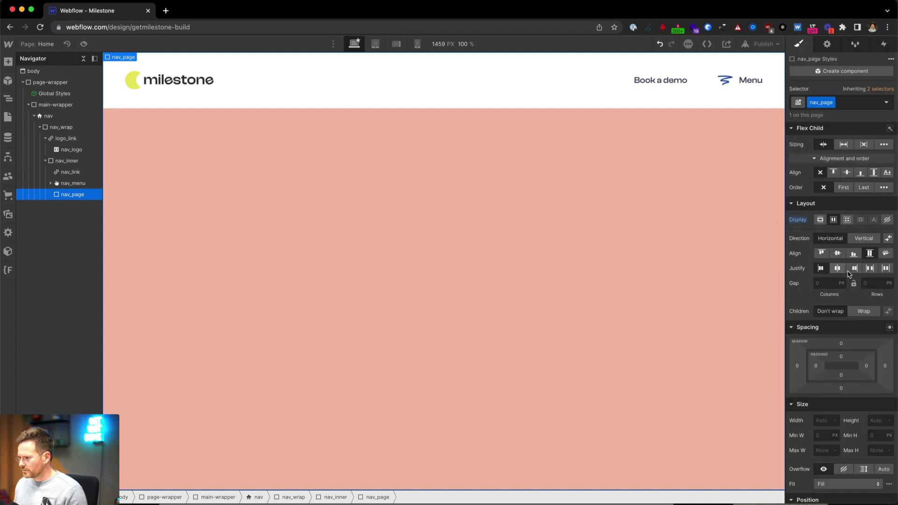
{"action": "scroll", "coordinate": [845, 273], "scroll_direction": "down", "scroll_amount": 10}
{"action": "scroll", "coordinate": [849, 275], "scroll_direction": "up", "scroll_amount": 5}
{"action": "scroll", "coordinate": [849, 275], "scroll_direction": "down", "scroll_amount": 4}
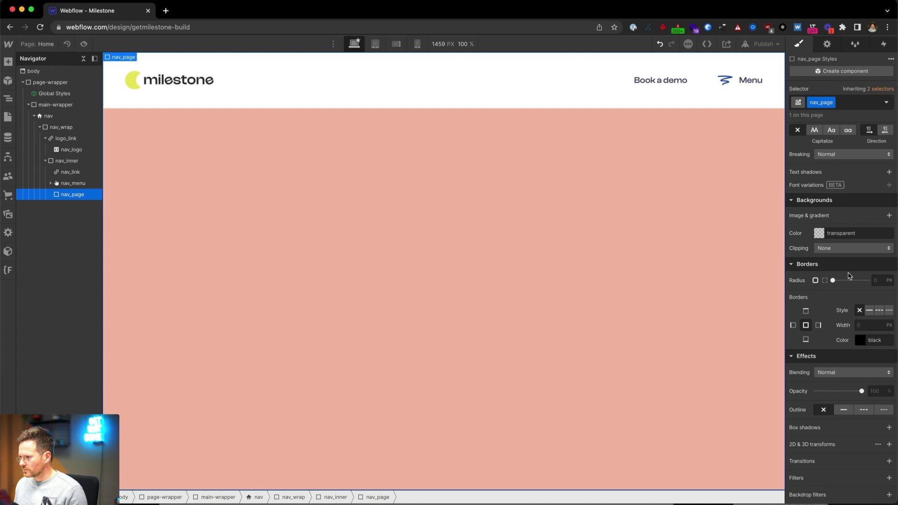
{"action": "scroll", "coordinate": [849, 275], "scroll_direction": "up", "scroll_amount": 10}
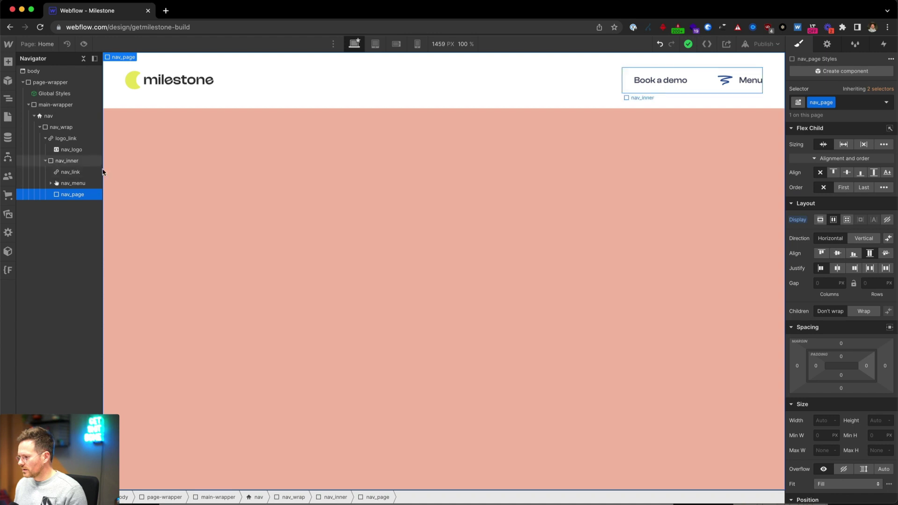
{"action": "key", "text": "super+k"}
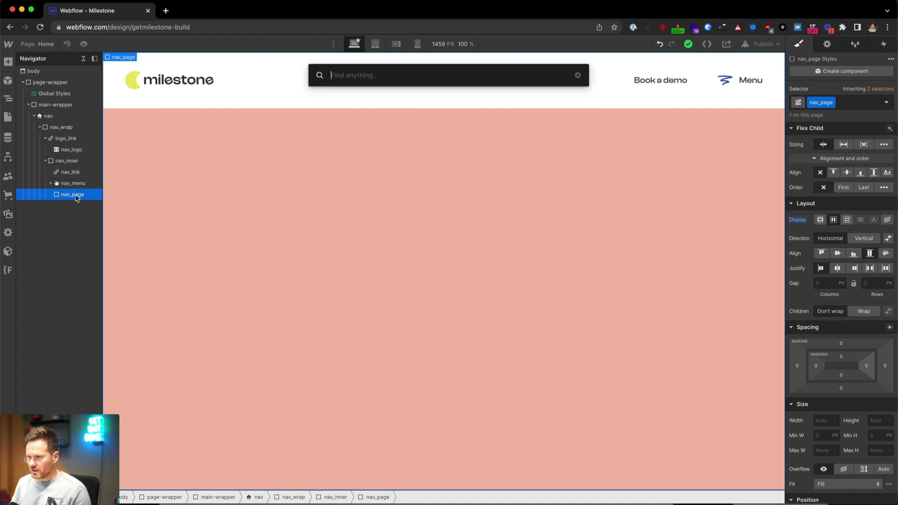
{"action": "key", "text": "super+Tab"}
{"action": "key", "text": "super+Tab"}
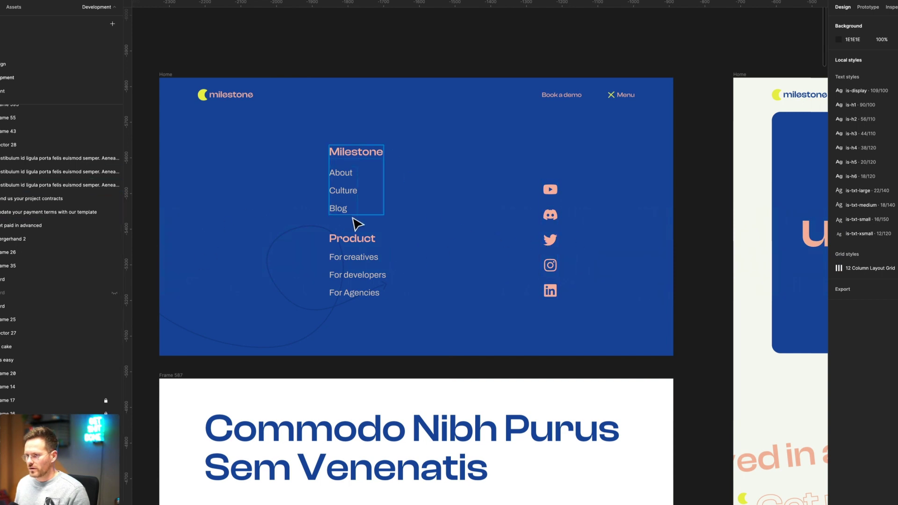
{"action": "key", "text": "super+Tab"}
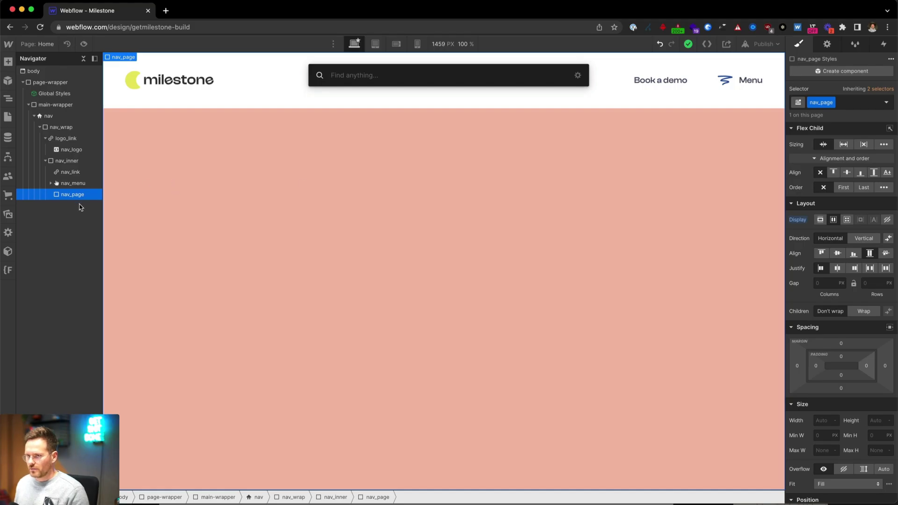
- Insert a Grid with the nav_grid class (1fr / 1.5fr / 1fr) inside nav_page
{"action": "type", "text": "grid"}
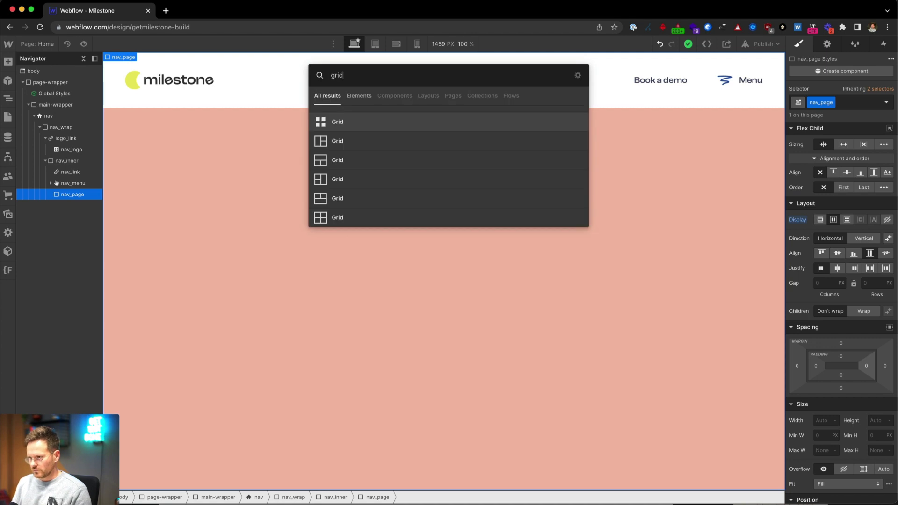
{"action": "key", "text": "Return"}
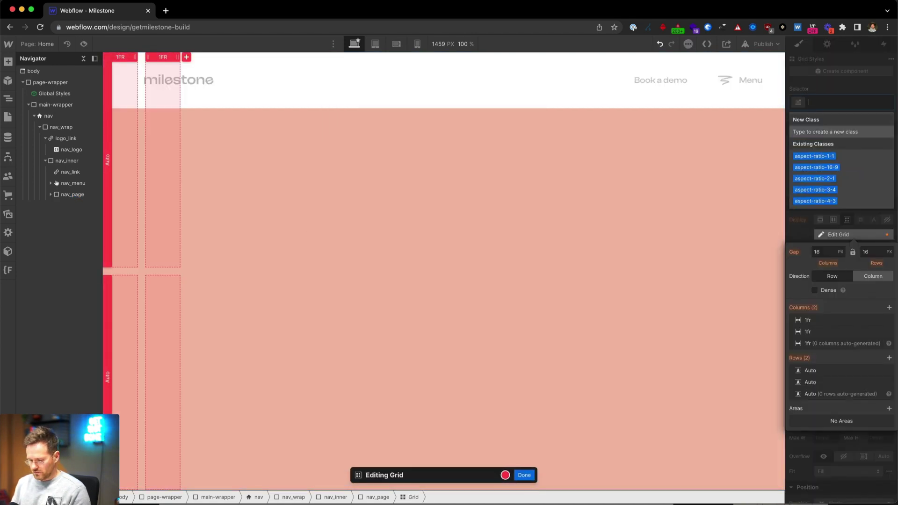
{"action": "type", "text": "nav_grid"}
{"action": "key", "text": "Return"}
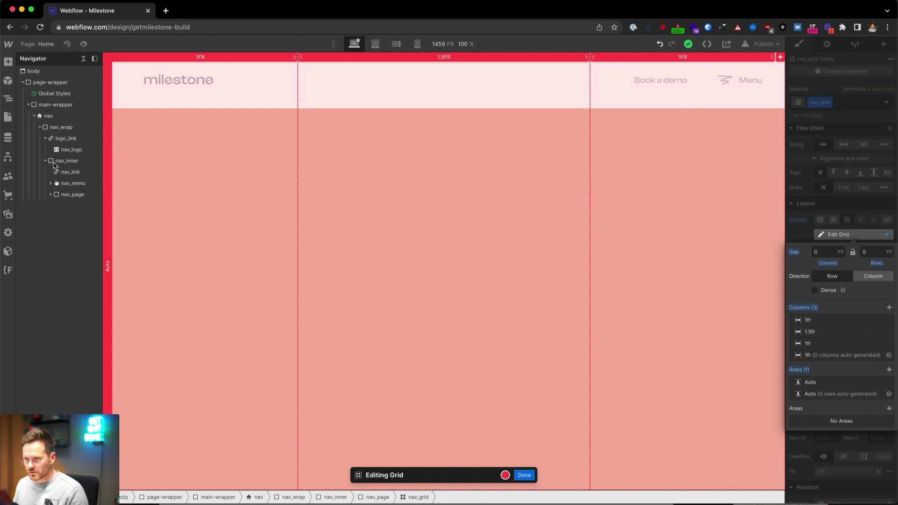
{"action": "left_click", "coordinate": [50, 194]}
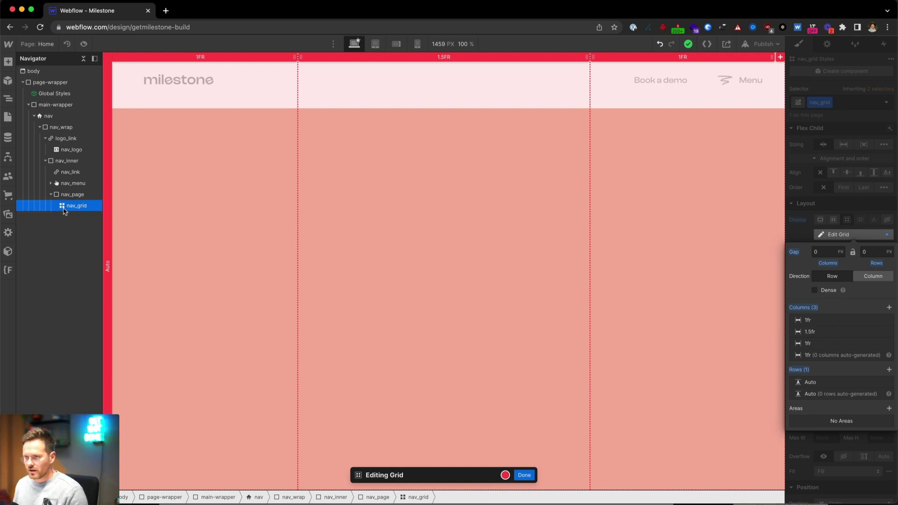
{"action": "key", "text": "super+e"}
- Add a Div Block with the nav_col class inside nav_grid
{"action": "type", "text": "div"}
{"action": "key", "text": "Return"}
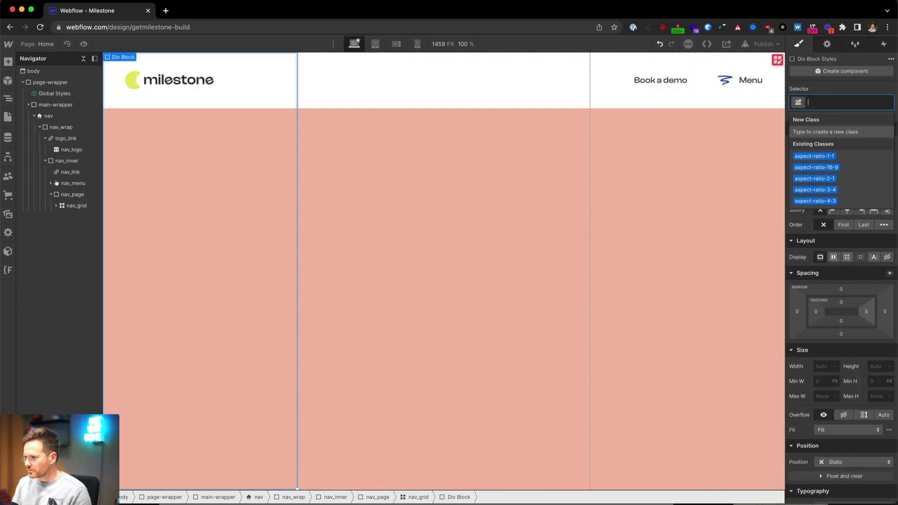
{"action": "key", "text": "super+Return"}
{"action": "type", "text": "nav_col"}
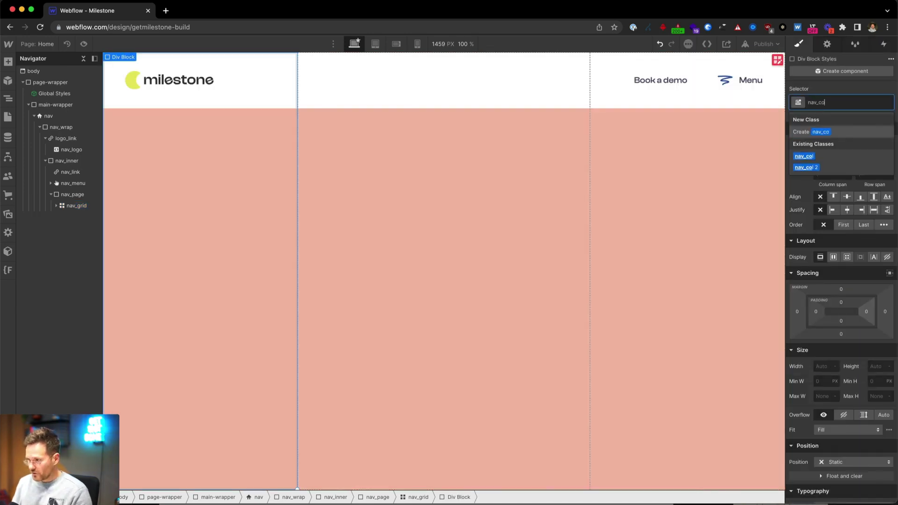
{"action": "key", "text": "Return"}
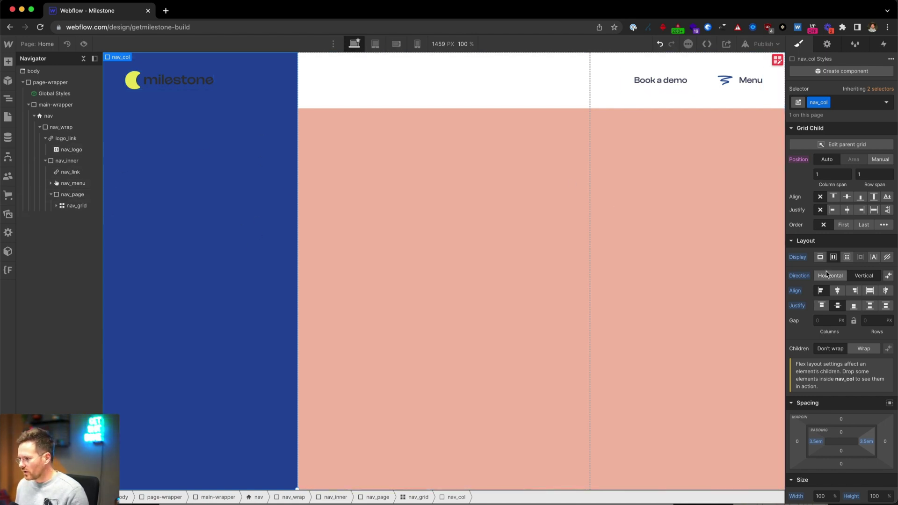
{"action": "scroll", "coordinate": [826, 261], "scroll_direction": "down", "scroll_amount": 8}
{"action": "scroll", "coordinate": [826, 261], "scroll_direction": "down", "scroll_amount": 5}
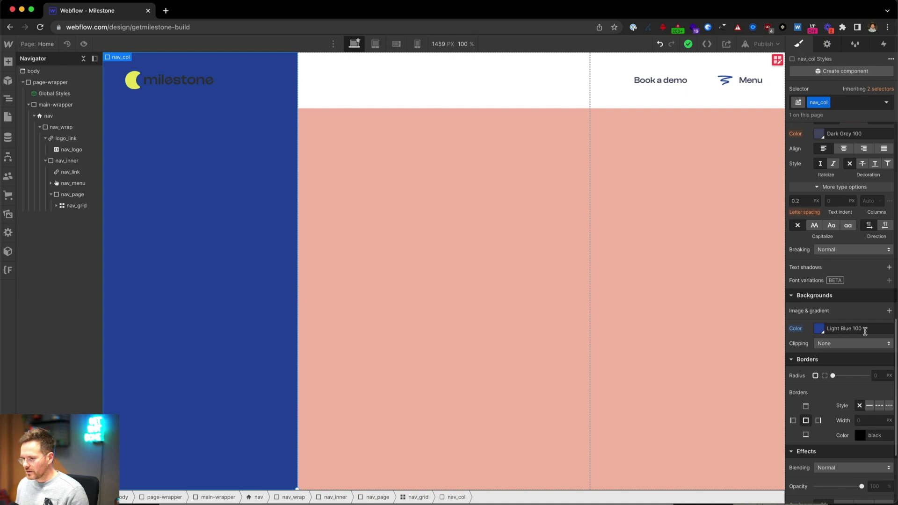
{"action": "scroll", "coordinate": [866, 331], "scroll_direction": "up", "scroll_amount": 10}
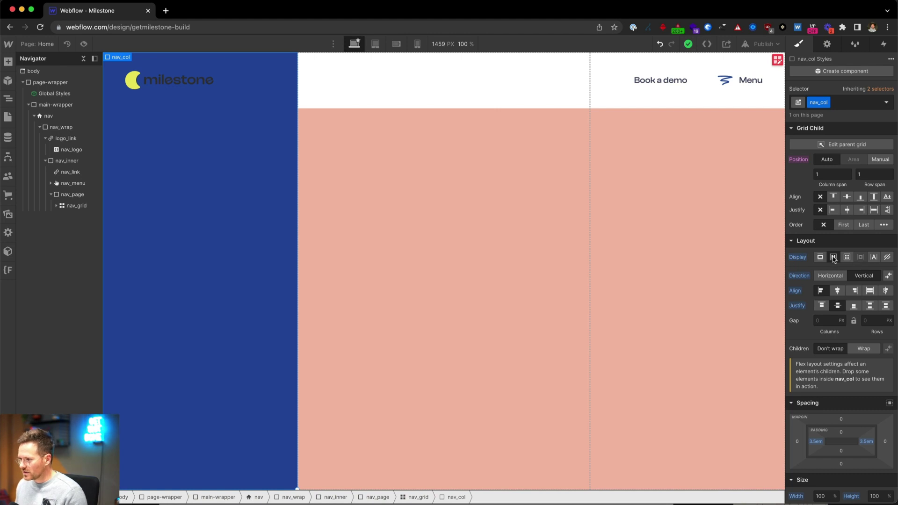
- Align nav_col's children to start and duplicate the column to make three columns
{"action": "left_click", "coordinate": [821, 291]}
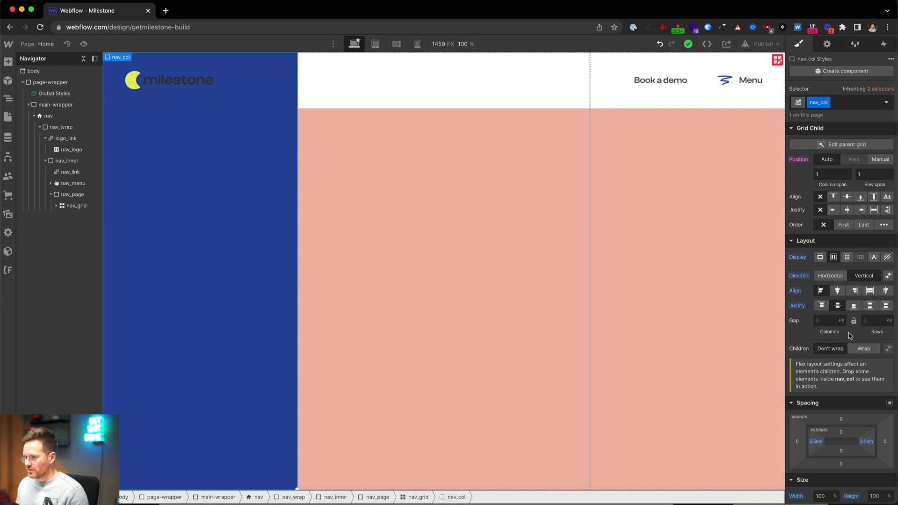
{"action": "scroll", "coordinate": [850, 336], "scroll_direction": "down", "scroll_amount": 3}
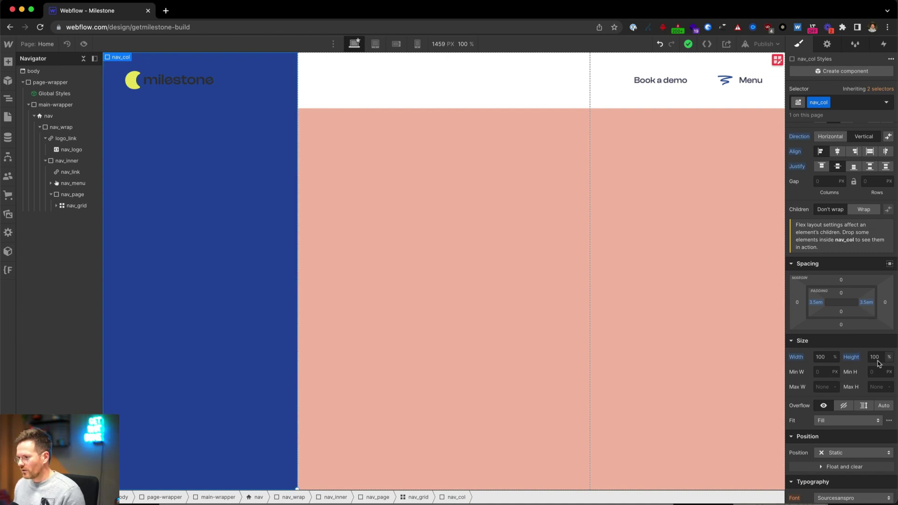
{"action": "left_click", "coordinate": [57, 206]}
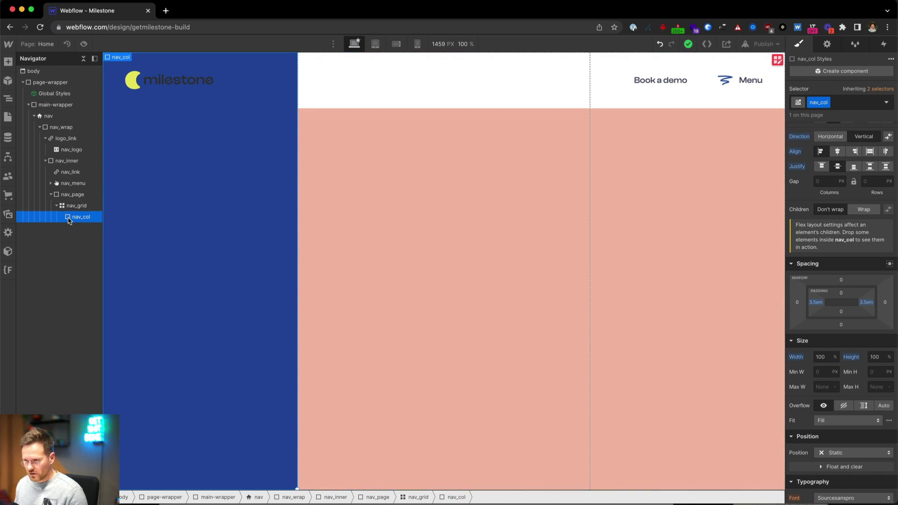
{"action": "key", "text": "super+d"}
{"action": "key", "text": "super+d"}
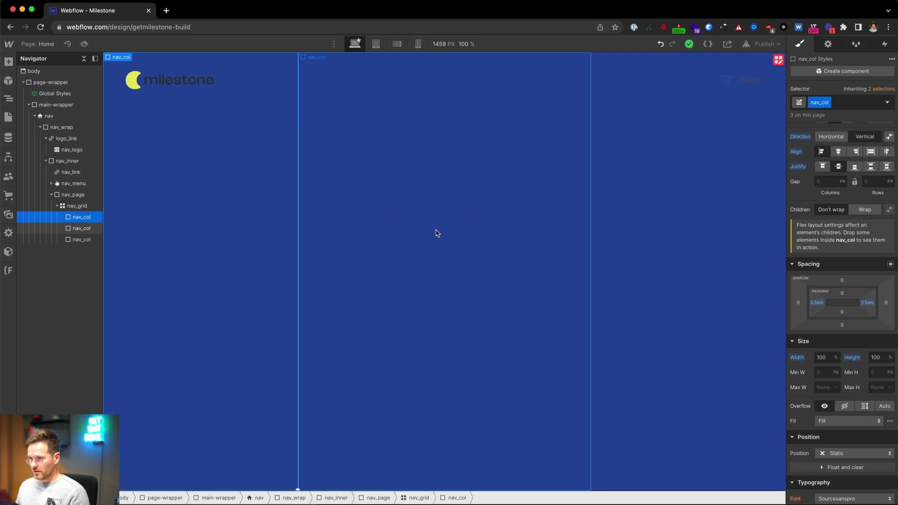
- Add a Div Block with the nav_list-wrap class to the middle nav_col column
{"action": "key", "text": "super+Tab"}
{"action": "key", "text": "super+Tab"}
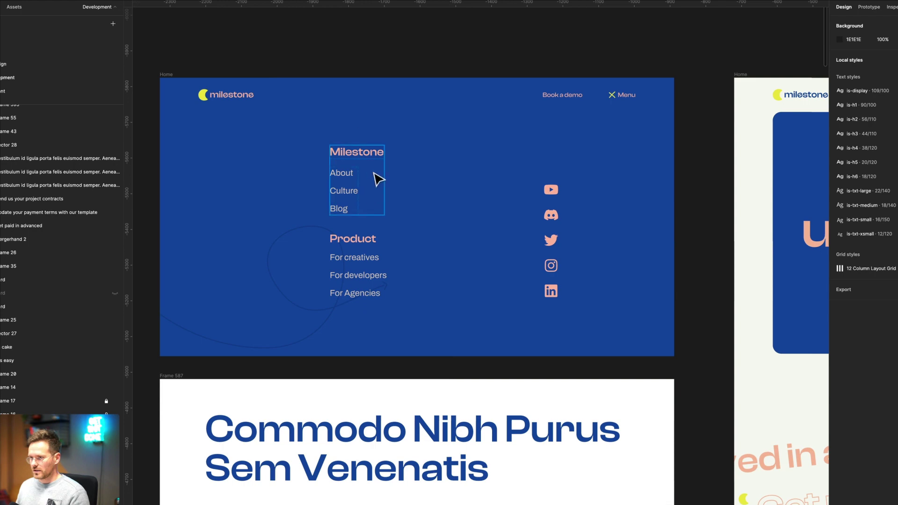
{"action": "key", "text": "super+Tab"}
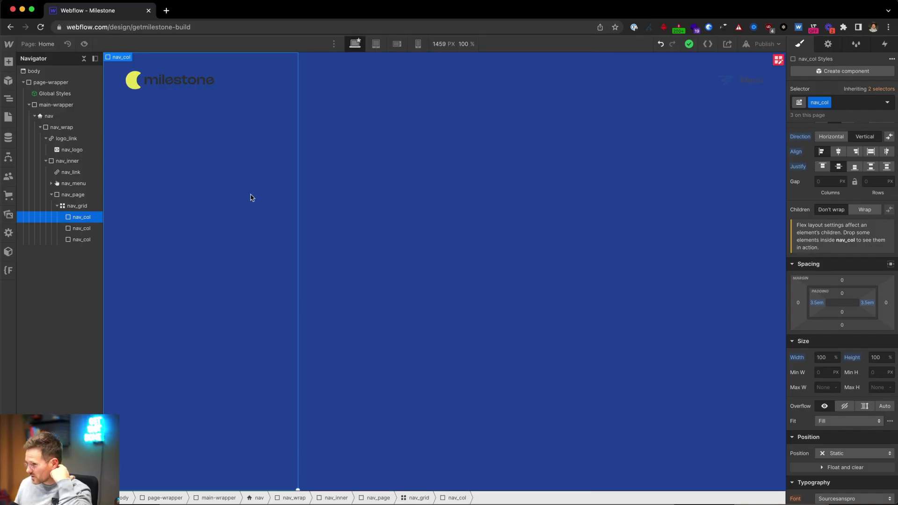
{"action": "left_click", "coordinate": [374, 216]}
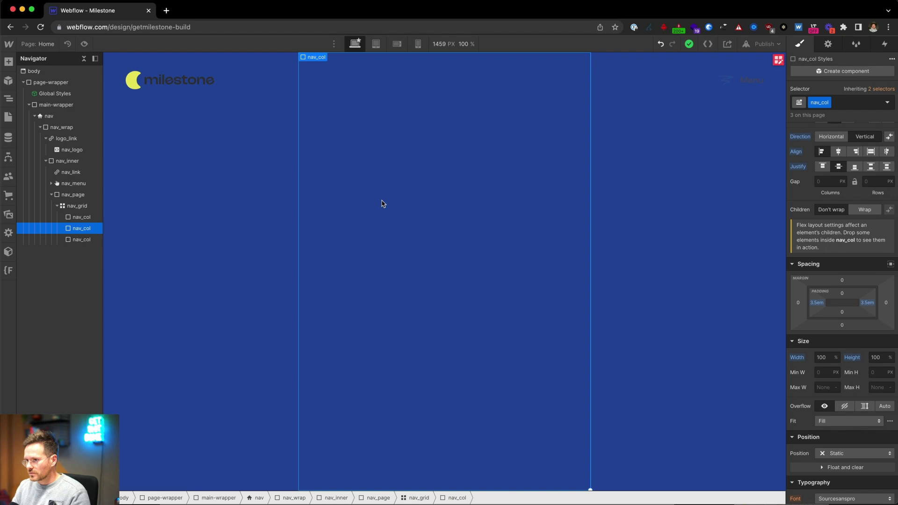
{"action": "key", "text": "super+e"}
{"action": "type", "text": "d"}
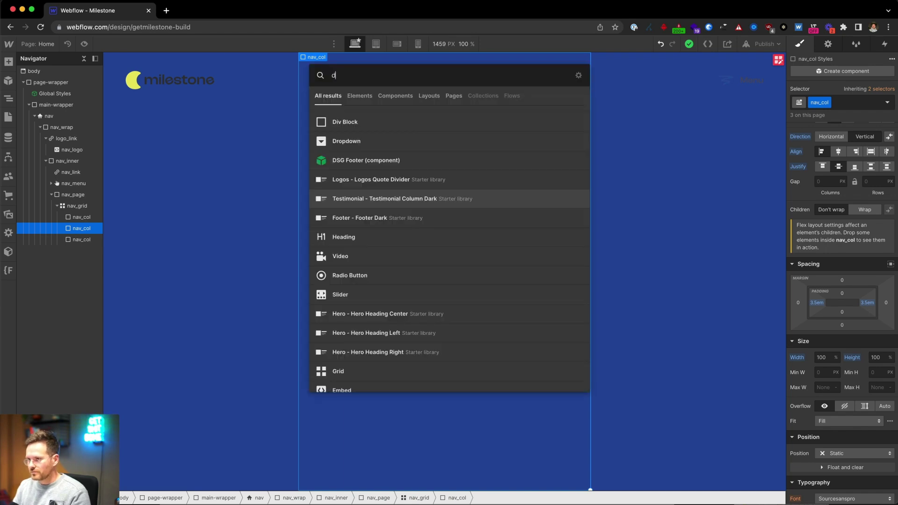
{"action": "type", "text": "iv"}
{"action": "key", "text": "Return"}
{"action": "key", "text": "super+Return"}
{"action": "type", "text": "nav"}
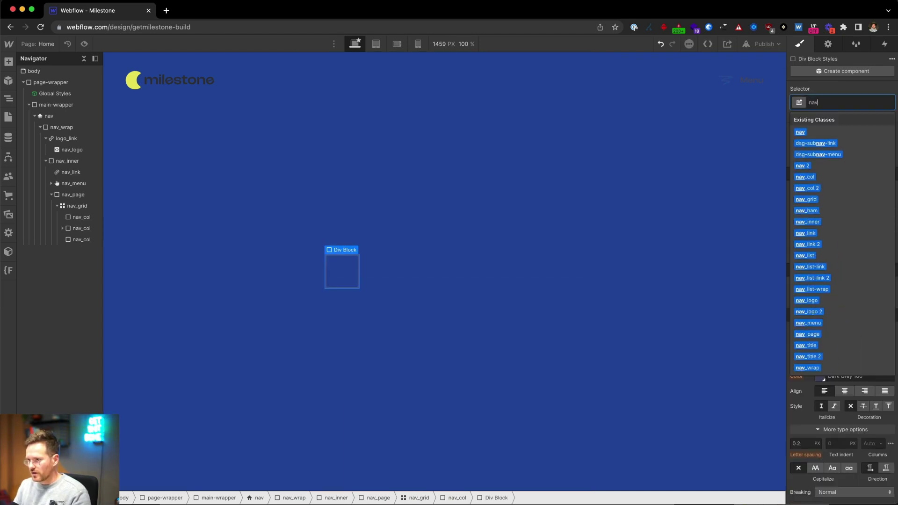
{"action": "type", "text": "_luis"}
{"action": "key", "text": "BackSpace"}
{"action": "key", "text": "BackSpace"}
{"action": "key", "text": "BackSpace"}
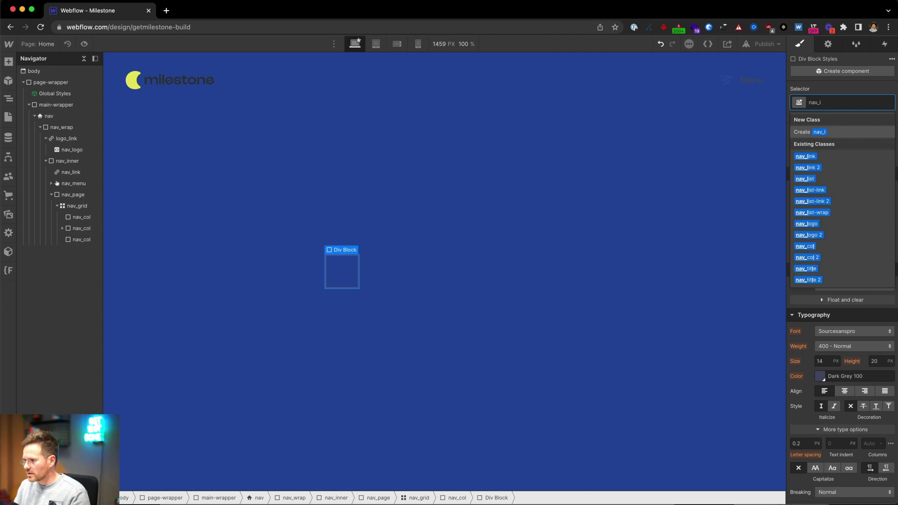
{"action": "type", "text": "ist"}
{"action": "key", "text": "Down"}
{"action": "key", "text": "Down"}
{"action": "key", "text": "Down"}
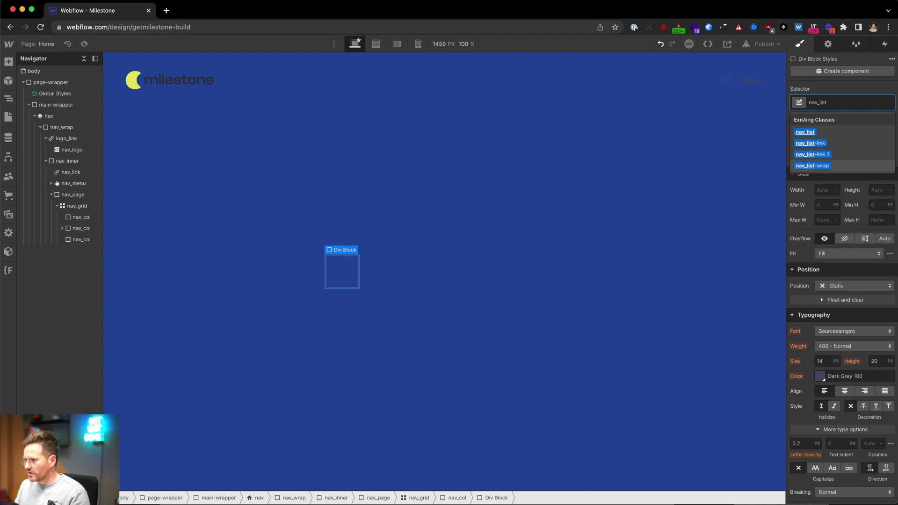
{"action": "key", "text": "Return"}
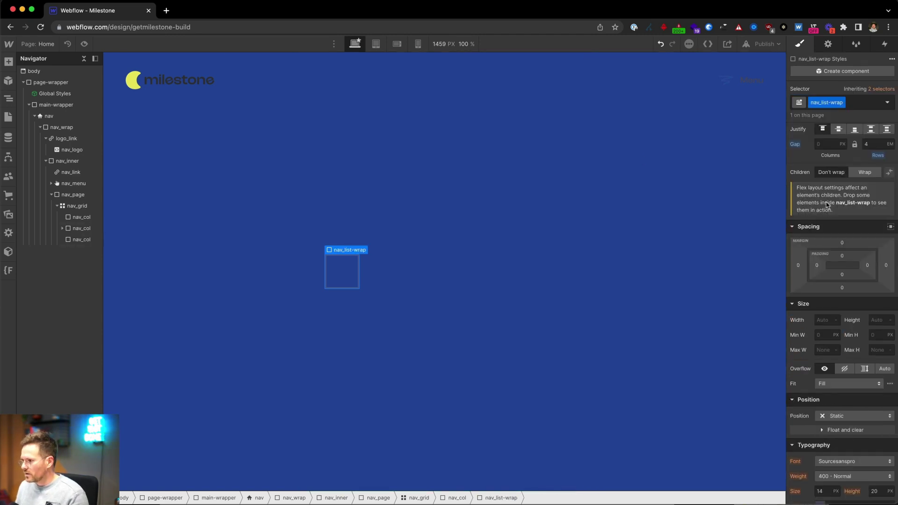
{"action": "scroll", "coordinate": [827, 204], "scroll_direction": "up", "scroll_amount": 3}
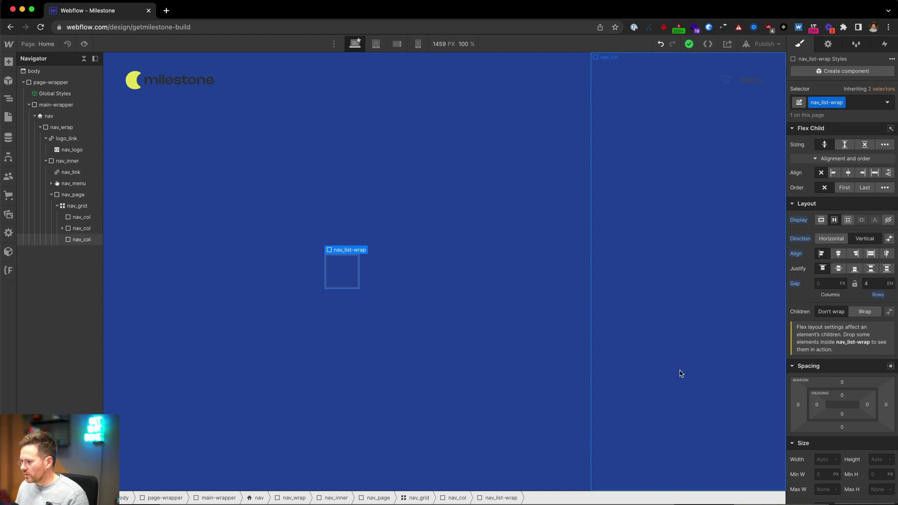
- Nest a Div Block with the nav_list class inside nav_list-wrap
{"action": "key", "text": "super+k"}
{"action": "type", "text": "div"}
{"action": "key", "text": "Return"}
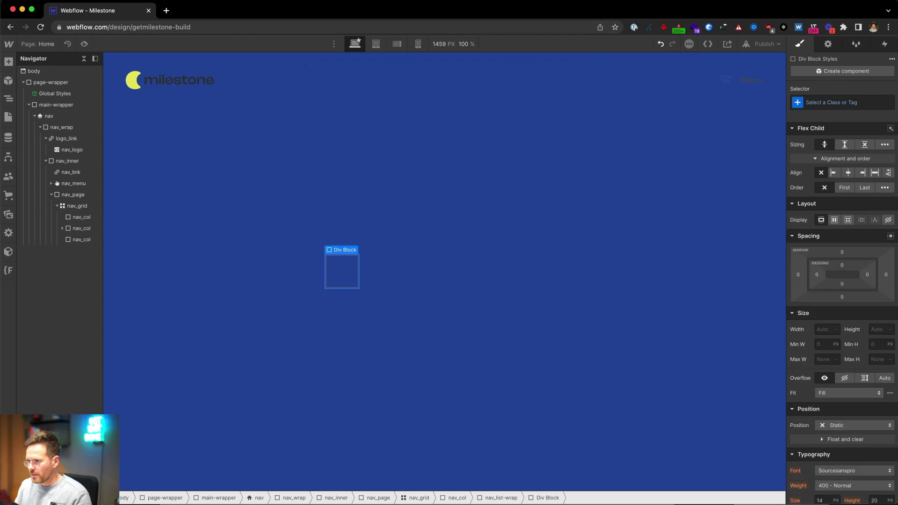
{"action": "key", "text": "super+Return"}
{"action": "type", "text": "nav_list"}
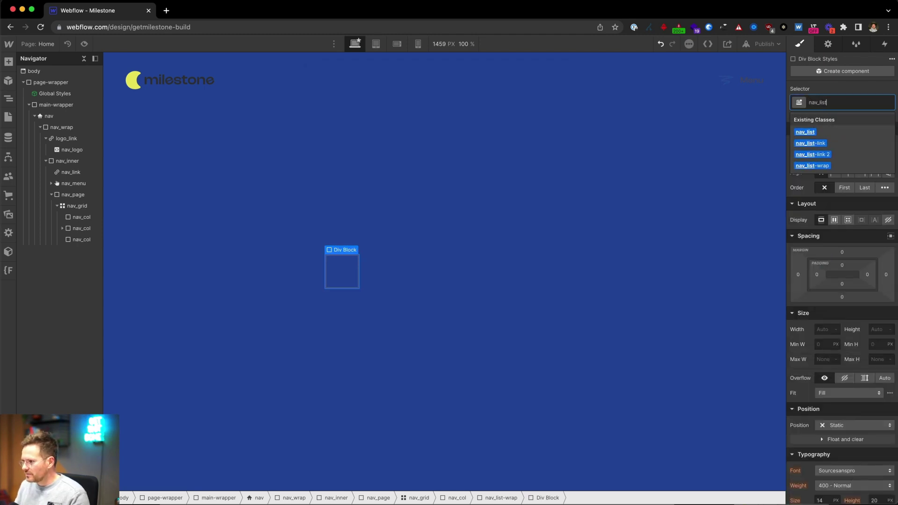
{"action": "key", "text": "Return"}
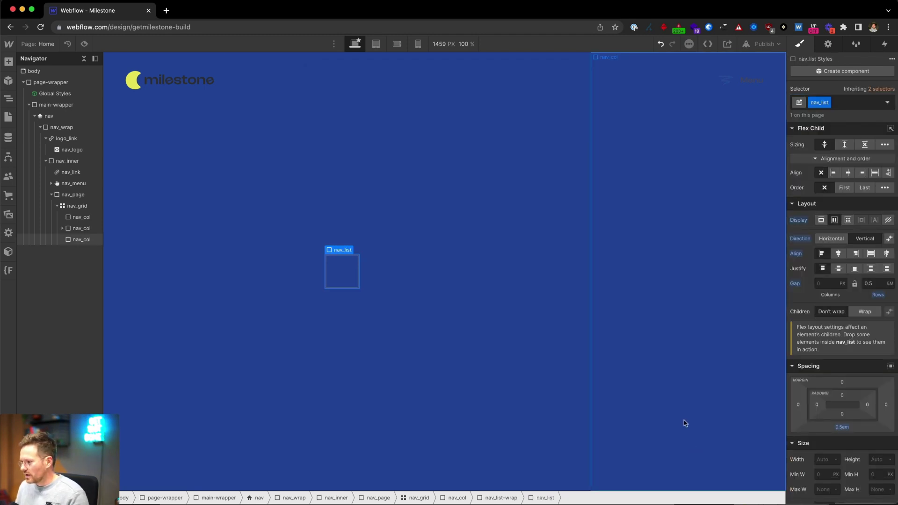
- Insert a Text Block with the nav_title class into nav_list
{"action": "key", "text": "super+Tab"}
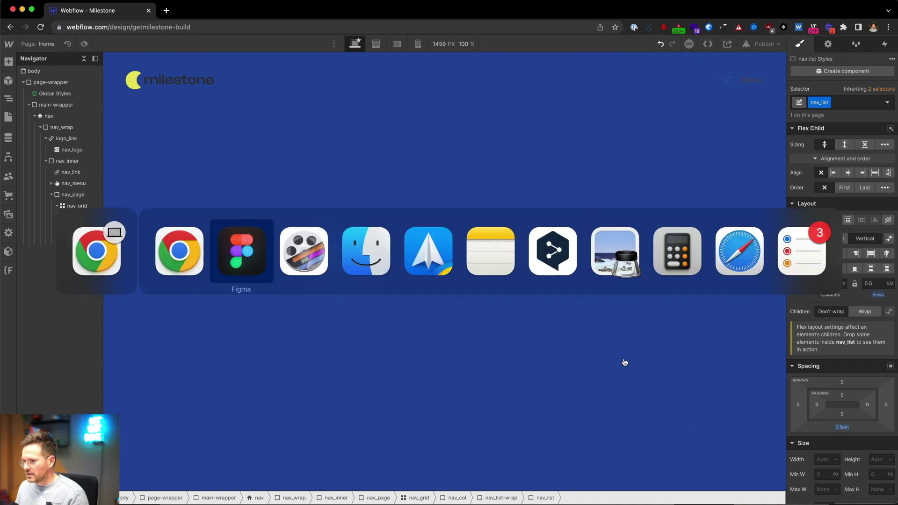
{"action": "scroll", "coordinate": [383, 154], "scroll_direction": "up", "scroll_amount": 10}
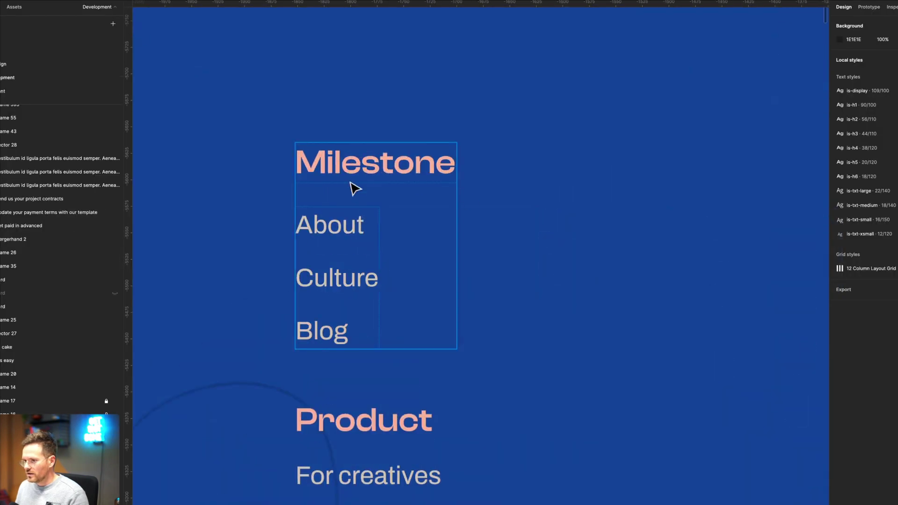
{"action": "key", "text": "super+Tab"}
{"action": "left_click", "coordinate": [335, 271]}
{"action": "key", "text": "super+k"}
{"action": "type", "text": "tex"}
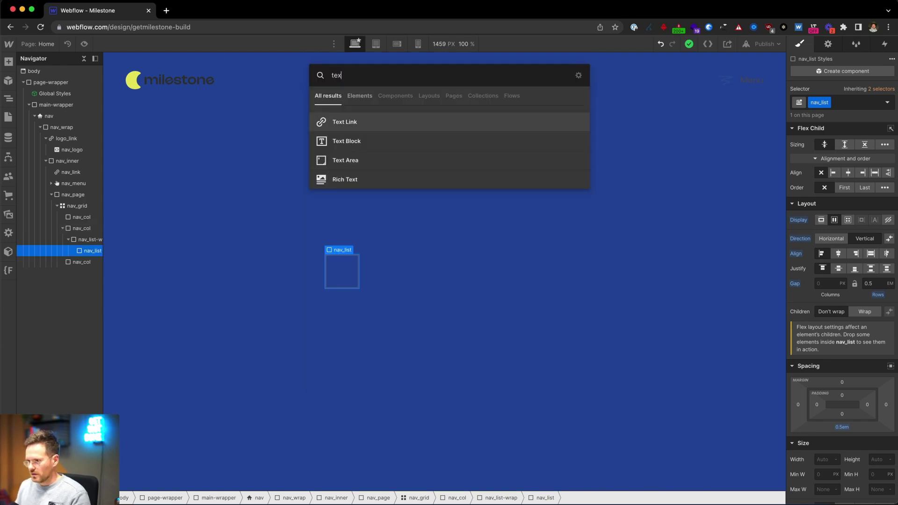
{"action": "key", "text": "Return"}
{"action": "key", "text": "super+Return"}
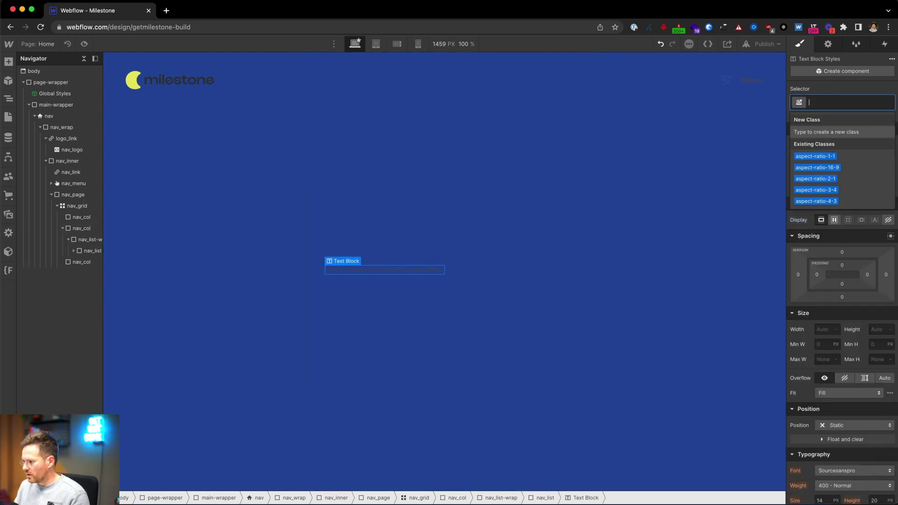
{"action": "type", "text": "n"}
{"action": "key", "text": "BackSpace"}
{"action": "type", "text": "nav"}
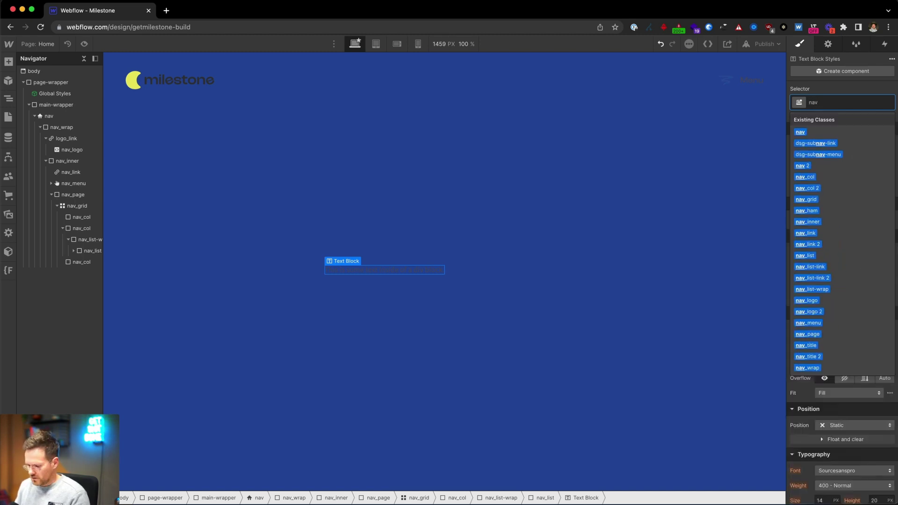
{"action": "type", "text": "_tit"}
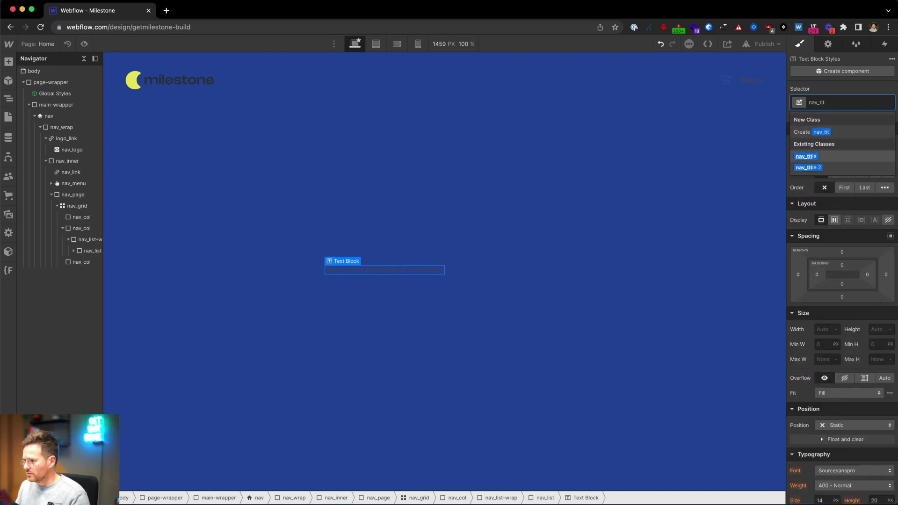
{"action": "key", "text": "Return"}
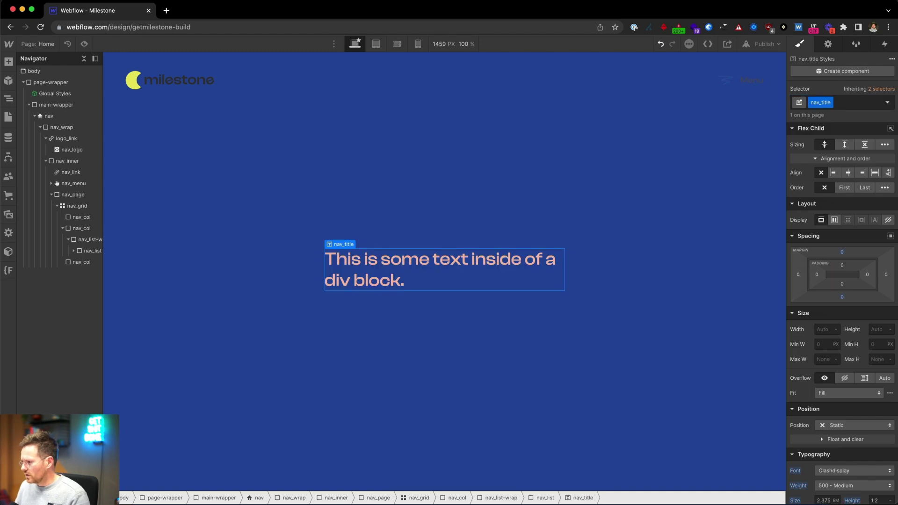
- Change the heading text to 'Milestone'
{"action": "left_click", "coordinate": [394, 264]}
{"action": "double_click", "coordinate": [394, 264]}
{"action": "type", "text": "Milestone"}
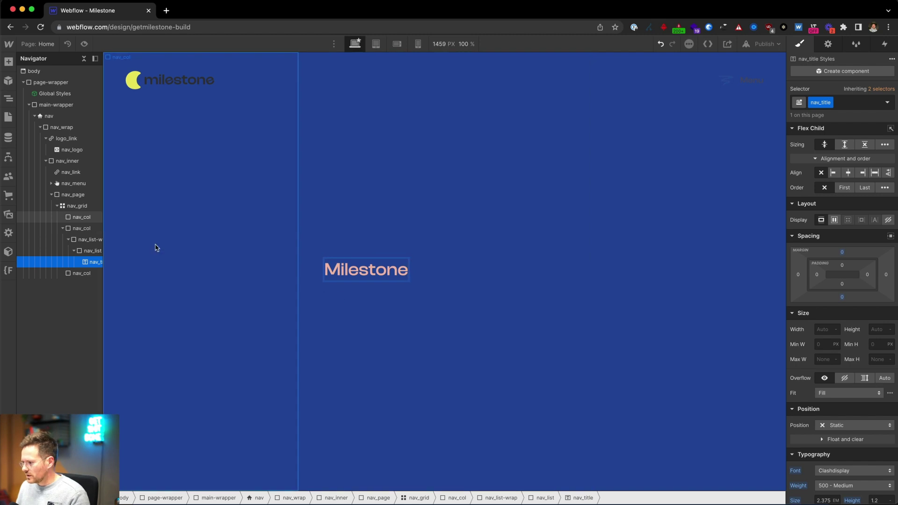
{"action": "key", "text": "Escape"}
{"action": "key", "text": "Escape"}
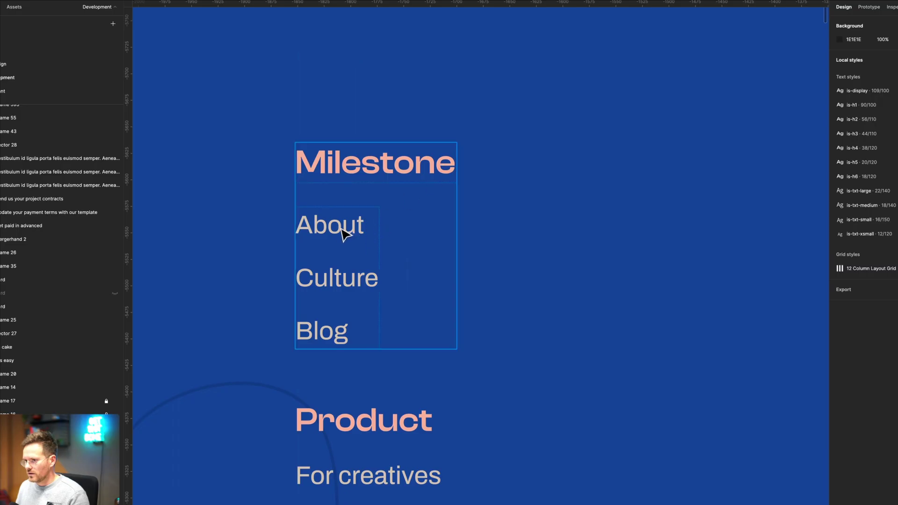
{"action": "left_click", "coordinate": [344, 234]}
{"action": "left_click", "coordinate": [380, 242]}
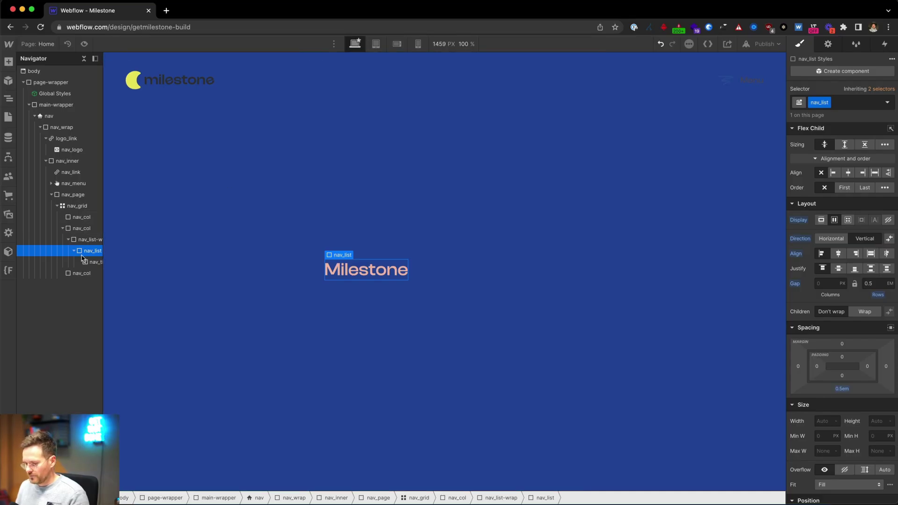
- Add a Text Link with the nav_list-link class reading 'About' under the heading
{"action": "key", "text": "super+k"}
{"action": "type", "text": "link"}
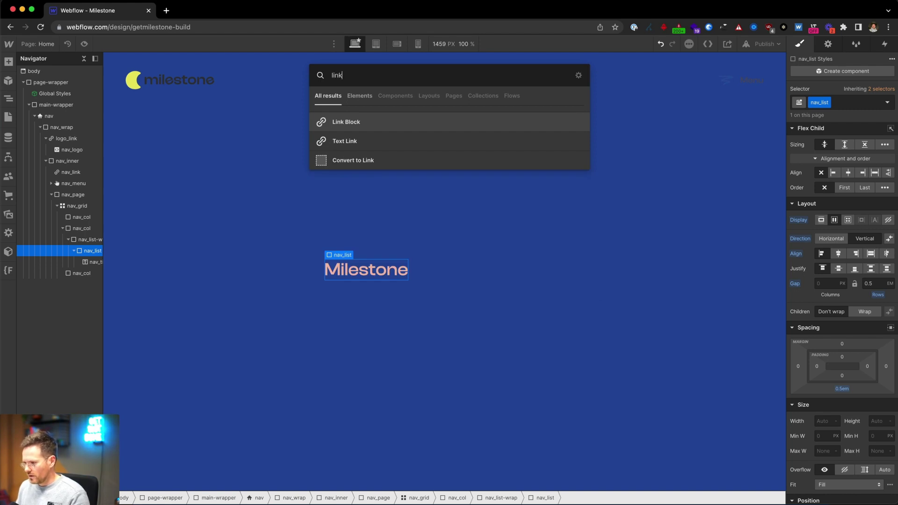
{"action": "key", "text": "Down"}
{"action": "key", "text": "Return"}
{"action": "key", "text": "super+Return"}
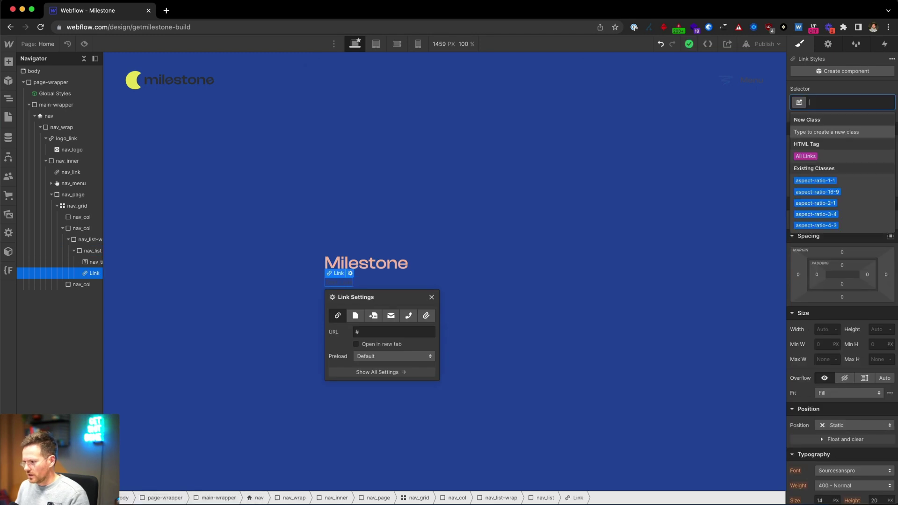
{"action": "type", "text": "nav_list"}
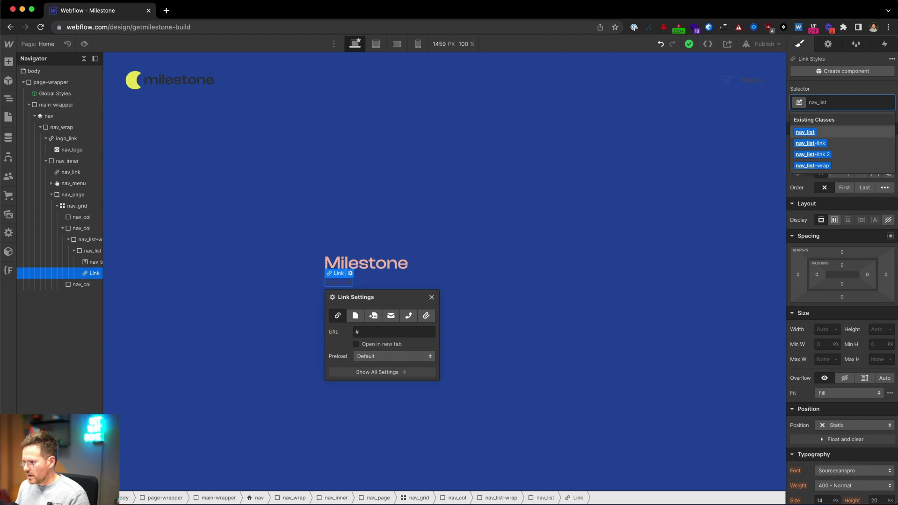
{"action": "key", "text": "Return"}
{"action": "key", "text": "BackSpace"}
{"action": "type", "text": "nav_"}
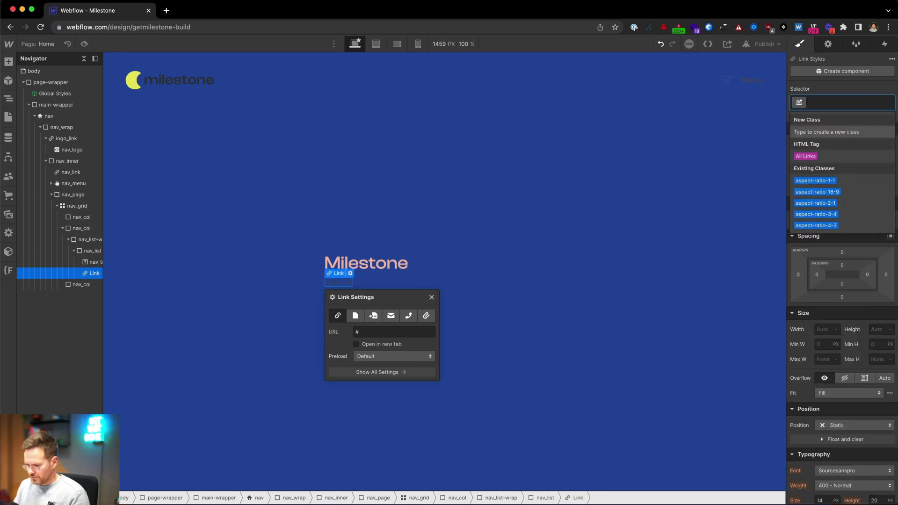
{"action": "type", "text": "list"}
{"action": "key", "text": "Down"}
{"action": "key", "text": "Down"}
{"action": "key", "text": "Return"}
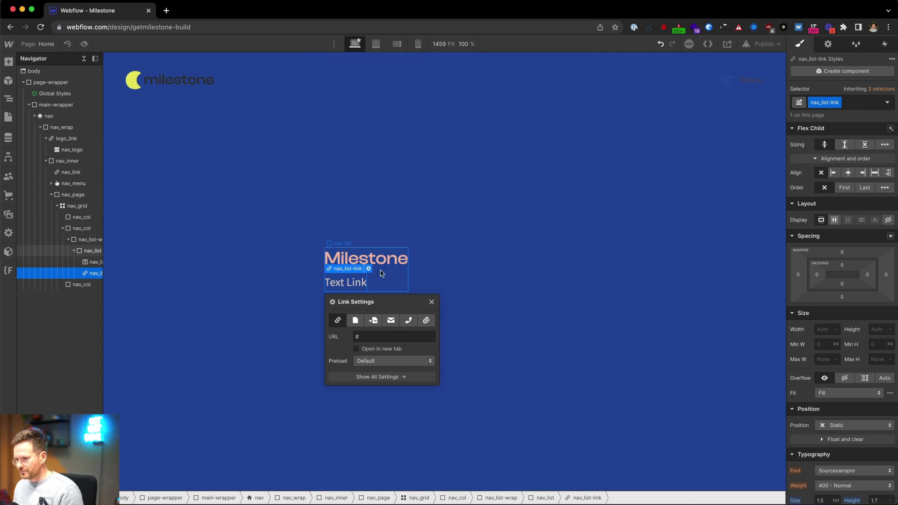
{"action": "double_click", "coordinate": [330, 284]}
{"action": "type", "text": "About"}
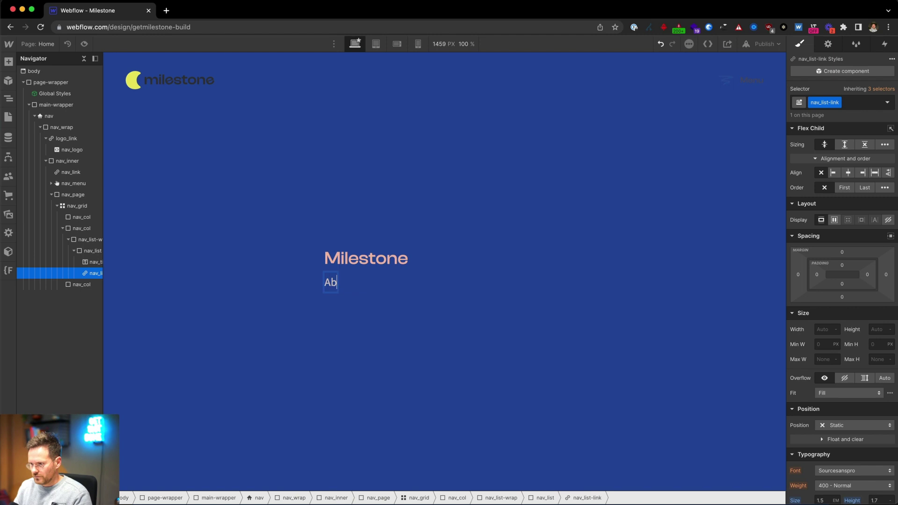
{"action": "left_click", "coordinate": [411, 307]}
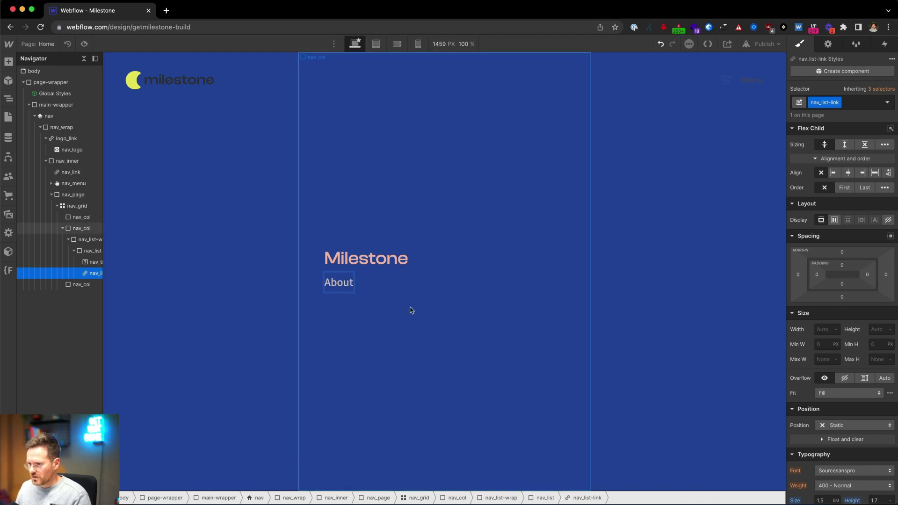
- Duplicate the About link twice, renaming the copies 'Culture' and 'Blog'
{"action": "left_click", "coordinate": [96, 273]}
{"action": "key", "text": "ctrl+d"}
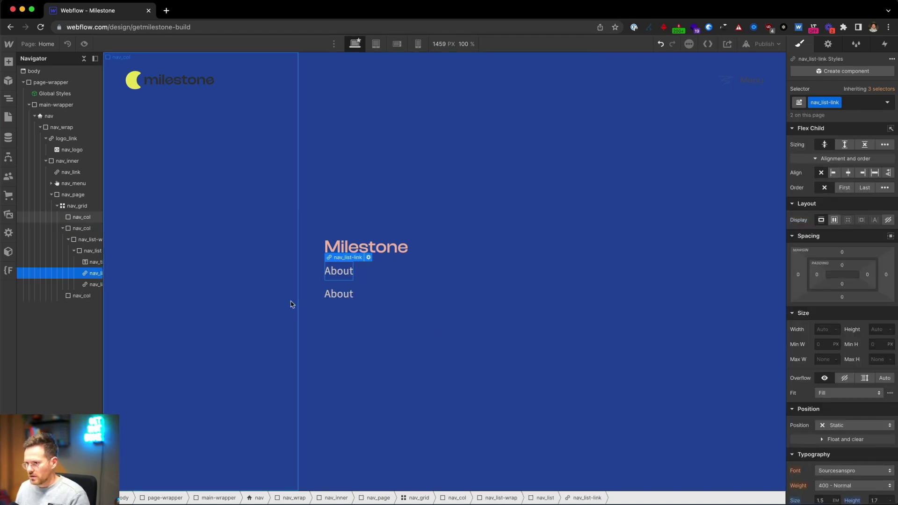
{"action": "left_click", "coordinate": [340, 294]}
{"action": "double_click", "coordinate": [339, 295]}
{"action": "type", "text": "V"}
{"action": "key", "text": "BackSpace"}
{"action": "type", "text": "Culture"}
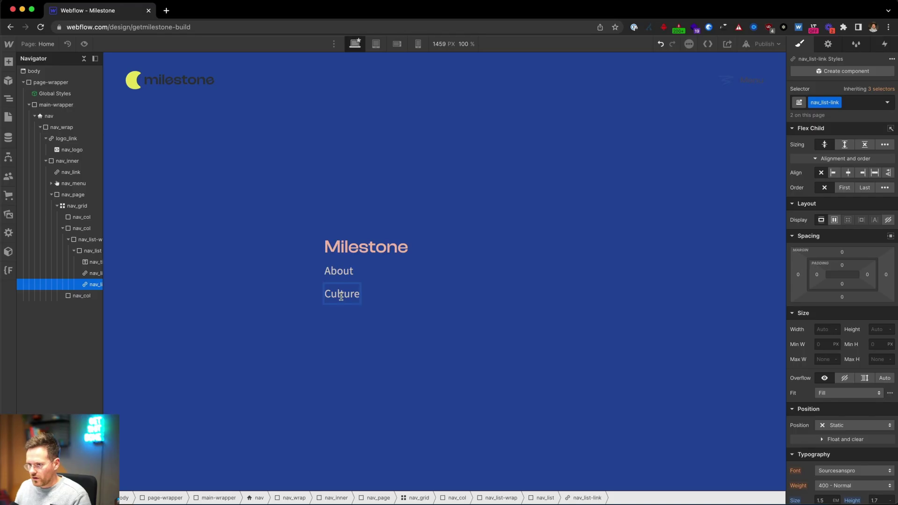
{"action": "key", "text": "Escape"}
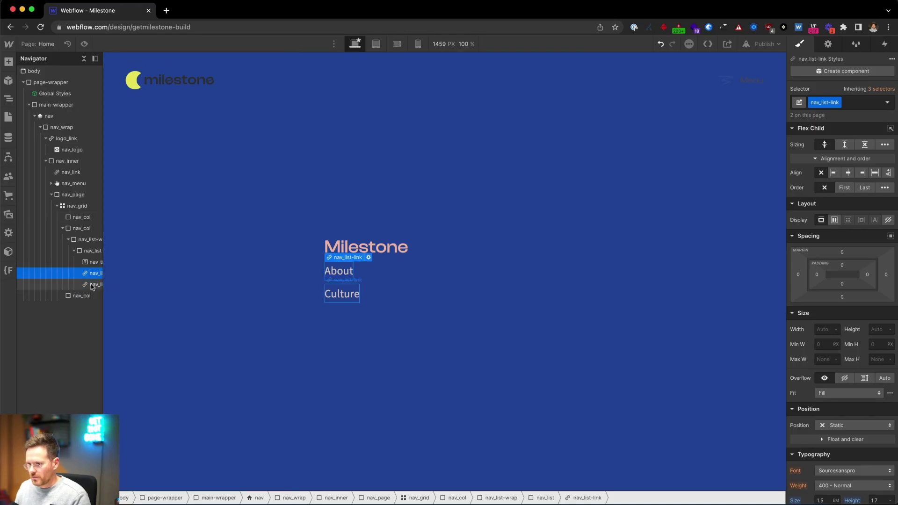
{"action": "key", "text": "super+d"}
{"action": "double_click", "coordinate": [343, 305]}
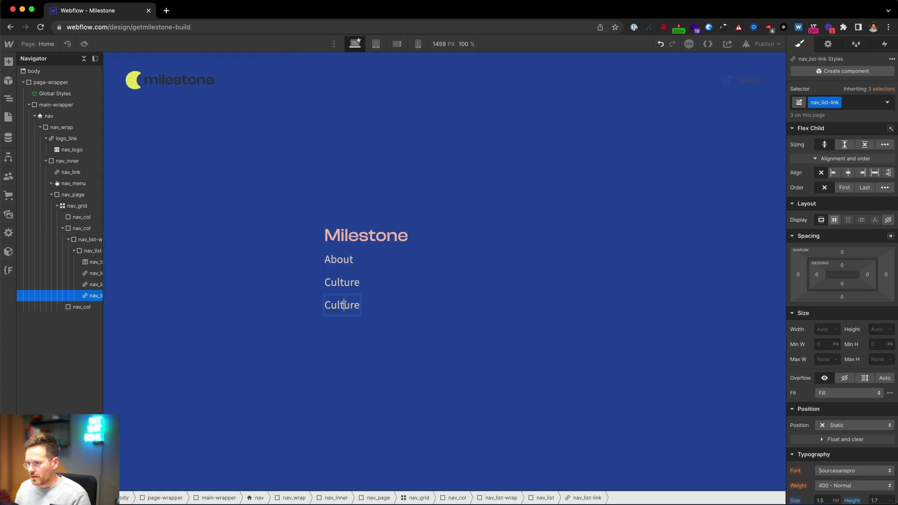
{"action": "type", "text": "Blog"}
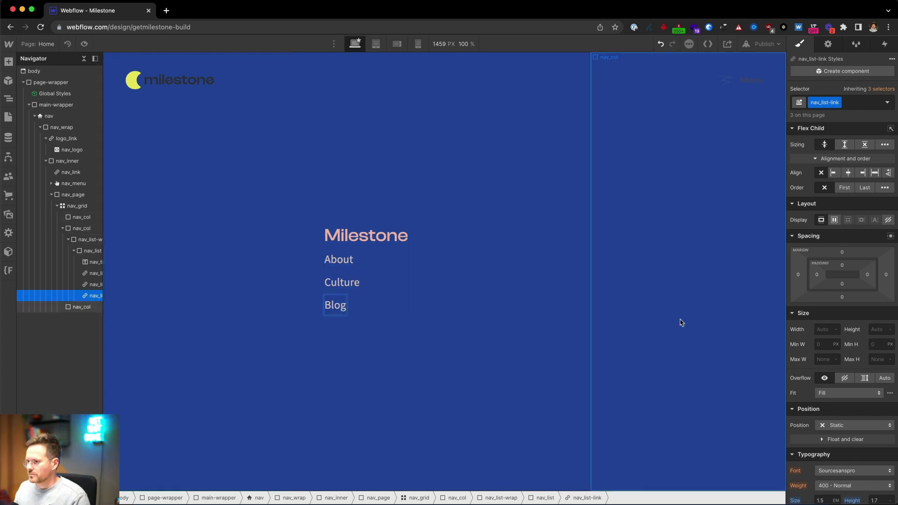
{"action": "left_click", "coordinate": [531, 296]}
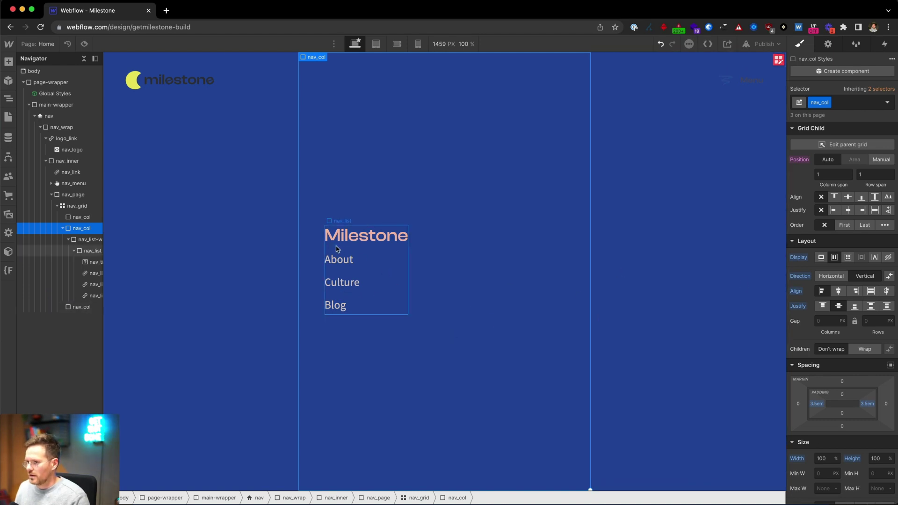
{"action": "left_click", "coordinate": [356, 237]}
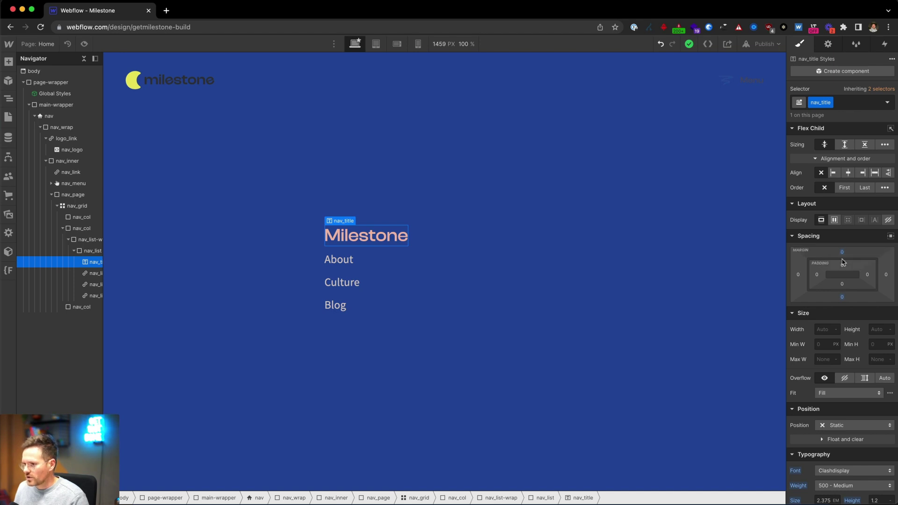
{"action": "scroll", "coordinate": [850, 280], "scroll_direction": "down", "scroll_amount": 3}
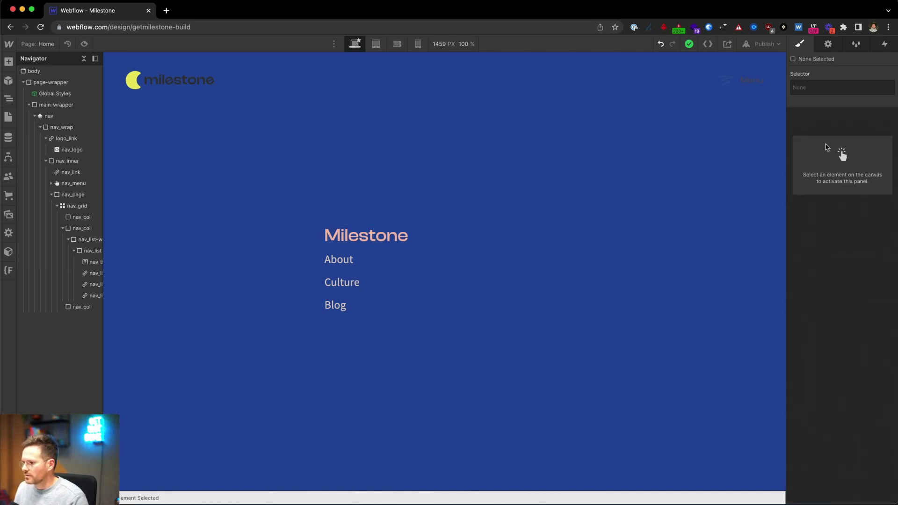
{"action": "scroll", "coordinate": [839, 392], "scroll_direction": "down", "scroll_amount": 3}
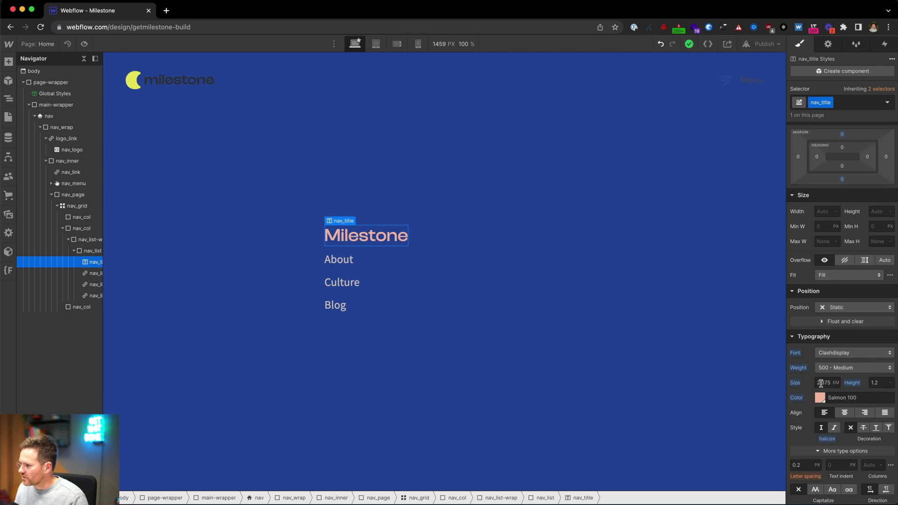
{"action": "key", "text": "super+space"}
{"action": "type", "text": "2.3"}
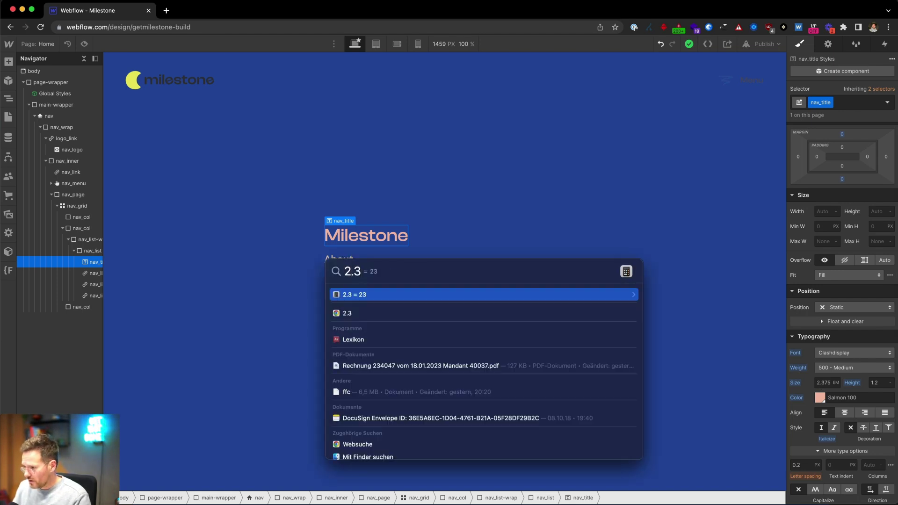
{"action": "type", "text": "7"}
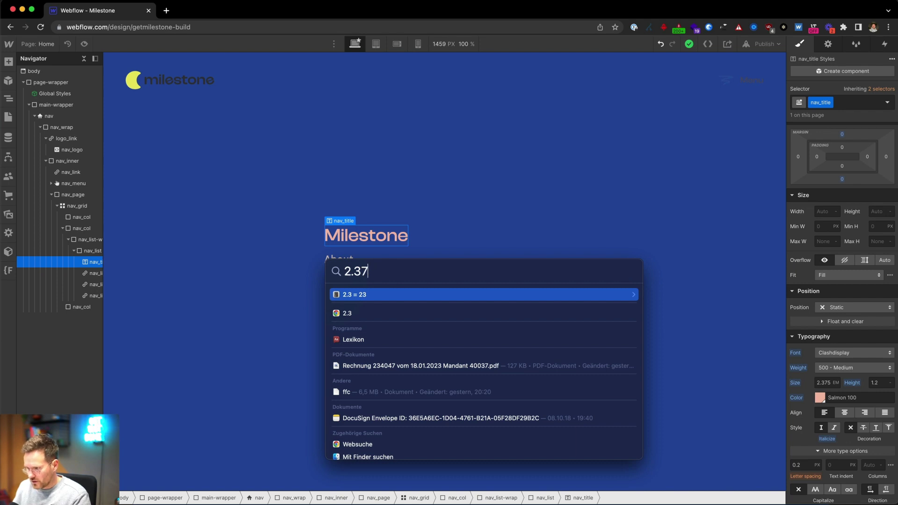
{"action": "type", "text": "5*16"}
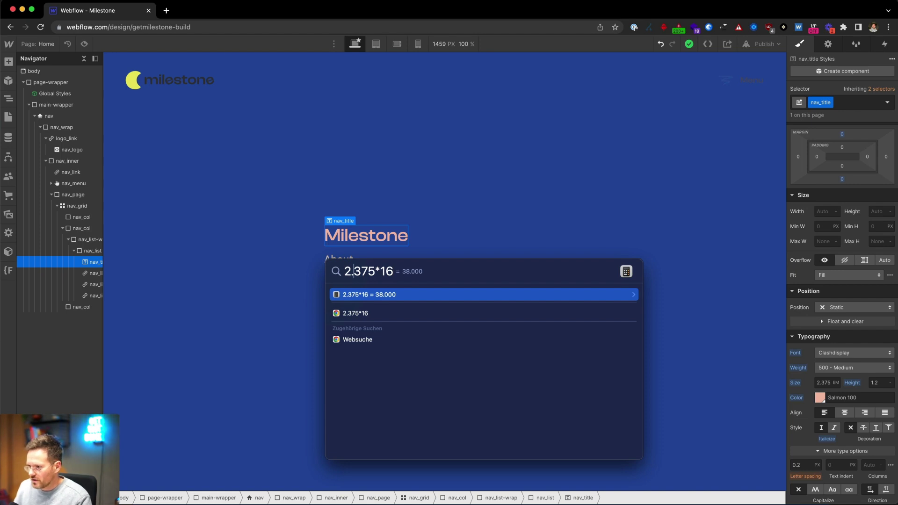
{"action": "key", "text": "BackSpace"}
{"action": "type", "text": ","}
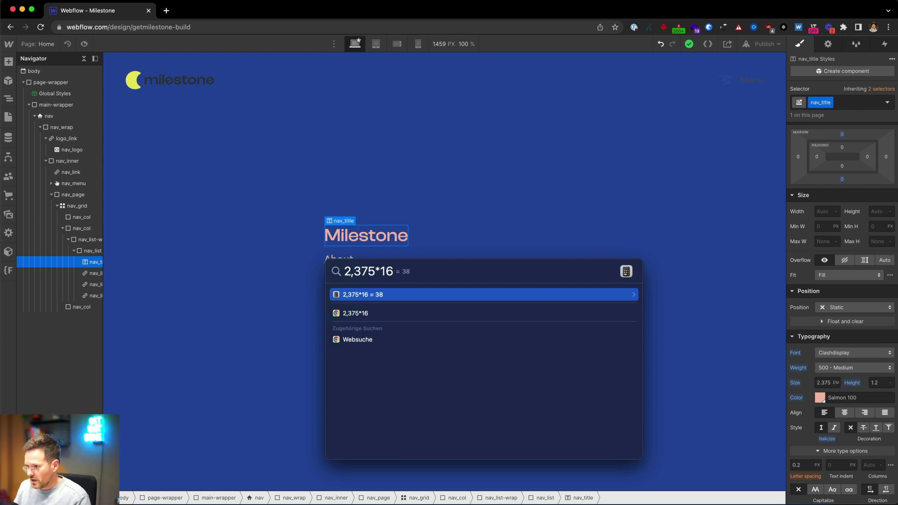
{"action": "key", "text": "Escape"}
{"action": "key", "text": "Escape"}
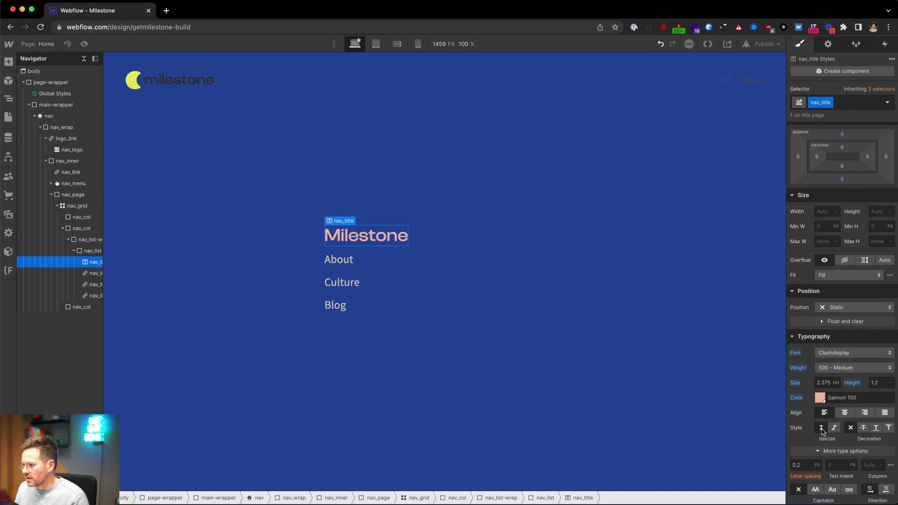
{"action": "scroll", "coordinate": [822, 431], "scroll_direction": "down", "scroll_amount": 4}
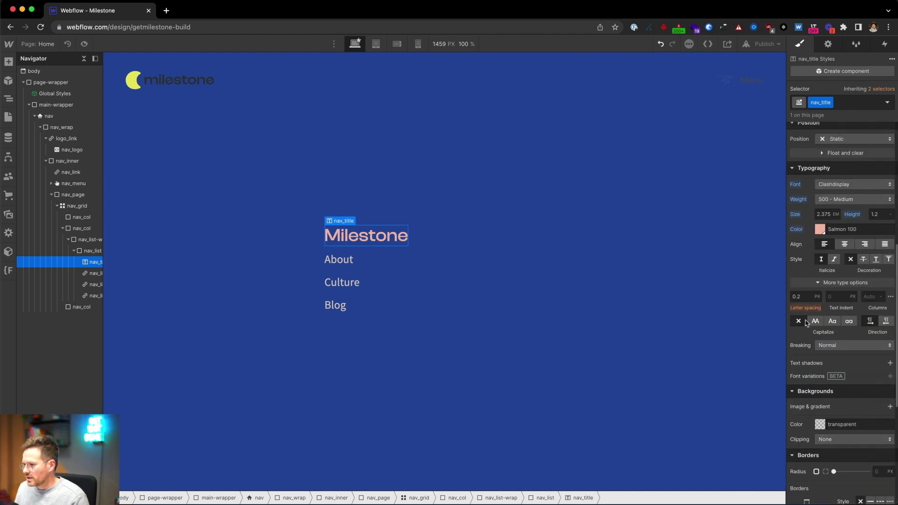
{"action": "left_click", "coordinate": [802, 309]}
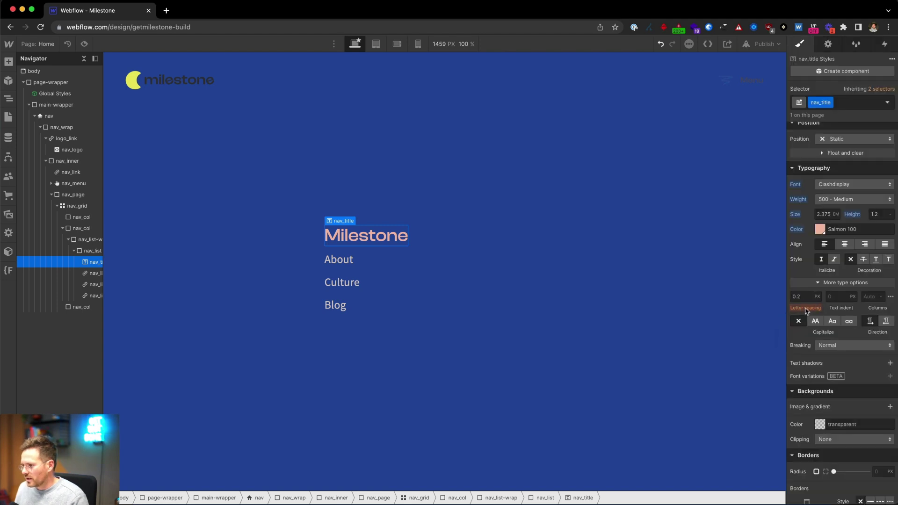
{"action": "left_click", "coordinate": [807, 311]}
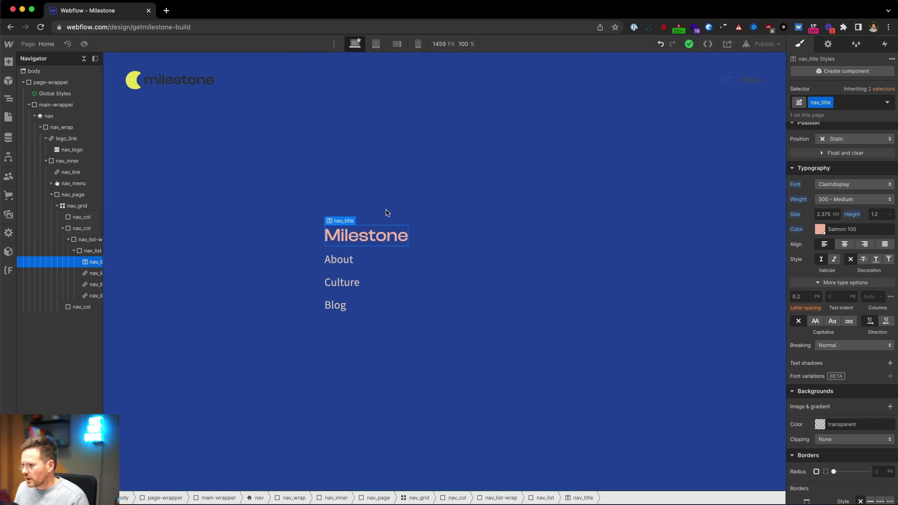
{"action": "left_click", "coordinate": [329, 256]}
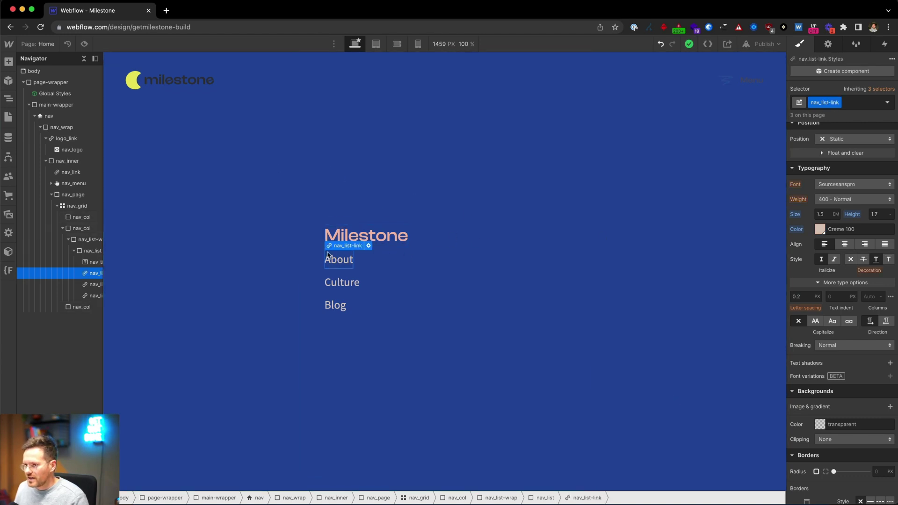
{"action": "scroll", "coordinate": [852, 282], "scroll_direction": "up", "scroll_amount": 6}
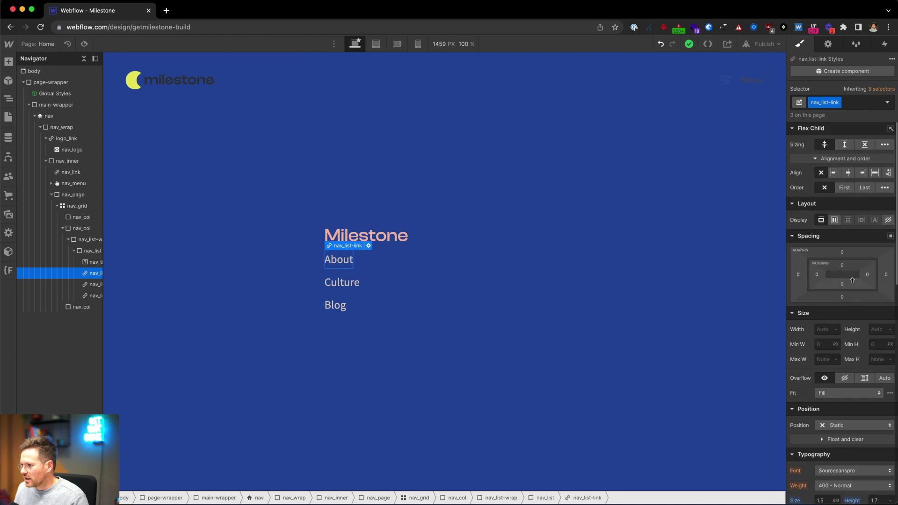
{"action": "scroll", "coordinate": [852, 281], "scroll_direction": "down", "scroll_amount": 4}
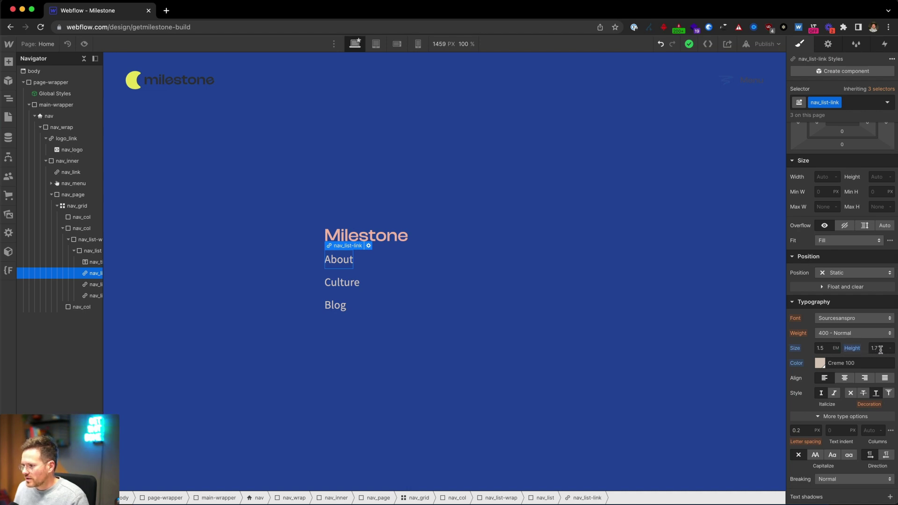
{"action": "scroll", "coordinate": [878, 350], "scroll_direction": "down", "scroll_amount": 1}
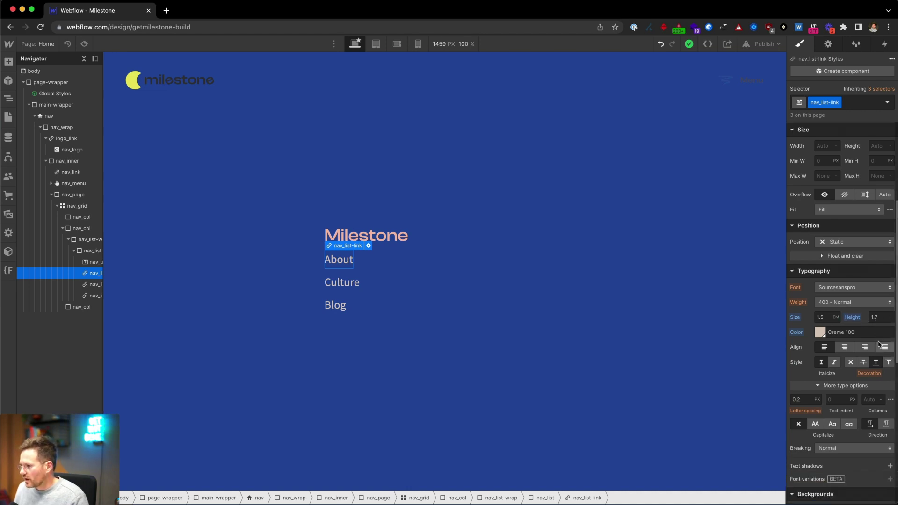
{"action": "left_click", "coordinate": [891, 321]}
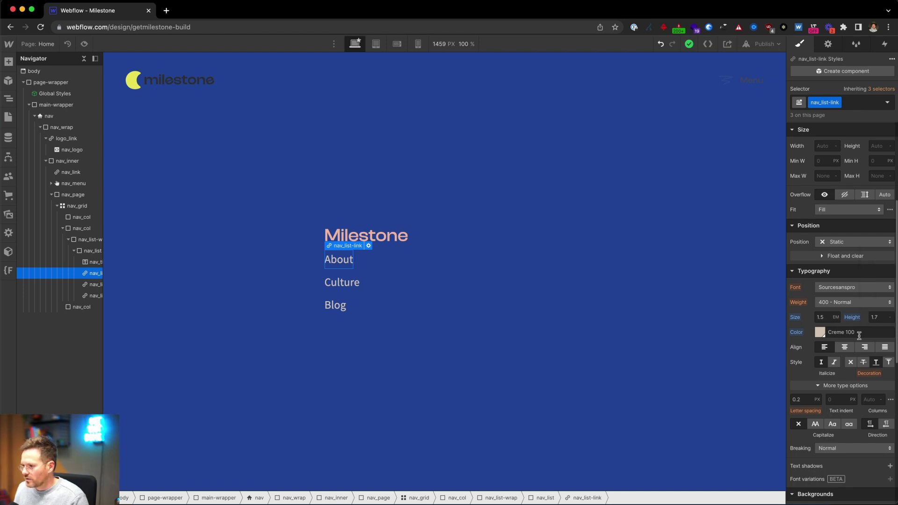
{"action": "scroll", "coordinate": [859, 438], "scroll_direction": "down", "scroll_amount": 7}
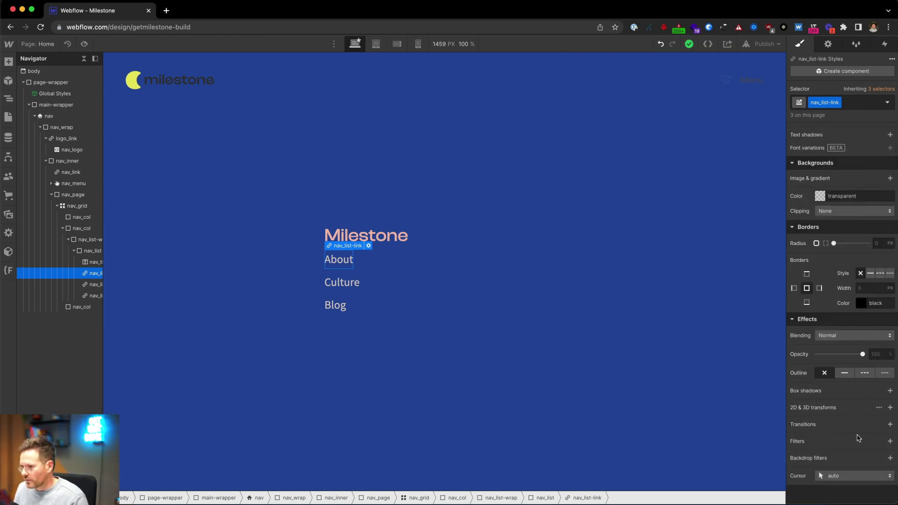
{"action": "left_click", "coordinate": [373, 263]}
- Leave nav_list's row gap at 0.5em and collapse nav_list in the Navigator
{"action": "scroll", "coordinate": [851, 196], "scroll_direction": "up", "scroll_amount": 8}
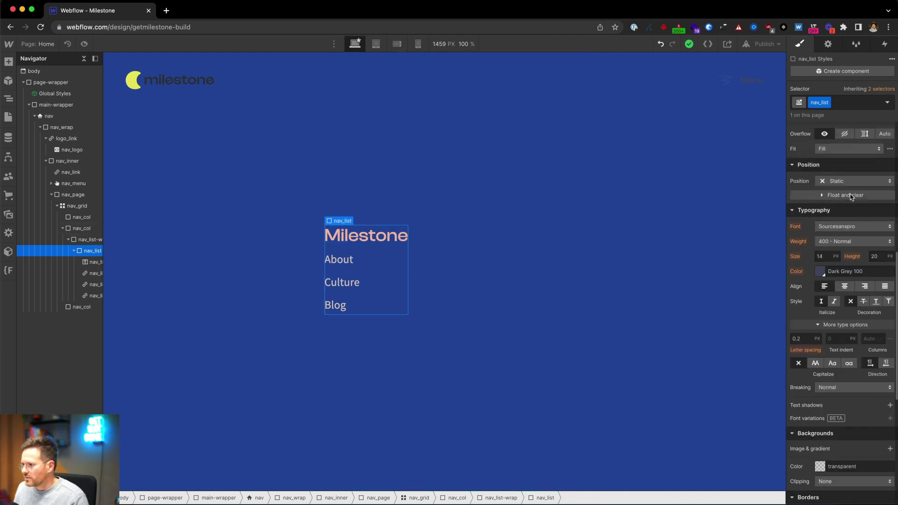
{"action": "scroll", "coordinate": [851, 196], "scroll_direction": "up", "scroll_amount": 2}
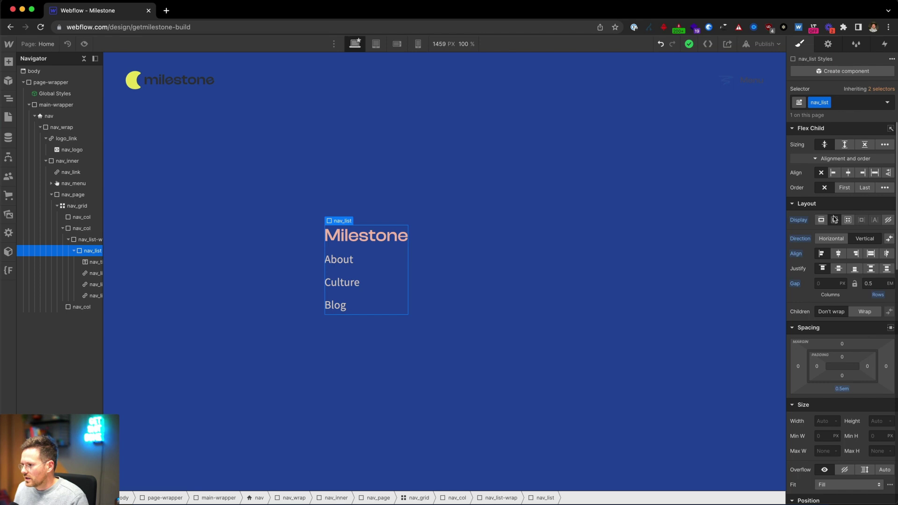
{"action": "left_click", "coordinate": [873, 283]}
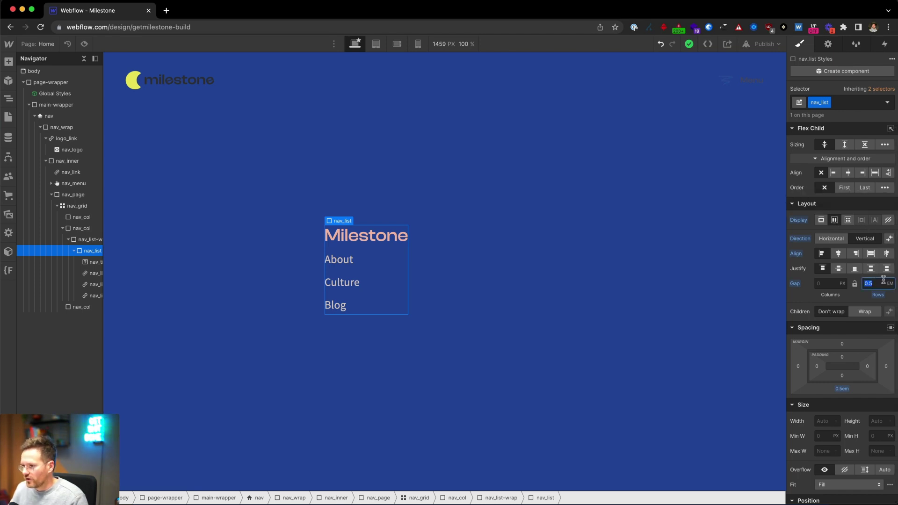
{"action": "key", "text": "Up"}
{"action": "key", "text": "Up"}
{"action": "key", "text": "Up"}
{"action": "key", "text": "Up"}
{"action": "key", "text": "Up"}
{"action": "key", "text": "Up"}
{"action": "key", "text": "Up"}
{"action": "key", "text": "Up"}
{"action": "key", "text": "Down"}
{"action": "key", "text": "Down"}
{"action": "key", "text": "Down"}
{"action": "key", "text": "Down"}
{"action": "key", "text": "Down"}
{"action": "key", "text": "Down"}
{"action": "key", "text": "Down"}
{"action": "key", "text": "Down"}
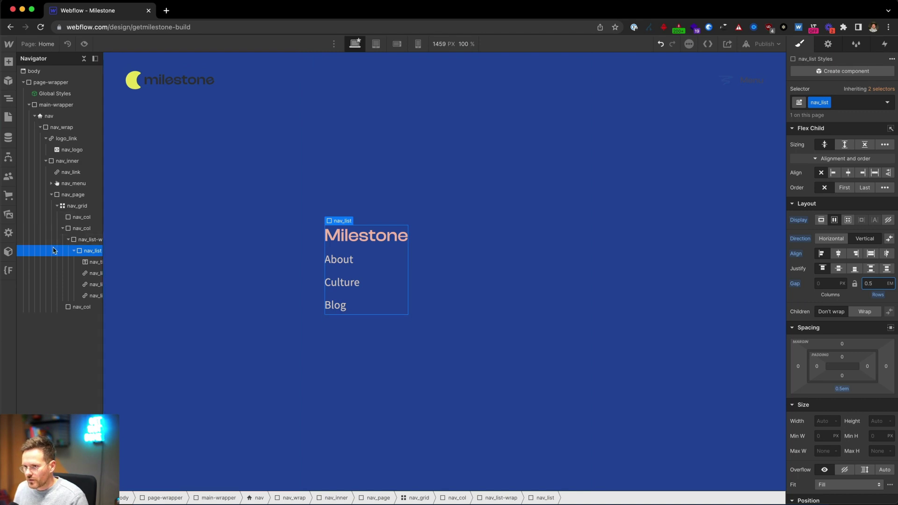
{"action": "left_click", "coordinate": [75, 251]}
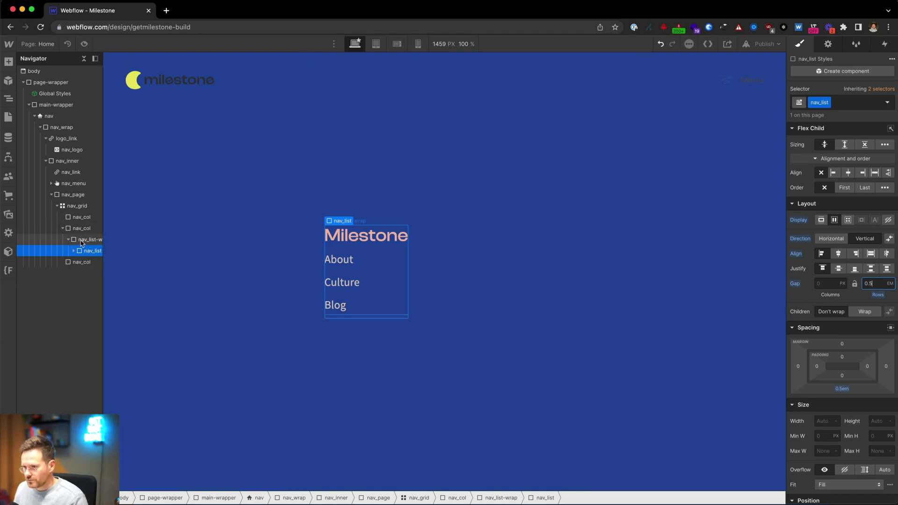
{"action": "key", "text": "Escape"}
{"action": "key", "text": "Escape"}
- Duplicate the Milestone nav_list link list
{"action": "left_click", "coordinate": [83, 255]}
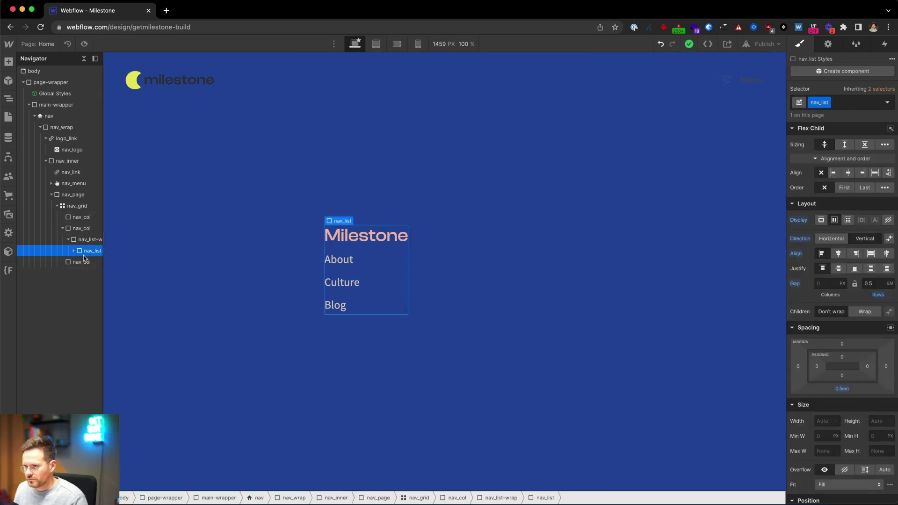
{"action": "key", "text": "super+d"}
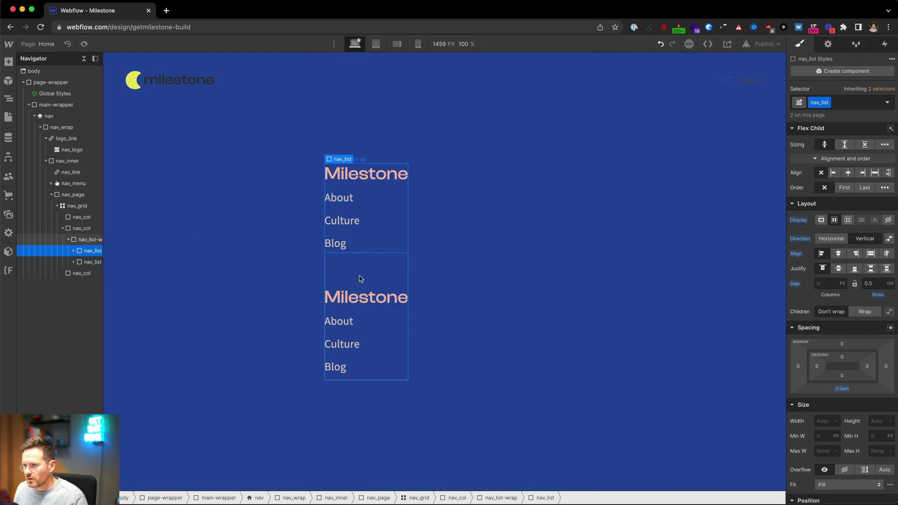
{"action": "key", "text": "super+Tab"}
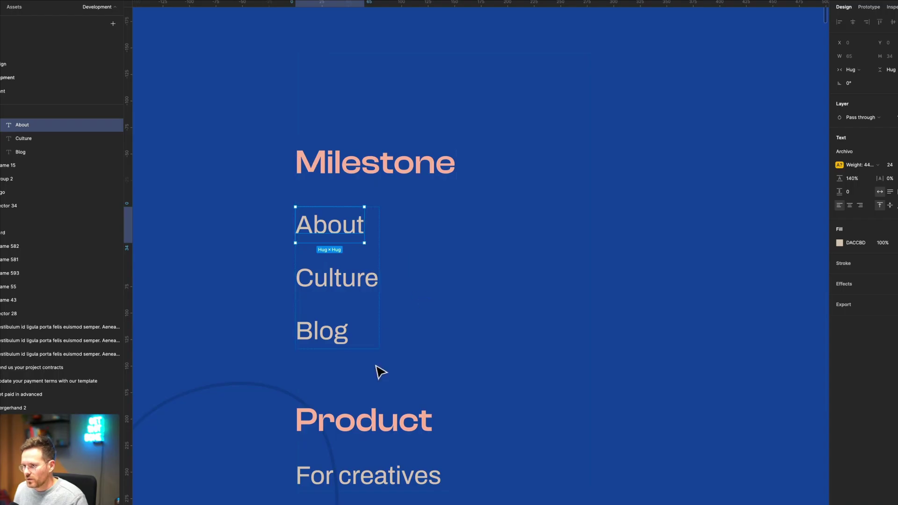
{"action": "scroll", "coordinate": [377, 370], "scroll_direction": "down", "scroll_amount": 5}
{"action": "key", "text": "super+Tab"}
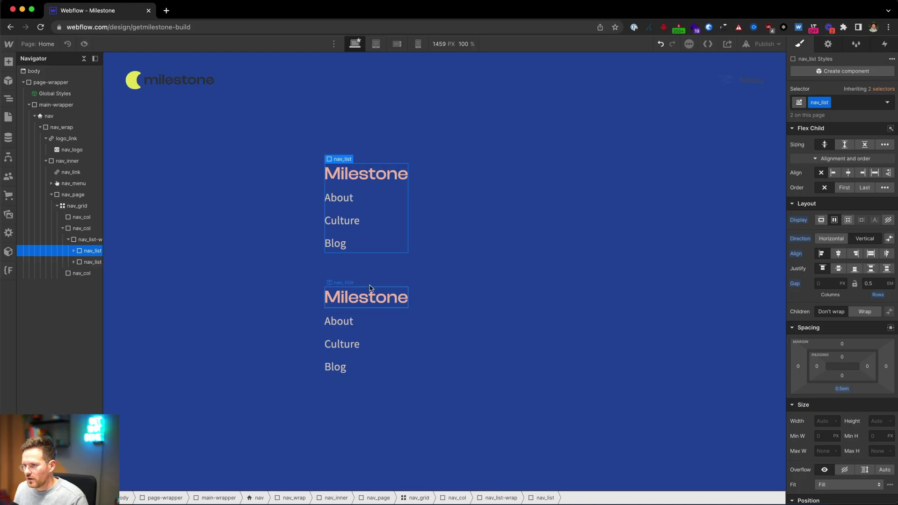
- Align nav_list-wrap's contents to start and set its row gap to 2.5em
{"action": "left_click", "coordinate": [367, 261]}
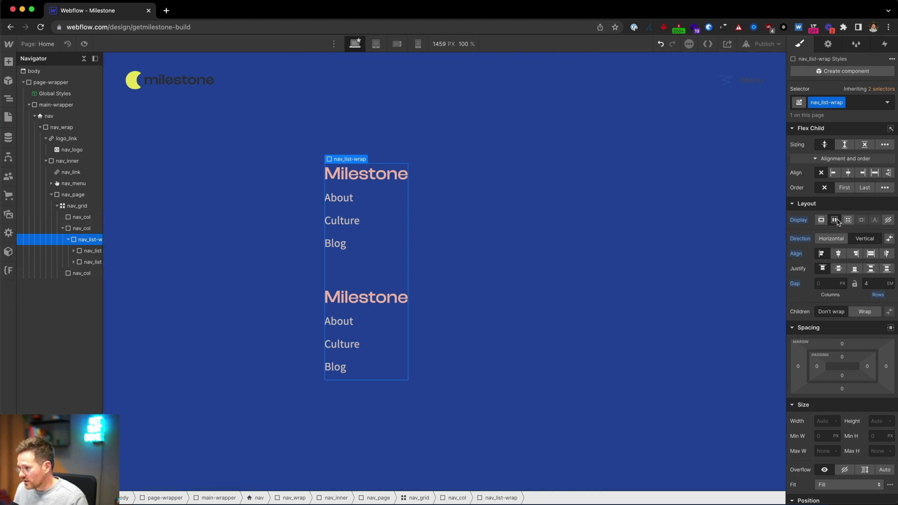
{"action": "left_click", "coordinate": [823, 254]}
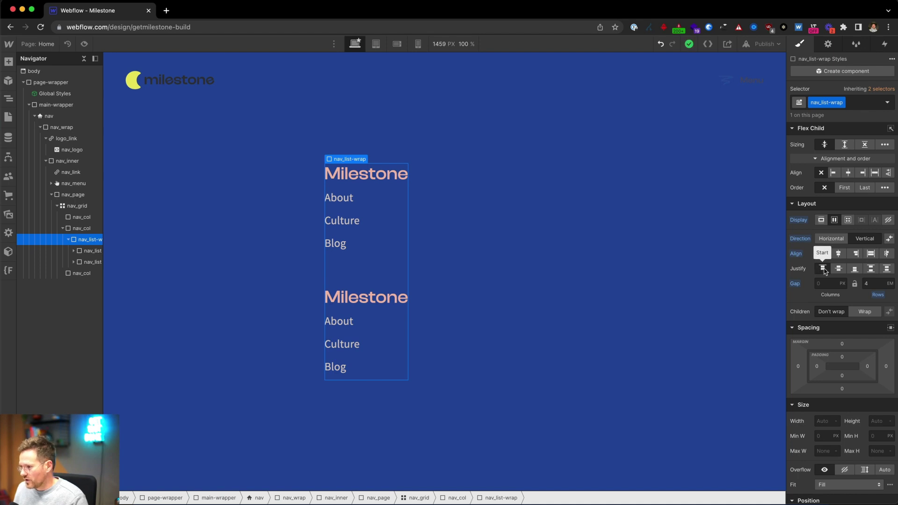
{"action": "left_click", "coordinate": [870, 282]}
{"action": "type", "text": "5"}
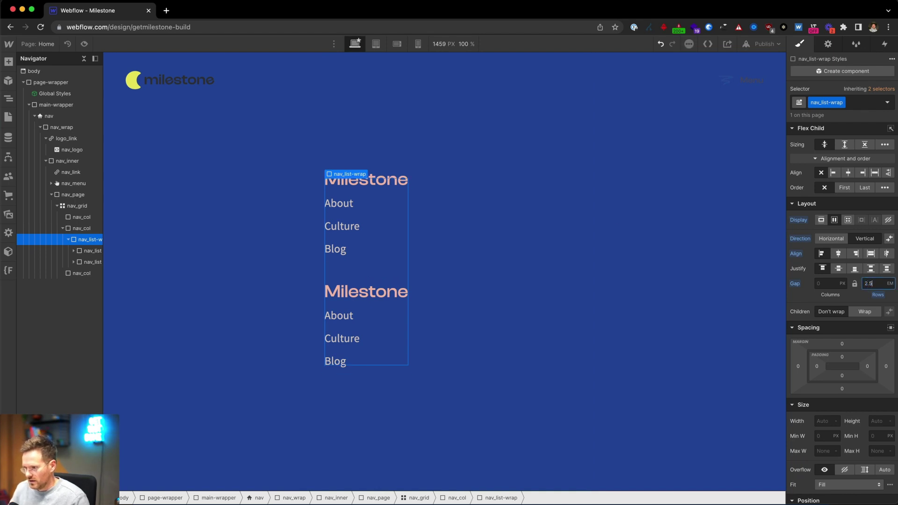
{"action": "key", "text": "BackSpace"}
{"action": "type", "text": "2.5"}
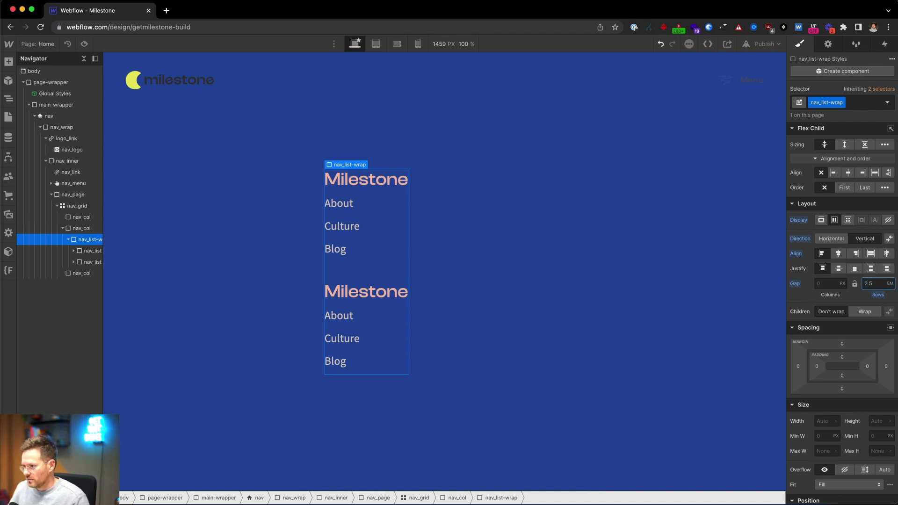
{"action": "key", "text": "BackSpace"}
{"action": "key", "text": "BackSpace"}
{"action": "key", "text": "BackSpace"}
{"action": "type", "text": "5"}
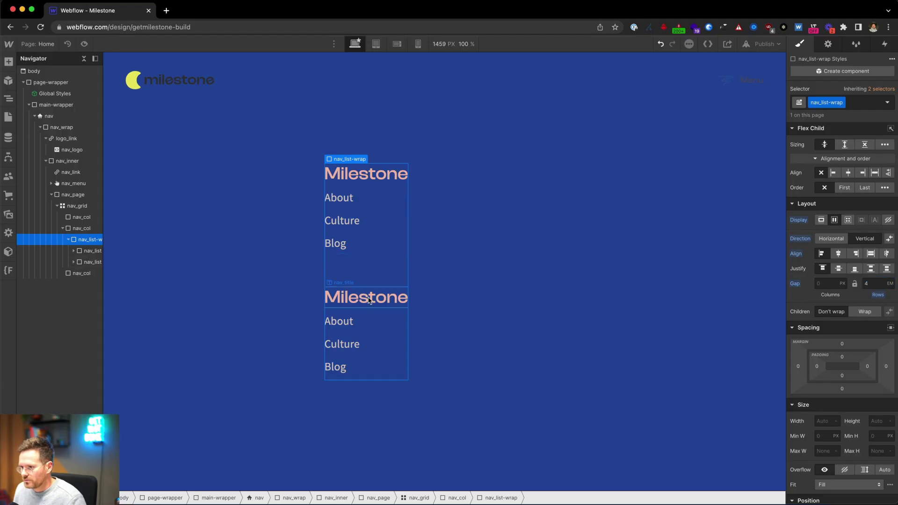
- Rename the second list's heading to 'Product' and its first link to 'For creatives'
{"action": "left_click", "coordinate": [365, 297]}
{"action": "double_click", "coordinate": [365, 298]}
{"action": "type", "text": "Product"}
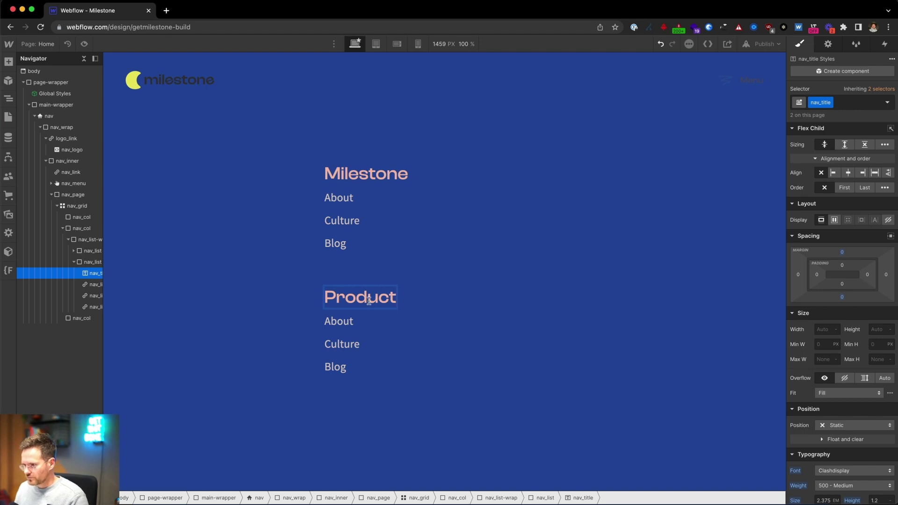
{"action": "left_click", "coordinate": [336, 321]}
{"action": "double_click", "coordinate": [336, 321]}
{"action": "type", "text": "For Creative"}
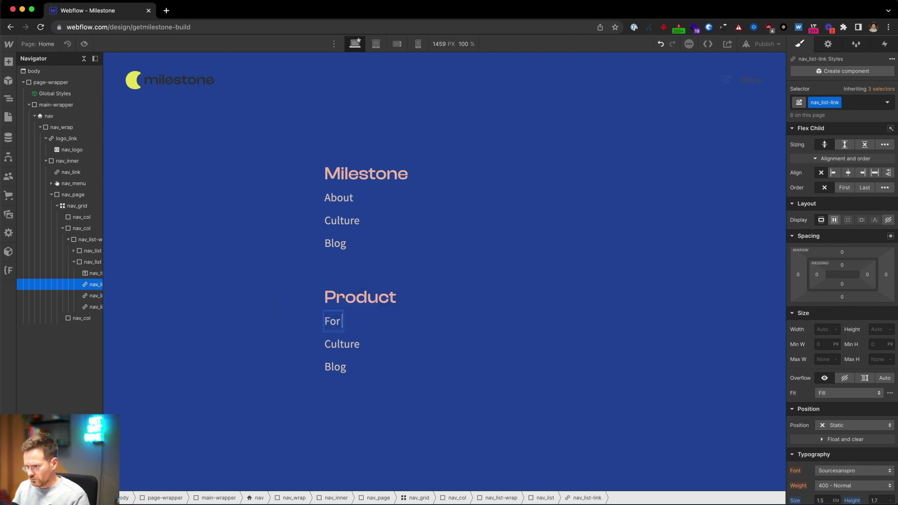
{"action": "type", "text": "s"}
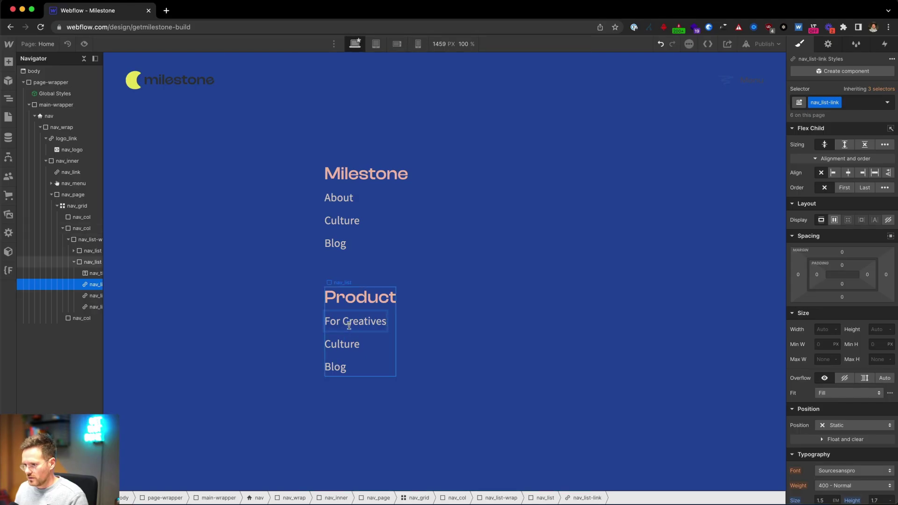
{"action": "key", "text": "BackSpace"}
{"action": "type", "text": "c"}
{"action": "key", "text": "Escape"}
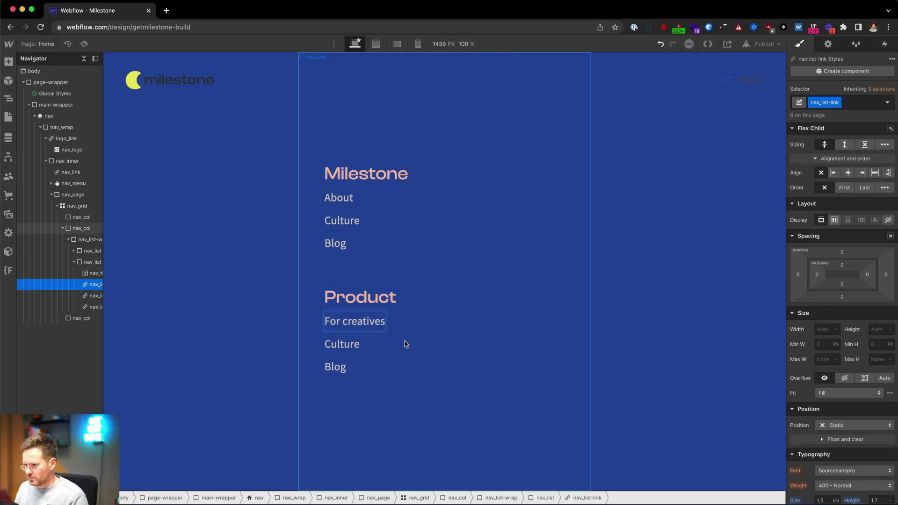
- Rename the remaining two links to 'For developers' and 'For agencies', lowercasing 'agencies'
{"action": "double_click", "coordinate": [357, 344]}
{"action": "type", "text": "For devele"}
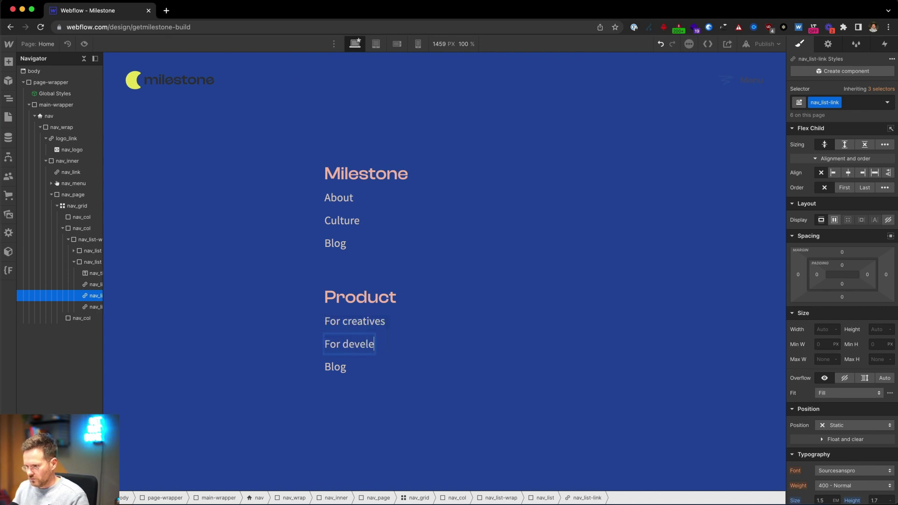
{"action": "key", "text": "BackSpace"}
{"action": "type", "text": "opers"}
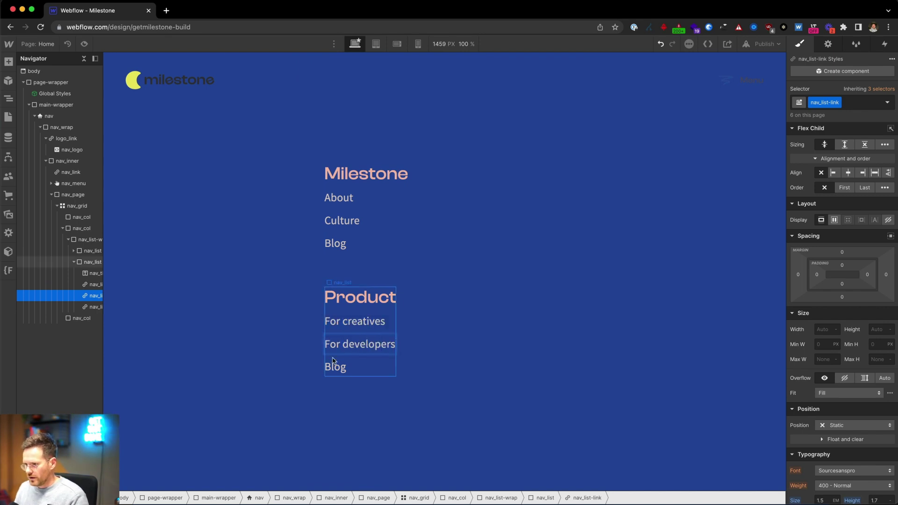
{"action": "left_click", "coordinate": [333, 361]}
{"action": "double_click", "coordinate": [333, 361]}
{"action": "type", "text": "For agen"}
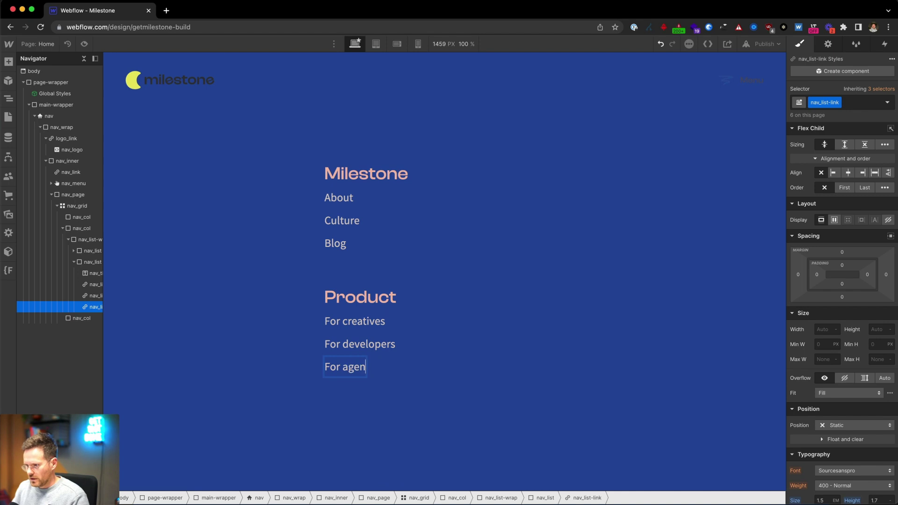
{"action": "type", "text": "cies"}
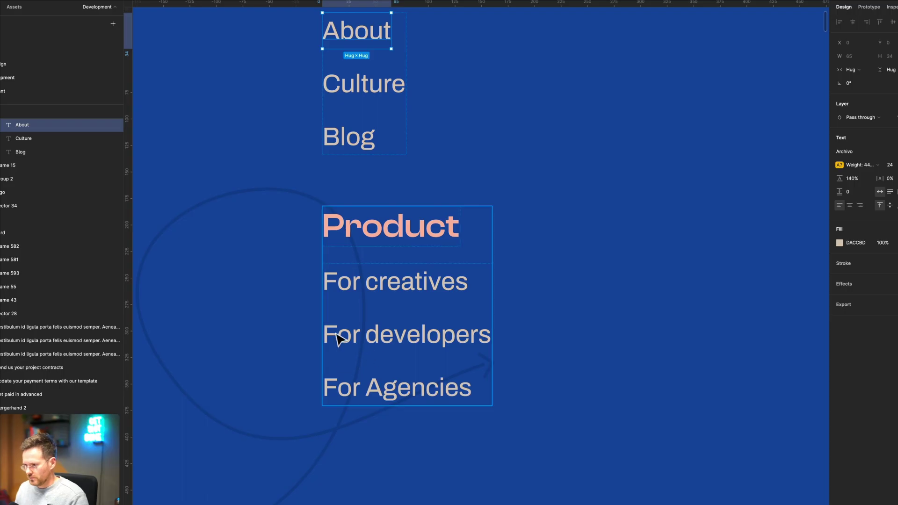
{"action": "double_click", "coordinate": [376, 388]}
{"action": "left_click", "coordinate": [376, 387]}
{"action": "type", "text": "a"}
{"action": "key", "text": "BackSpace"}
{"action": "key", "text": "BackSpace"}
{"action": "type", "text": "agencies"}
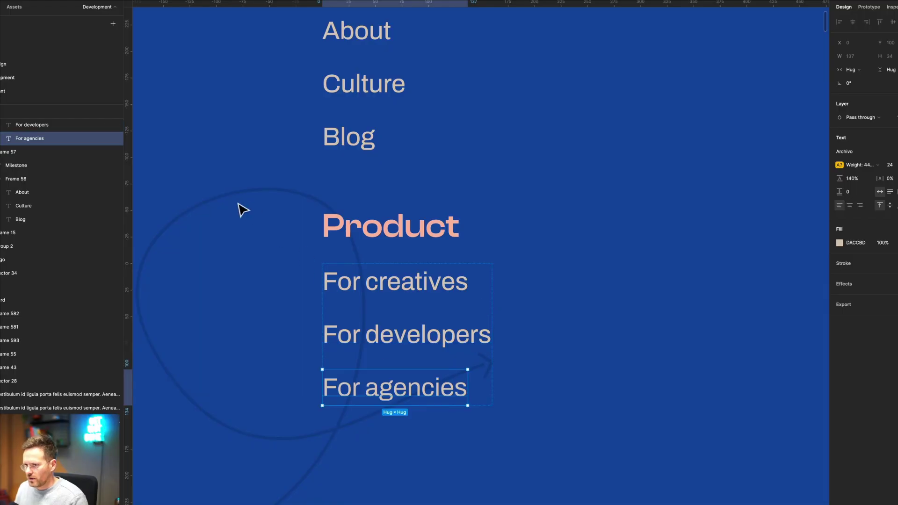
- Inspect the vertical social icons column in the Figma design, then return to Webflow
{"action": "left_click", "coordinate": [229, 205]}
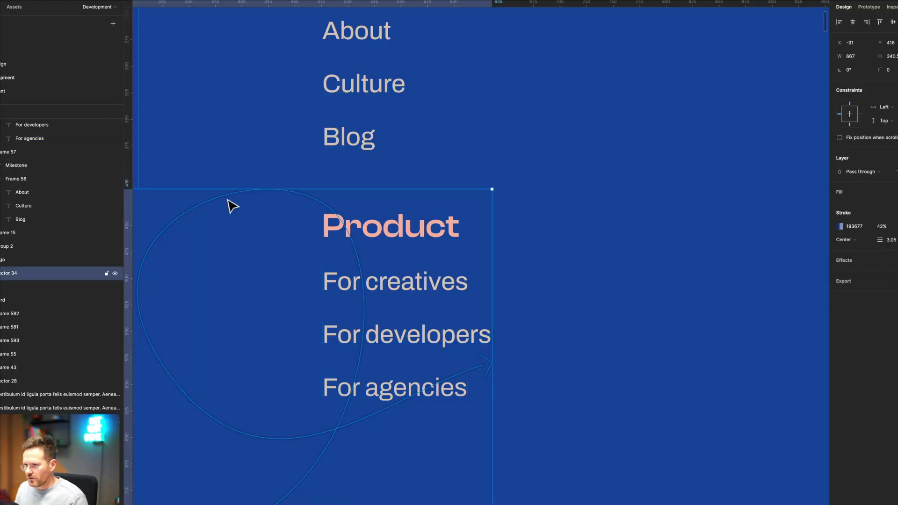
{"action": "scroll", "coordinate": [226, 203], "scroll_direction": "down", "scroll_amount": 5}
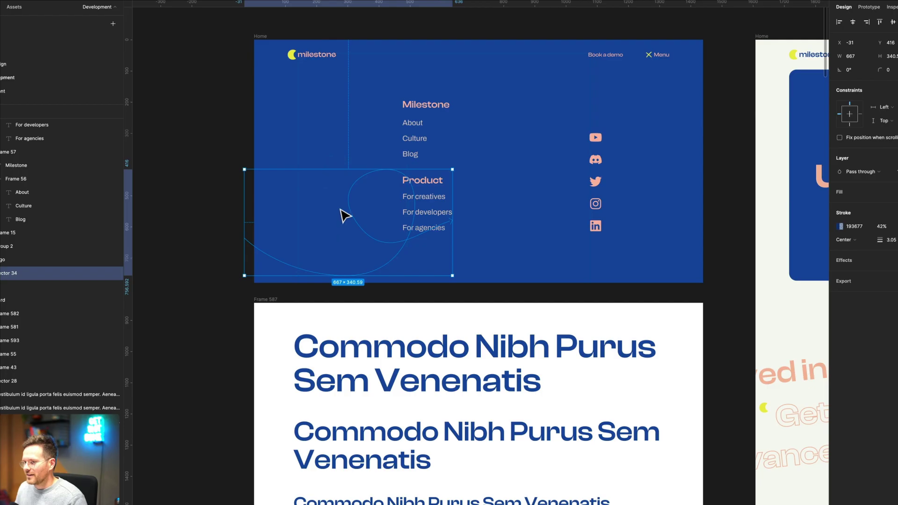
{"action": "left_click", "coordinate": [598, 159]}
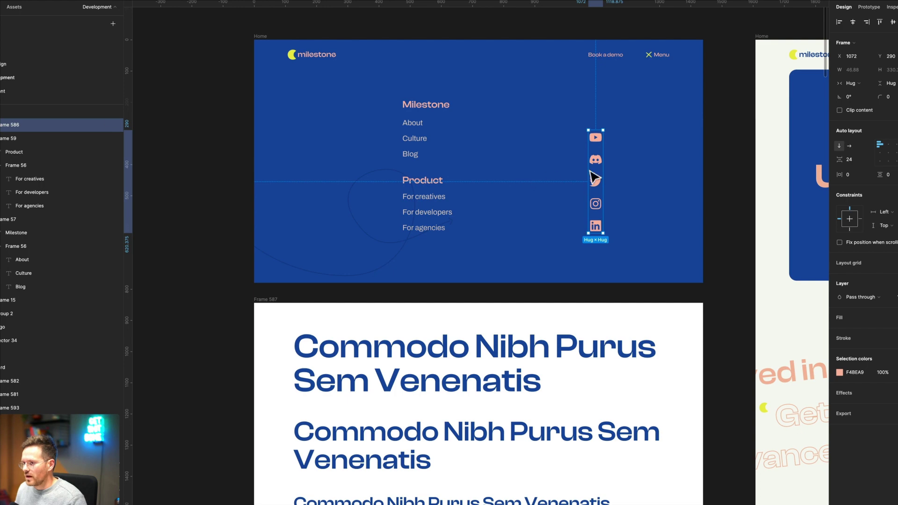
{"action": "scroll", "coordinate": [594, 168], "scroll_direction": "up", "scroll_amount": 3}
{"action": "scroll", "coordinate": [597, 135], "scroll_direction": "up", "scroll_amount": 3}
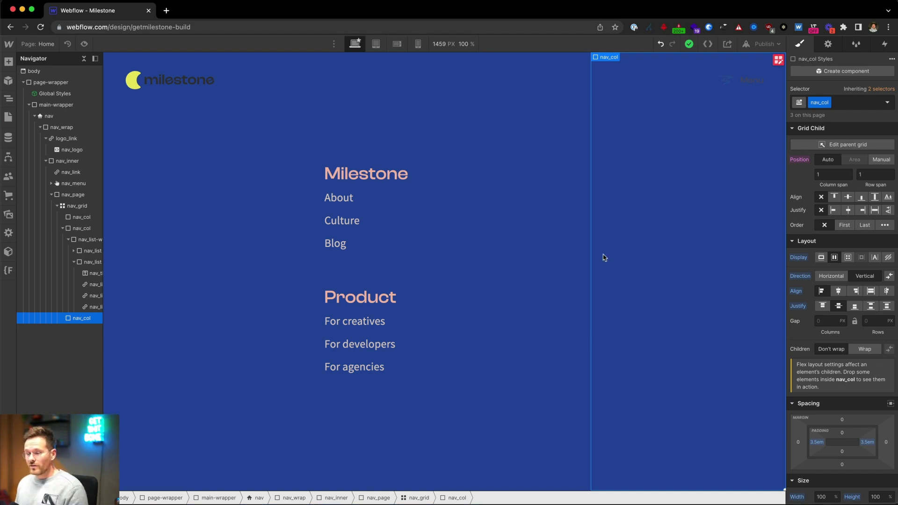
{"action": "key", "text": "super+Tab"}
{"action": "key", "text": "super+Tab"}
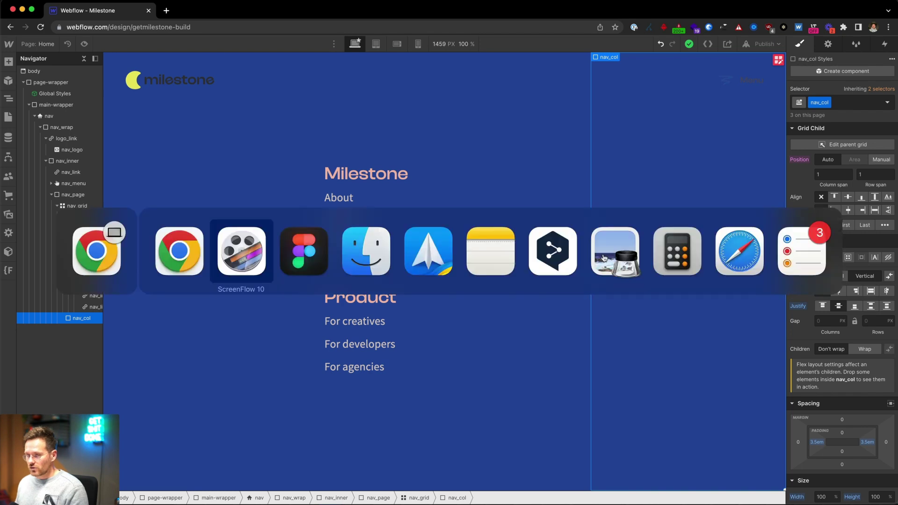
{"action": "key", "text": "super+Tab"}
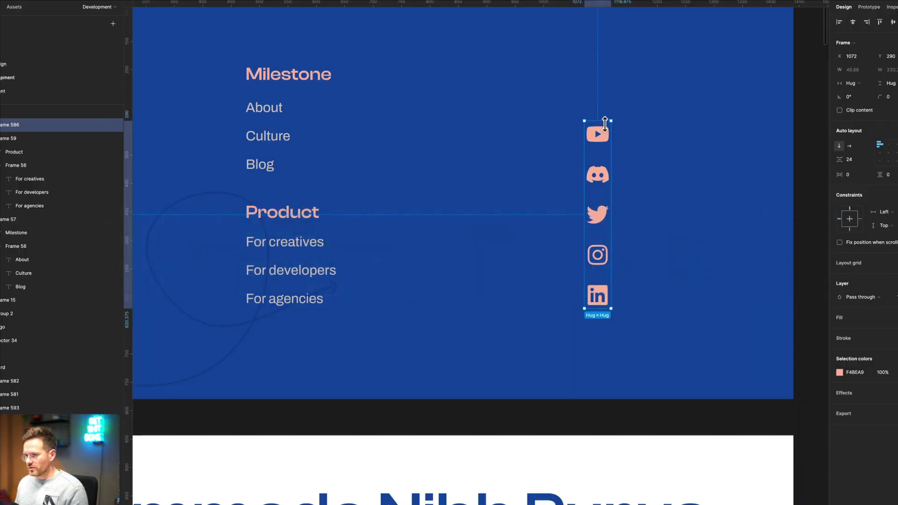
{"action": "scroll", "coordinate": [600, 192], "scroll_direction": "up", "scroll_amount": 3}
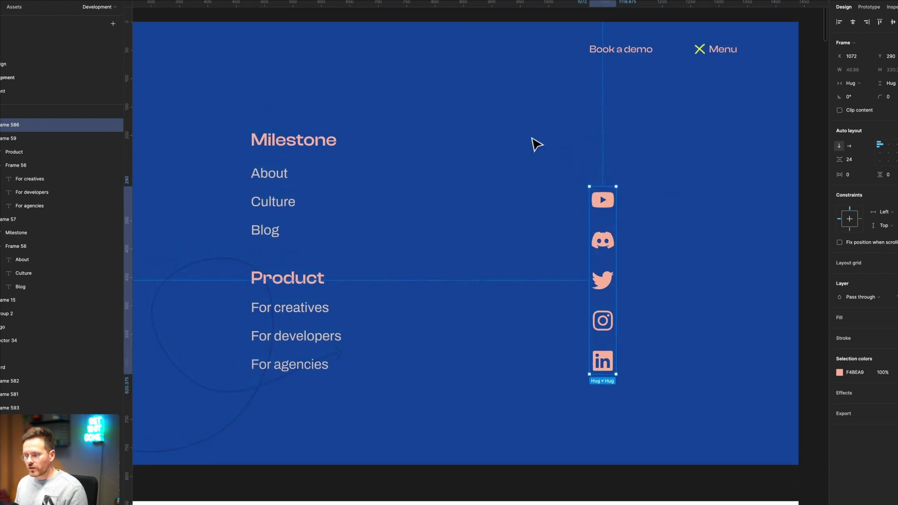
{"action": "key", "text": "super+Tab"}
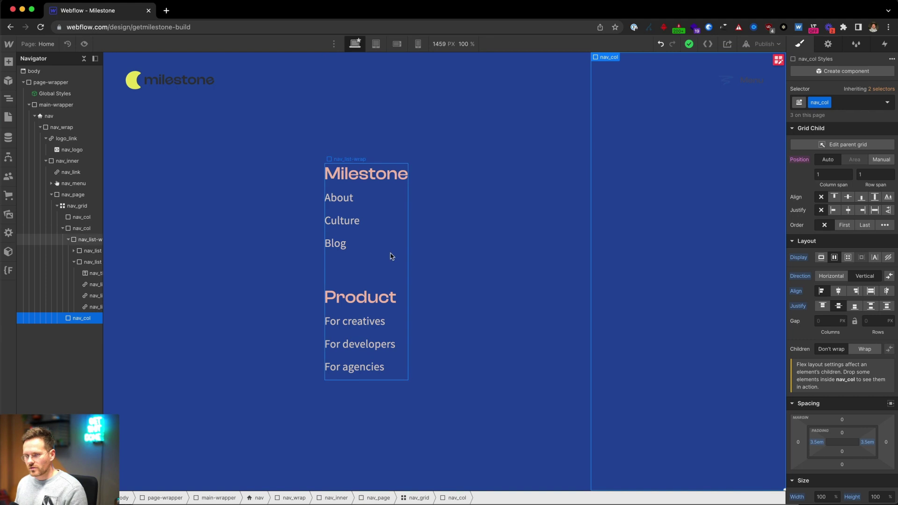
- Insert a Div Block into the third nav column and apply the social_icons-wrap class
{"action": "key", "text": "super+k"}
{"action": "type", "text": "di"}
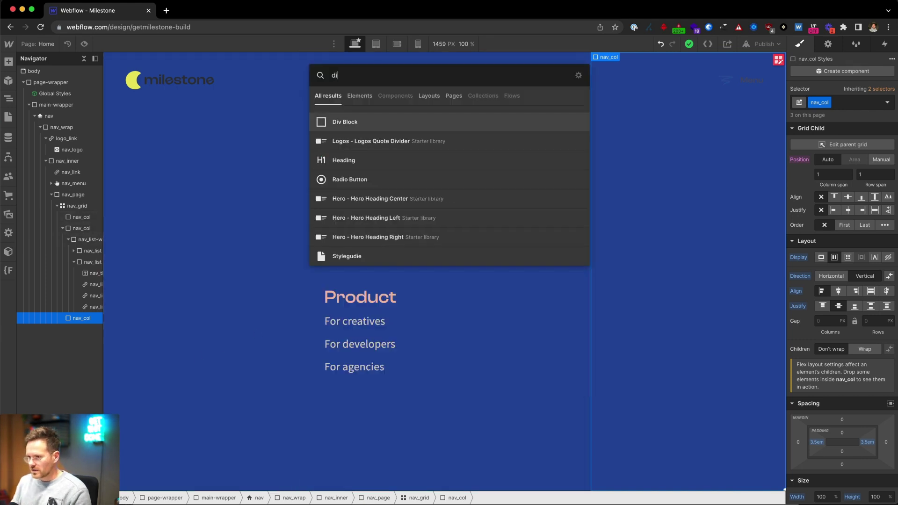
{"action": "type", "text": "v"}
{"action": "key", "text": "Return"}
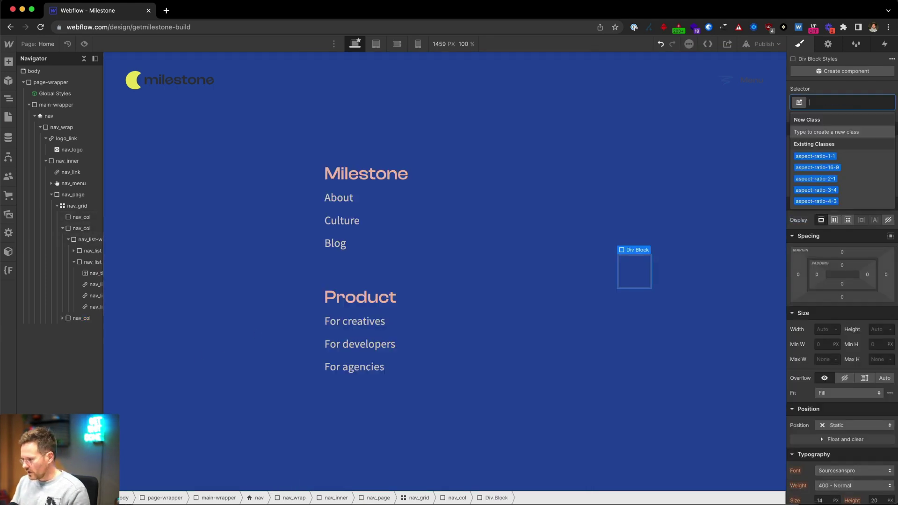
{"action": "type", "text": "social"}
{"action": "key", "text": "Down"}
{"action": "key", "text": "Return"}
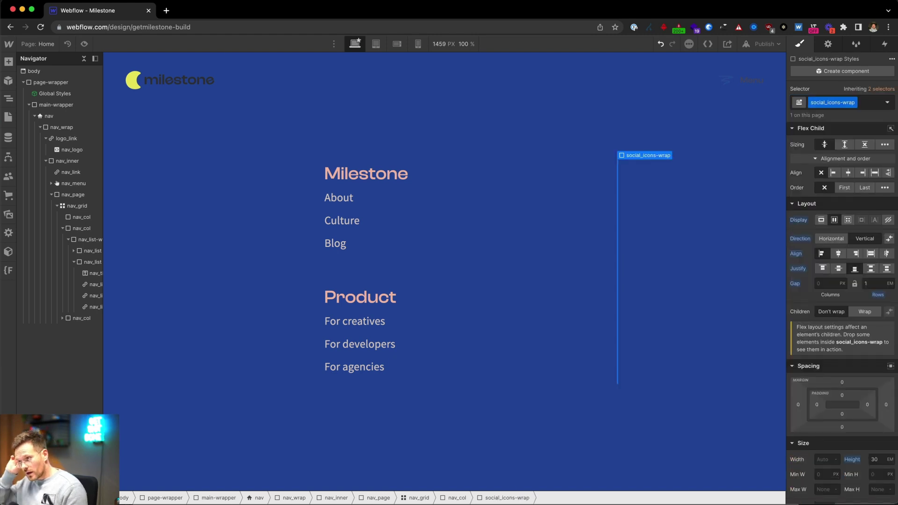
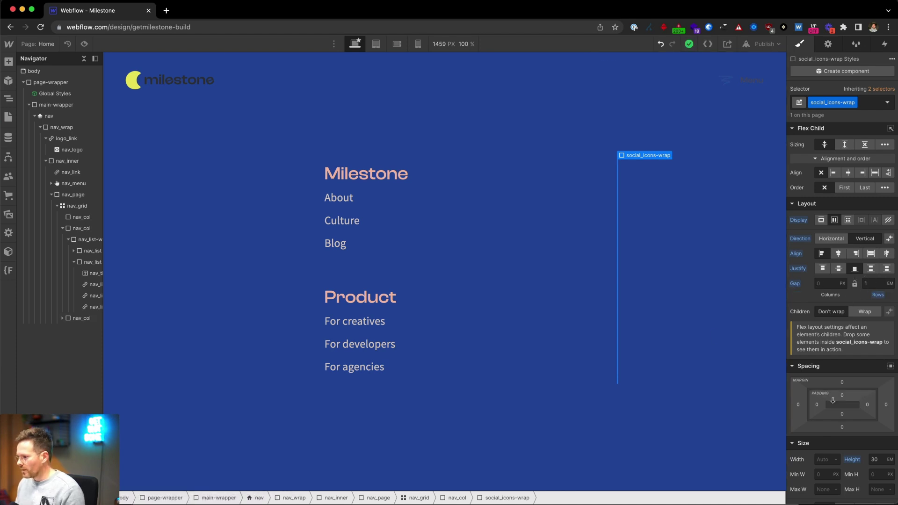
- Add a Link Block with the social-icon class inside the social icons wrapper
{"action": "key", "text": "super+Tab"}
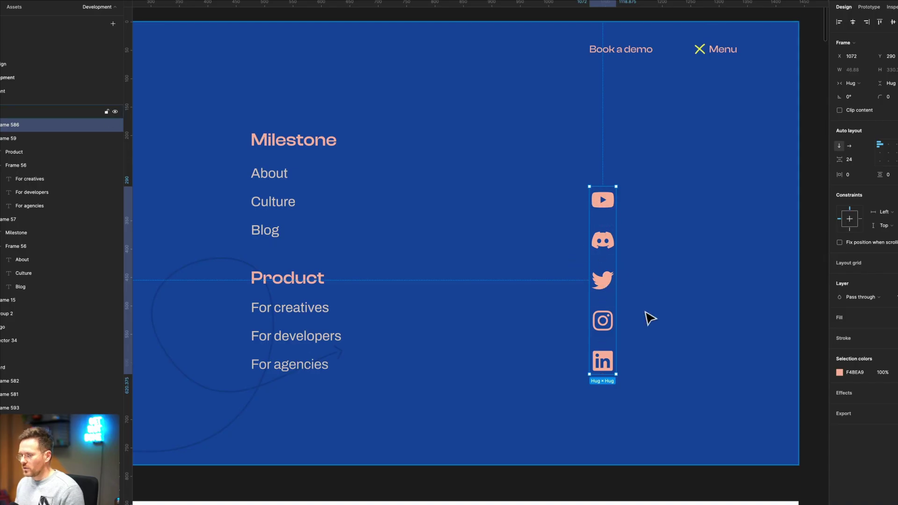
{"action": "key", "text": "super+Tab"}
{"action": "scroll", "coordinate": [859, 298], "scroll_direction": "down", "scroll_amount": 3}
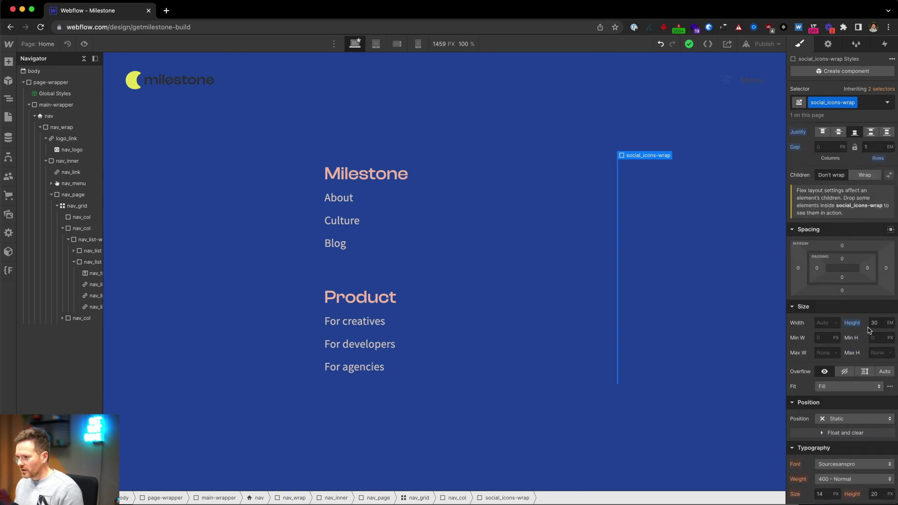
{"action": "scroll", "coordinate": [854, 325], "scroll_direction": "down", "scroll_amount": 10}
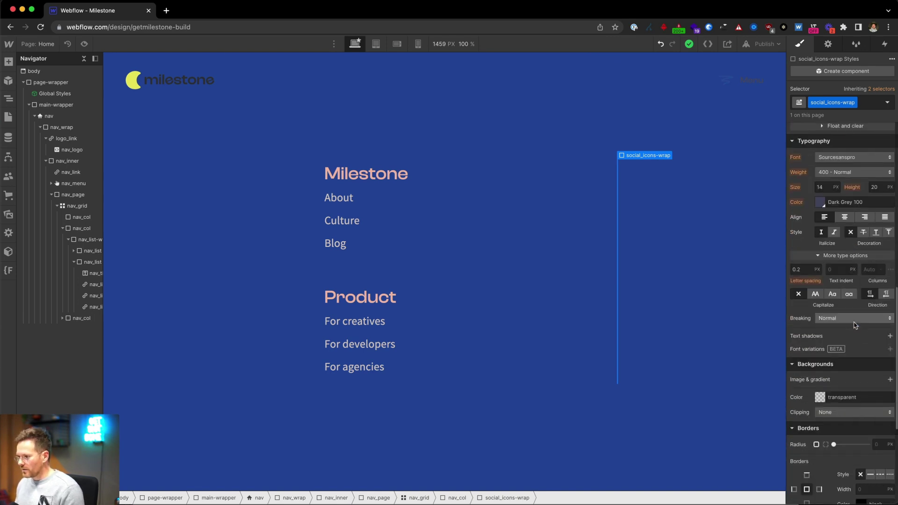
{"action": "scroll", "coordinate": [854, 324], "scroll_direction": "up", "scroll_amount": 15}
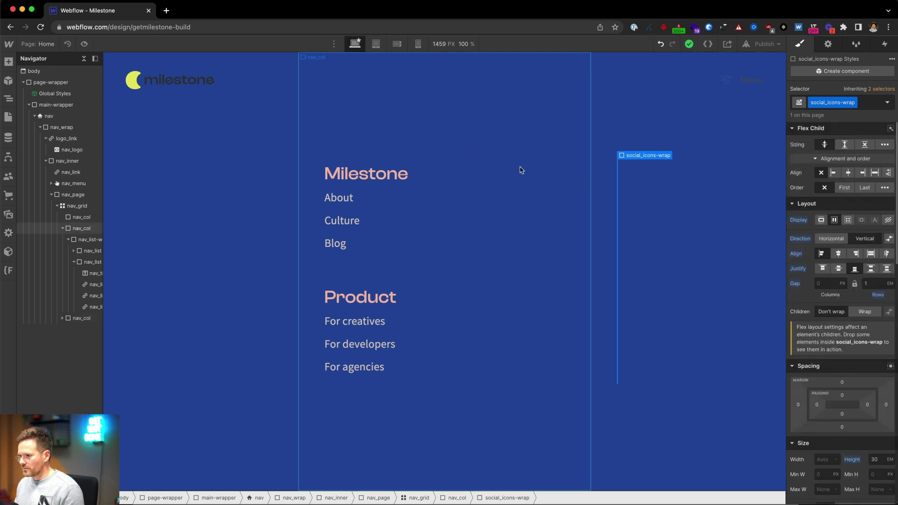
{"action": "key", "text": "super+k"}
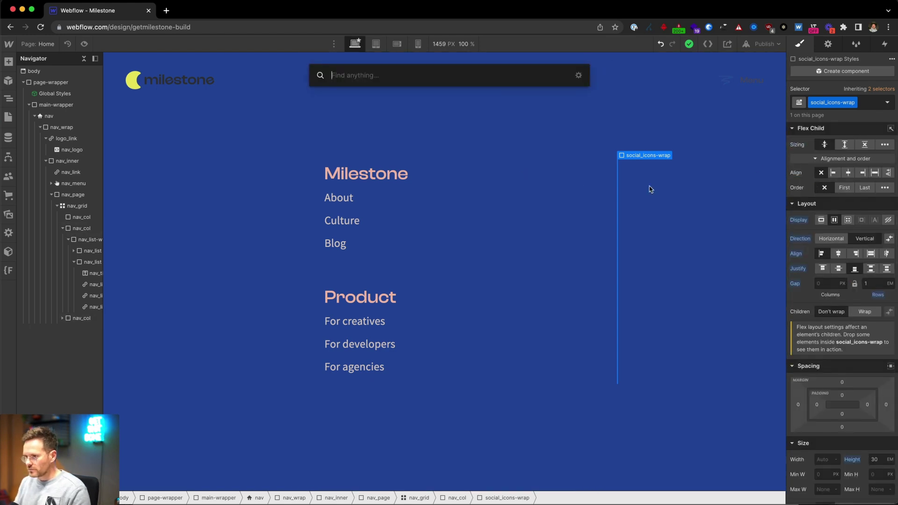
{"action": "type", "text": "link"}
{"action": "key", "text": "Return"}
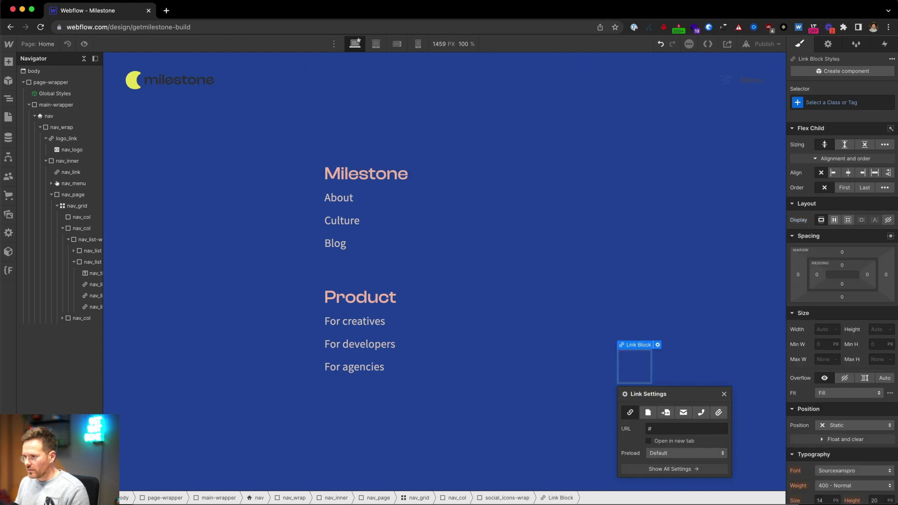
{"action": "key", "text": "super+Return"}
{"action": "type", "text": "socia"}
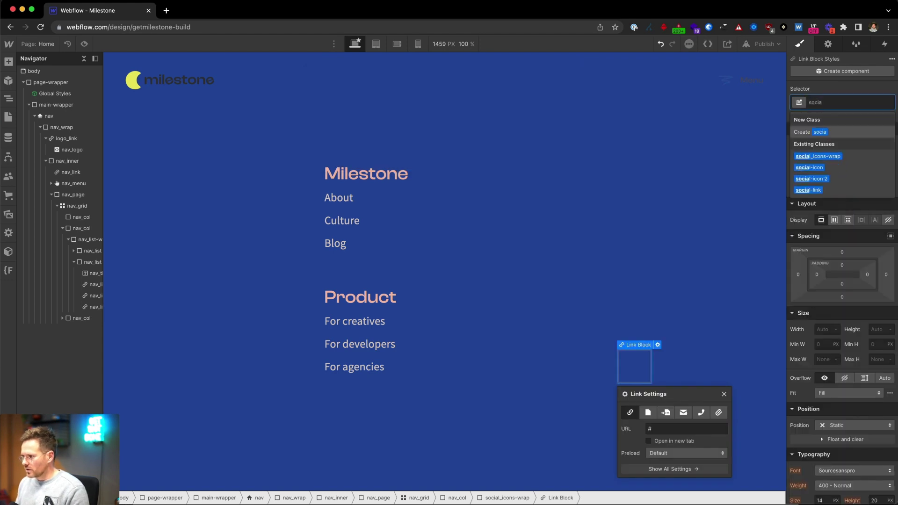
{"action": "key", "text": "Down"}
{"action": "key", "text": "Down"}
{"action": "key", "text": "Return"}
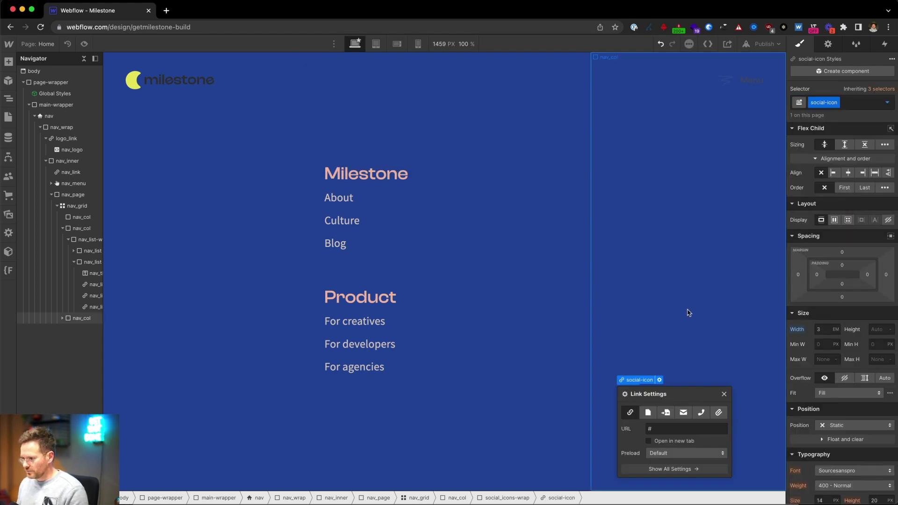
- Insert an HTML Embed element inside the new social-icon link
{"action": "key", "text": "super+e"}
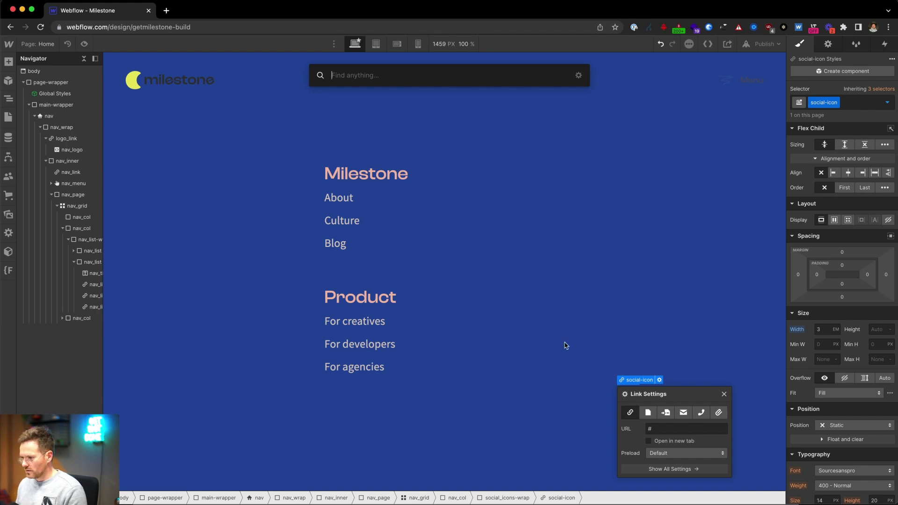
{"action": "type", "text": "embed"}
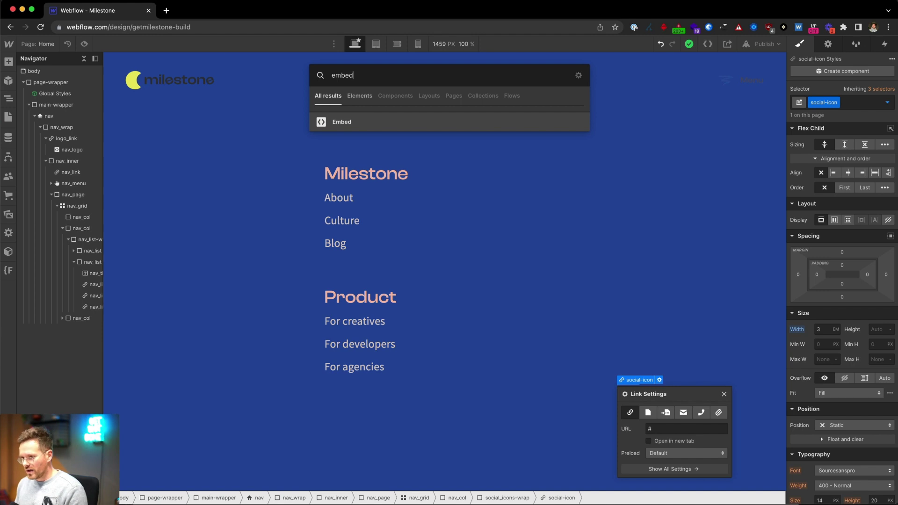
{"action": "key", "text": "Return"}
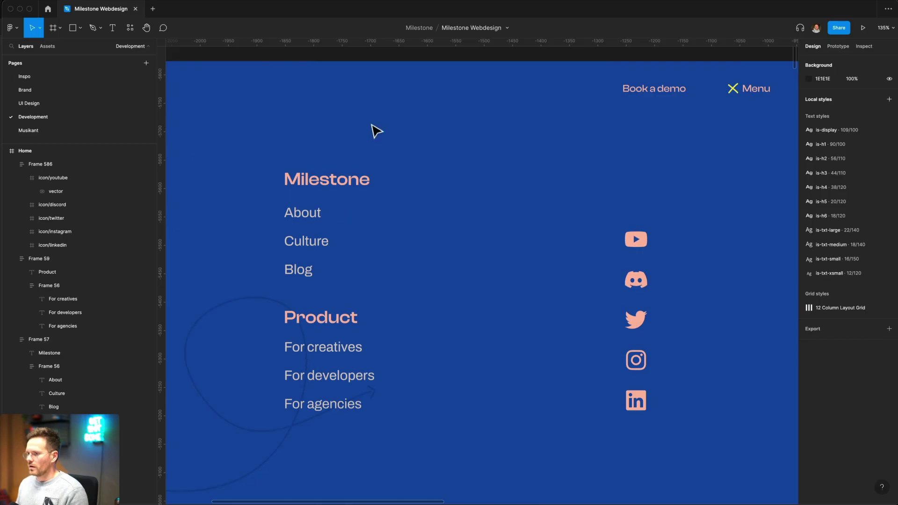
- Copy the icon/youtube frame from the Figma menu design as SVG
{"action": "left_click", "coordinate": [647, 239]}
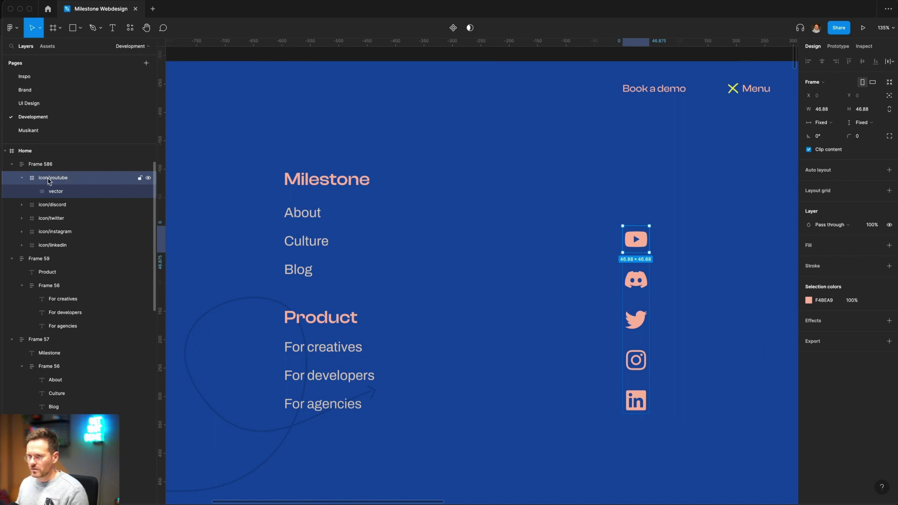
{"action": "right_click", "coordinate": [640, 239]}
{"action": "mouse_move", "coordinate": [686, 266]}
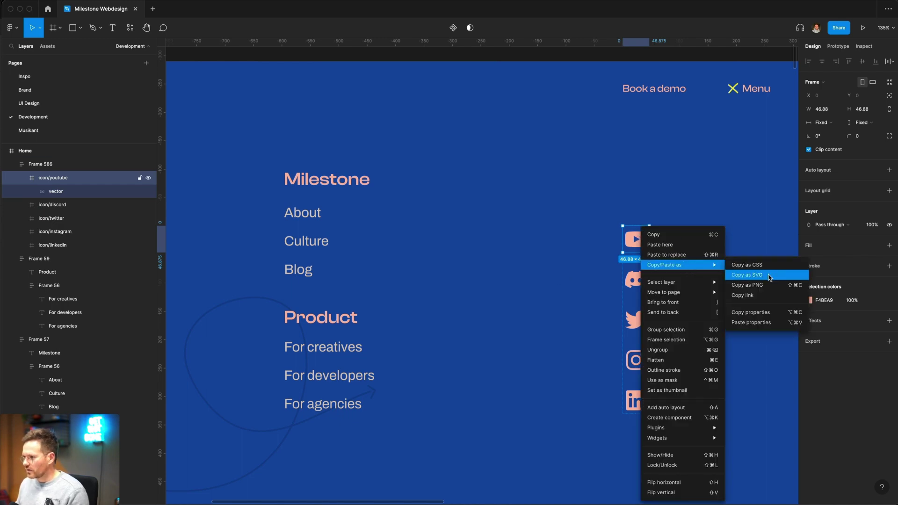
{"action": "left_click", "coordinate": [747, 275]}
{"action": "key", "text": "super+Tab"}
- Paste the YouTube SVG, delete its fixed width and height, and set the path fill to CurrentColor
{"action": "key", "text": "super+v"}
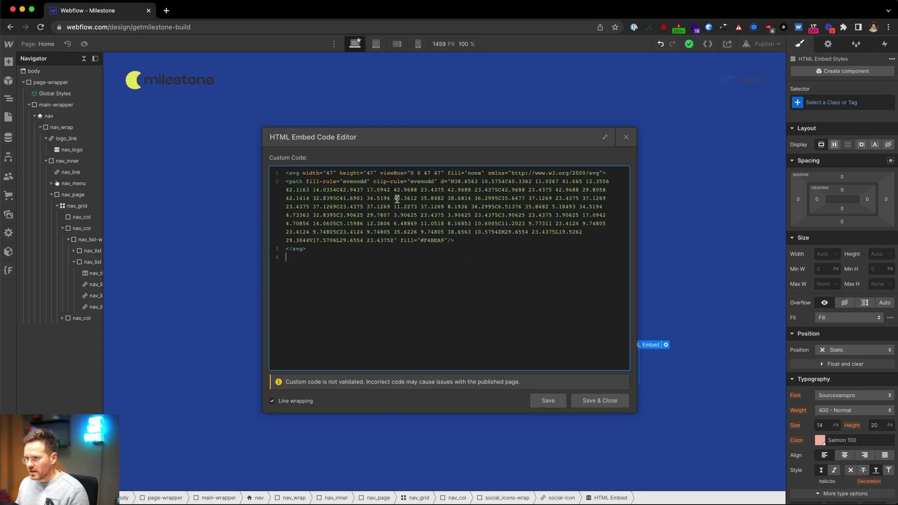
{"action": "left_click_drag", "start_coordinate": [377, 172], "coordinate": [305, 170]}
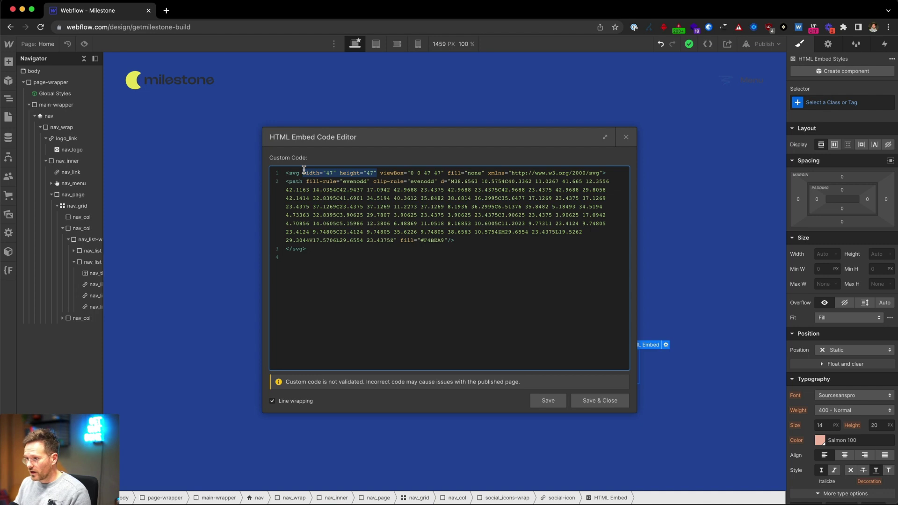
{"action": "key", "text": "BackSpace"}
{"action": "key", "text": "BackSpace"}
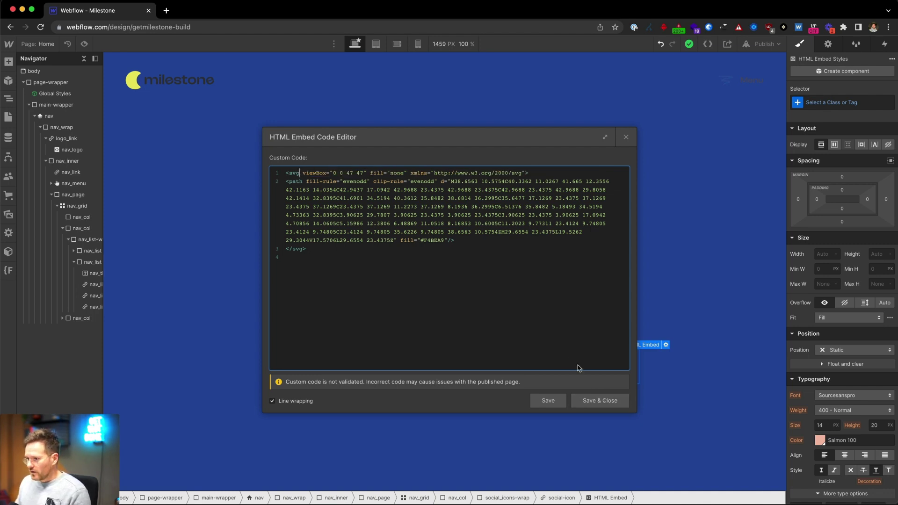
{"action": "left_click_drag", "start_coordinate": [445, 240], "coordinate": [421, 240]}
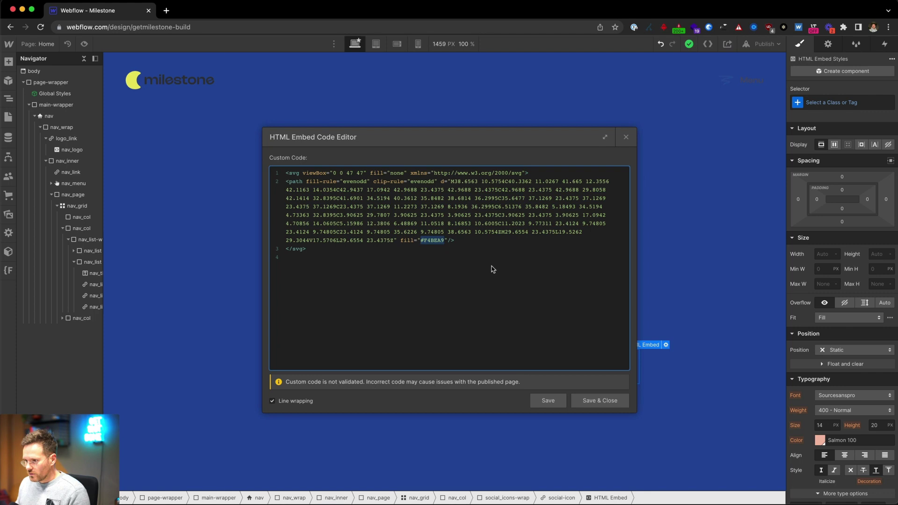
{"action": "type", "text": "Curren"}
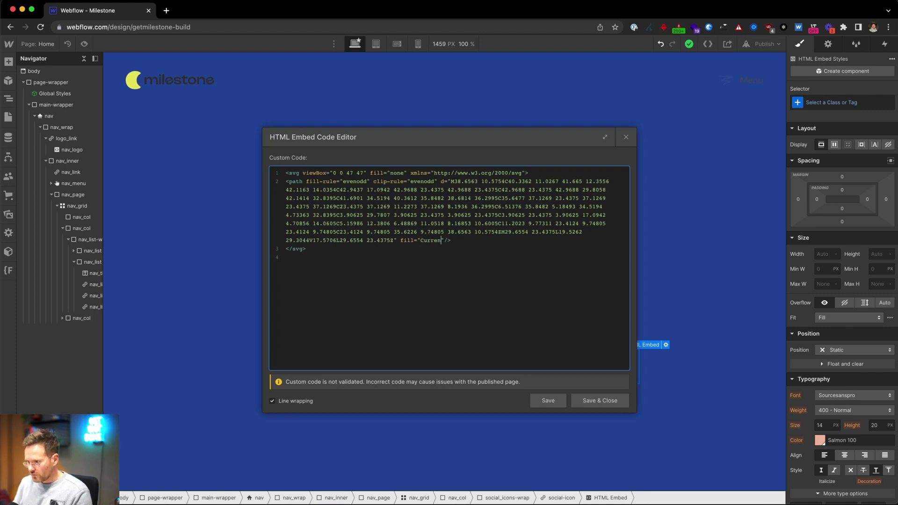
{"action": "type", "text": "tColor"}
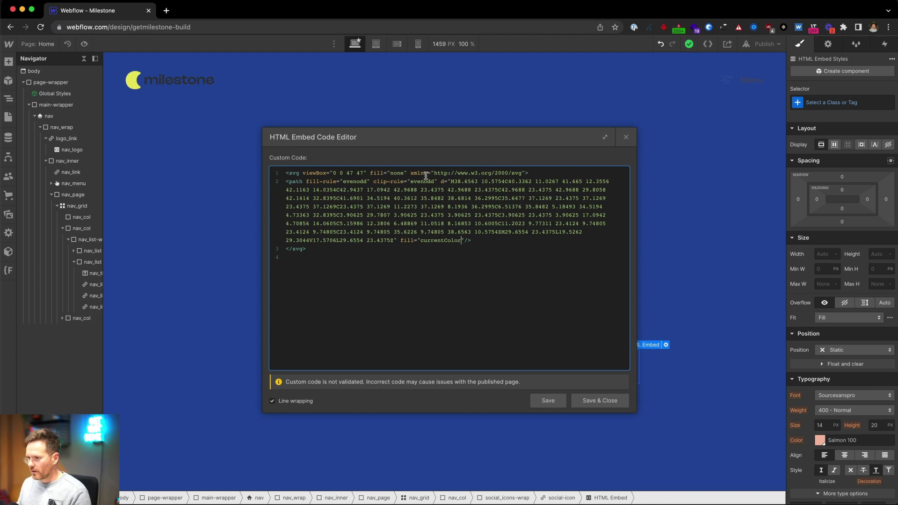
- Remove fill="none" from the SVG tag and save the embed code
{"action": "double_click", "coordinate": [400, 173]}
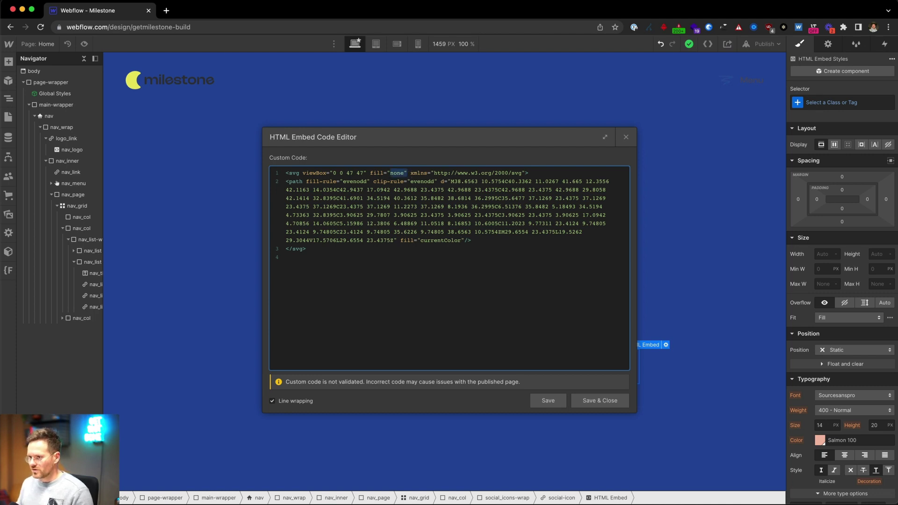
{"action": "left_click", "coordinate": [370, 173], "text": "shift"}
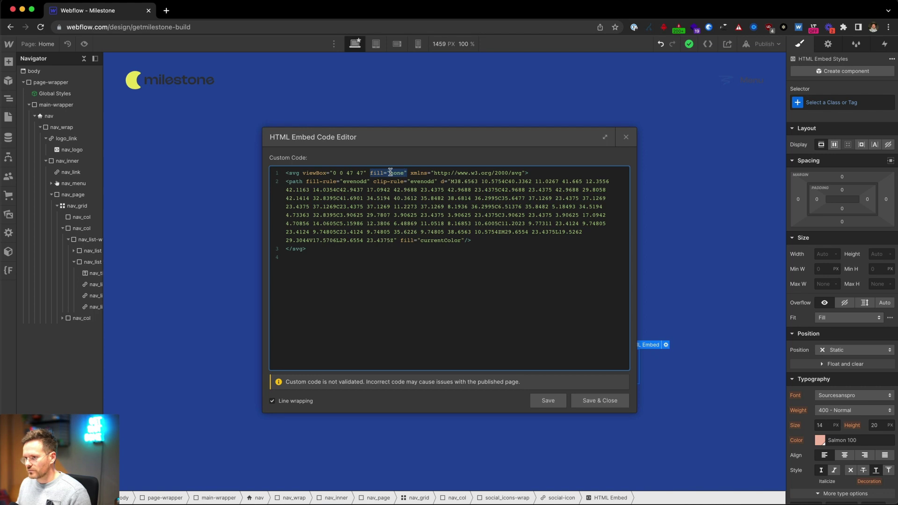
{"action": "key", "text": "BackSpace"}
{"action": "key", "text": "BackSpace"}
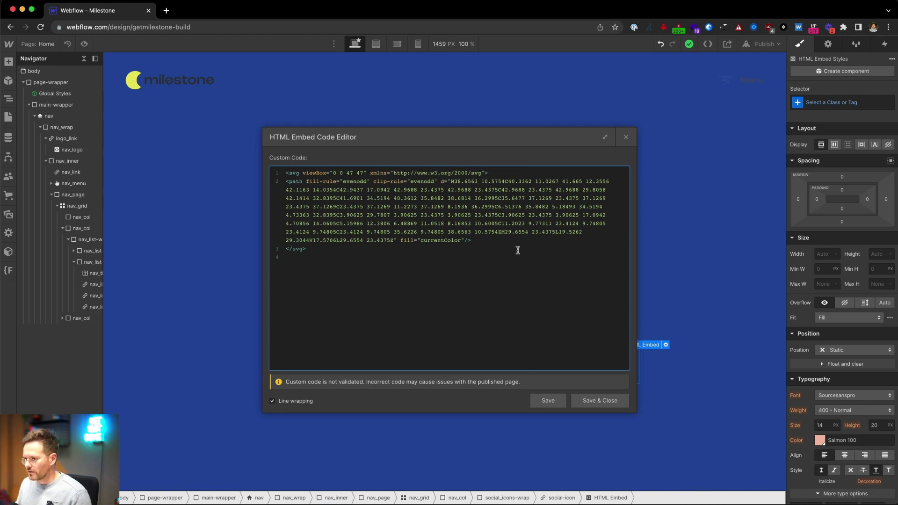
{"action": "left_click", "coordinate": [558, 406]}
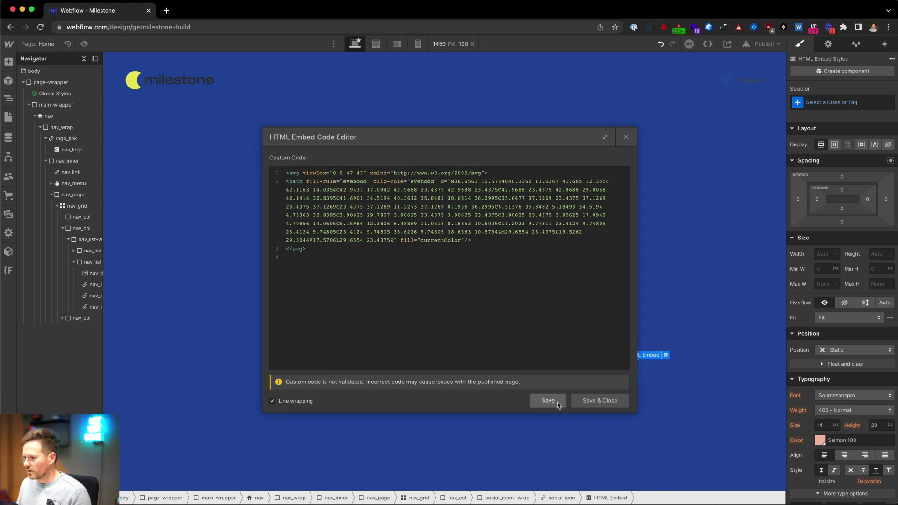
{"action": "left_click", "coordinate": [590, 401]}
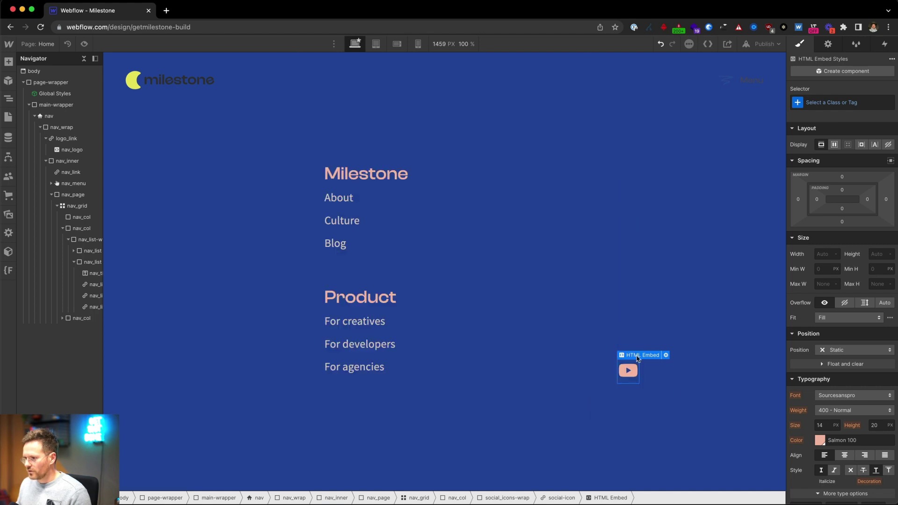
- Give the embed the social-icon class and set its width to 48/16, i.e. 3em
{"action": "key", "text": "super+Return"}
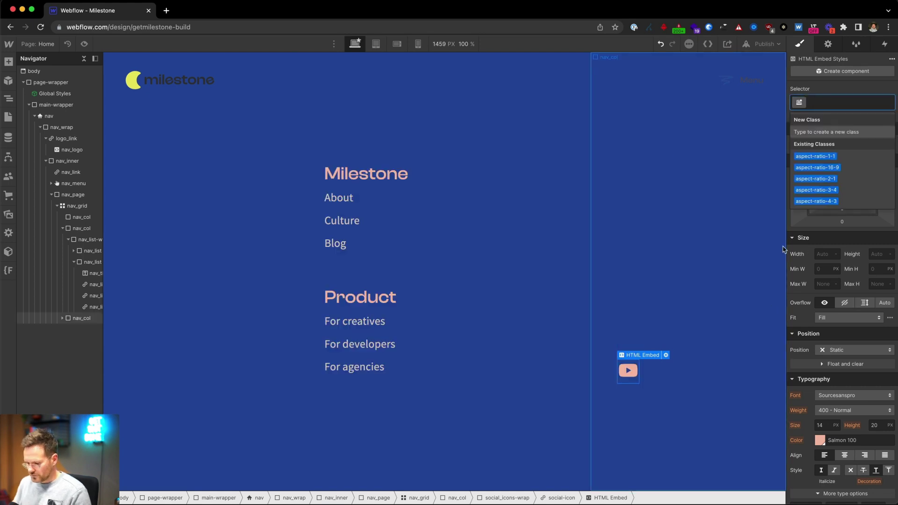
{"action": "type", "text": "s"}
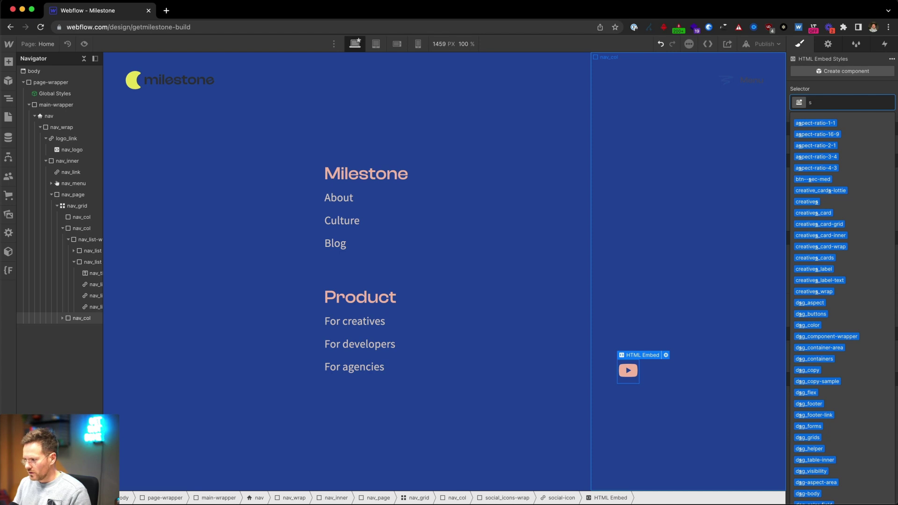
{"action": "type", "text": "c"}
{"action": "key", "text": "Down"}
{"action": "key", "text": "Down"}
{"action": "key", "text": "Return"}
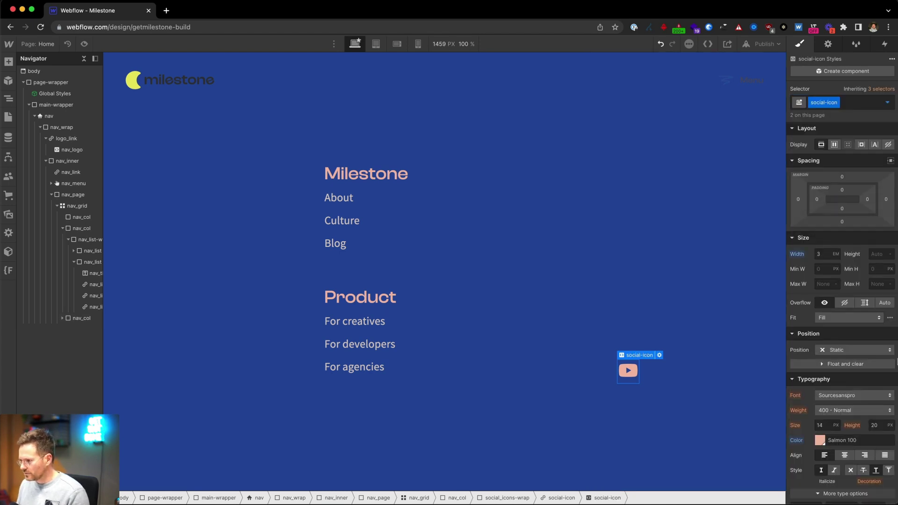
{"action": "left_click", "coordinate": [817, 254]}
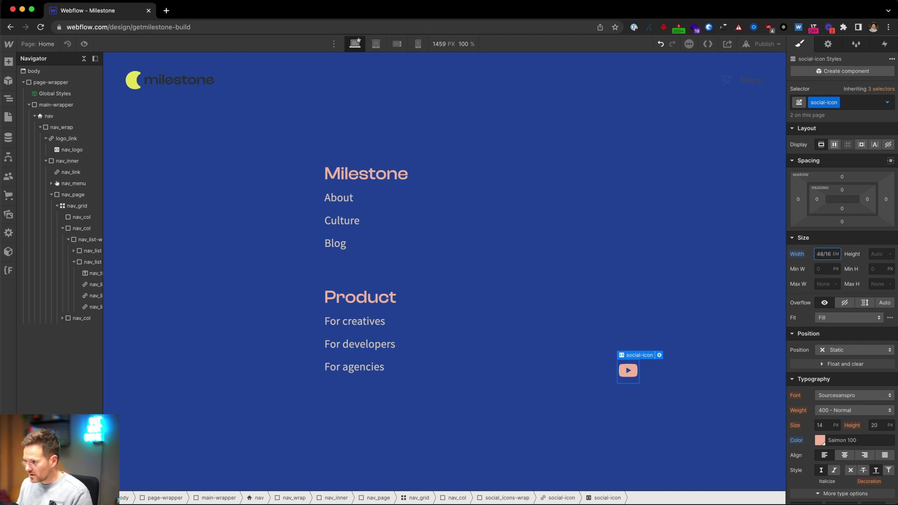
{"action": "key", "text": "Return"}
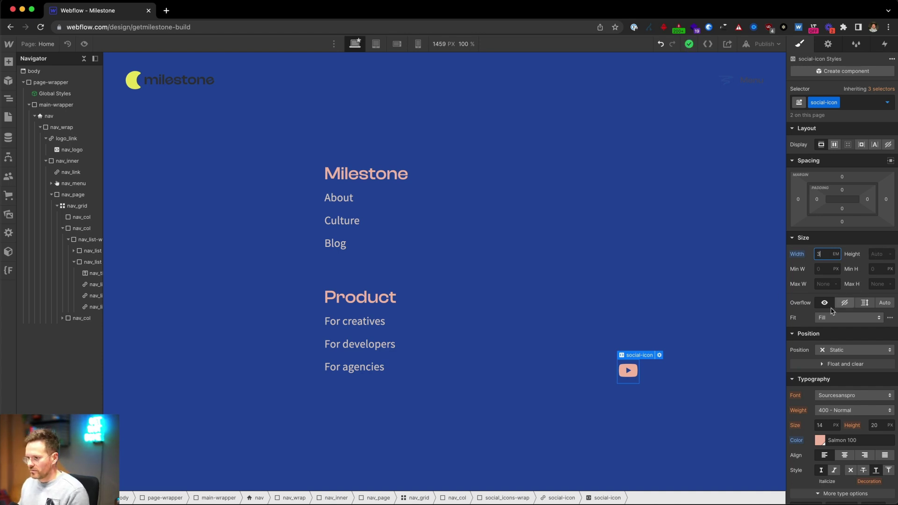
- Try Lemon 100 and Dark Blue 100 text colours on the icon, then settle on Salmon 100
{"action": "scroll", "coordinate": [850, 457], "scroll_direction": "down", "scroll_amount": 5}
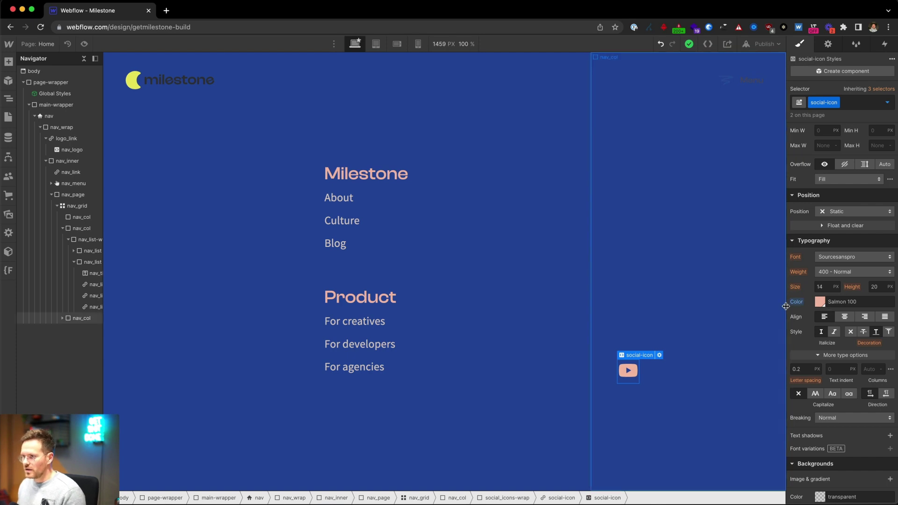
{"action": "scroll", "coordinate": [802, 343], "scroll_direction": "down", "scroll_amount": 5}
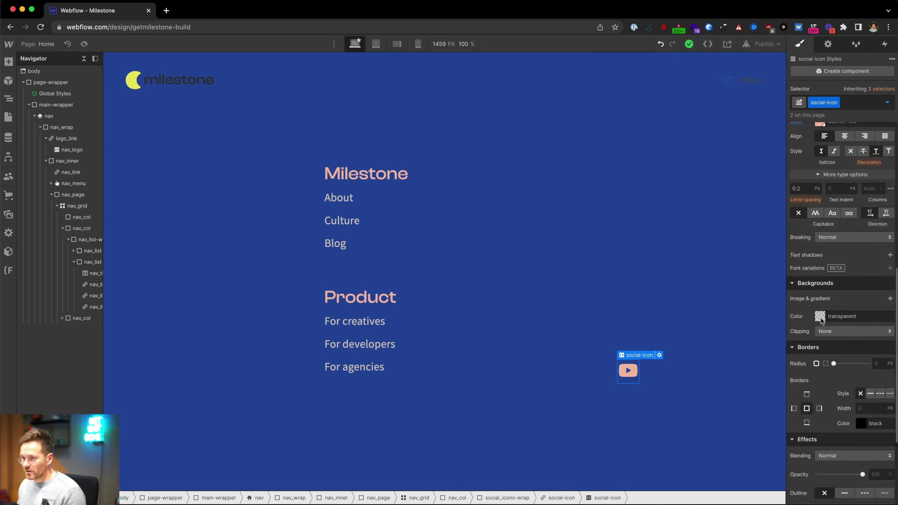
{"action": "scroll", "coordinate": [816, 316], "scroll_direction": "up", "scroll_amount": 5}
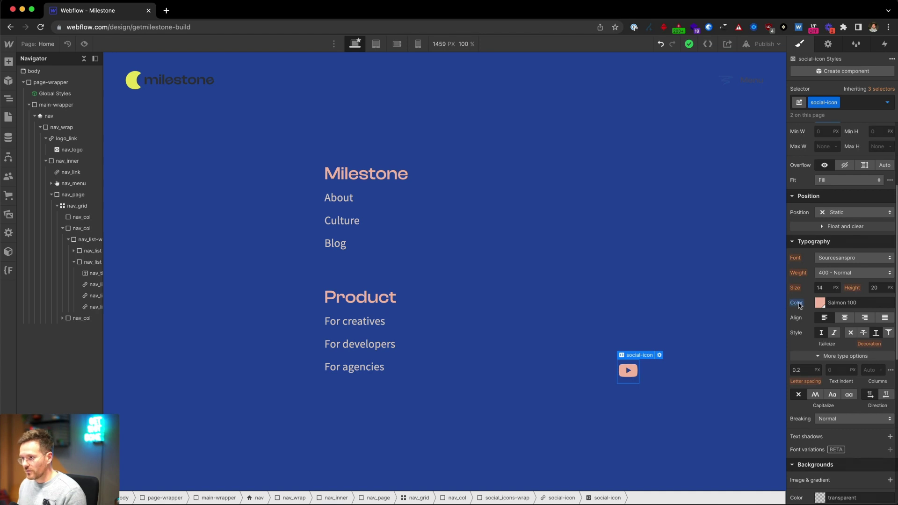
{"action": "left_click", "coordinate": [820, 303]}
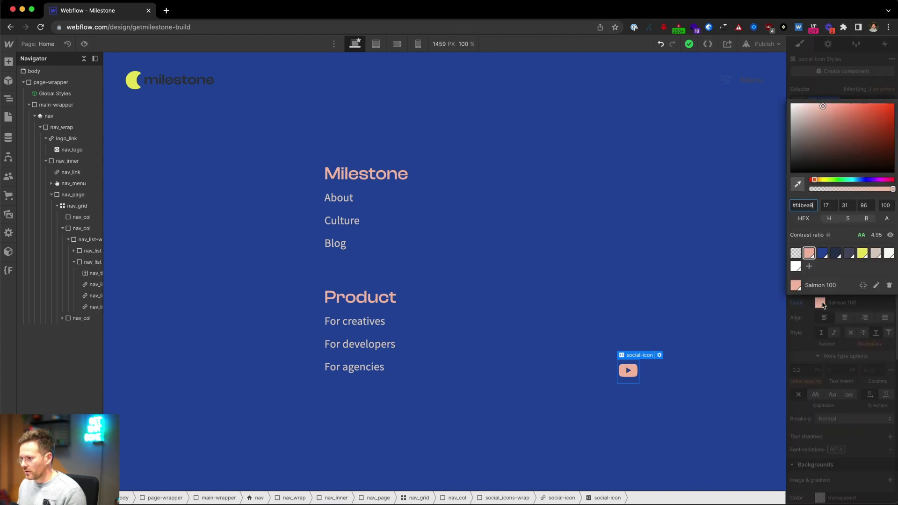
{"action": "left_click", "coordinate": [863, 253]}
{"action": "left_click", "coordinate": [809, 254]}
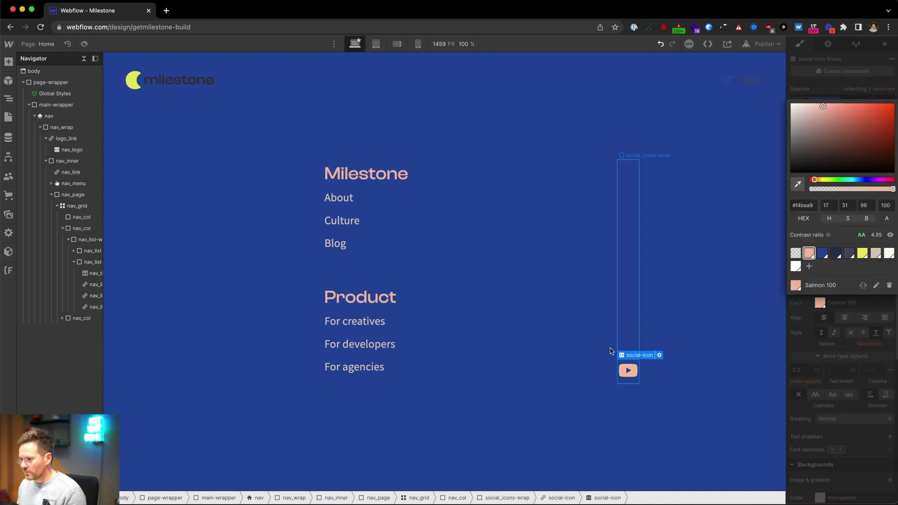
{"action": "left_click", "coordinate": [835, 254]}
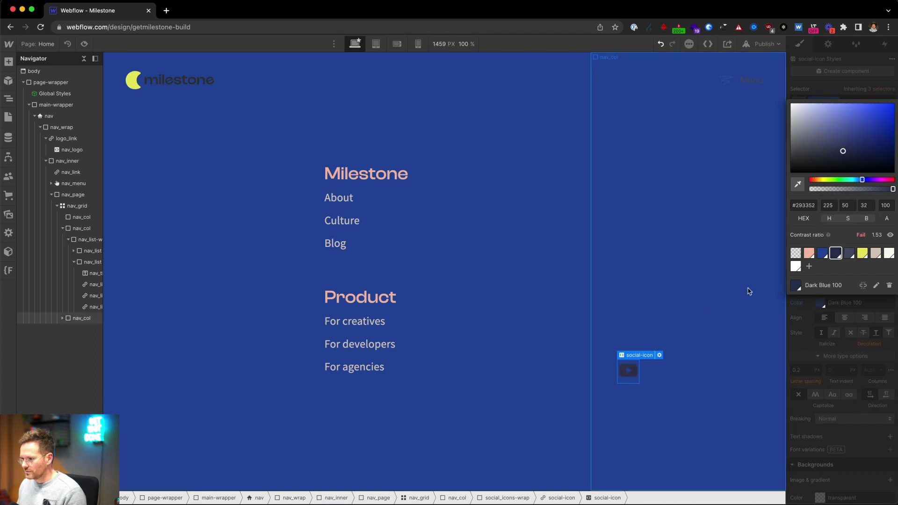
{"action": "left_click", "coordinate": [809, 254]}
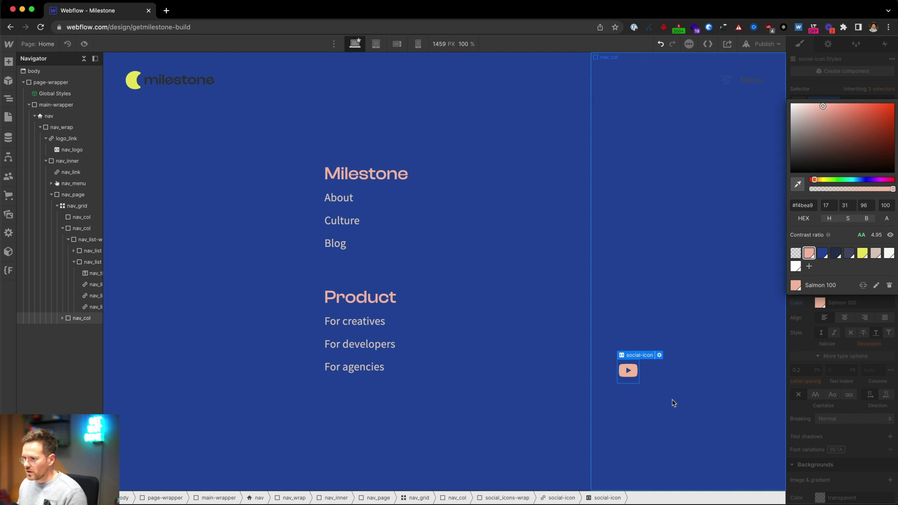
{"action": "left_click", "coordinate": [826, 403]}
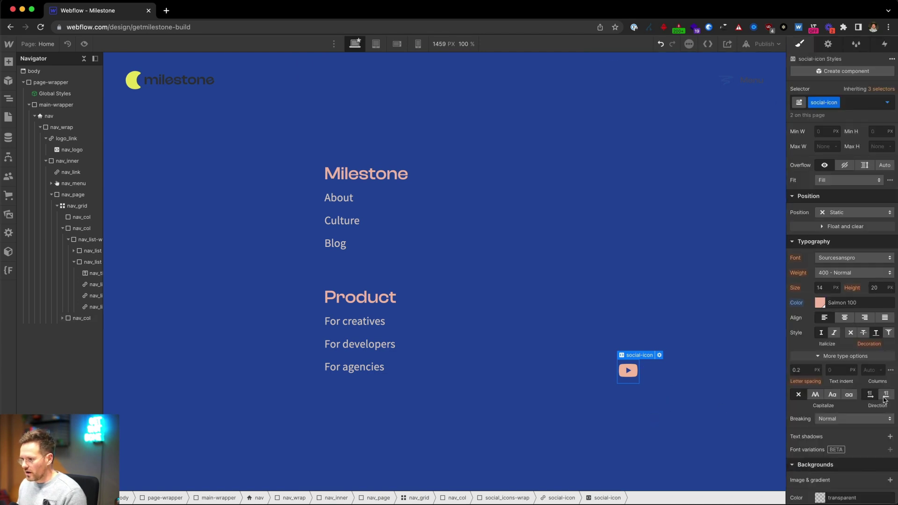
{"action": "scroll", "coordinate": [833, 378], "scroll_direction": "down", "scroll_amount": 7}
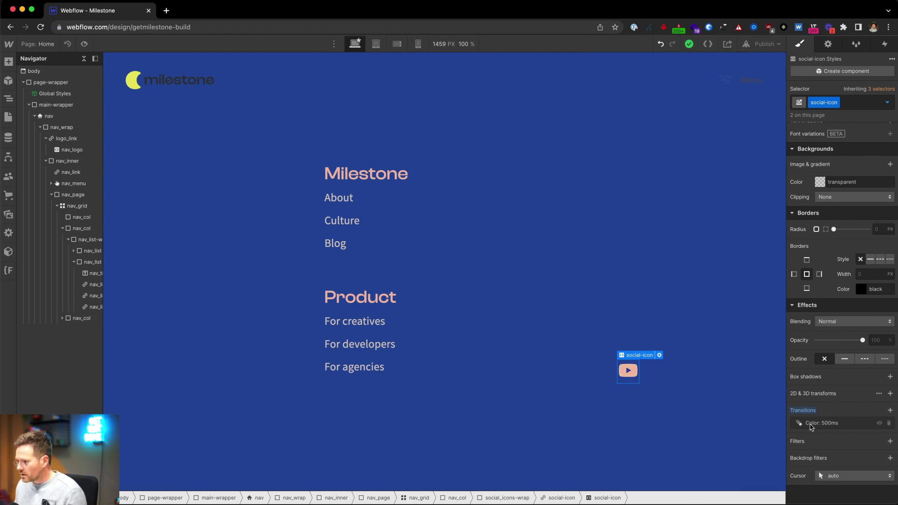
- Check the icon's Lemon 100 colour in the Hover state, then return to the None state
{"action": "left_click", "coordinate": [887, 102]}
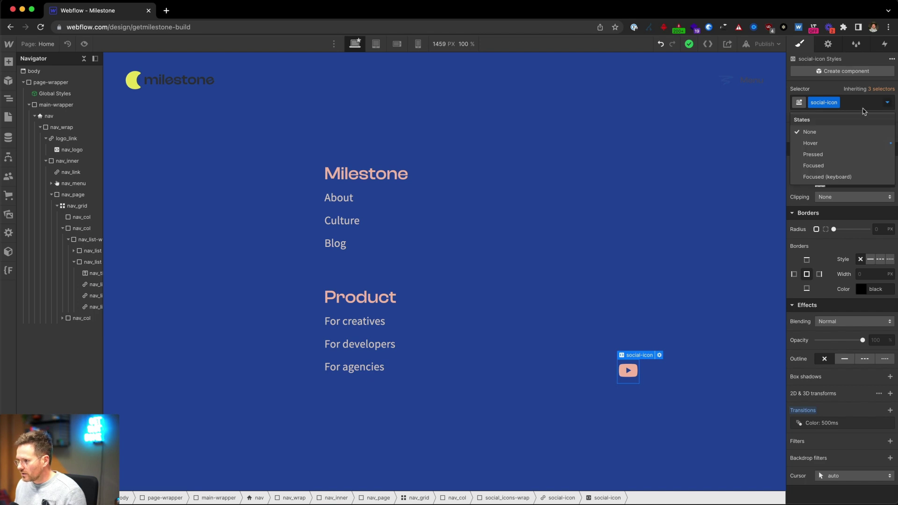
{"action": "left_click", "coordinate": [811, 143]}
{"action": "scroll", "coordinate": [885, 265], "scroll_direction": "up", "scroll_amount": 8}
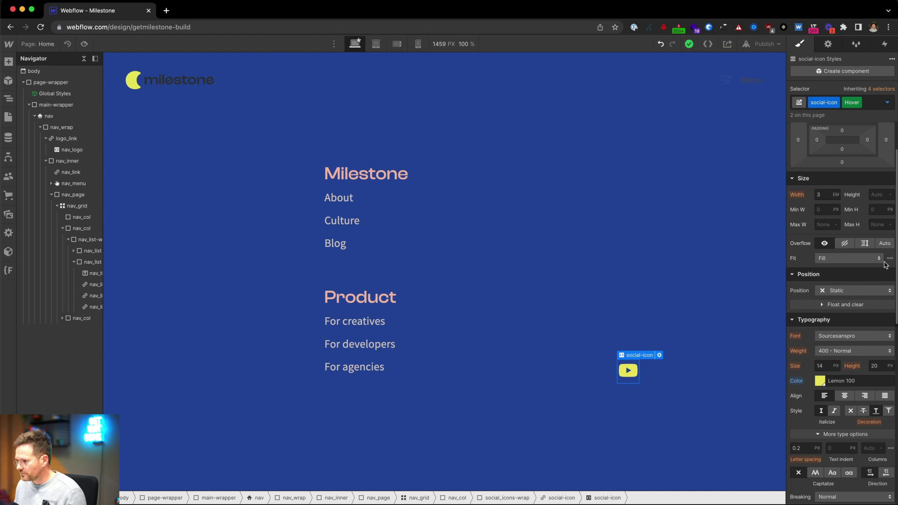
{"action": "left_click", "coordinate": [819, 382]}
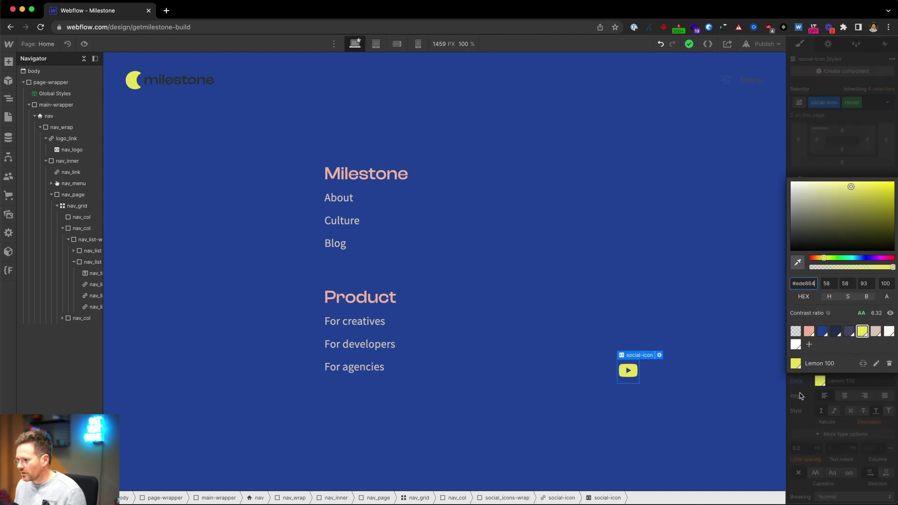
{"action": "left_click", "coordinate": [820, 380]}
{"action": "right_click", "coordinate": [819, 381]}
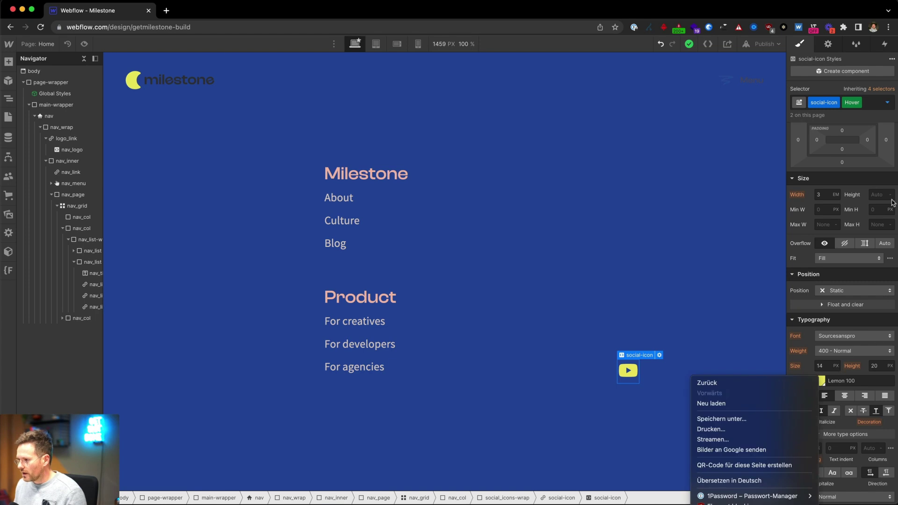
{"action": "left_click", "coordinate": [888, 102]}
{"action": "left_click", "coordinate": [888, 102]}
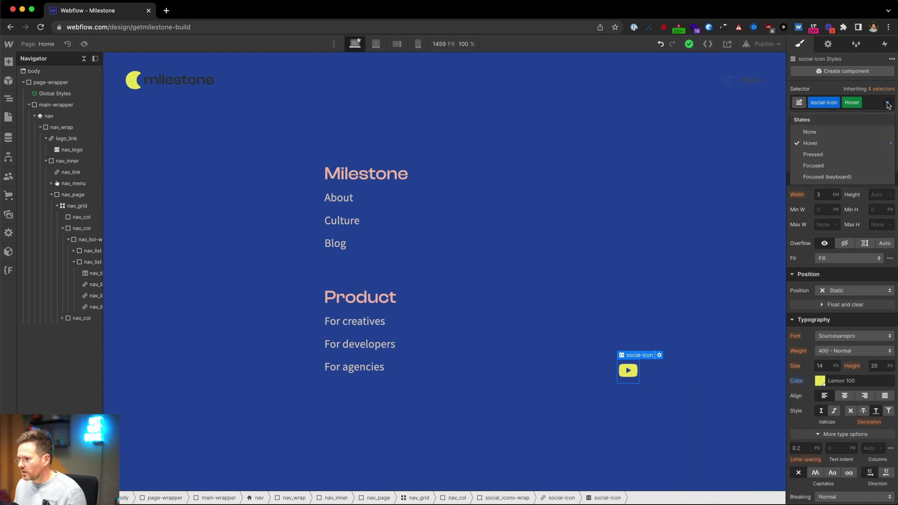
{"action": "left_click", "coordinate": [800, 135]}
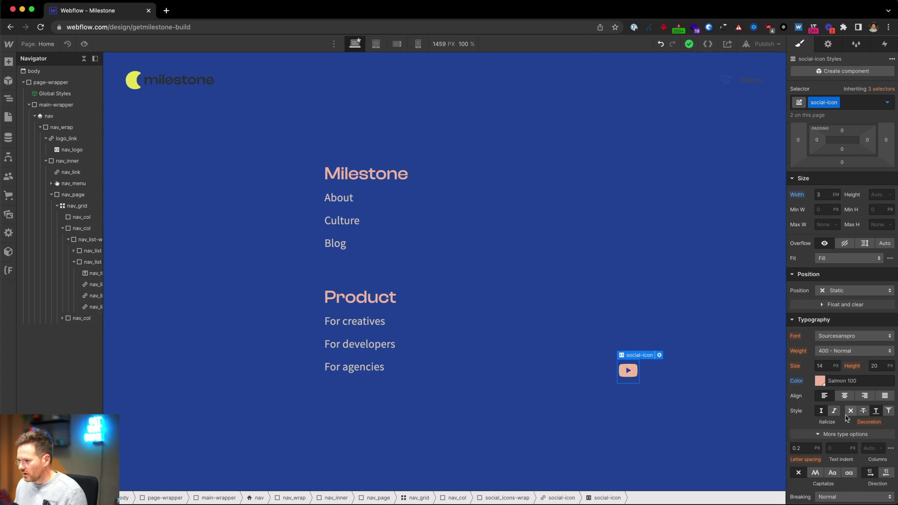
- Set the social icon's cursor to pointer and preview the hover fade
{"action": "scroll", "coordinate": [846, 418], "scroll_direction": "down", "scroll_amount": 10}
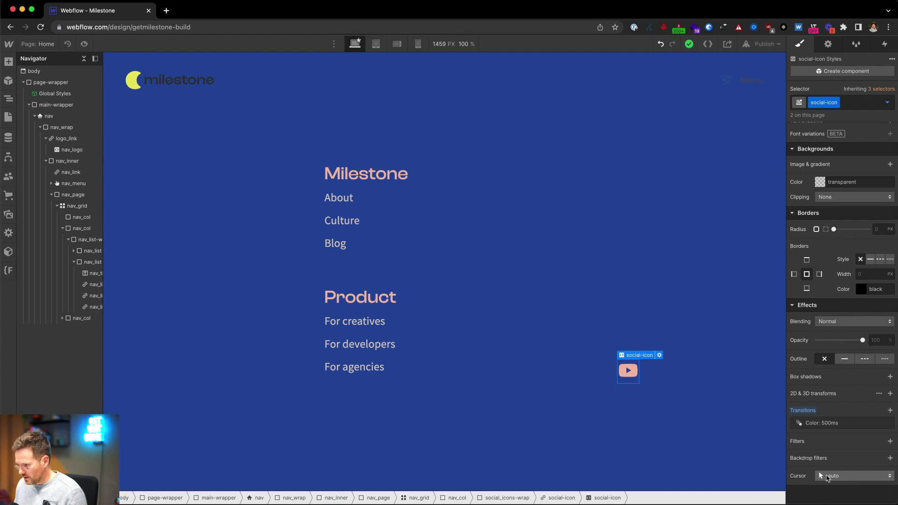
{"action": "left_click", "coordinate": [836, 476]}
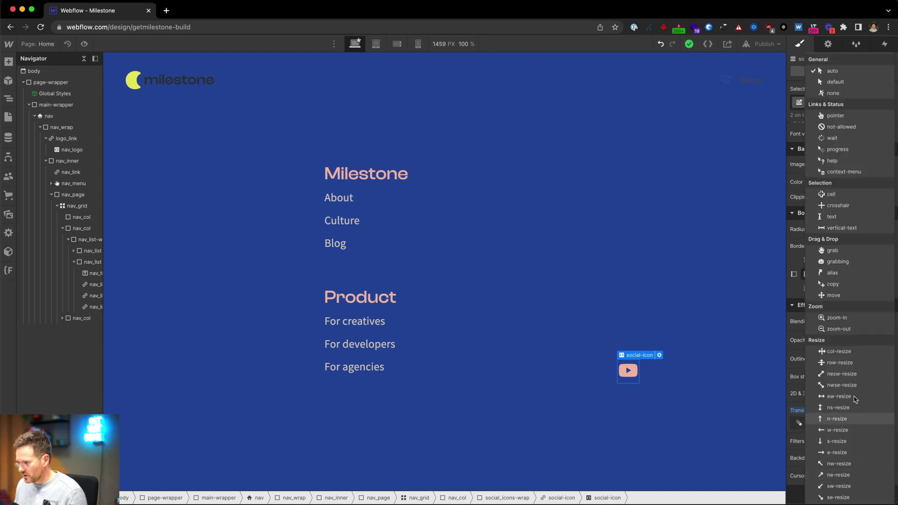
{"action": "left_click", "coordinate": [829, 115]}
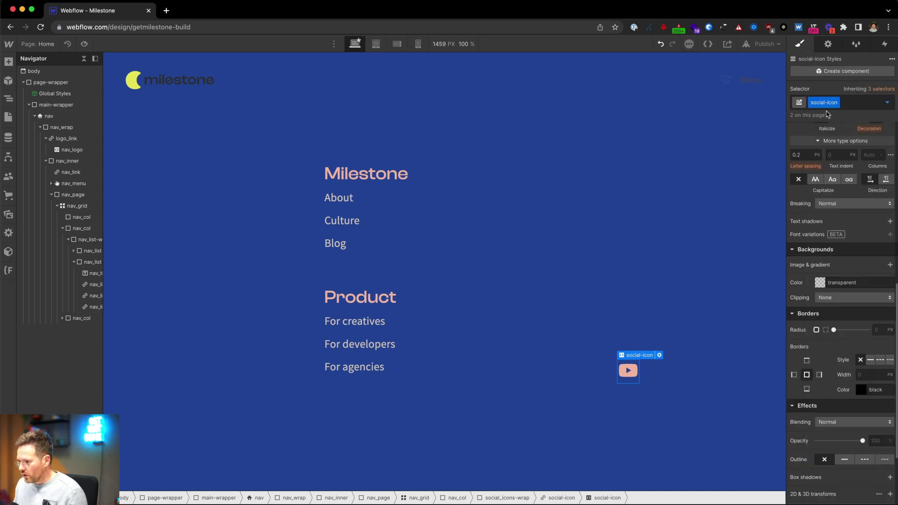
{"action": "left_click", "coordinate": [85, 44]}
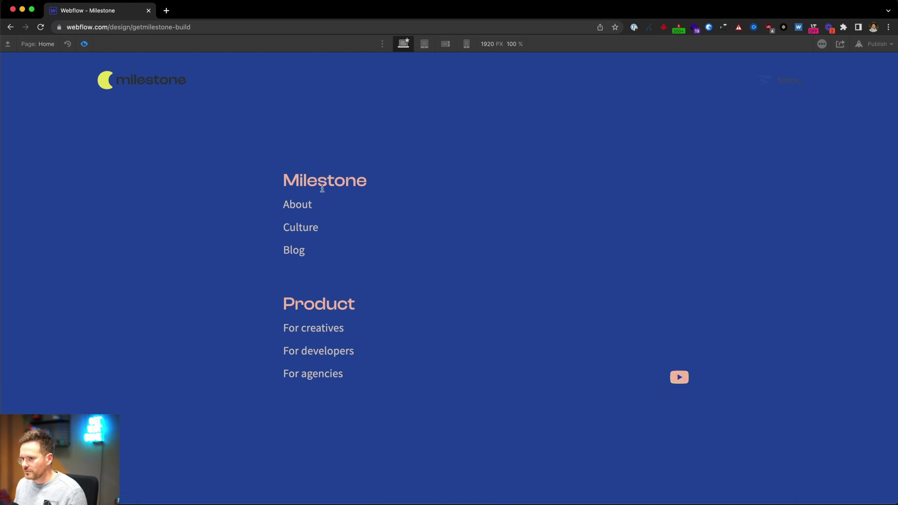
{"action": "left_click", "coordinate": [85, 44]}
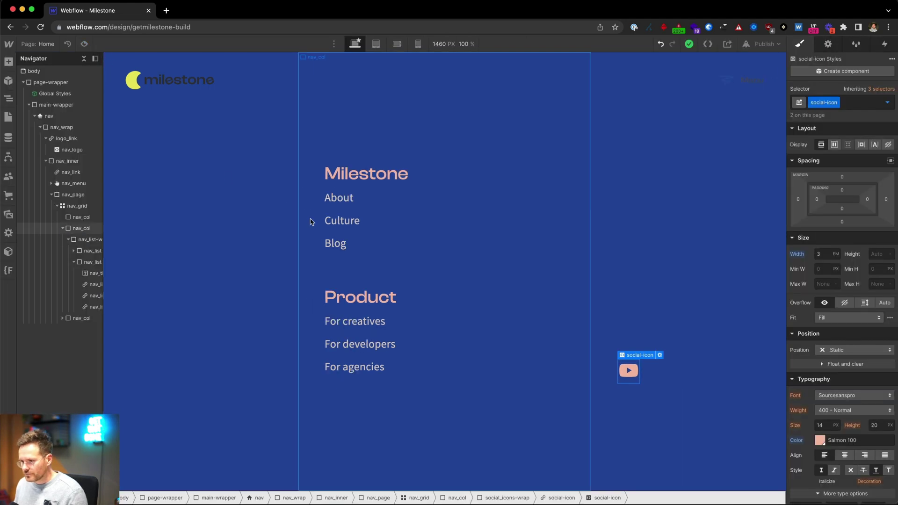
- Add a 400 ms font colour transition to the nav links, starting from the About link
{"action": "left_click", "coordinate": [340, 202]}
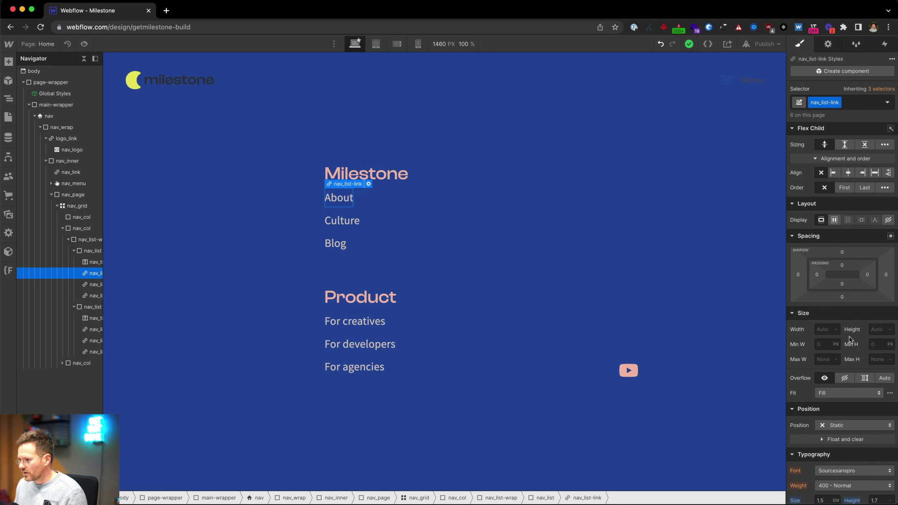
{"action": "scroll", "coordinate": [850, 339], "scroll_direction": "down", "scroll_amount": 10}
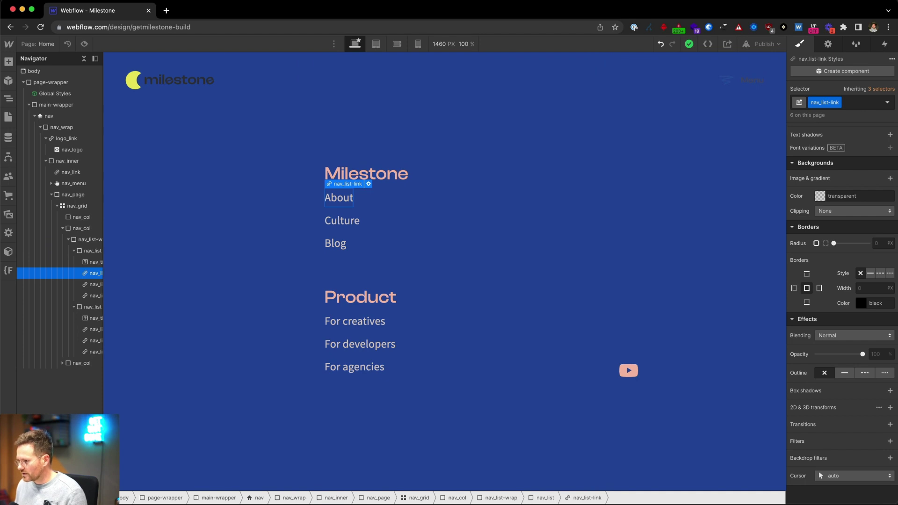
{"action": "left_click", "coordinate": [890, 424]}
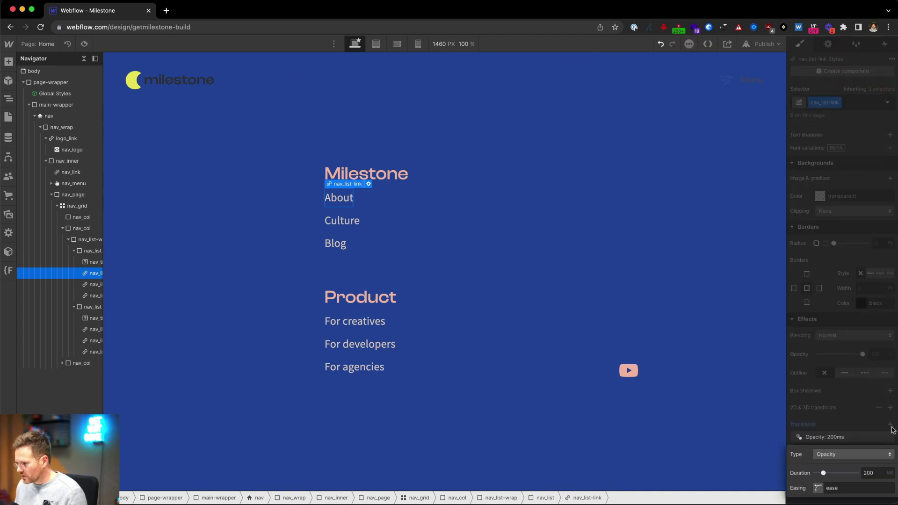
{"action": "left_click", "coordinate": [835, 455]}
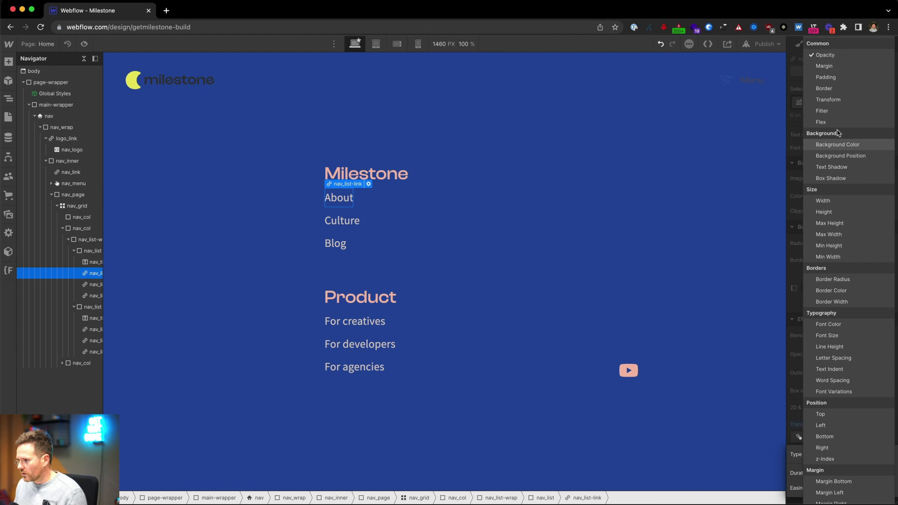
{"action": "left_click", "coordinate": [824, 324]}
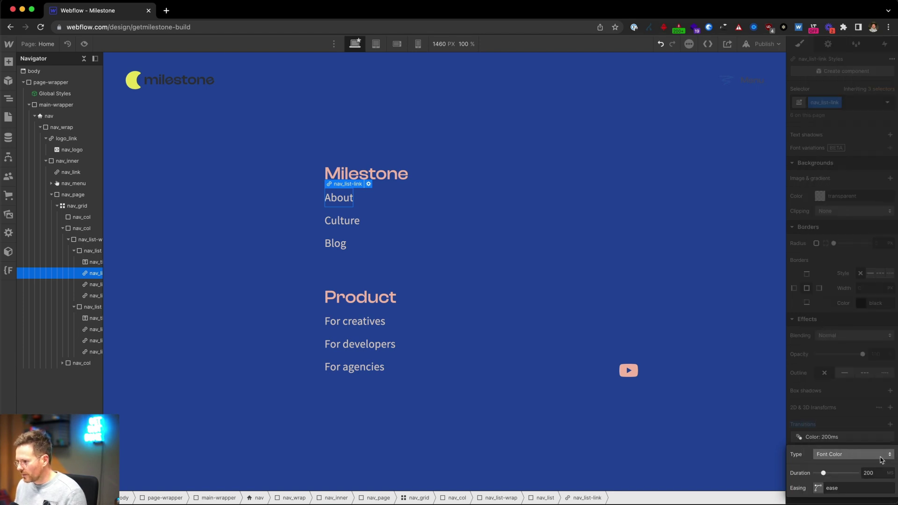
{"action": "double_click", "coordinate": [868, 473]}
{"action": "type", "text": "400"}
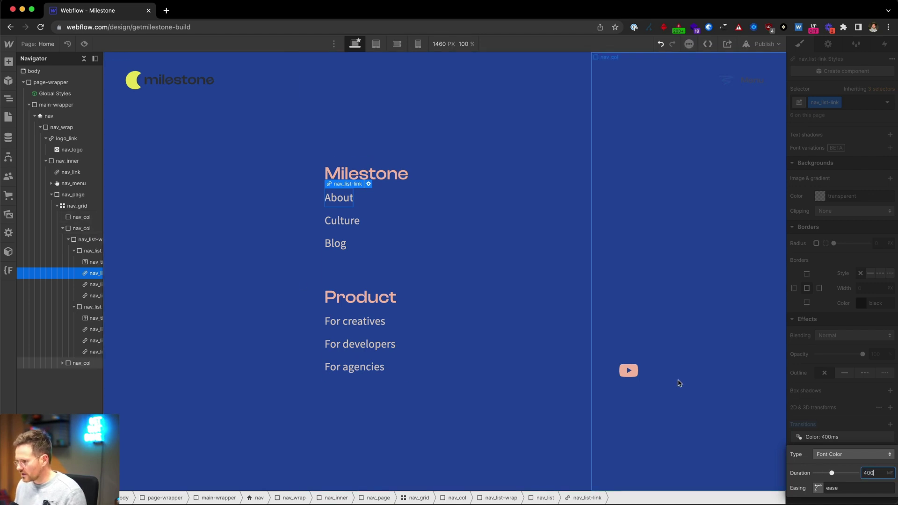
{"action": "left_click", "coordinate": [844, 407]}
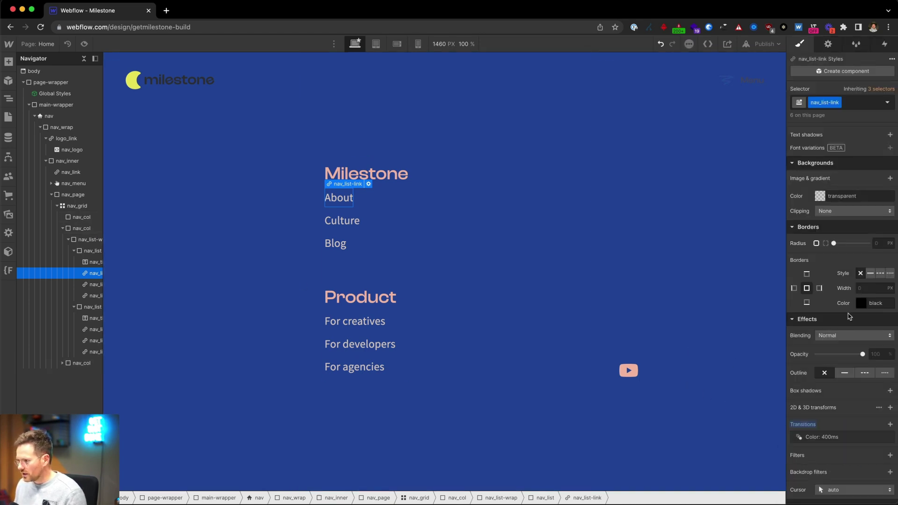
{"action": "scroll", "coordinate": [847, 246], "scroll_direction": "up", "scroll_amount": 5}
- Make the links' Hover state text colour Lemon 100, then preview the hover effect
{"action": "left_click", "coordinate": [887, 100]}
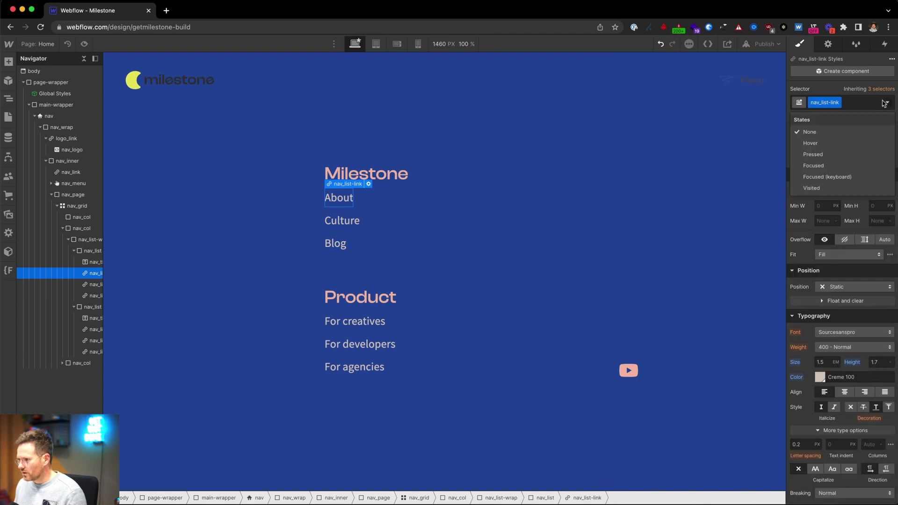
{"action": "left_click", "coordinate": [819, 143]}
{"action": "scroll", "coordinate": [850, 378], "scroll_direction": "down", "scroll_amount": 2}
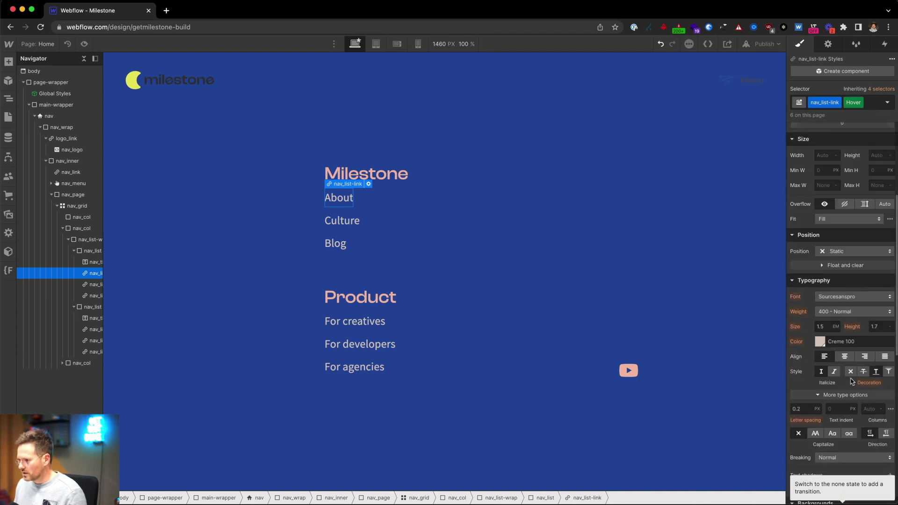
{"action": "scroll", "coordinate": [814, 350], "scroll_direction": "down", "scroll_amount": 1}
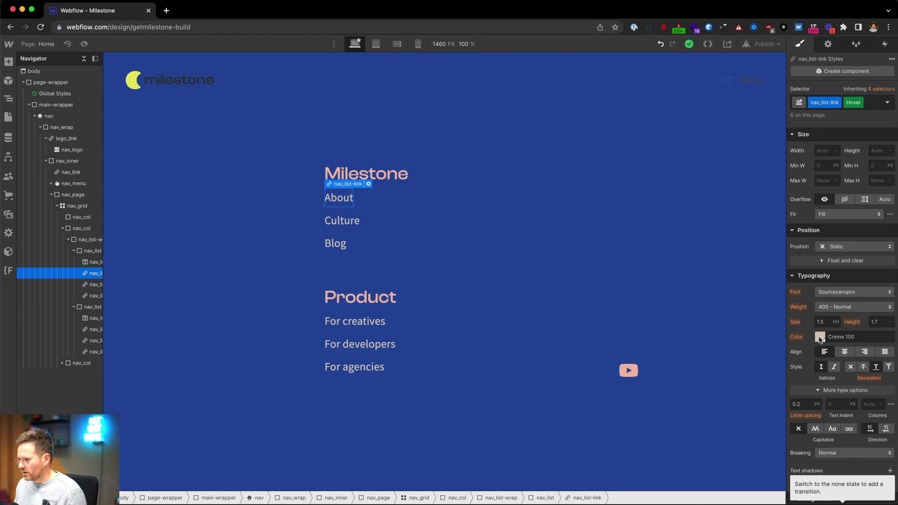
{"action": "left_click", "coordinate": [819, 337]}
{"action": "left_click", "coordinate": [862, 287]}
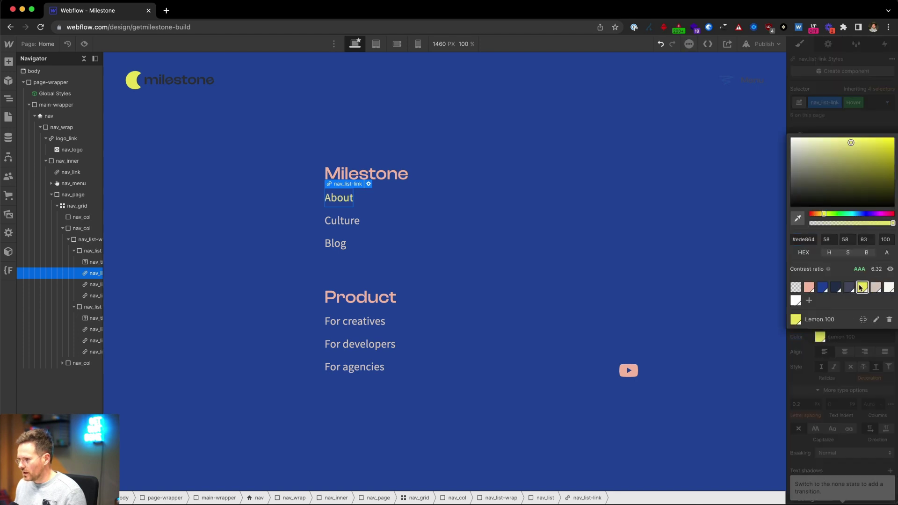
{"action": "left_click", "coordinate": [845, 78]}
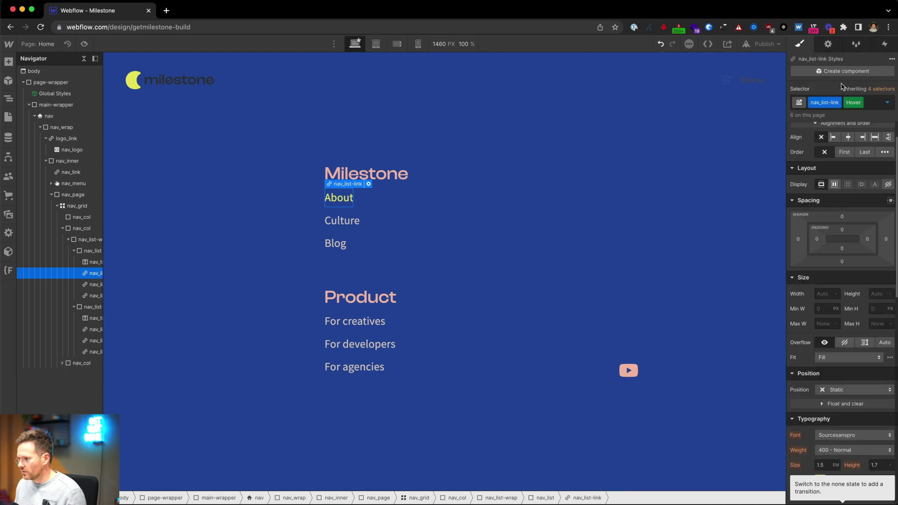
{"action": "left_click", "coordinate": [887, 103]}
{"action": "left_click", "coordinate": [811, 131]}
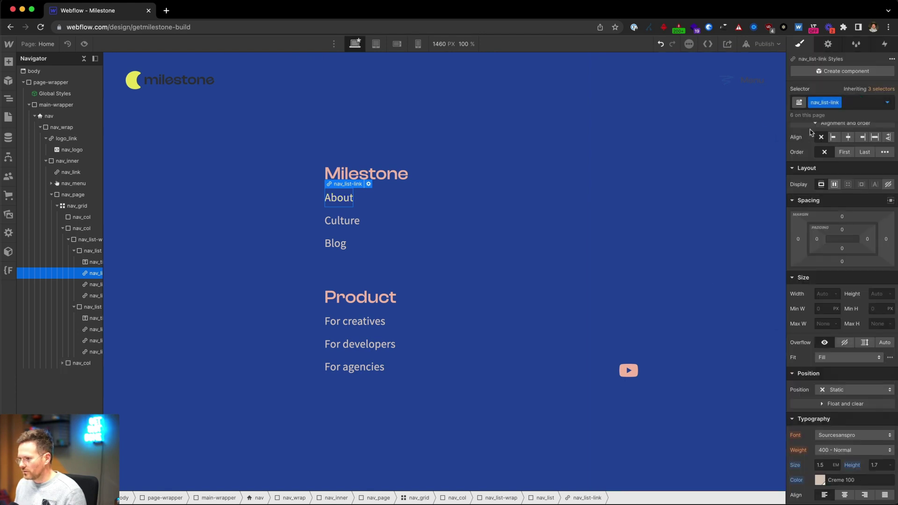
{"action": "left_click", "coordinate": [84, 44]}
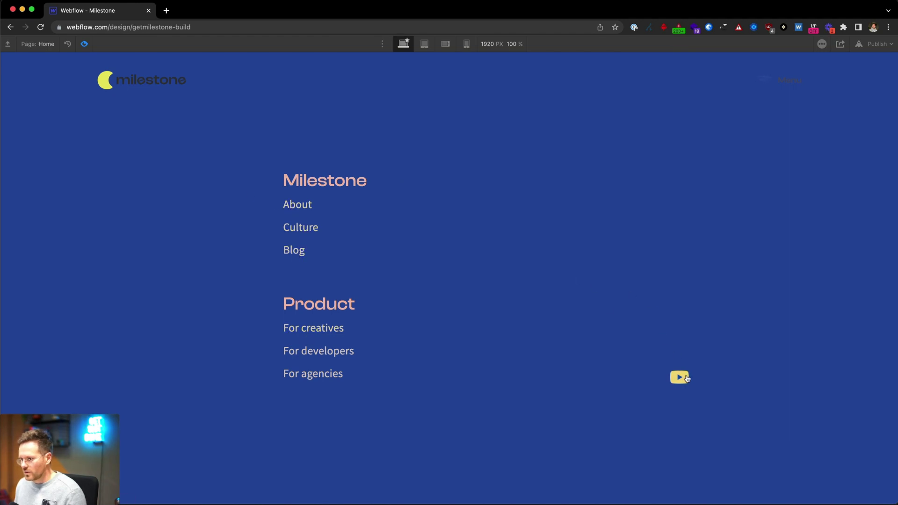
{"action": "left_click", "coordinate": [84, 44]}
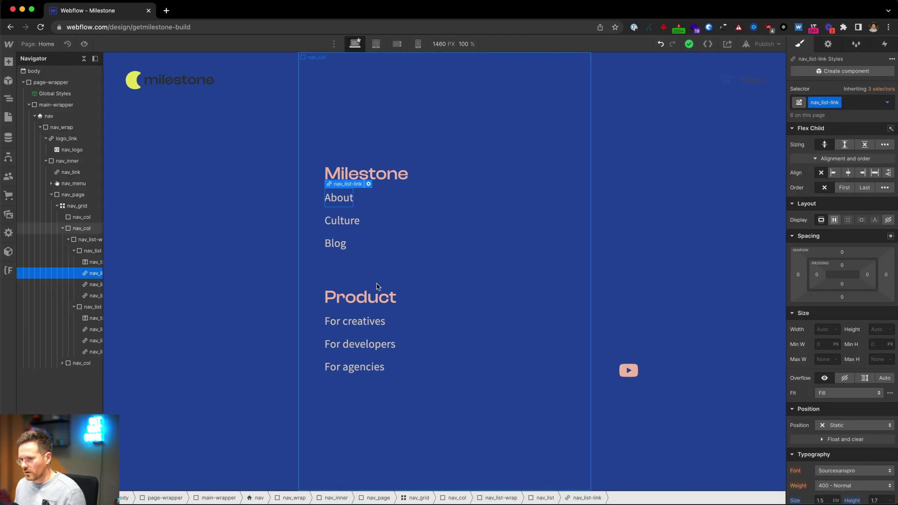
- Select the link wrapping the YouTube social icon
{"action": "left_click", "coordinate": [632, 370]}
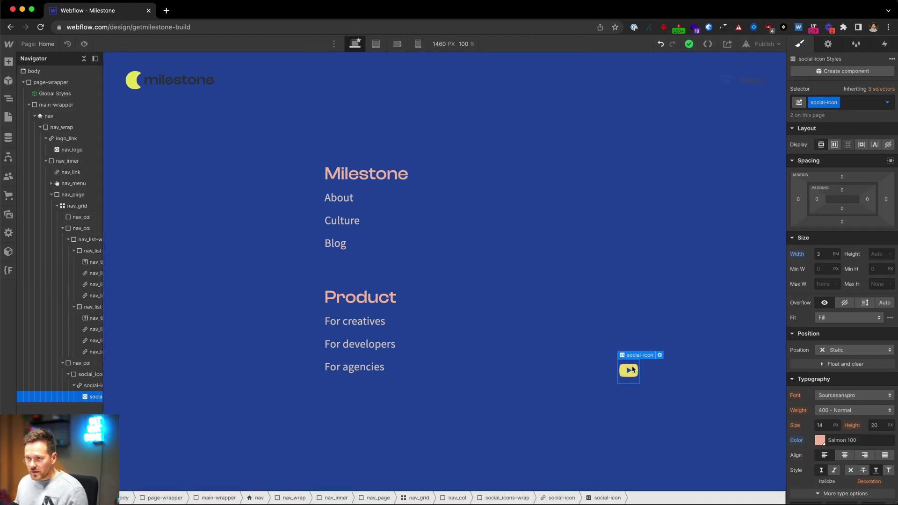
{"action": "left_click", "coordinate": [87, 385]}
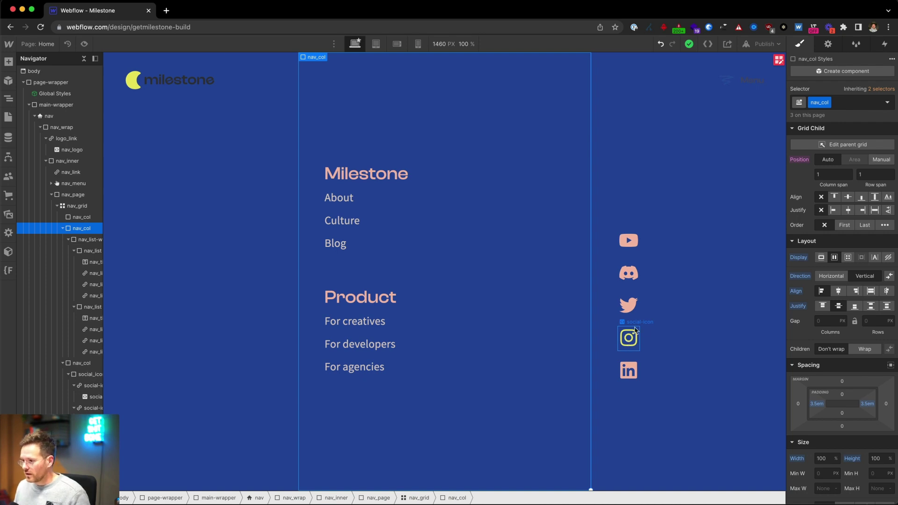
{"action": "double_click", "coordinate": [633, 333]}
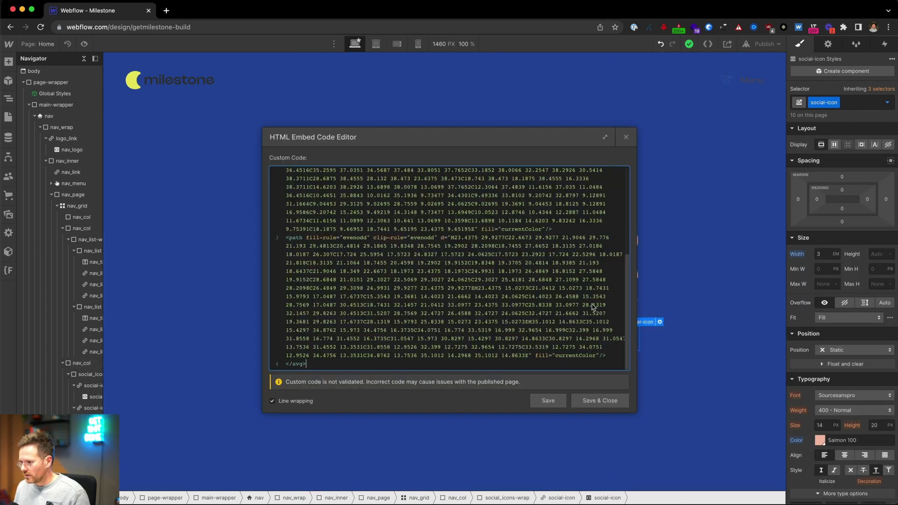
{"action": "scroll", "coordinate": [435, 286], "scroll_direction": "up", "scroll_amount": 5}
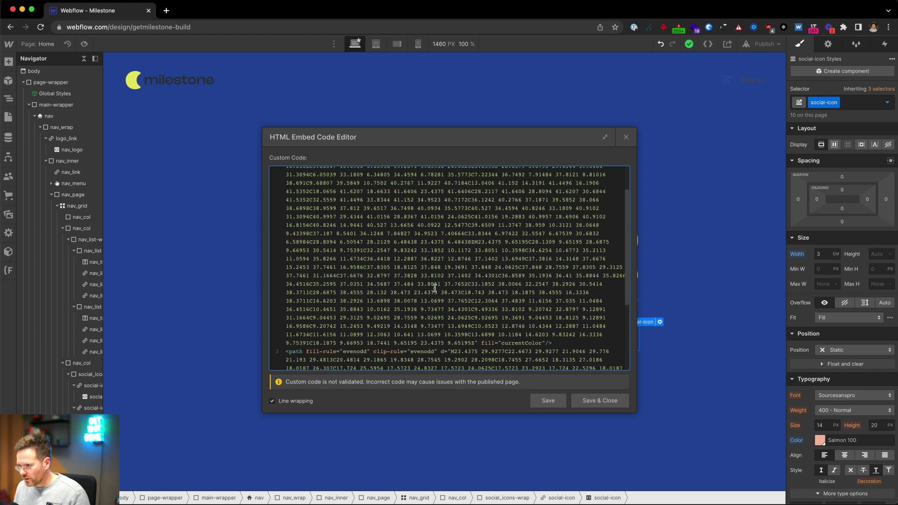
{"action": "scroll", "coordinate": [435, 287], "scroll_direction": "down", "scroll_amount": 3}
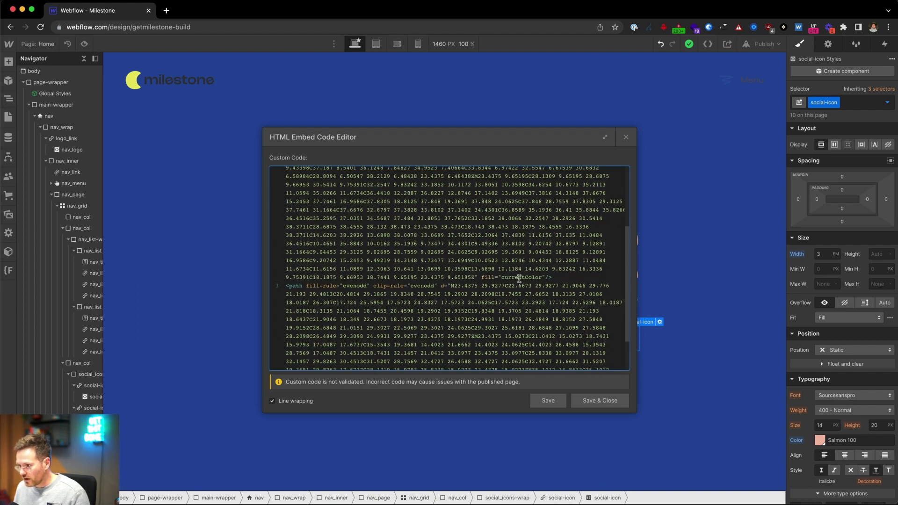
{"action": "scroll", "coordinate": [517, 278], "scroll_direction": "down", "scroll_amount": 2}
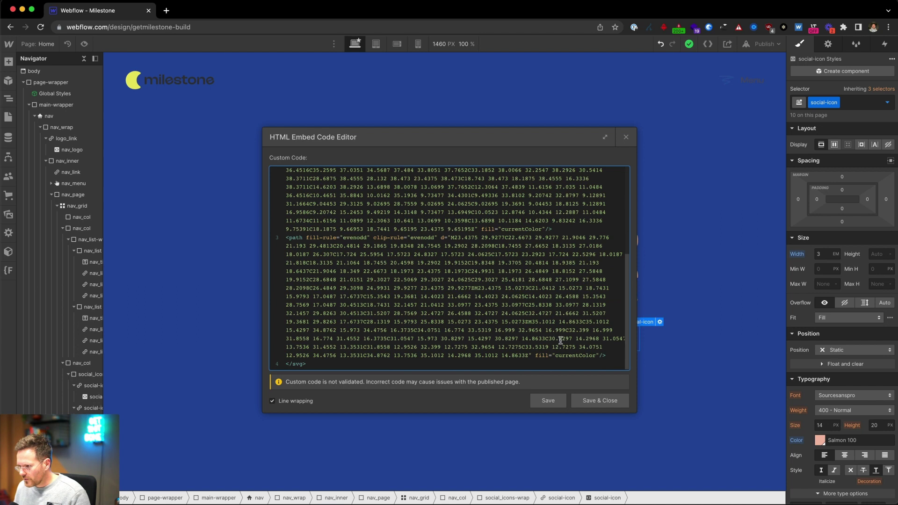
{"action": "double_click", "coordinate": [574, 356]}
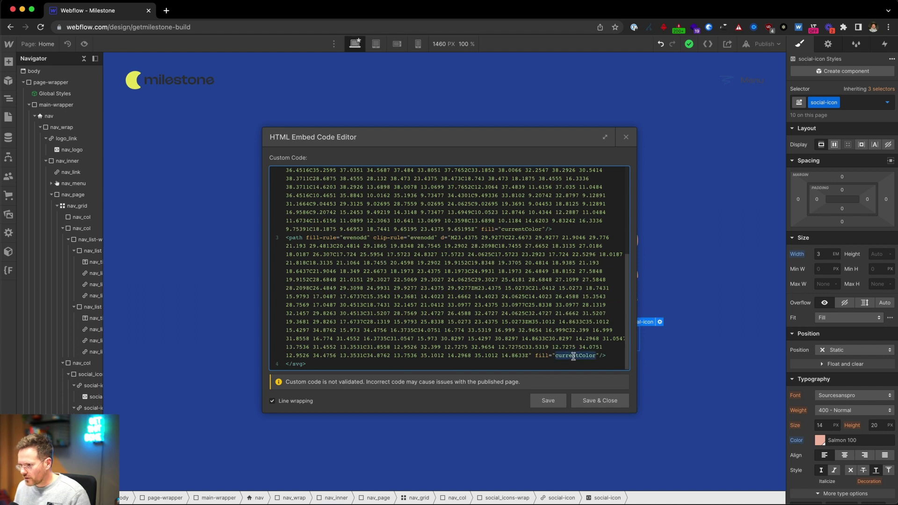
{"action": "left_click", "coordinate": [626, 137]}
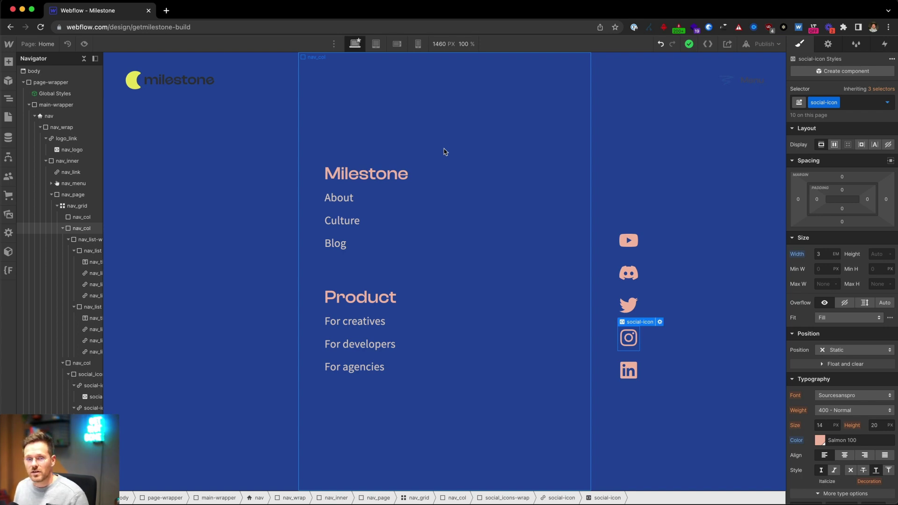
{"action": "left_click", "coordinate": [608, 302]}
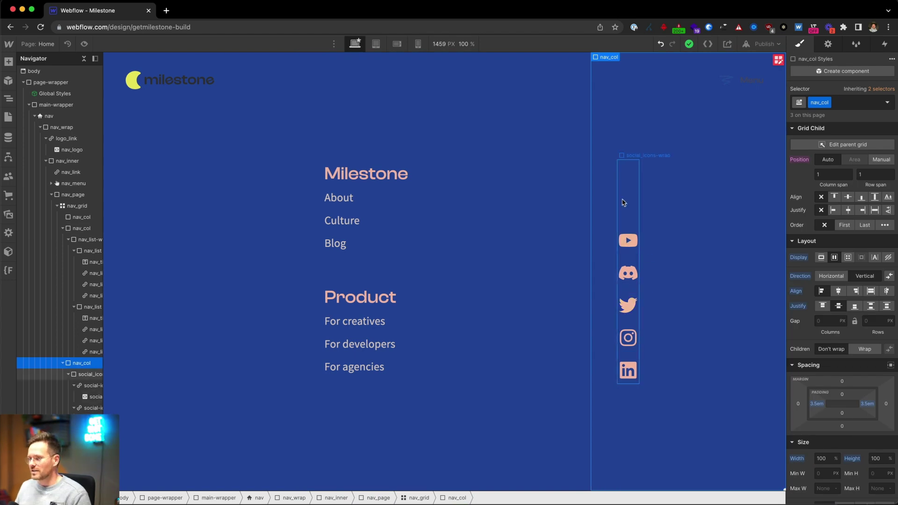
{"action": "left_click", "coordinate": [622, 201]}
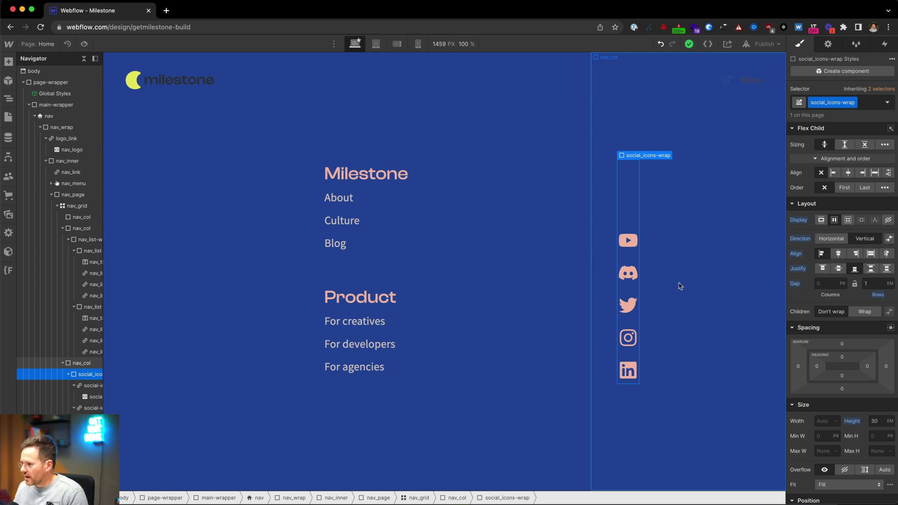
{"action": "left_click", "coordinate": [876, 422]}
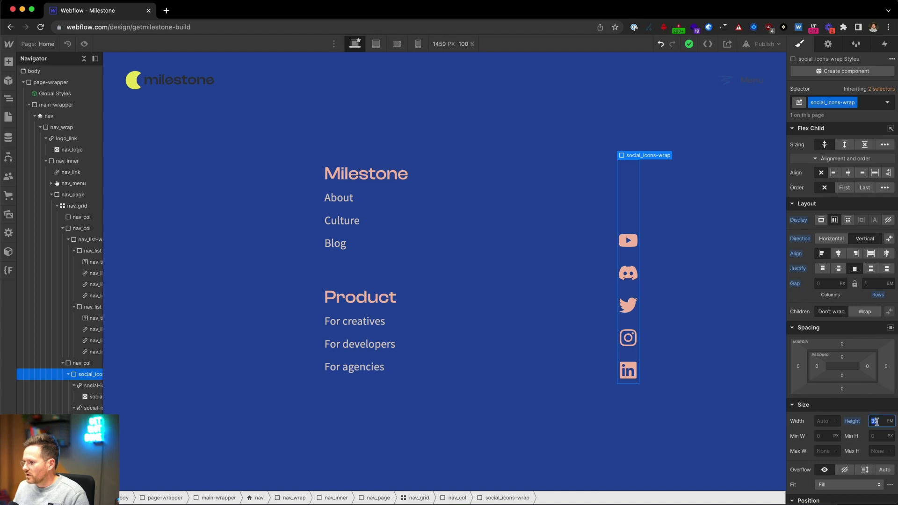
{"action": "key", "text": "Up"}
{"action": "key", "text": "Up"}
{"action": "key", "text": "Up"}
{"action": "key", "text": "Down"}
{"action": "key", "text": "Down"}
{"action": "key", "text": "Down"}
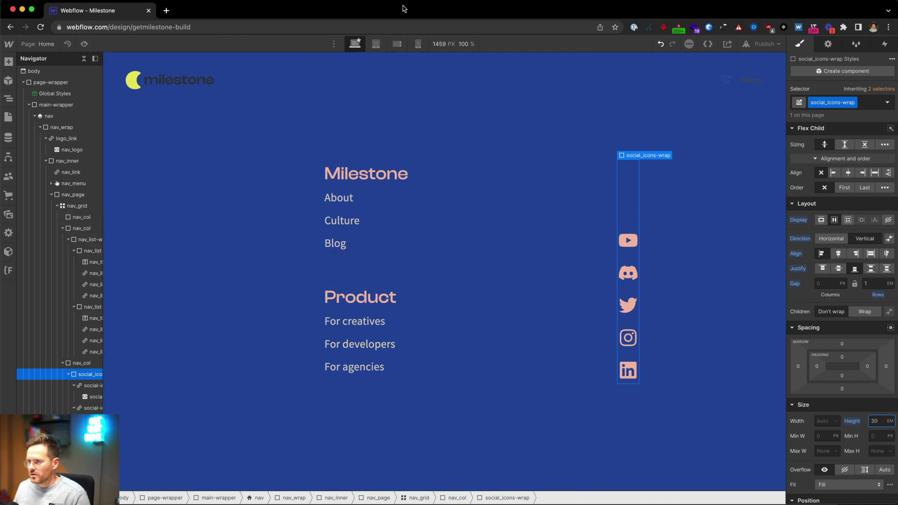
{"action": "left_click", "coordinate": [374, 45]}
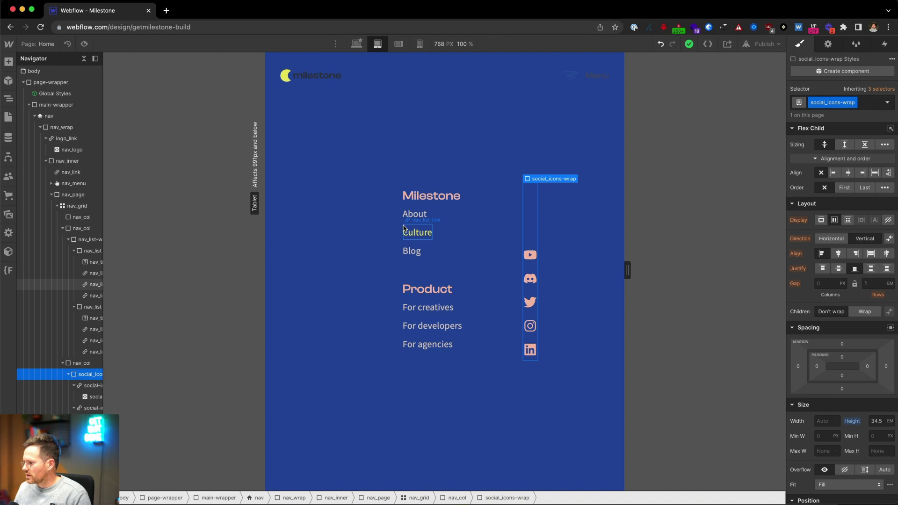
{"action": "left_click", "coordinate": [399, 44]}
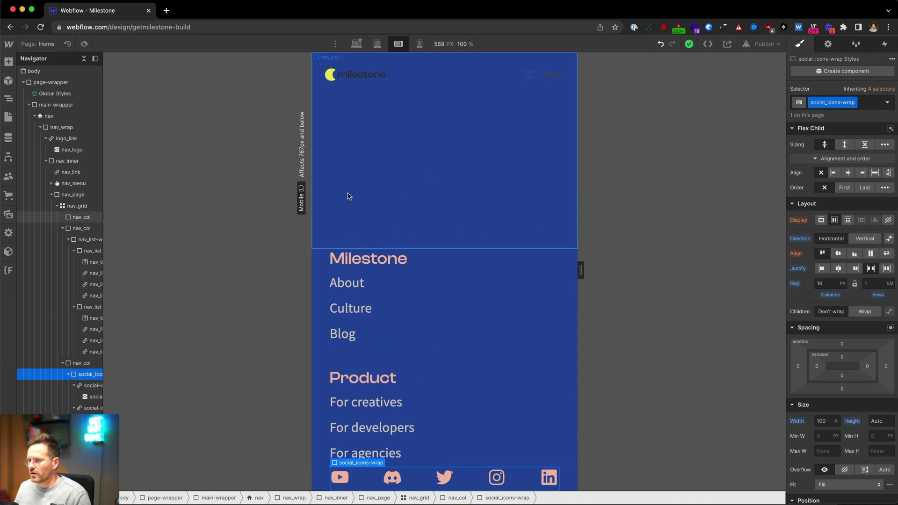
{"action": "left_click", "coordinate": [356, 44]}
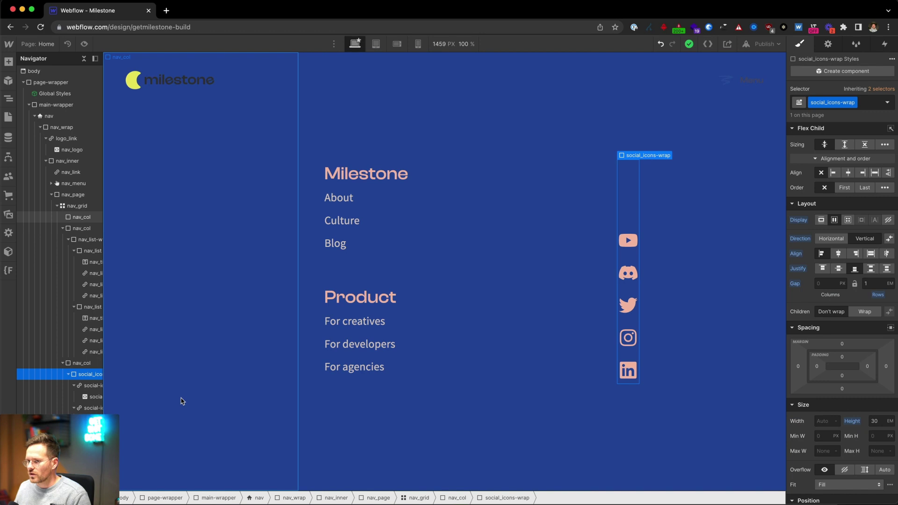
{"action": "left_click", "coordinate": [235, 181]}
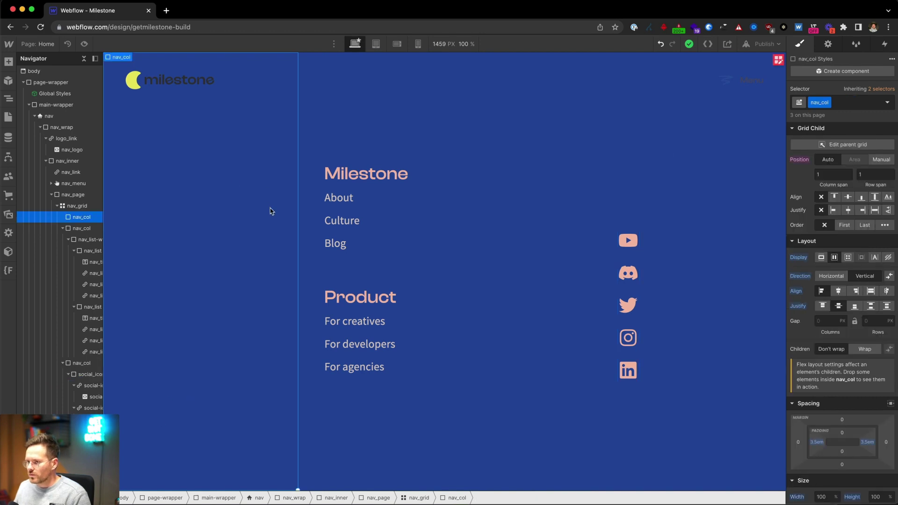
- Give the three nav columns the is-left, is-center and is-right combo classes
{"action": "left_click", "coordinate": [63, 229]}
{"action": "left_click", "coordinate": [63, 240]}
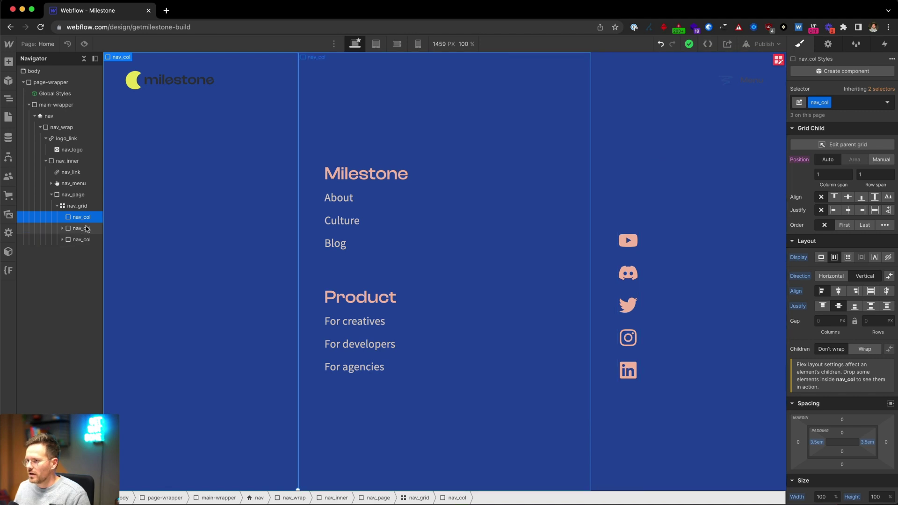
{"action": "key", "text": "super+Return"}
{"action": "key", "text": "Down"}
{"action": "key", "text": "Down"}
{"action": "key", "text": "Return"}
{"action": "left_click", "coordinate": [97, 231]}
{"action": "key", "text": "super+Return"}
{"action": "key", "text": "Down"}
{"action": "key", "text": "Down"}
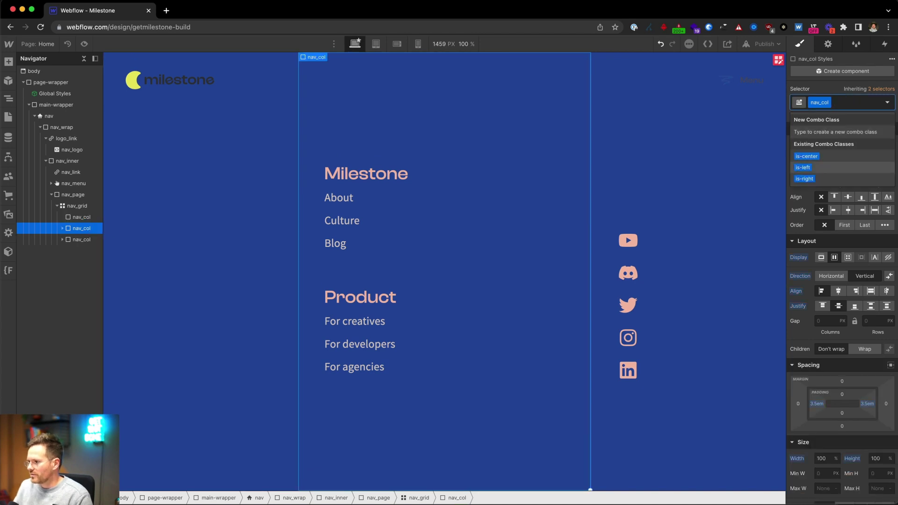
{"action": "key", "text": "Up"}
{"action": "key", "text": "Return"}
{"action": "left_click", "coordinate": [84, 241]}
{"action": "key", "text": "super+Return"}
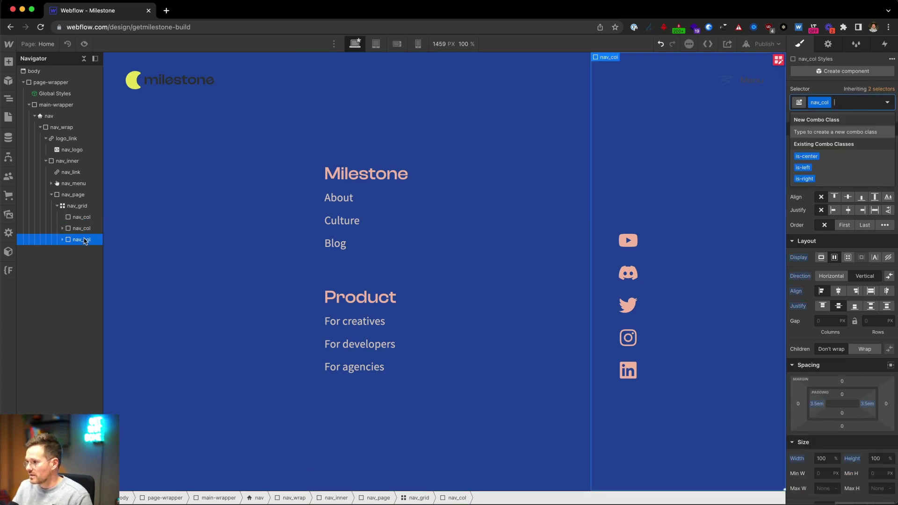
{"action": "key", "text": "Down"}
{"action": "key", "text": "Down"}
{"action": "key", "text": "Down"}
{"action": "key", "text": "Return"}
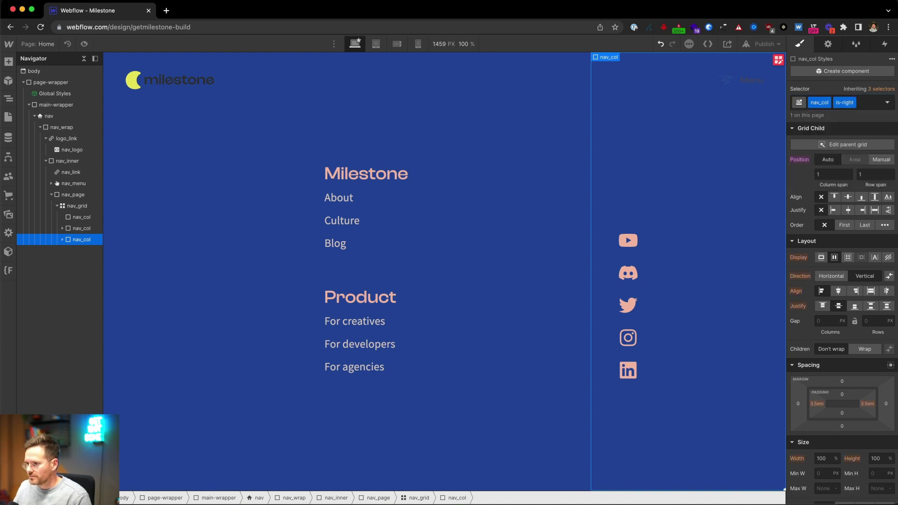
- Check the columns at tablet and 568 px mobile landscape, then select the centre nav column
{"action": "left_click", "coordinate": [87, 218]}
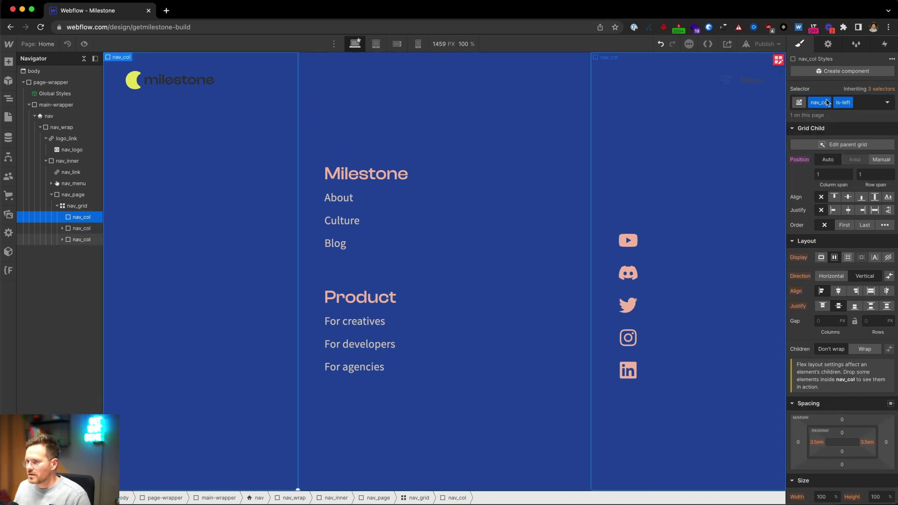
{"action": "left_click", "coordinate": [375, 44]}
{"action": "left_click", "coordinate": [398, 44]}
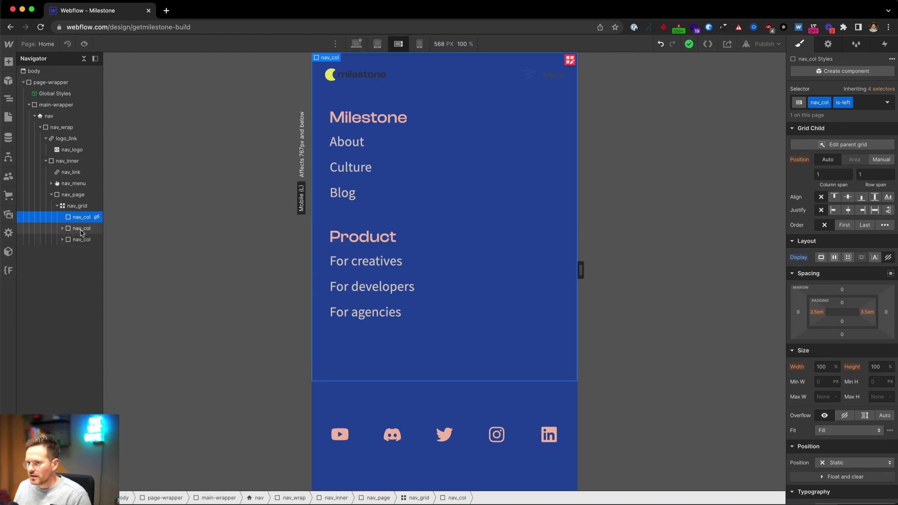
{"action": "left_click", "coordinate": [52, 228]}
{"action": "scroll", "coordinate": [837, 332], "scroll_direction": "down", "scroll_amount": 3}
{"action": "scroll", "coordinate": [837, 333], "scroll_direction": "down", "scroll_amount": 5}
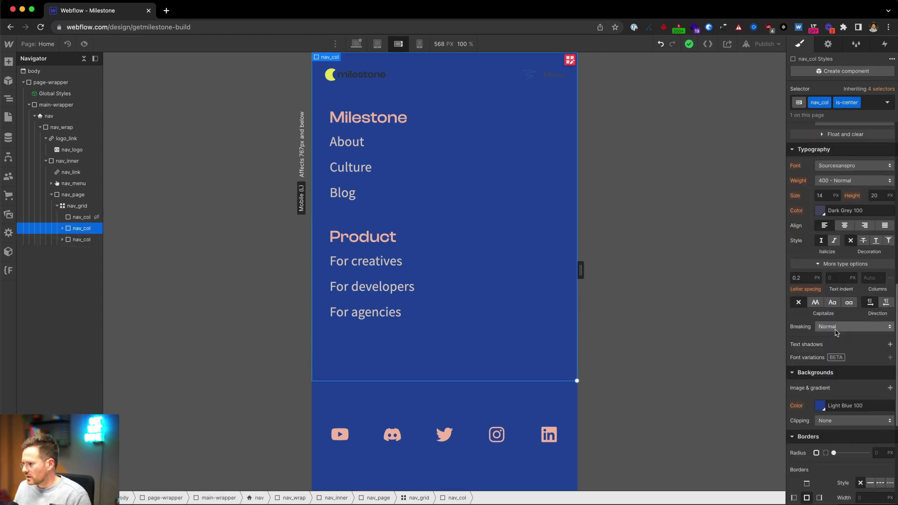
{"action": "scroll", "coordinate": [837, 332], "scroll_direction": "up", "scroll_amount": 9}
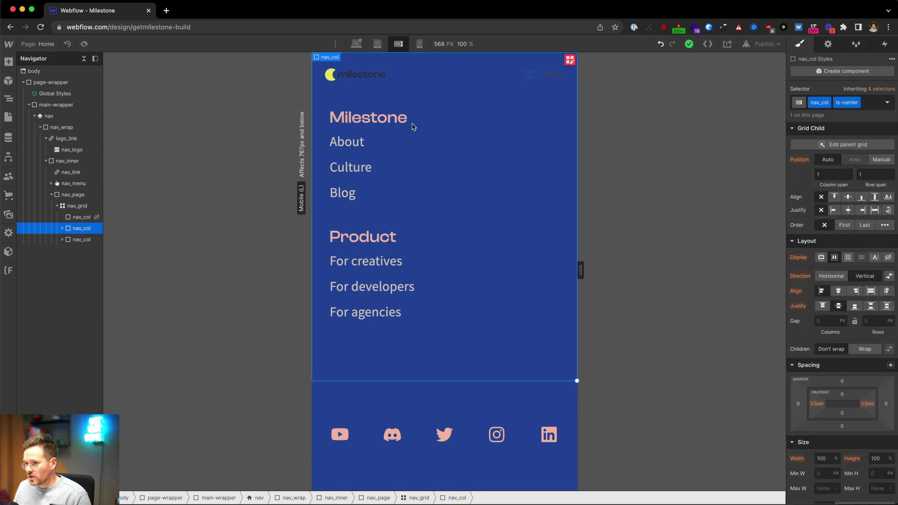
{"action": "left_click", "coordinate": [88, 239]}
{"action": "scroll", "coordinate": [824, 248], "scroll_direction": "down", "scroll_amount": 5}
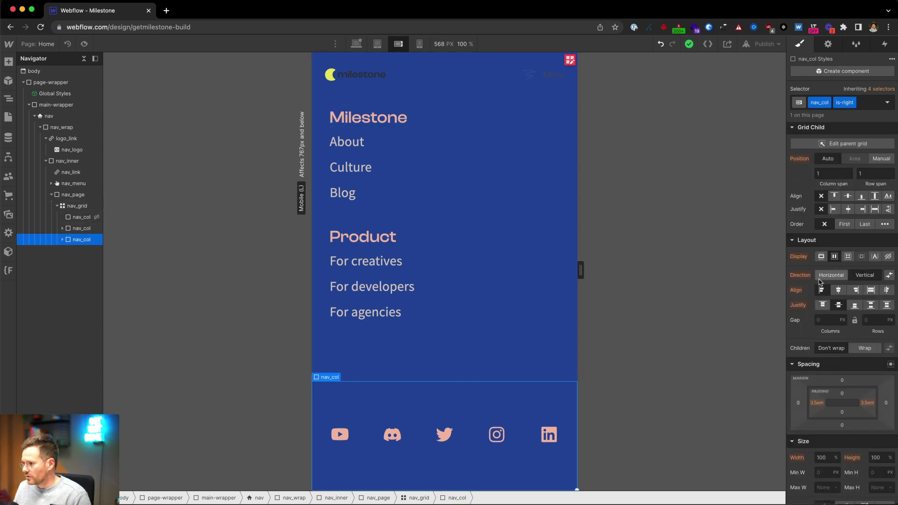
{"action": "scroll", "coordinate": [823, 248], "scroll_direction": "up", "scroll_amount": 6}
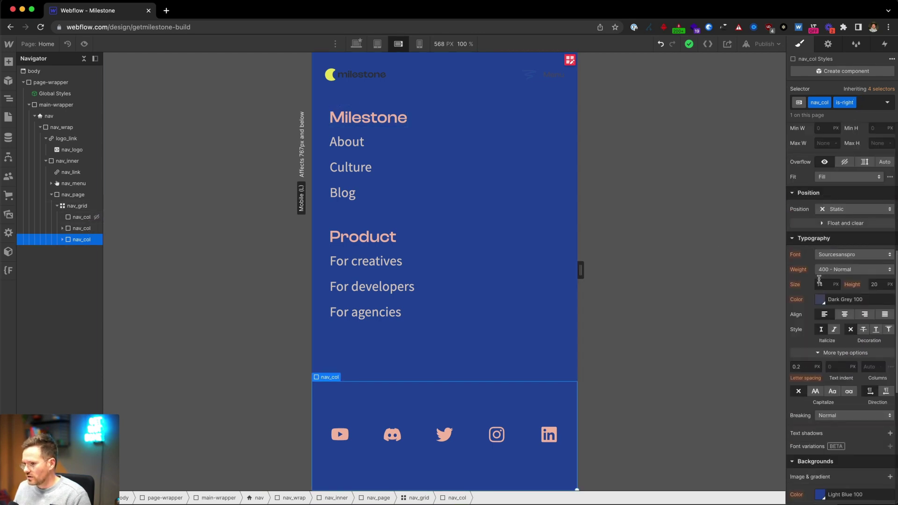
{"action": "left_click", "coordinate": [89, 206]}
{"action": "left_click", "coordinate": [565, 63]}
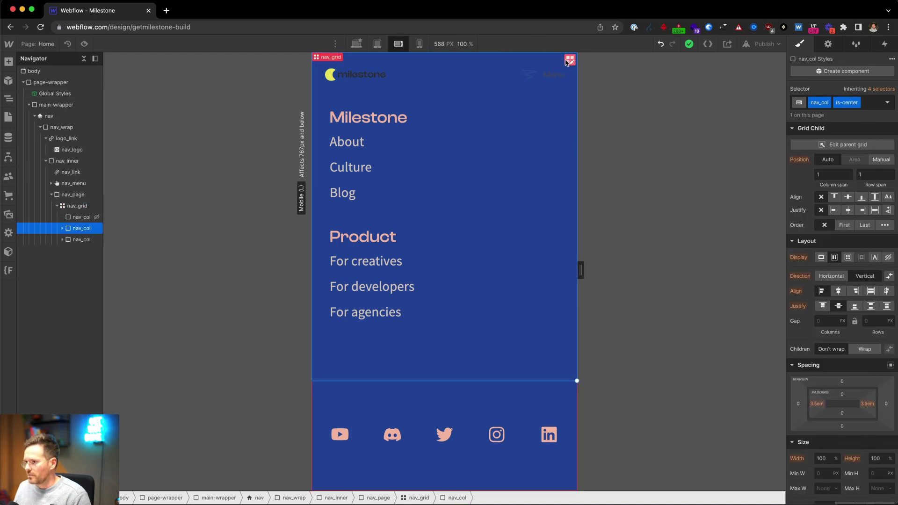
{"action": "left_click", "coordinate": [569, 60]}
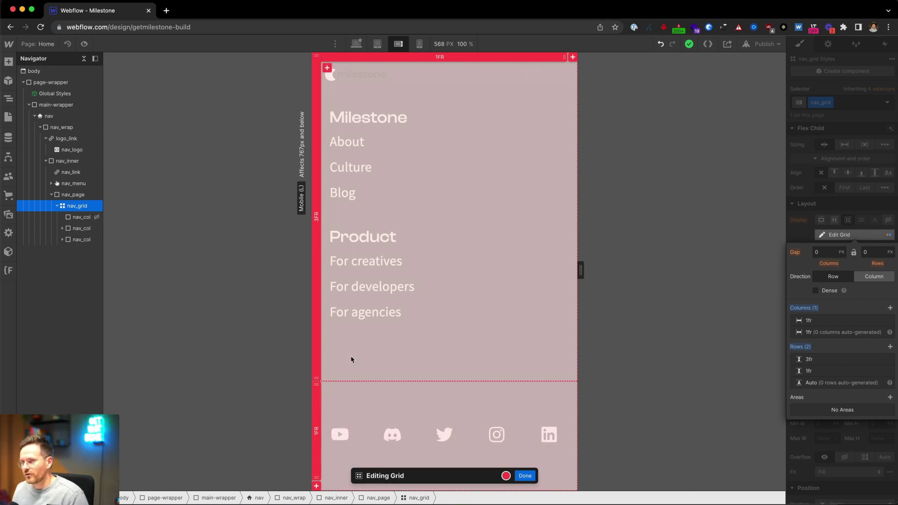
{"action": "left_click", "coordinate": [356, 43]}
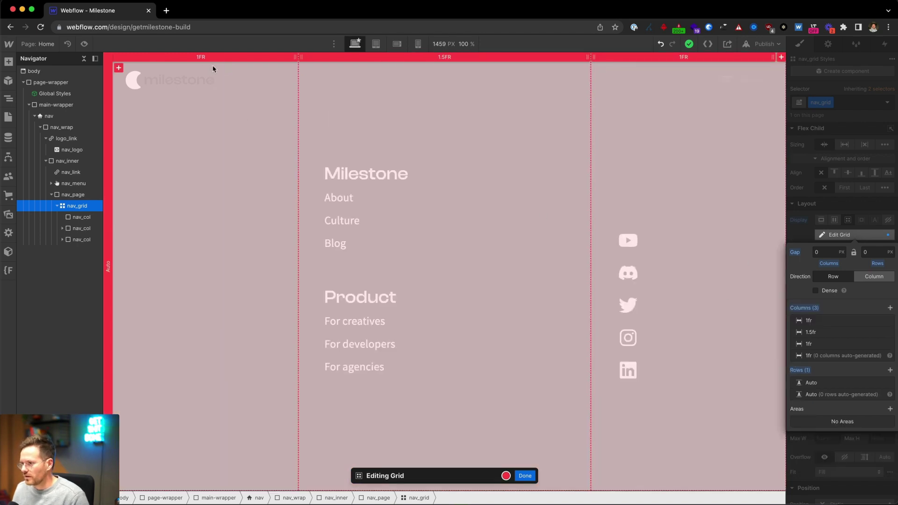
{"action": "left_click", "coordinate": [396, 45]}
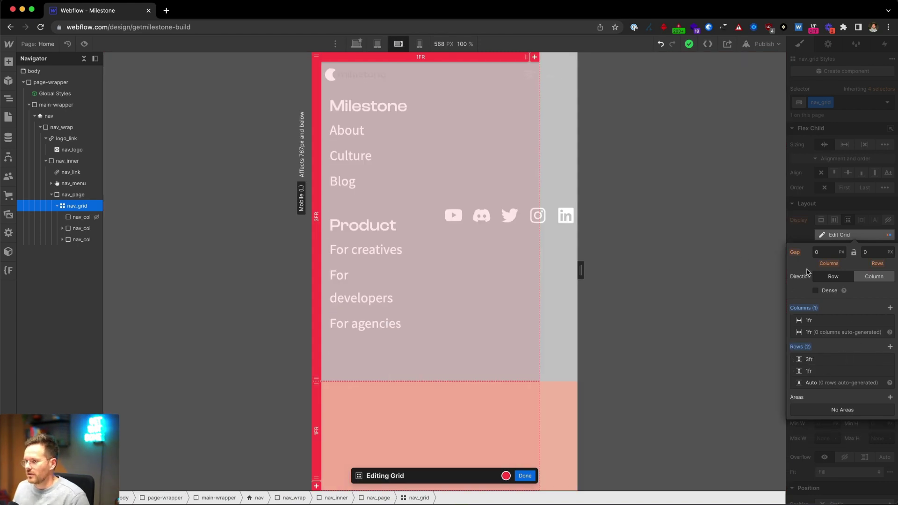
{"action": "left_click", "coordinate": [489, 227]}
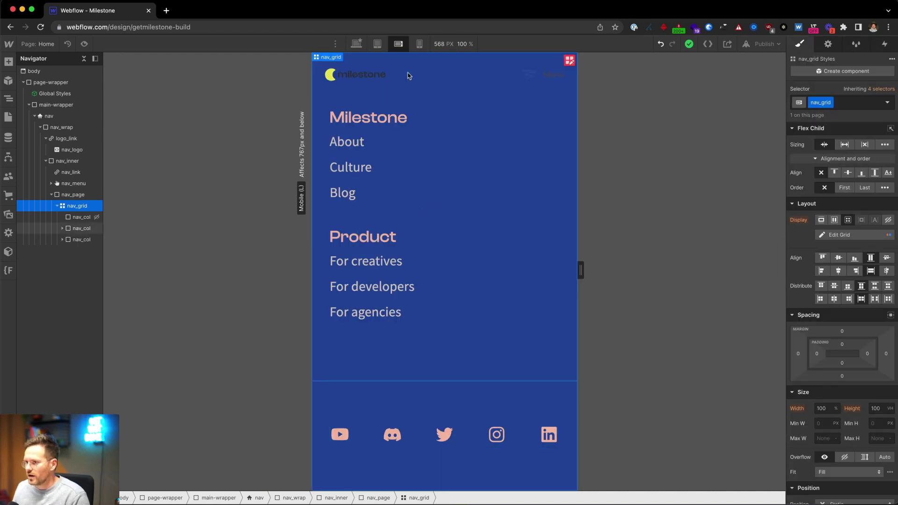
- Compare mobile landscape with 320 px portrait, selecting the Milestone heading and the social icons row
{"action": "left_click", "coordinate": [419, 43]}
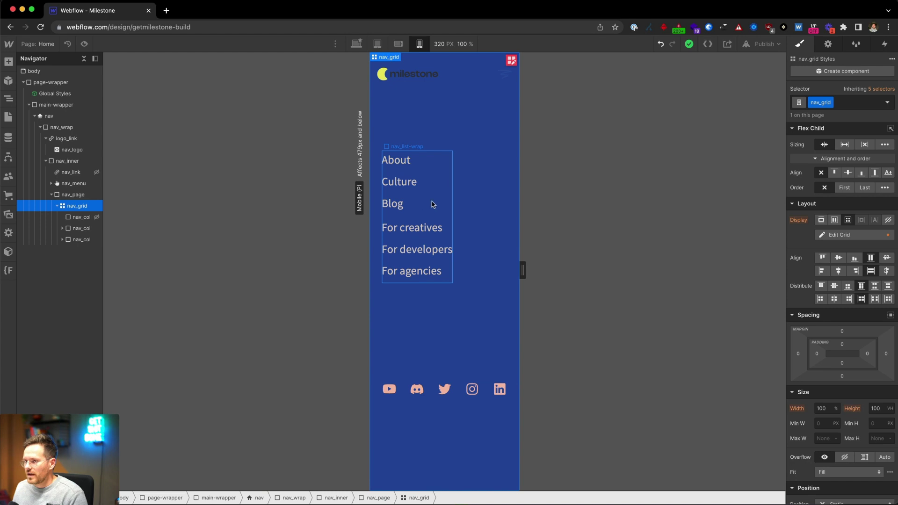
{"action": "left_click", "coordinate": [399, 44]}
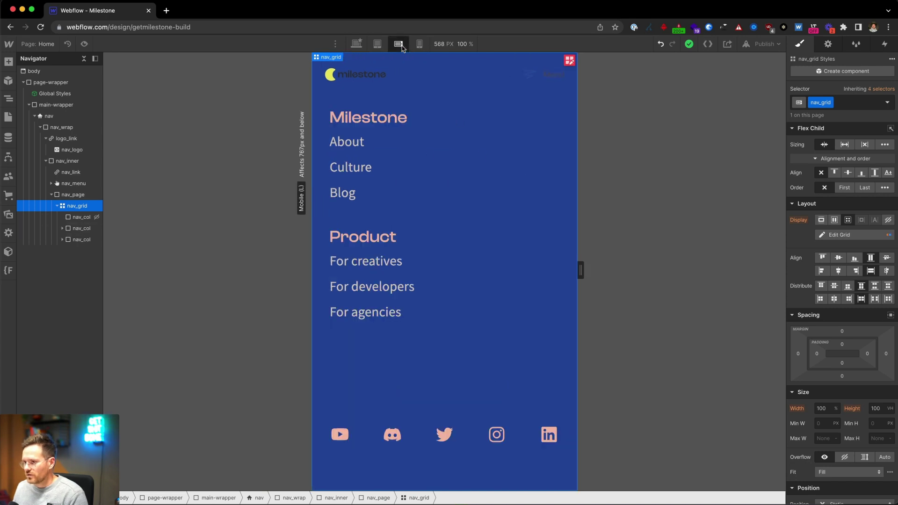
{"action": "left_click", "coordinate": [379, 120]}
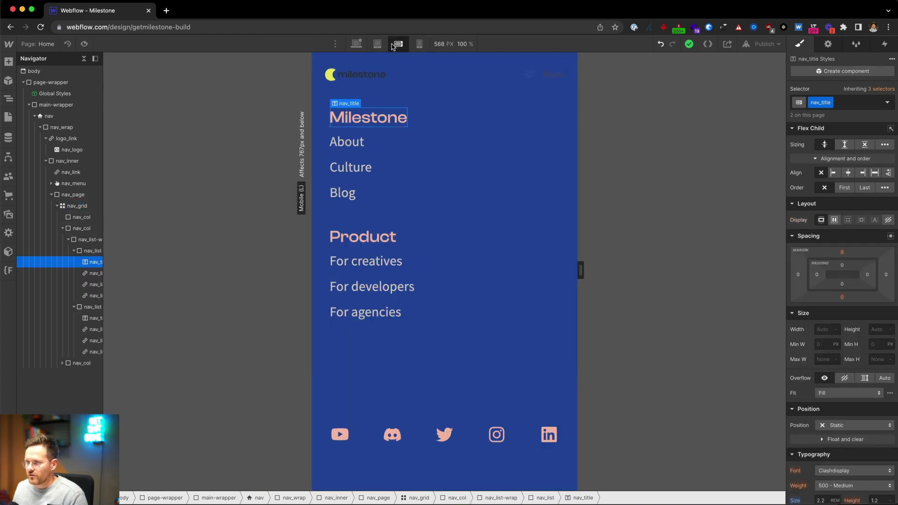
{"action": "left_click", "coordinate": [420, 44]}
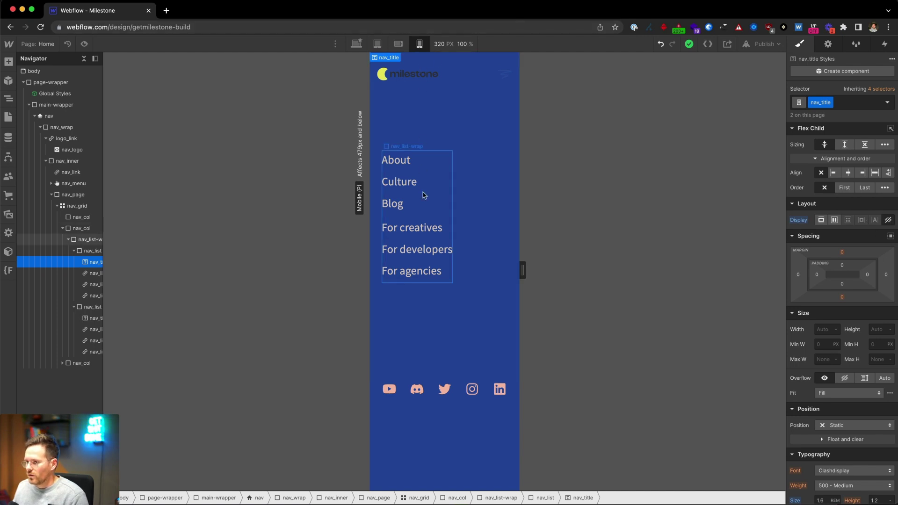
{"action": "left_click", "coordinate": [406, 396]}
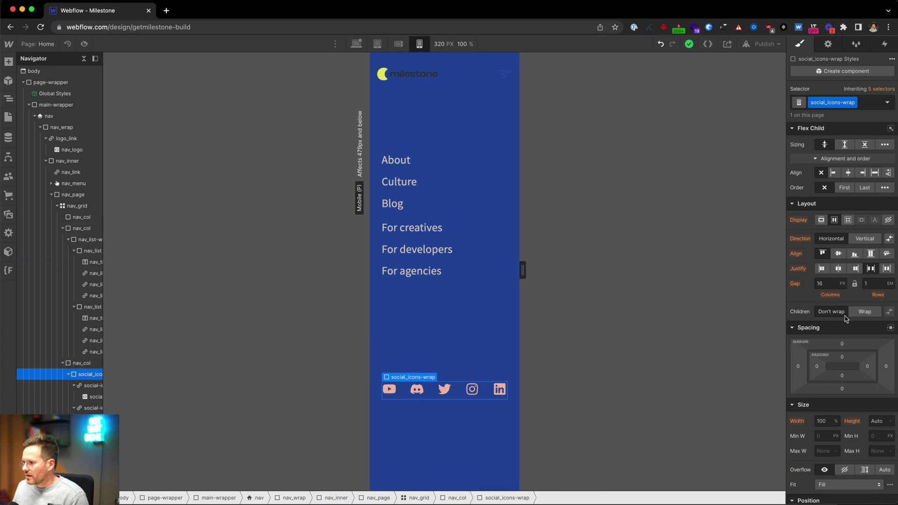
- At mobile landscape, set the social icons' column gap to 1em, then check portrait and desktop
{"action": "left_click", "coordinate": [403, 45]}
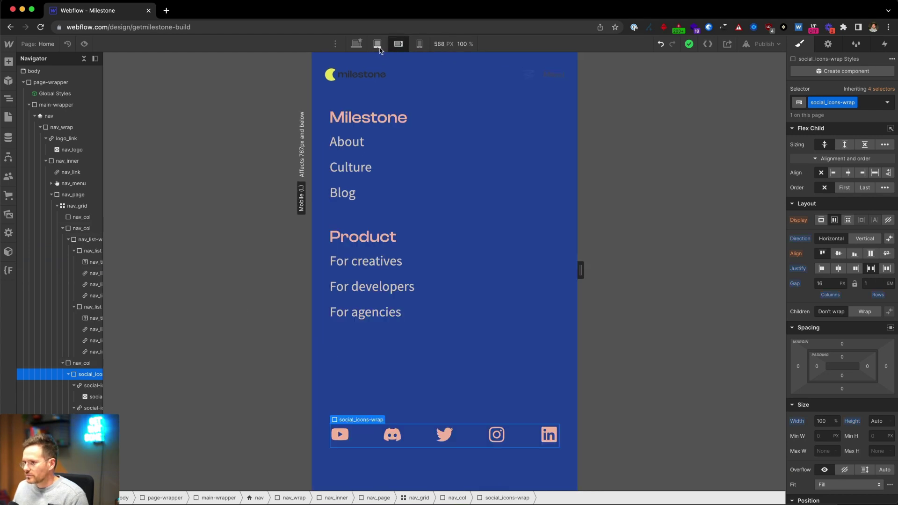
{"action": "left_click", "coordinate": [379, 46]}
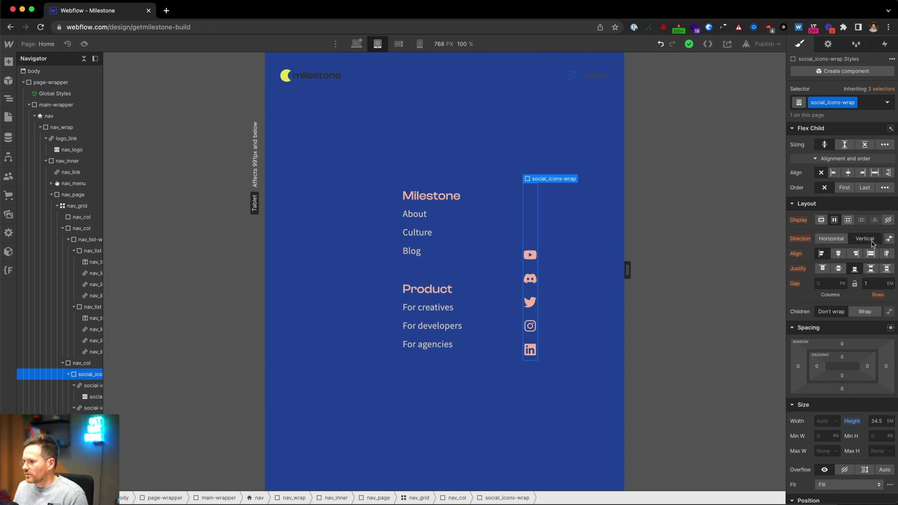
{"action": "left_click", "coordinate": [399, 44]}
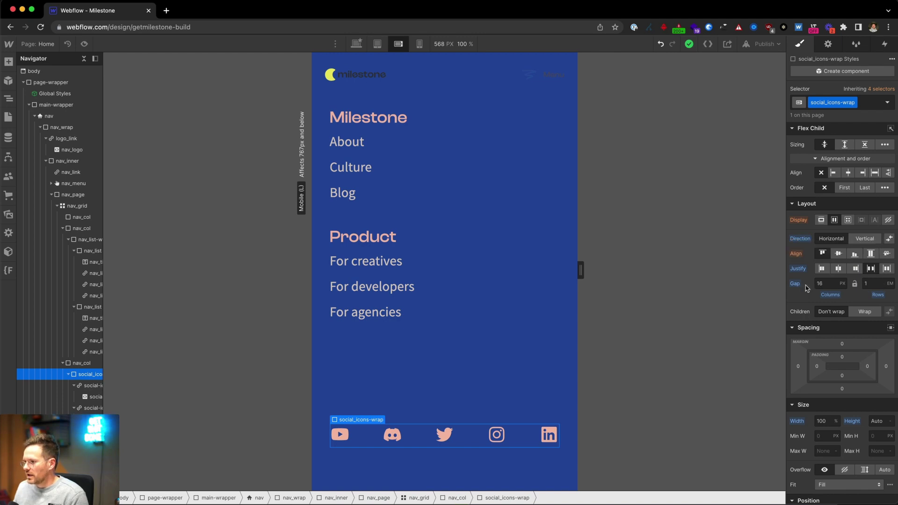
{"action": "left_click", "coordinate": [826, 283]}
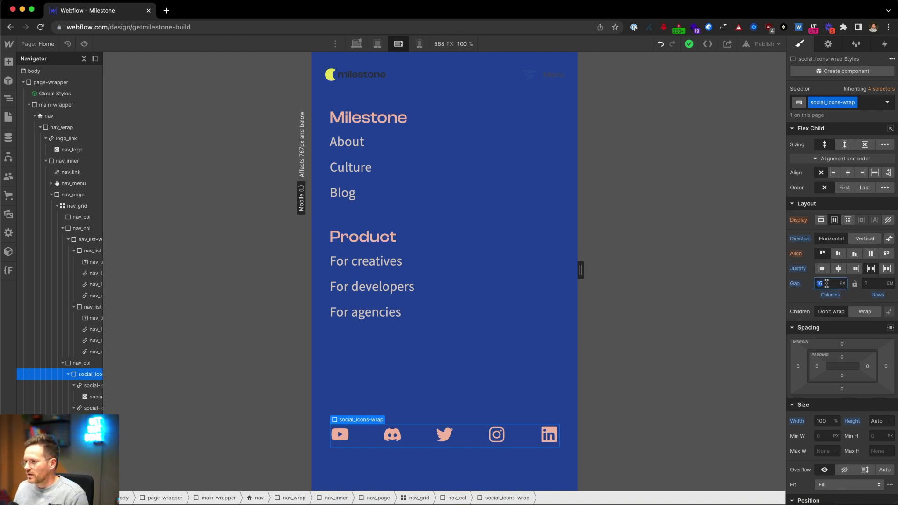
{"action": "type", "text": "1em"}
{"action": "key", "text": "Return"}
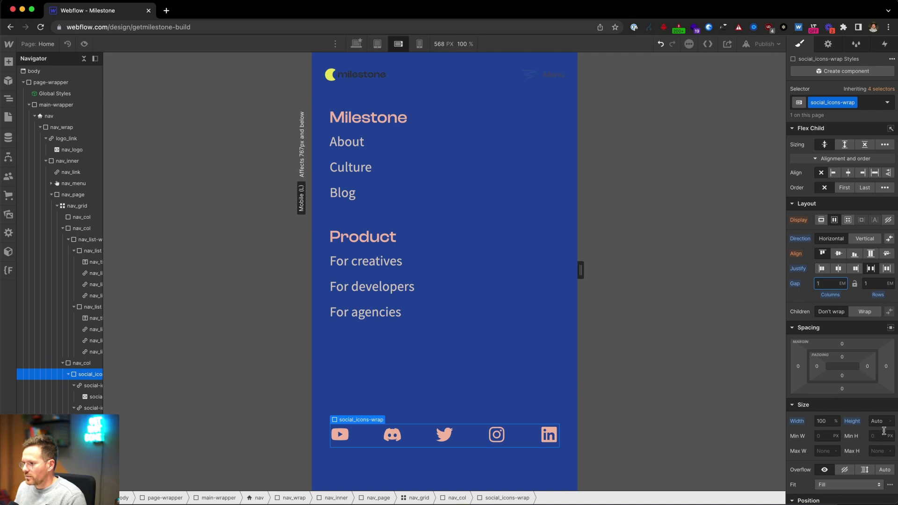
{"action": "left_click", "coordinate": [420, 43]}
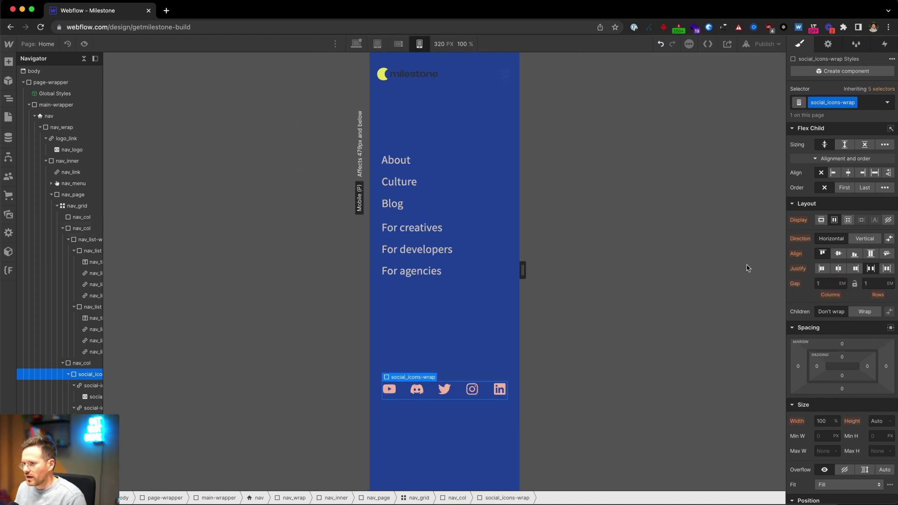
{"action": "left_click", "coordinate": [356, 44]}
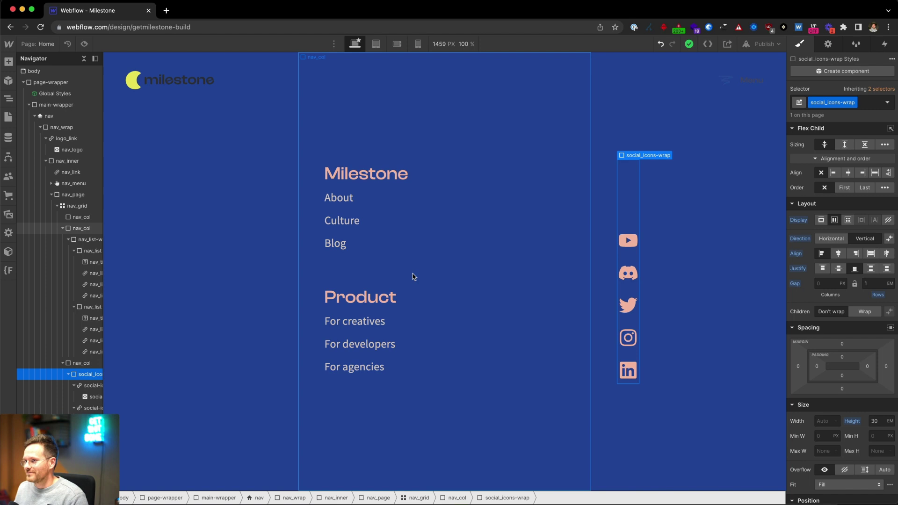
- Set the nav_page overlay's Display to None so the site header shows
{"action": "left_click", "coordinate": [732, 80]}
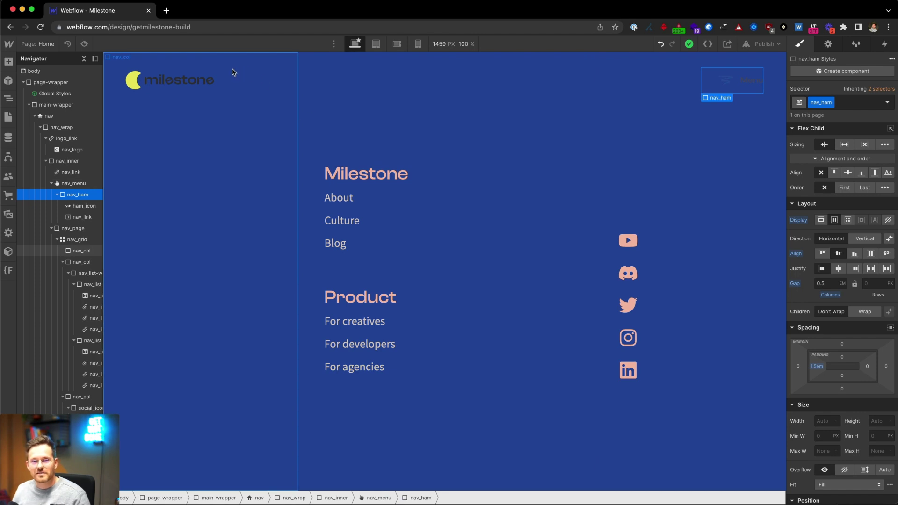
{"action": "left_click", "coordinate": [69, 228]}
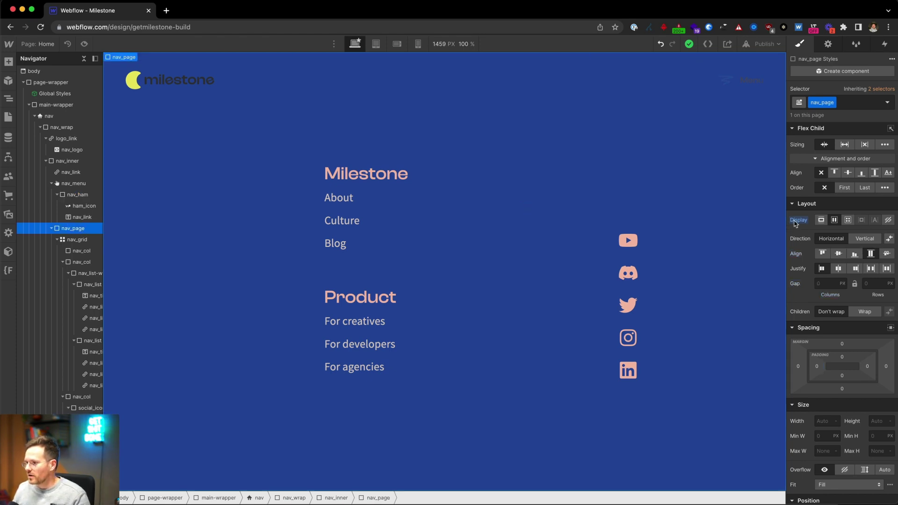
{"action": "left_click", "coordinate": [889, 219]}
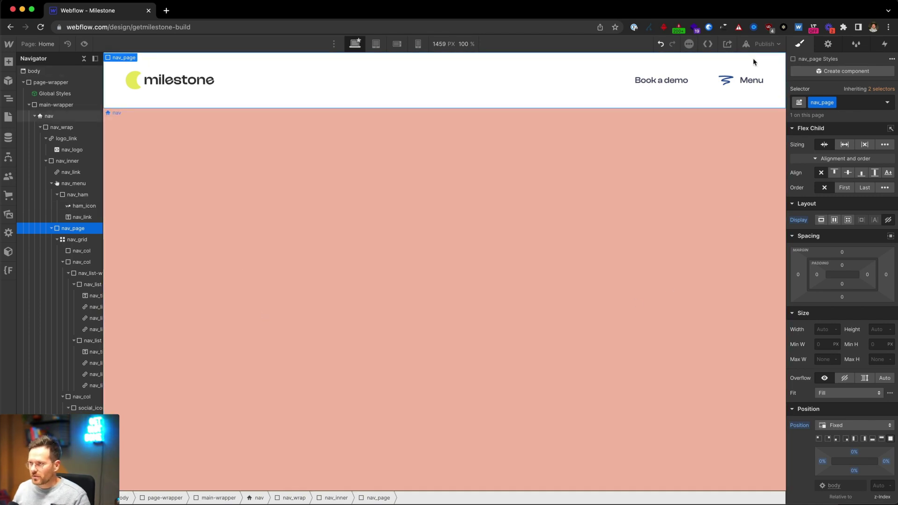
- Select nav_menu in the Navigator and show its Interactions panel
{"action": "left_click", "coordinate": [737, 80]}
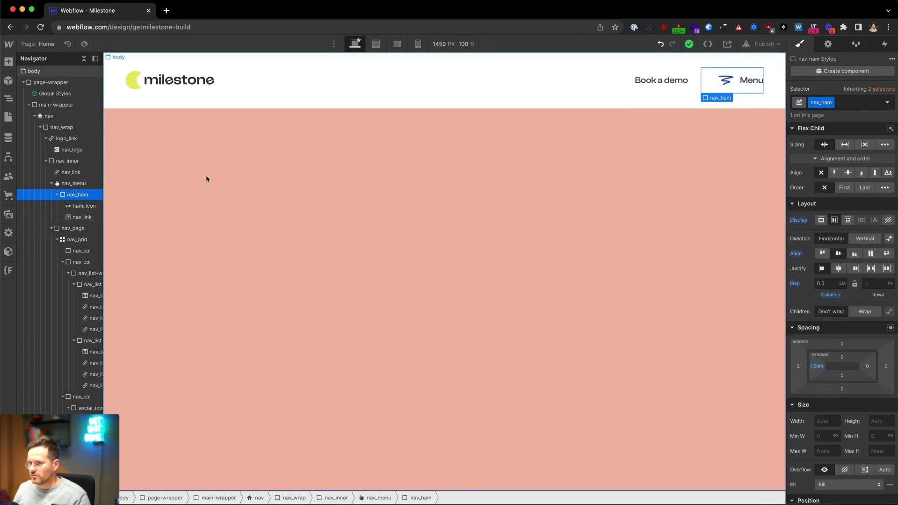
{"action": "left_click", "coordinate": [77, 185]}
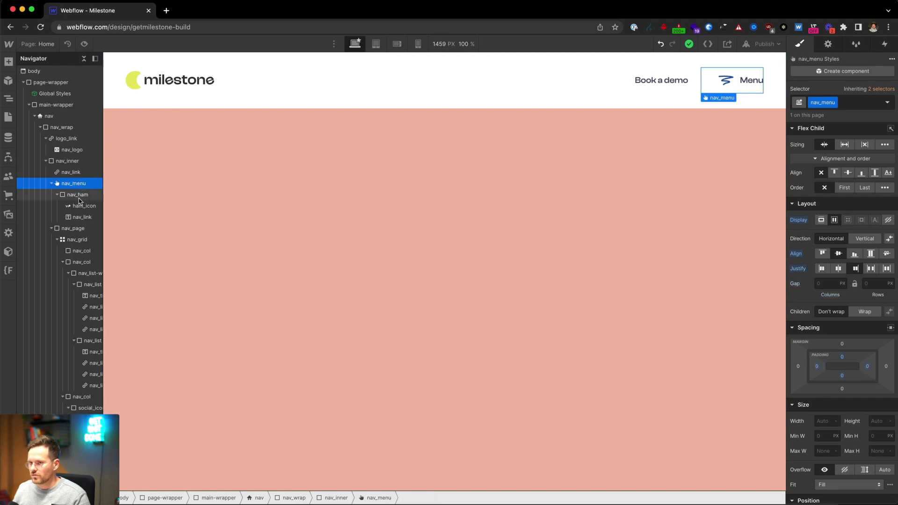
{"action": "left_click", "coordinate": [79, 194]}
{"action": "left_click", "coordinate": [95, 185]}
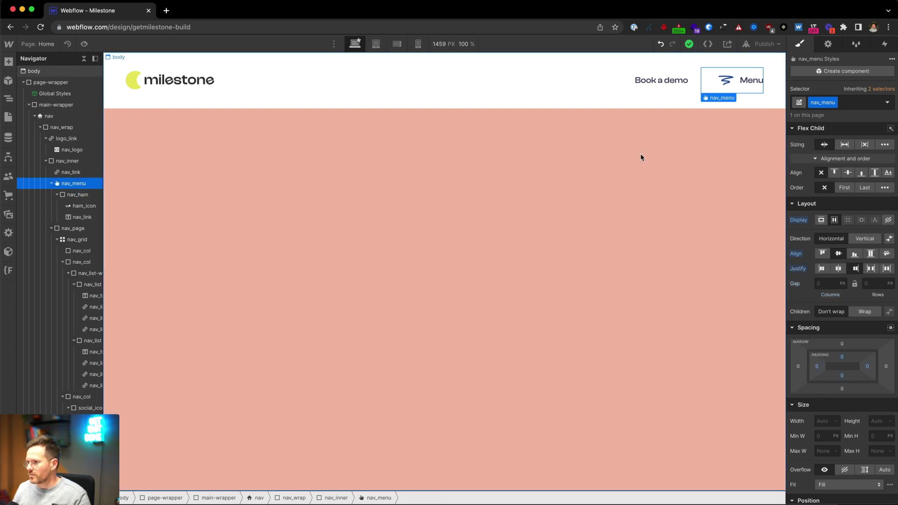
{"action": "left_click", "coordinate": [885, 44]}
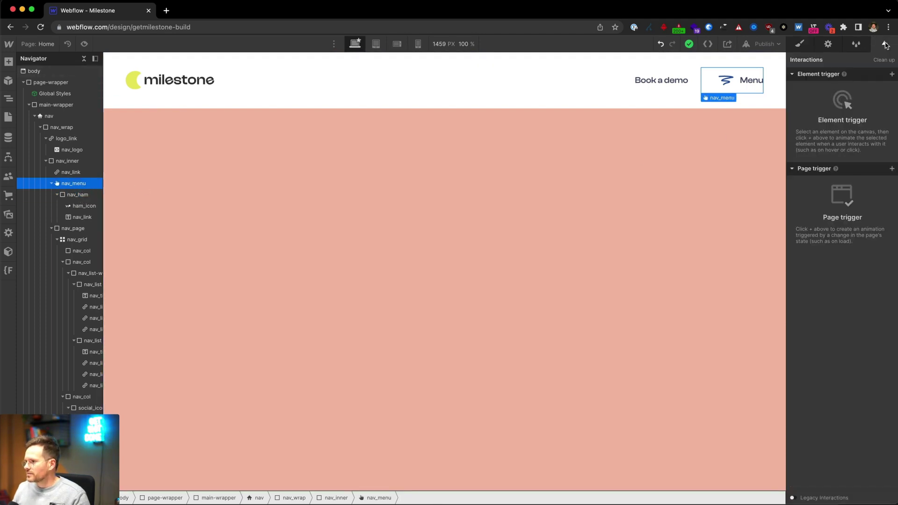
- Add a mouse click trigger to nav_menu whose first click starts Nav → Open (D)
{"action": "left_click", "coordinate": [891, 75]}
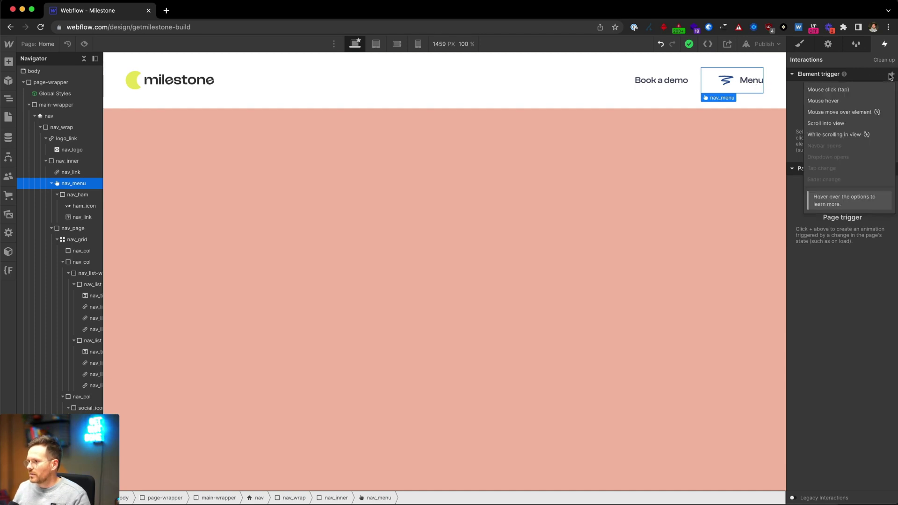
{"action": "left_click", "coordinate": [828, 90]}
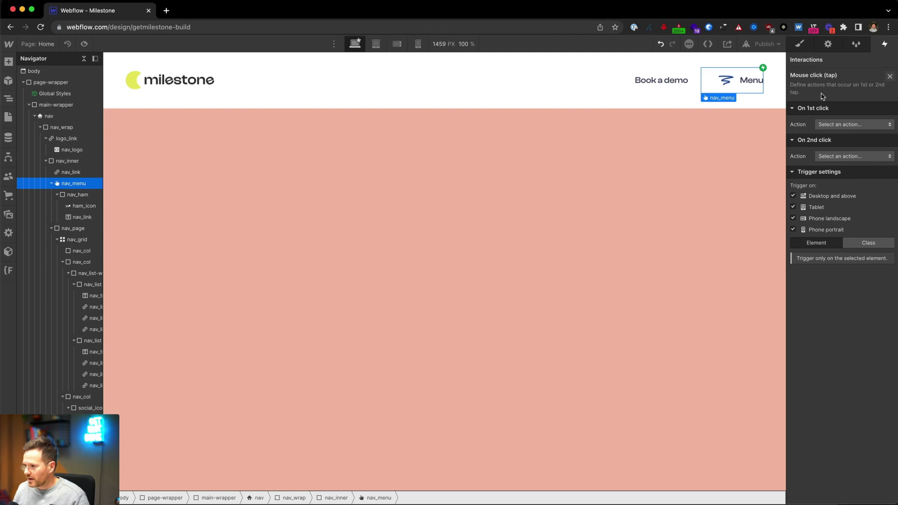
{"action": "left_click", "coordinate": [840, 128]}
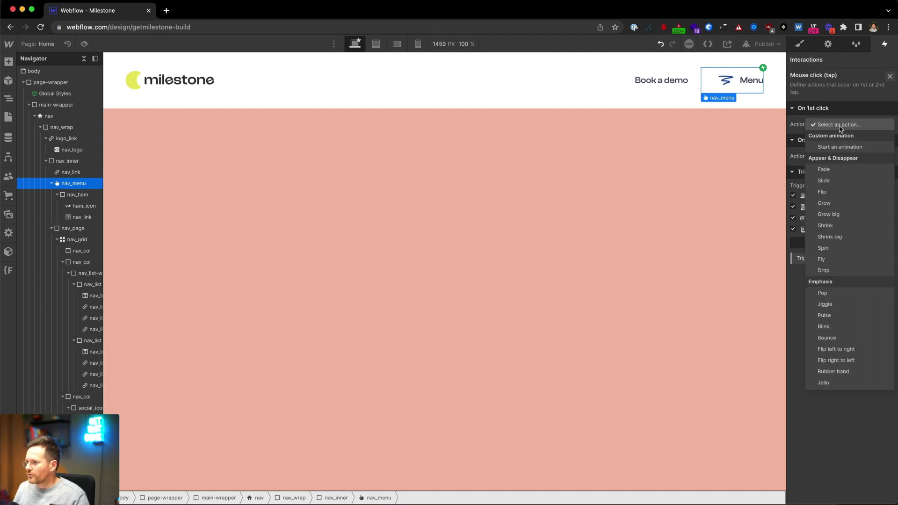
{"action": "left_click", "coordinate": [864, 147]}
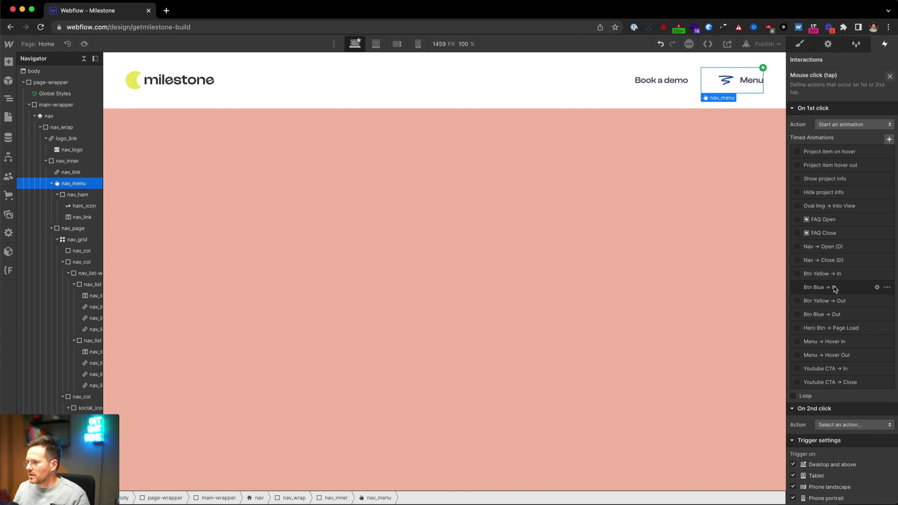
{"action": "left_click", "coordinate": [824, 248]}
- Have the second click run Nav → Close (D), then open Nav → Open (D) for editing
{"action": "scroll", "coordinate": [824, 250], "scroll_direction": "down", "scroll_amount": 2}
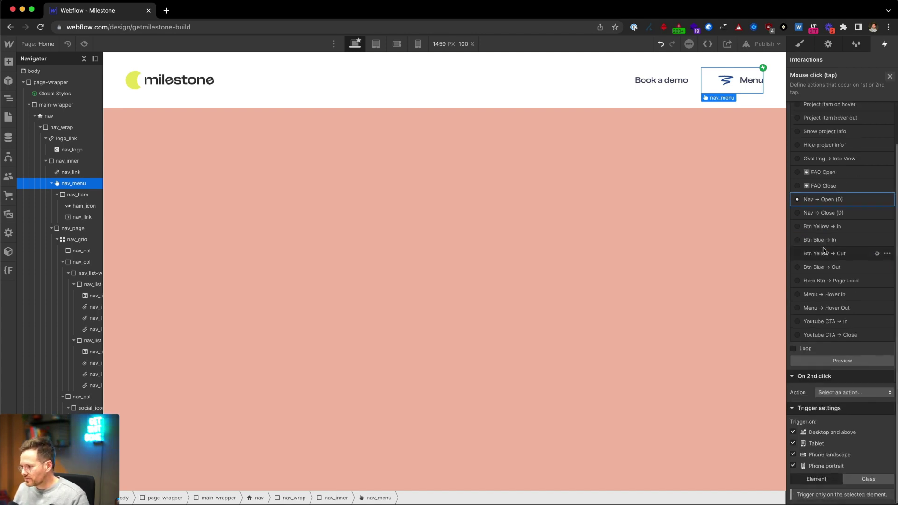
{"action": "left_click", "coordinate": [842, 393]}
{"action": "left_click", "coordinate": [857, 258]}
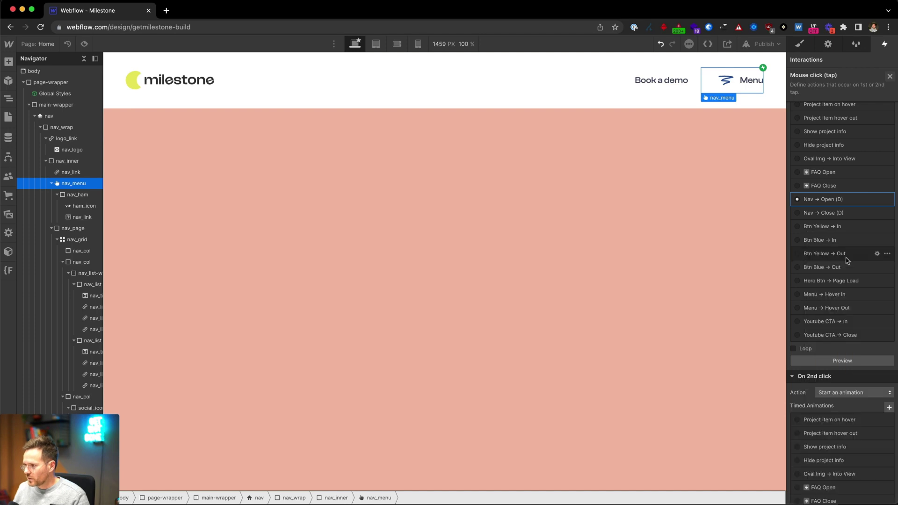
{"action": "scroll", "coordinate": [858, 369], "scroll_direction": "down", "scroll_amount": 5}
{"action": "left_click", "coordinate": [865, 287]}
{"action": "scroll", "coordinate": [866, 285], "scroll_direction": "up", "scroll_amount": 6}
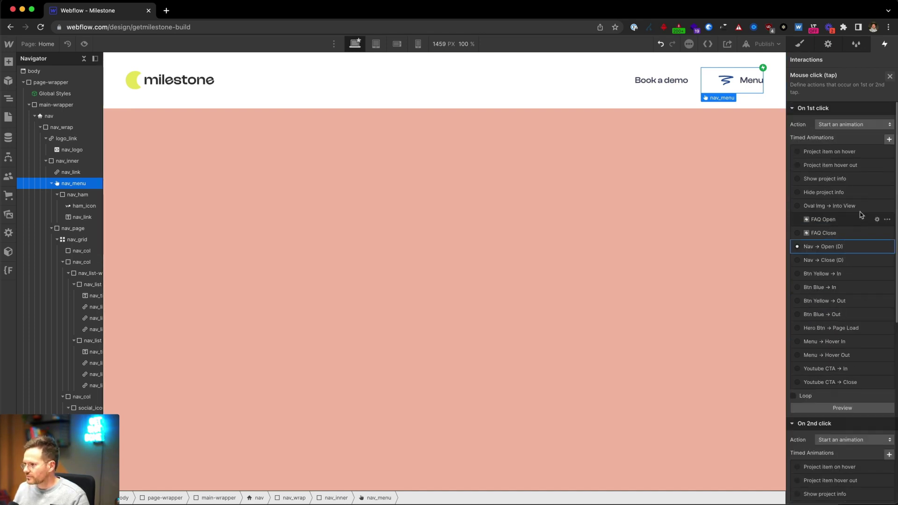
{"action": "left_click", "coordinate": [826, 248]}
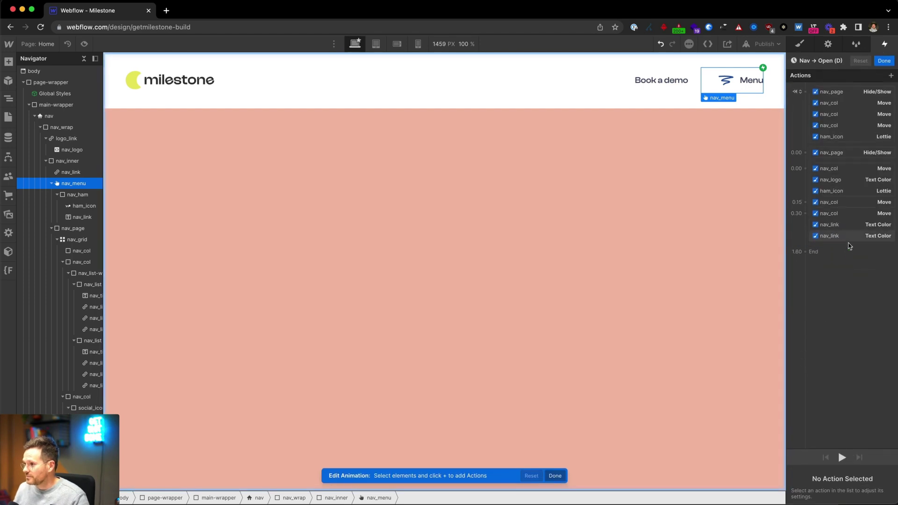
{"action": "left_click", "coordinate": [854, 93]}
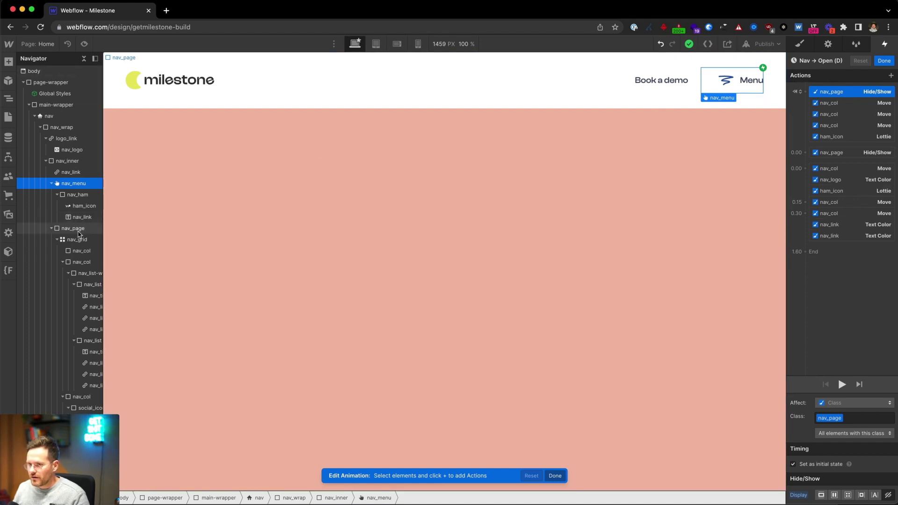
{"action": "left_click", "coordinate": [78, 232]}
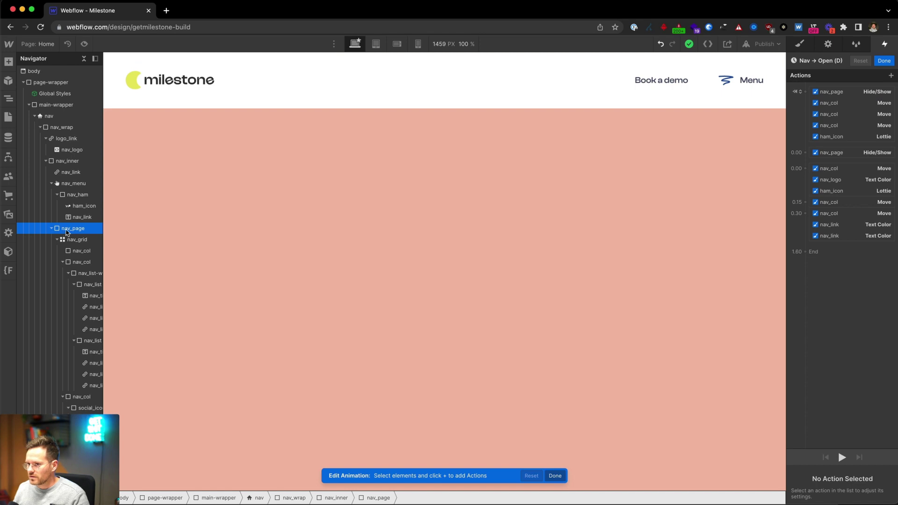
{"action": "left_click", "coordinate": [842, 92]}
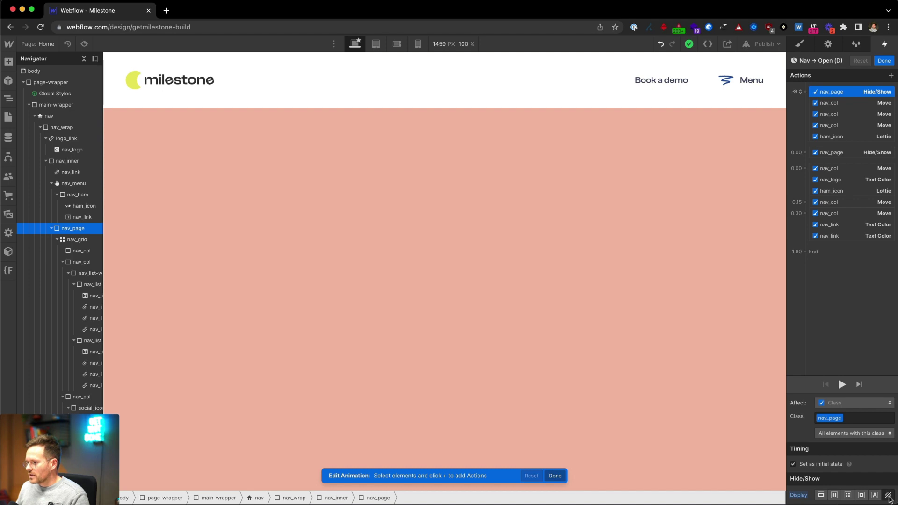
{"action": "left_click", "coordinate": [853, 104]}
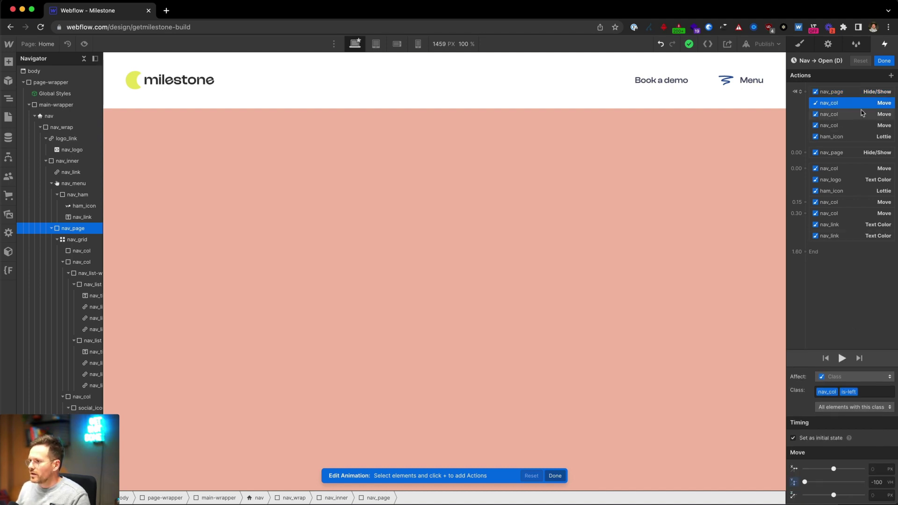
{"action": "left_click", "coordinate": [829, 92]}
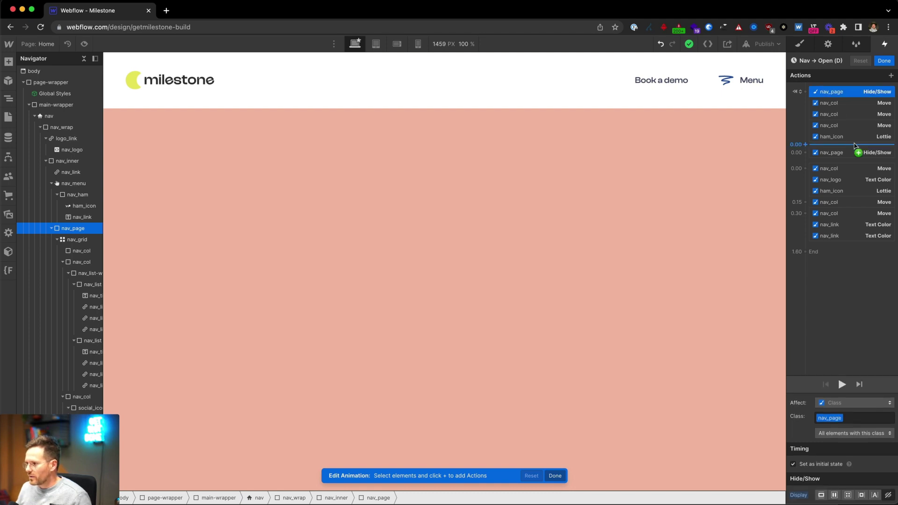
{"action": "left_click", "coordinate": [856, 140], "text": "shift"}
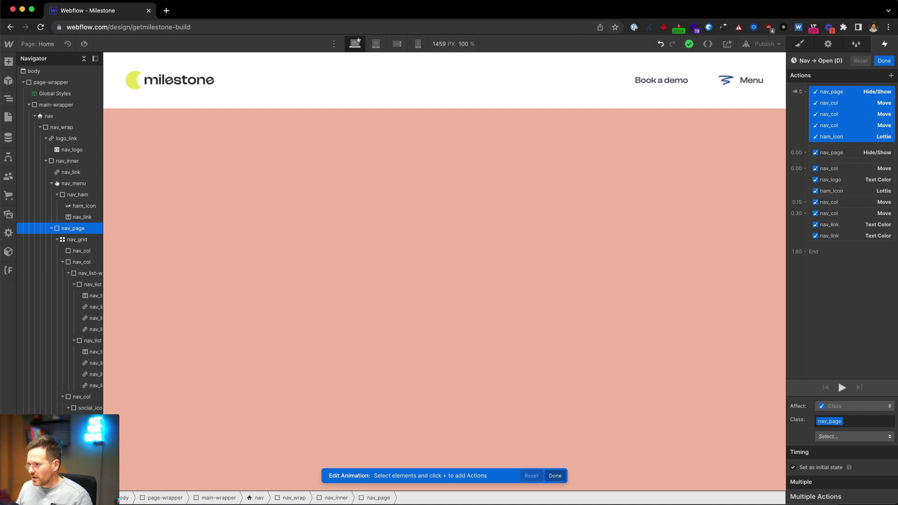
{"action": "left_click", "coordinate": [859, 105]}
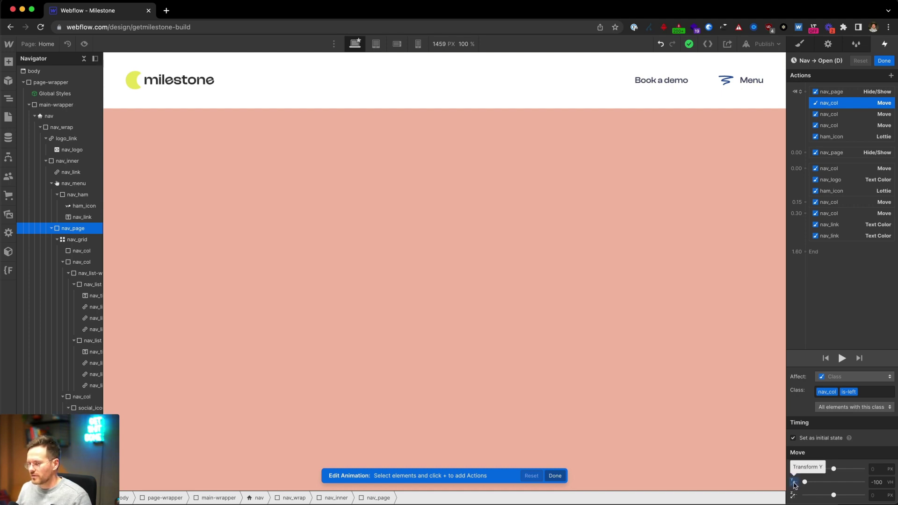
{"action": "left_click", "coordinate": [878, 482]}
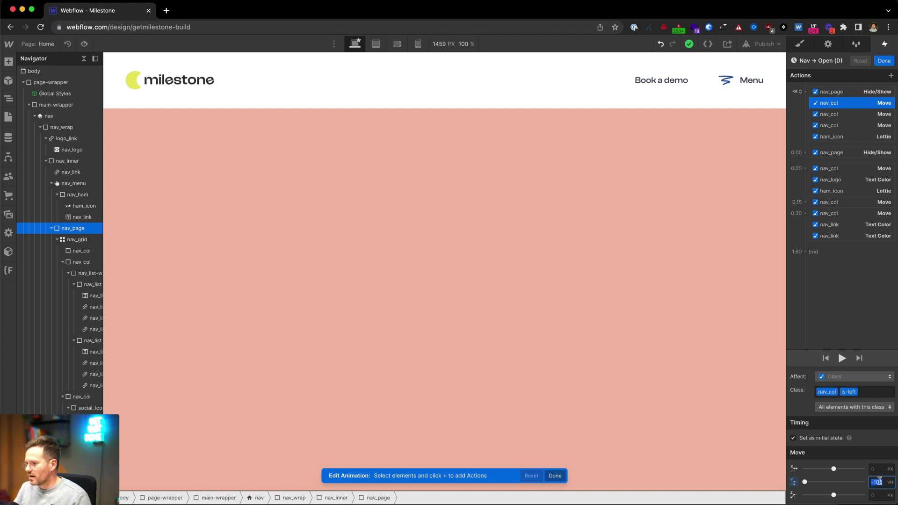
{"action": "type", "text": "-110"}
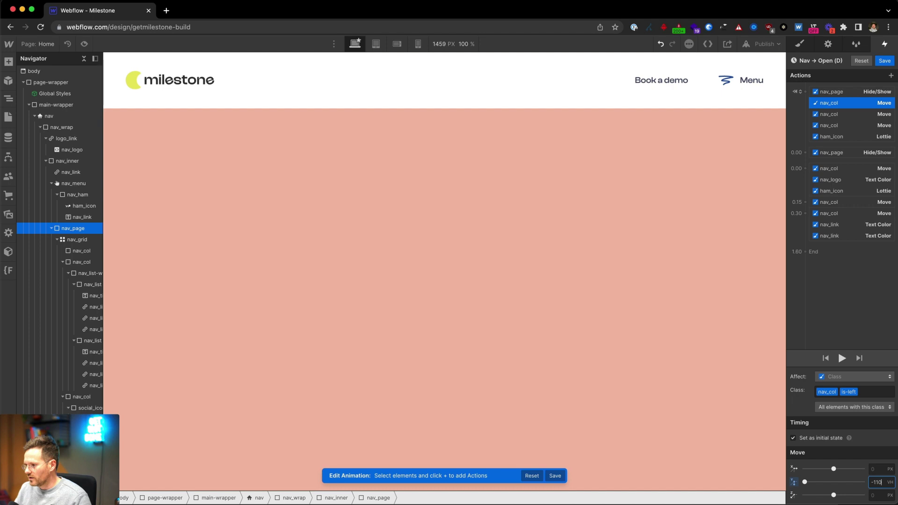
{"action": "key", "text": "shift+Up"}
{"action": "key", "text": "shift+Up"}
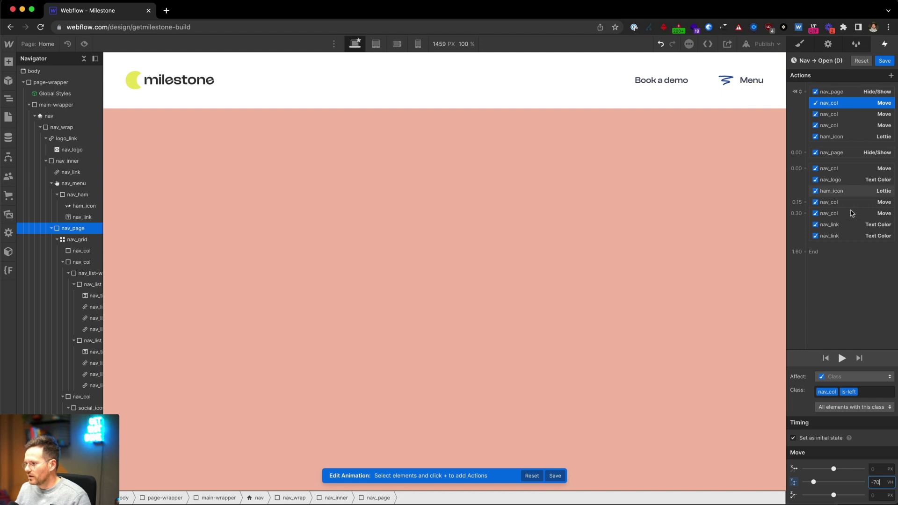
{"action": "key", "text": "shift+Down"}
{"action": "key", "text": "shift+Down"}
{"action": "key", "text": "shift+Down"}
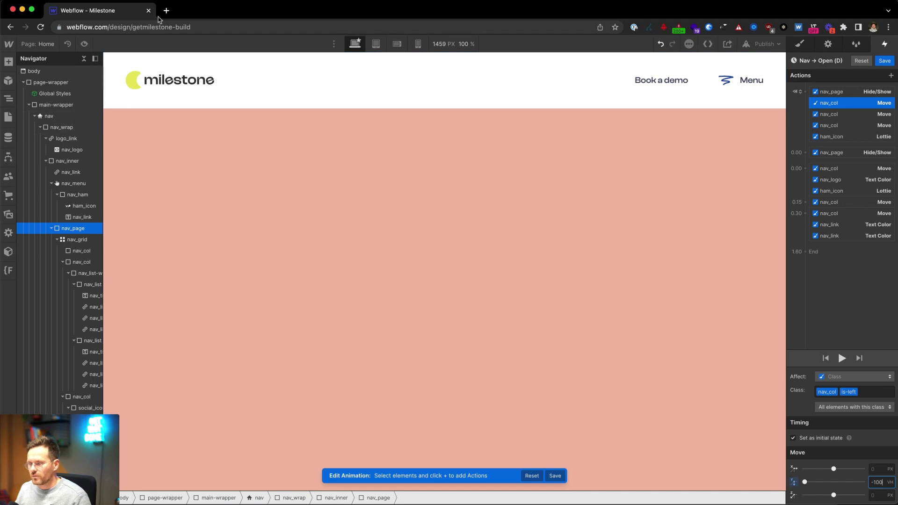
{"action": "left_click", "coordinate": [845, 115]}
{"action": "left_click", "coordinate": [844, 128]}
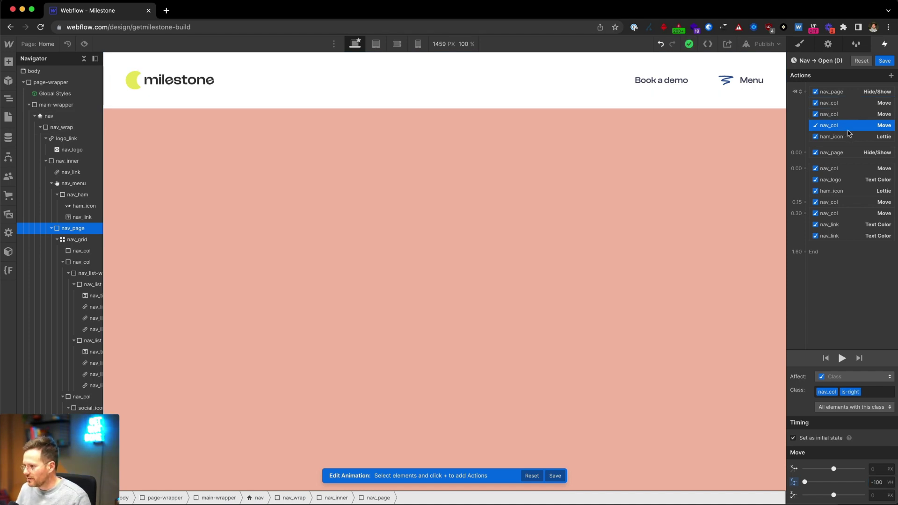
{"action": "left_click", "coordinate": [850, 138]}
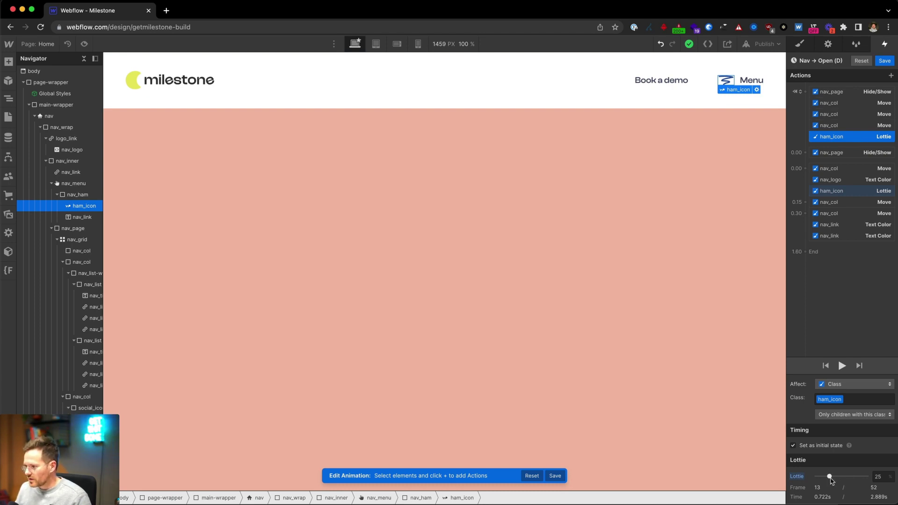
{"action": "left_click_drag", "start_coordinate": [829, 476], "coordinate": [799, 477]}
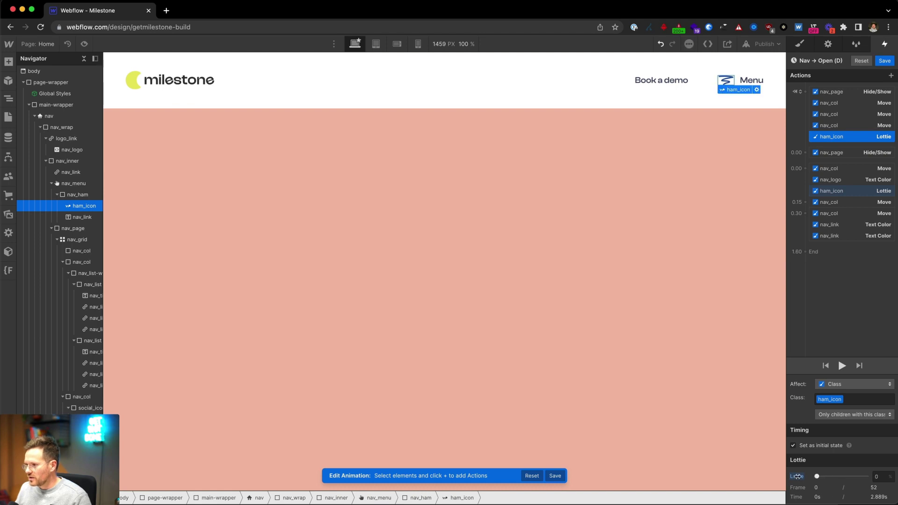
{"action": "left_click_drag", "start_coordinate": [817, 482], "coordinate": [791, 477]}
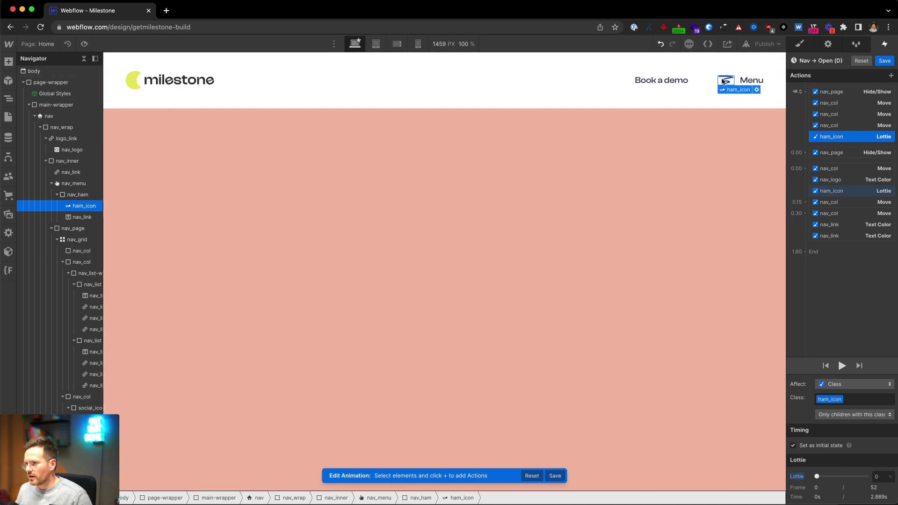
{"action": "left_click_drag", "start_coordinate": [818, 477], "coordinate": [824, 476]}
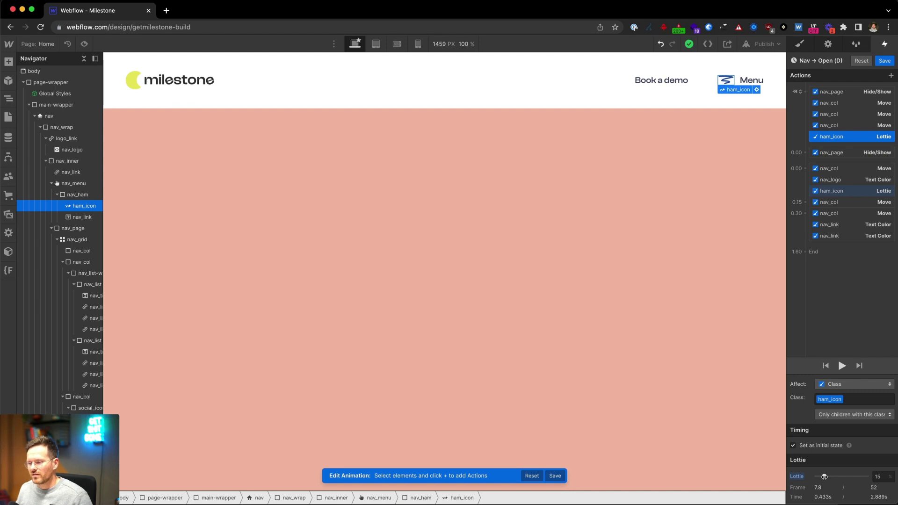
{"action": "double_click", "coordinate": [882, 476]}
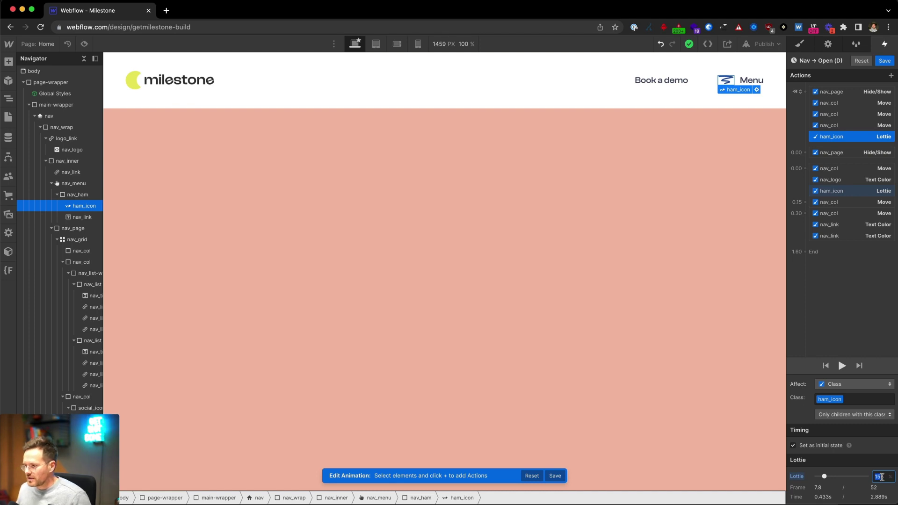
{"action": "type", "text": "25"}
{"action": "key", "text": "Return"}
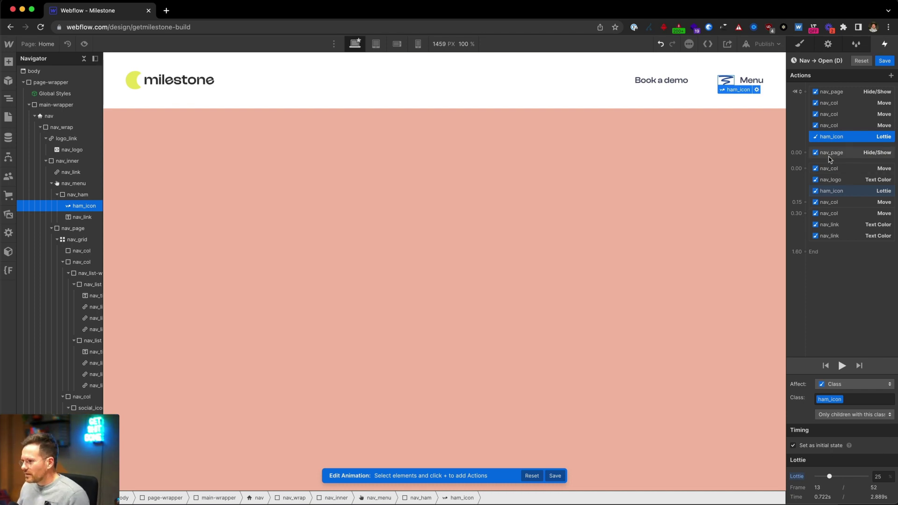
- Preview the nav_page show, left column slide to Y 0, logo colour, and ham_icon Lottie actions
{"action": "left_click", "coordinate": [856, 93]}
{"action": "left_click", "coordinate": [841, 153]}
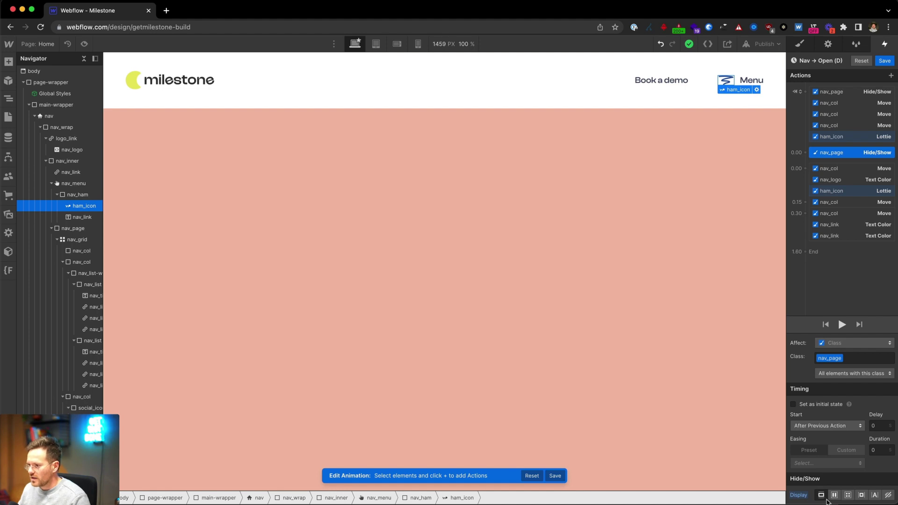
{"action": "left_click", "coordinate": [851, 169]}
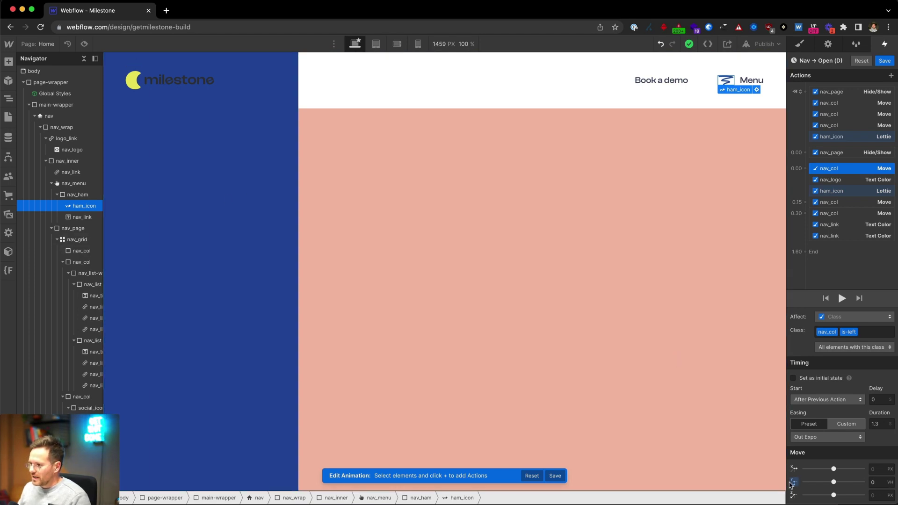
{"action": "left_click", "coordinate": [880, 481]}
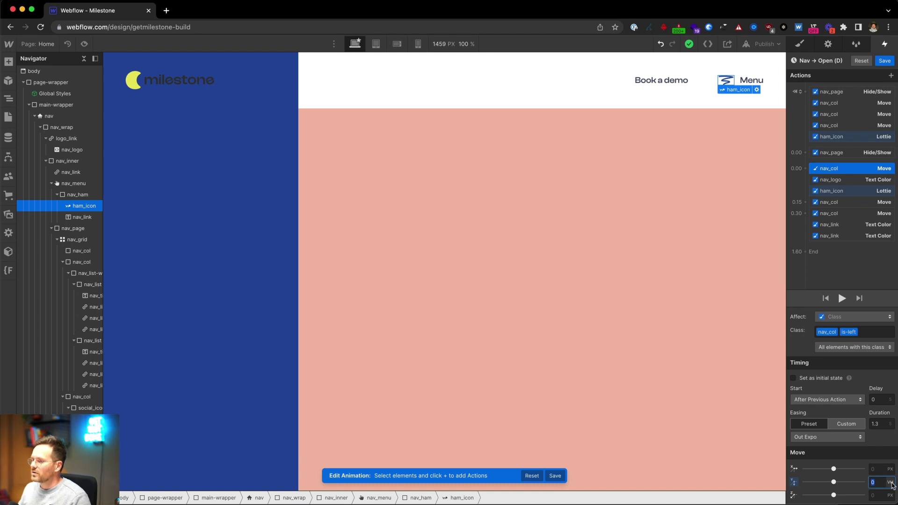
{"action": "left_click", "coordinate": [836, 183]}
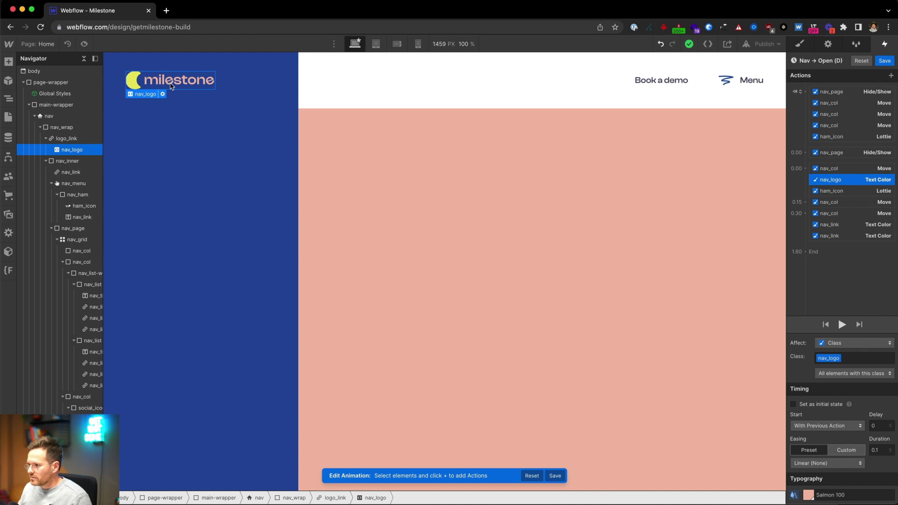
{"action": "left_click", "coordinate": [869, 168]}
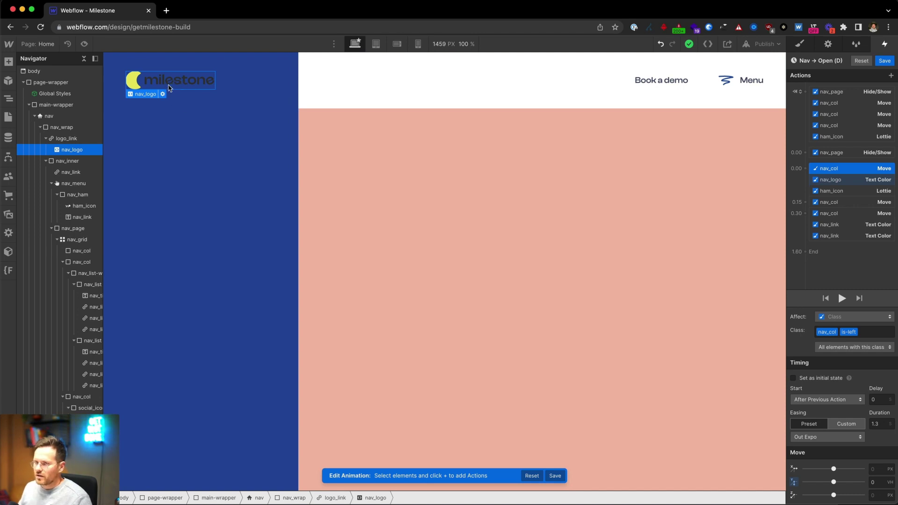
{"action": "left_click", "coordinate": [880, 181]}
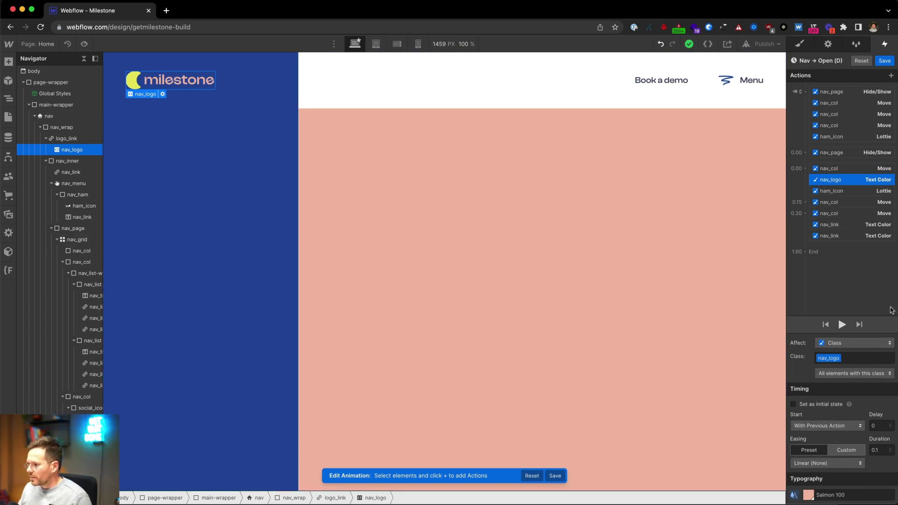
{"action": "left_click", "coordinate": [848, 194]}
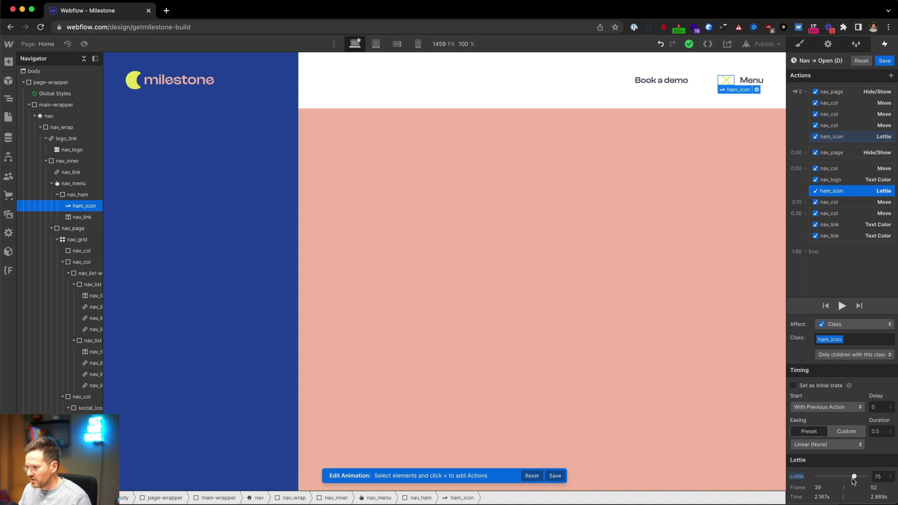
- Set the ham_icon Lottie action to end at 75%, testing 100 before reverting to 75
{"action": "mouse_move", "coordinate": [854, 476]}
{"action": "left_mouse_down"}
{"action": "mouse_move", "coordinate": [838, 477]}
{"action": "mouse_move", "coordinate": [851, 477]}
{"action": "left_mouse_up"}
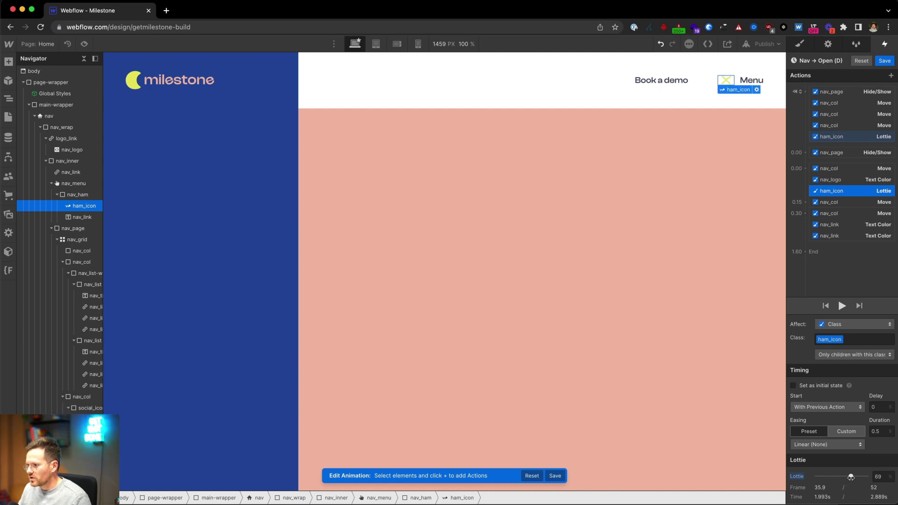
{"action": "left_click", "coordinate": [884, 477]}
{"action": "type", "text": "69.1"}
{"action": "key", "text": "BackSpace"}
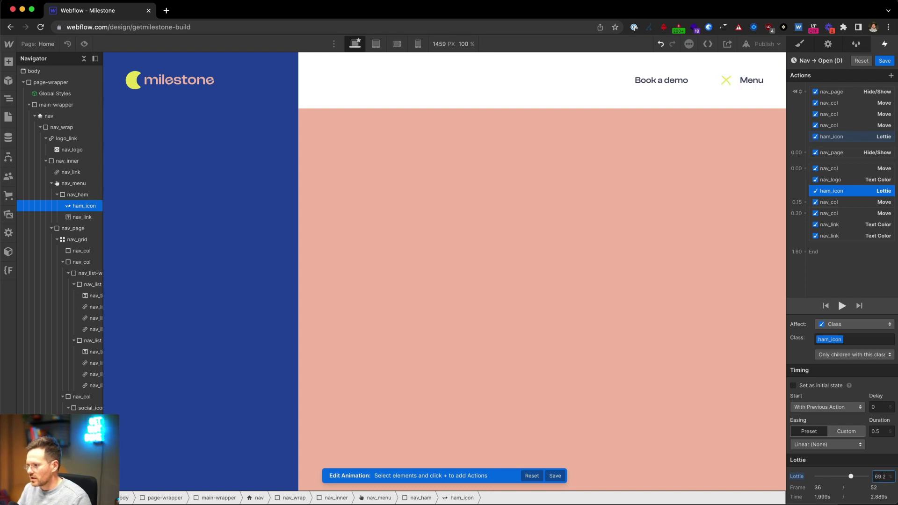
{"action": "type", "text": "1"}
{"action": "key", "text": "Up"}
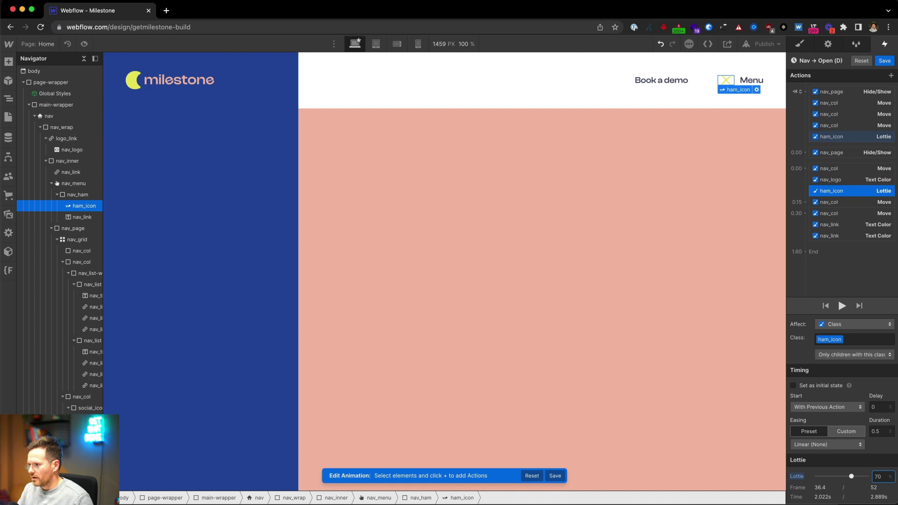
{"action": "key", "text": "Return"}
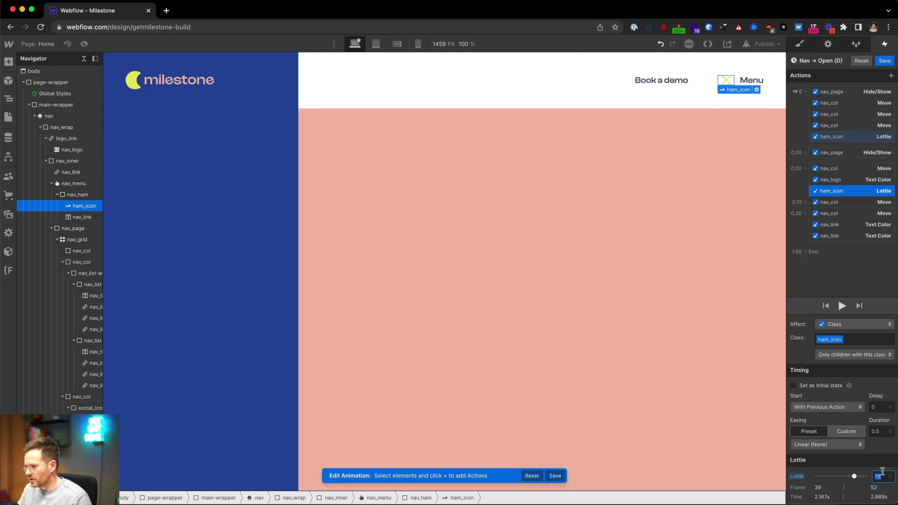
{"action": "left_click_drag", "start_coordinate": [854, 477], "coordinate": [867, 476]}
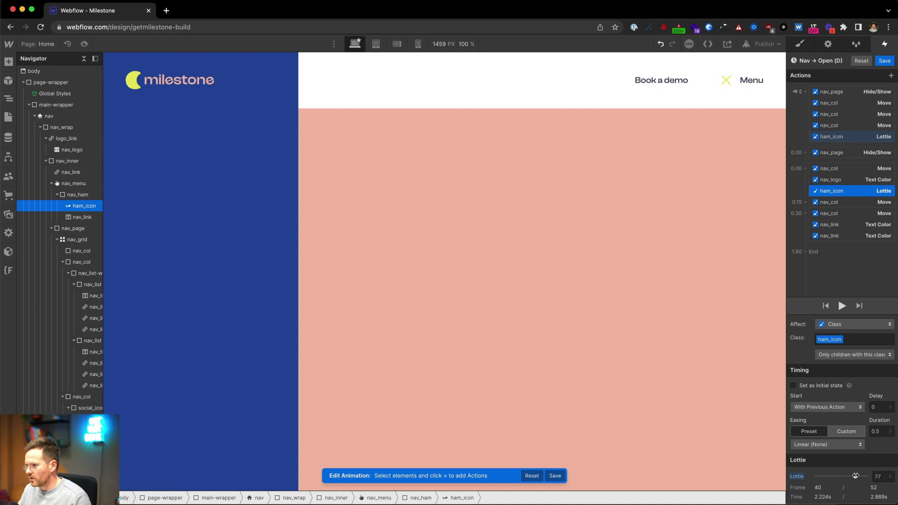
{"action": "double_click", "coordinate": [881, 476]}
{"action": "key", "text": "Return"}
{"action": "double_click", "coordinate": [881, 476]}
{"action": "type", "text": "75"}
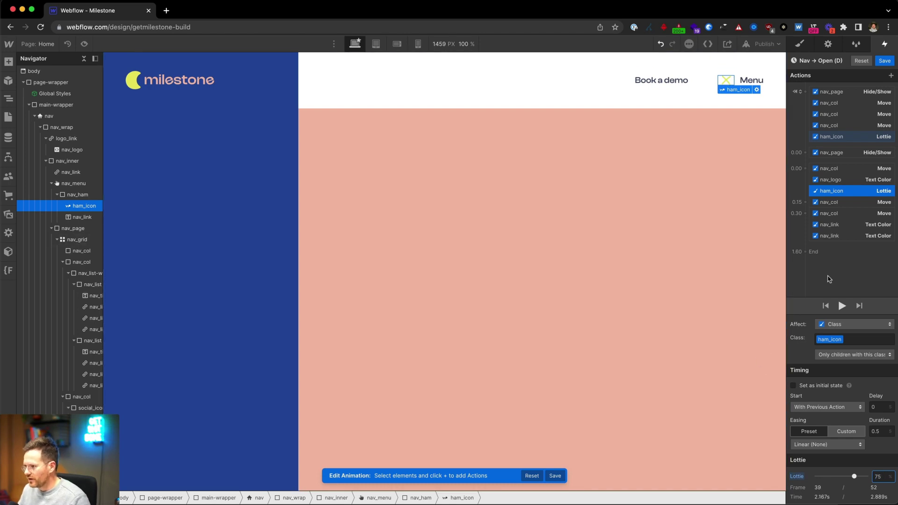
{"action": "left_click", "coordinate": [850, 203]}
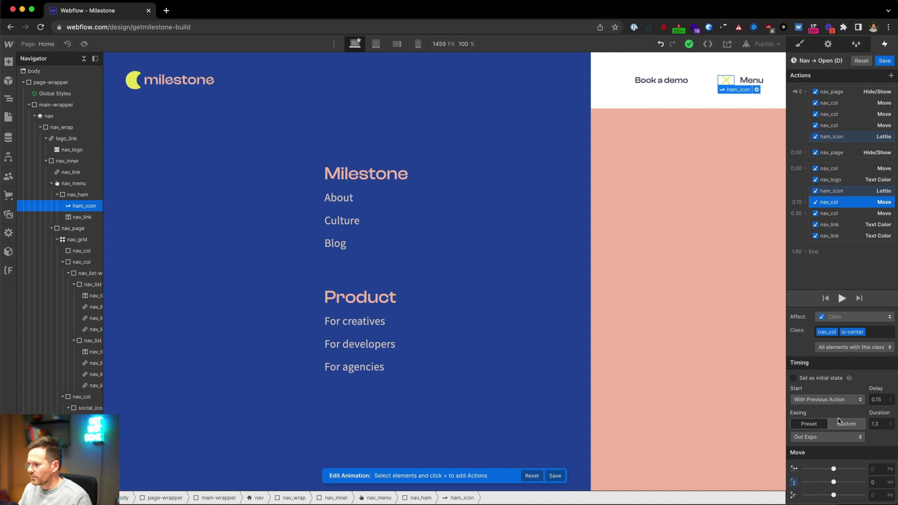
- Delete the duplicate nav_link Text Color action, keeping the Salmon 100 one at 0.30
{"action": "left_click", "coordinate": [873, 483]}
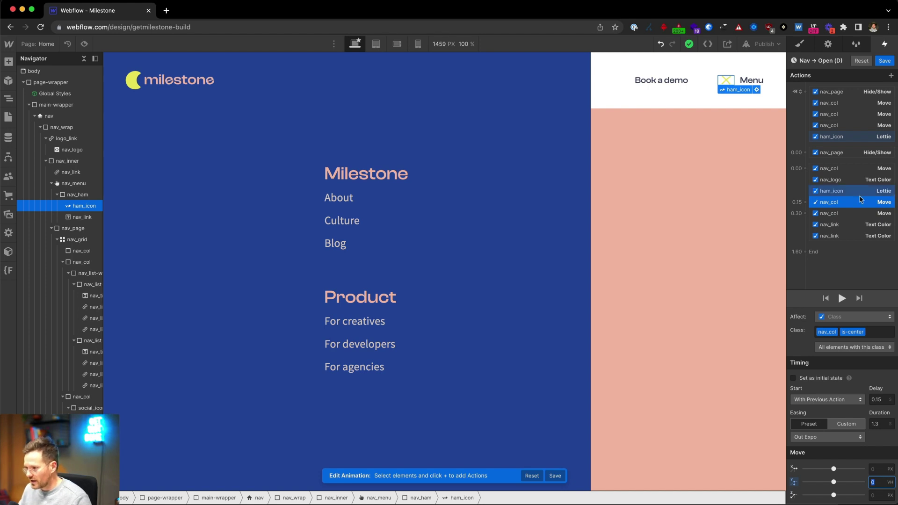
{"action": "left_click", "coordinate": [832, 214]}
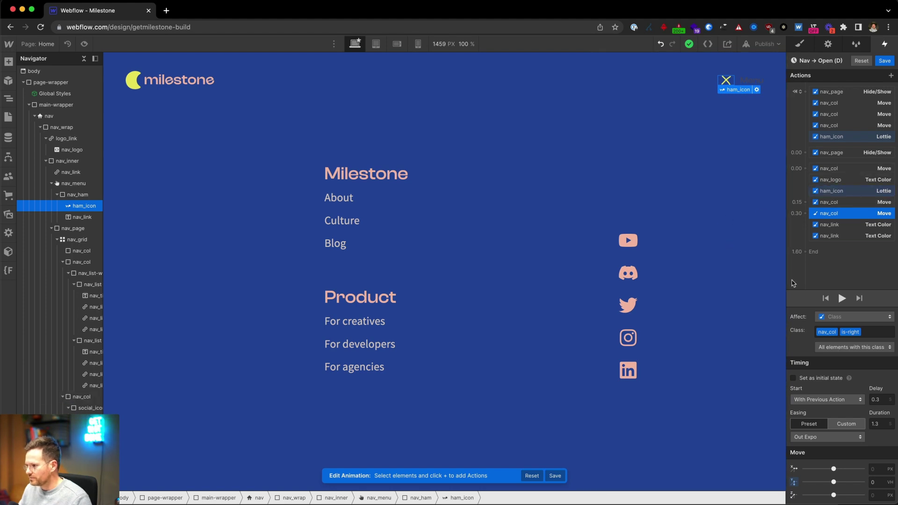
{"action": "left_click", "coordinate": [850, 226]}
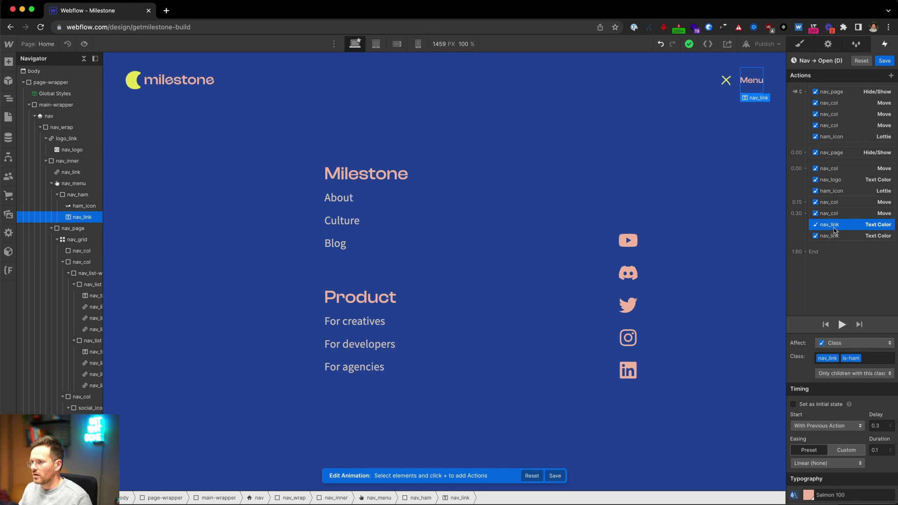
{"action": "left_click", "coordinate": [849, 214]}
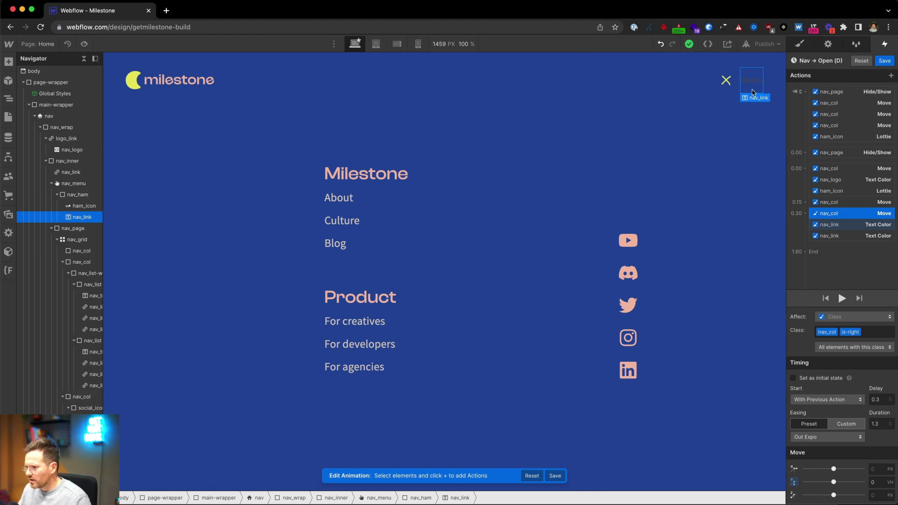
{"action": "left_click", "coordinate": [847, 225]}
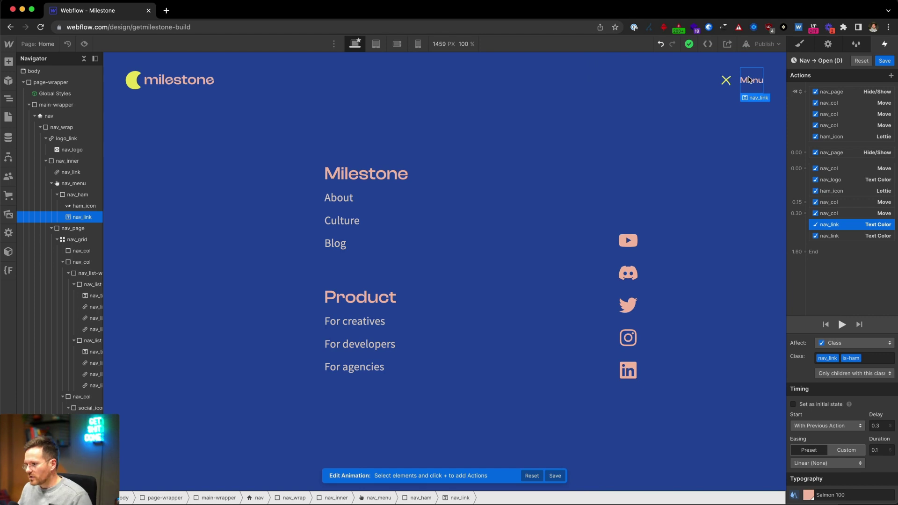
{"action": "left_click_drag", "start_coordinate": [837, 236], "coordinate": [858, 244]}
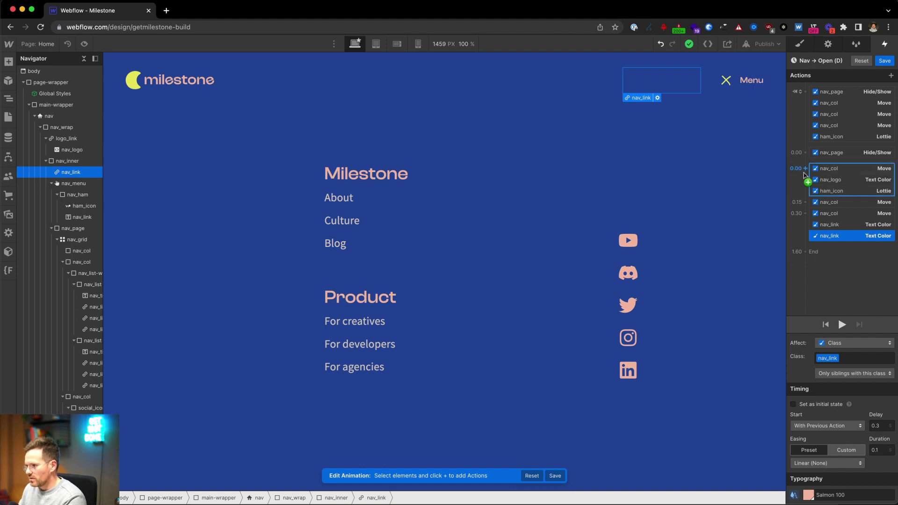
{"action": "key", "text": "Delete"}
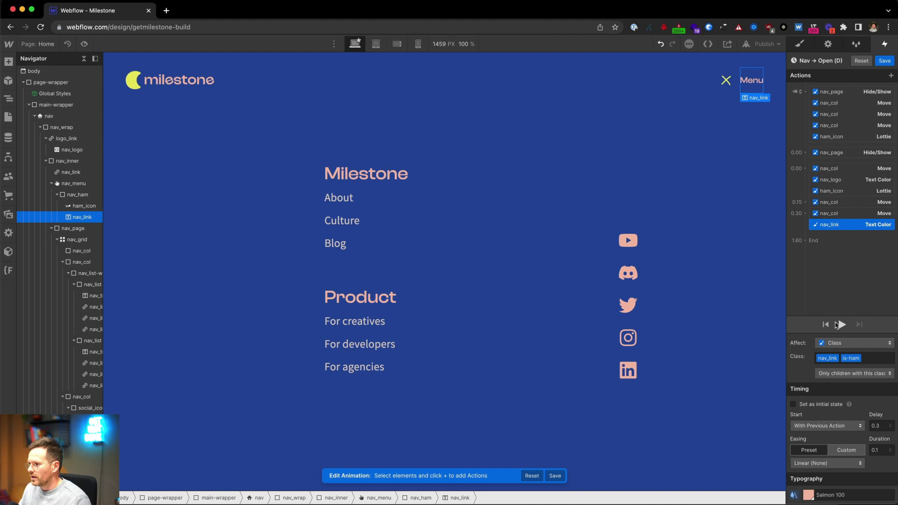
{"action": "left_click", "coordinate": [854, 92]}
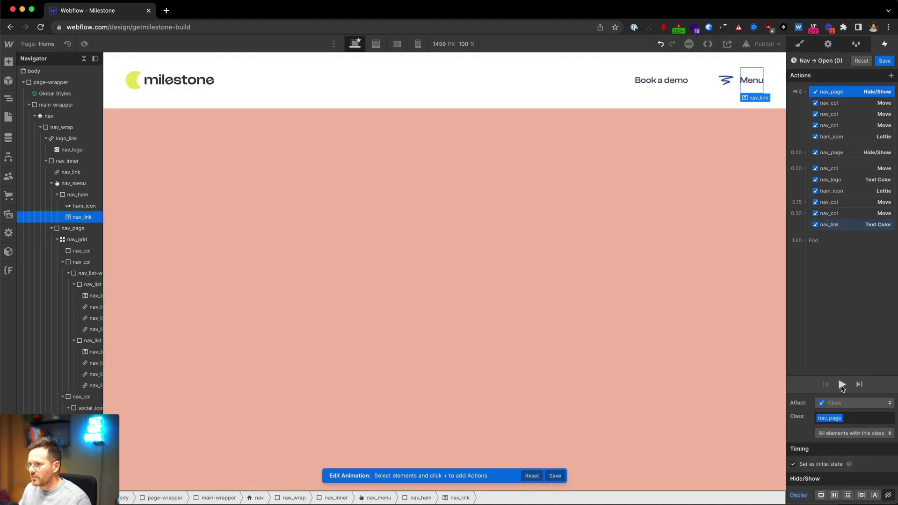
{"action": "left_click", "coordinate": [842, 384]}
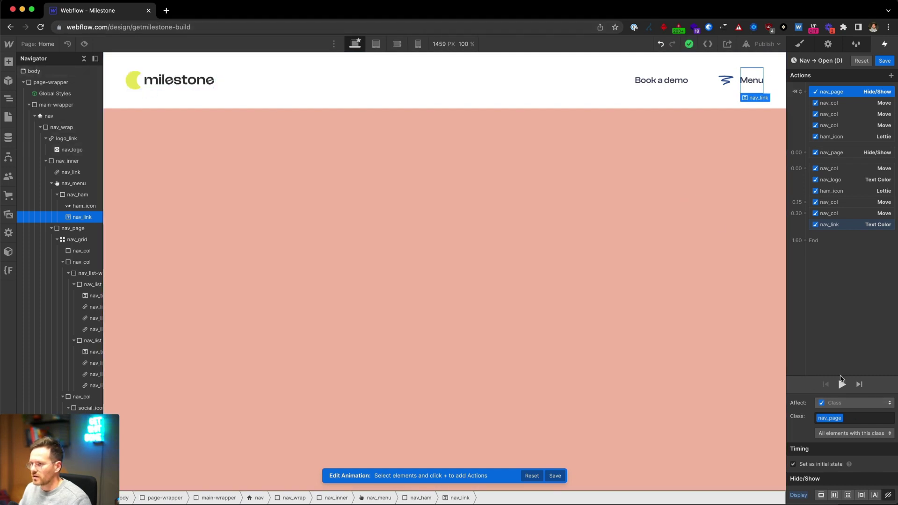
{"action": "left_click", "coordinate": [842, 384]}
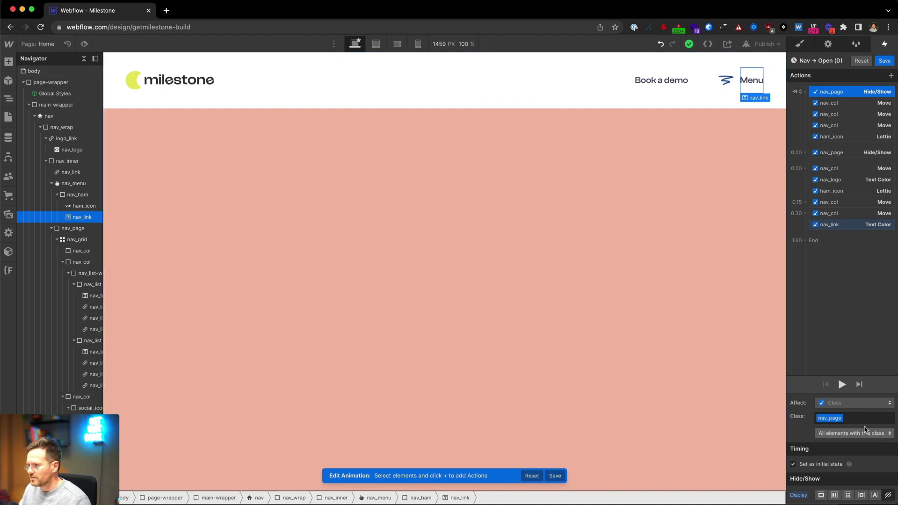
{"action": "left_click", "coordinate": [842, 385]}
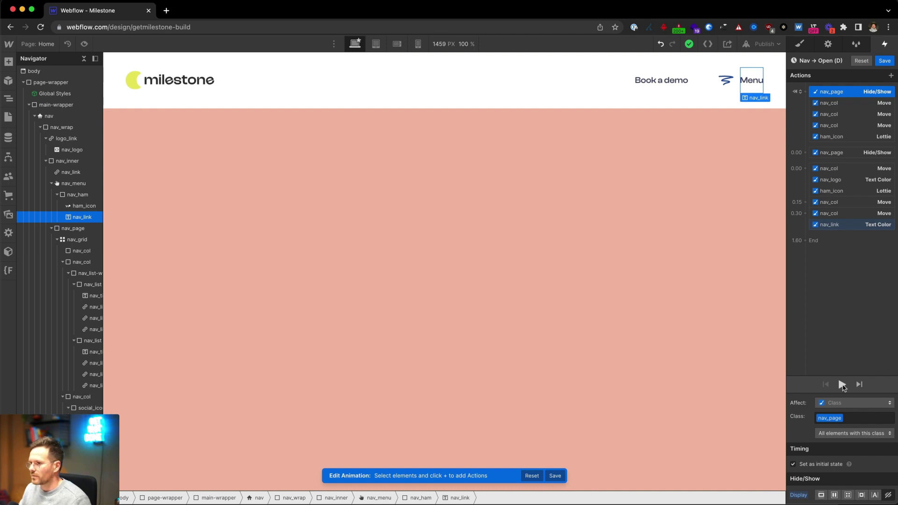
{"action": "left_click", "coordinate": [842, 384]}
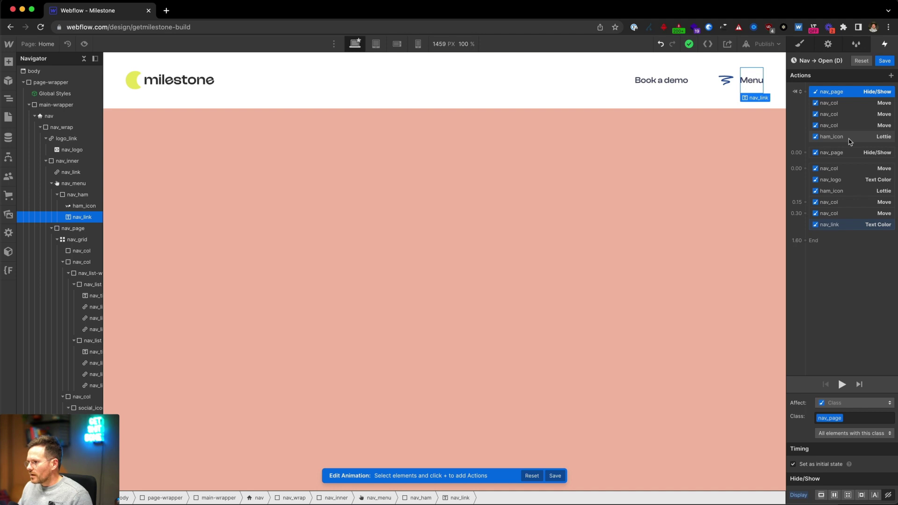
{"action": "left_click", "coordinate": [849, 135], "text": "shift"}
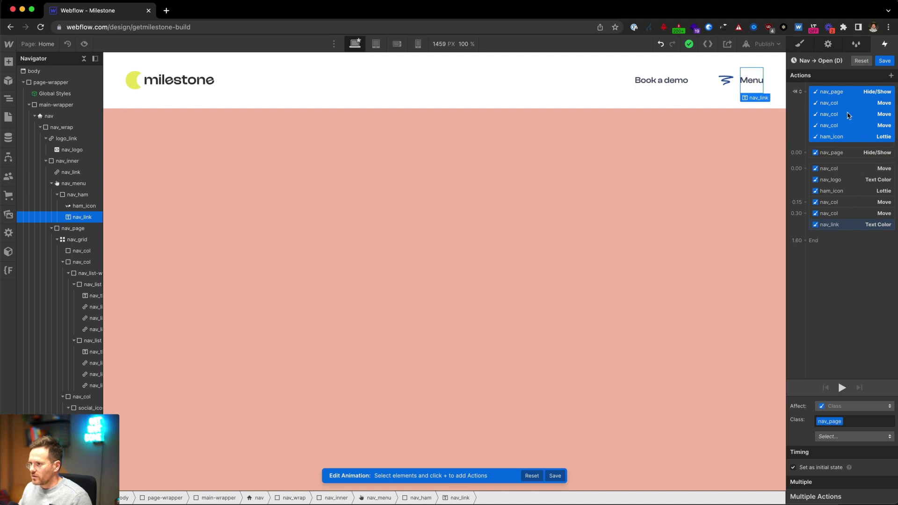
{"action": "left_click", "coordinate": [854, 104]}
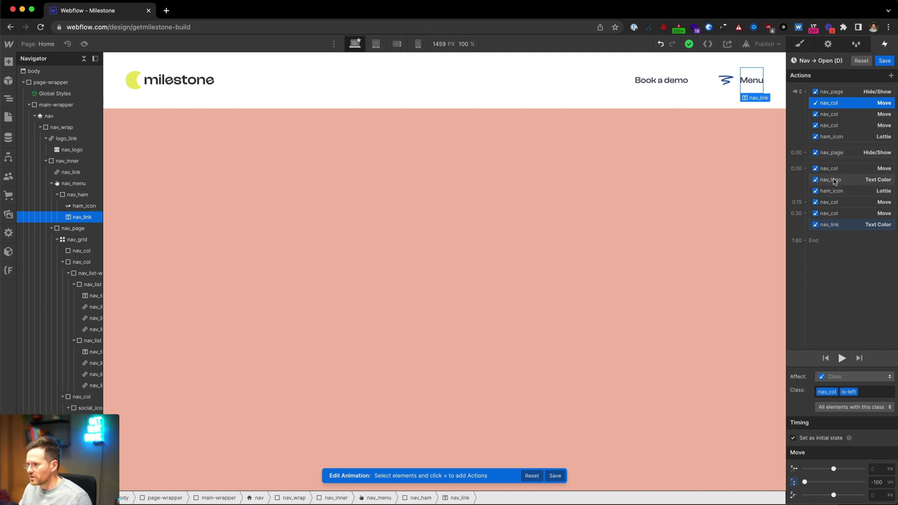
{"action": "left_click", "coordinate": [850, 155]}
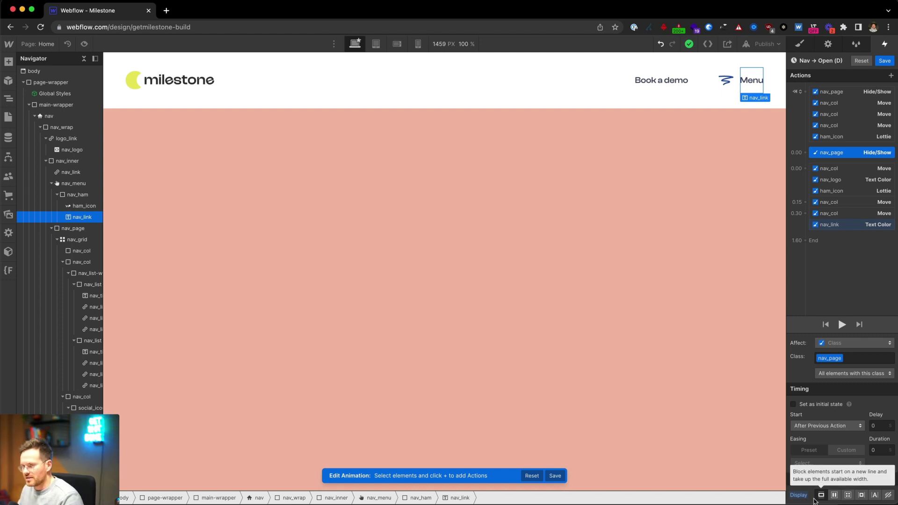
{"action": "left_click_drag", "start_coordinate": [832, 153], "coordinate": [889, 82]}
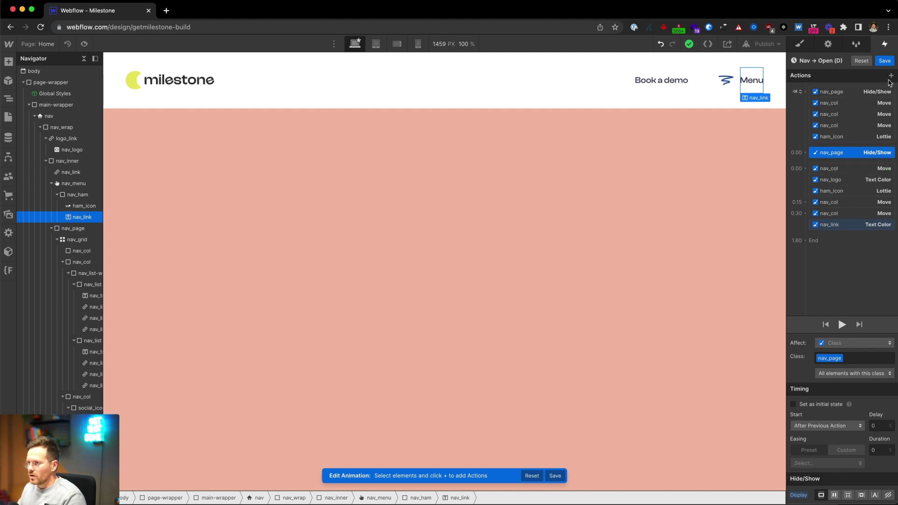
{"action": "left_click", "coordinate": [890, 77]}
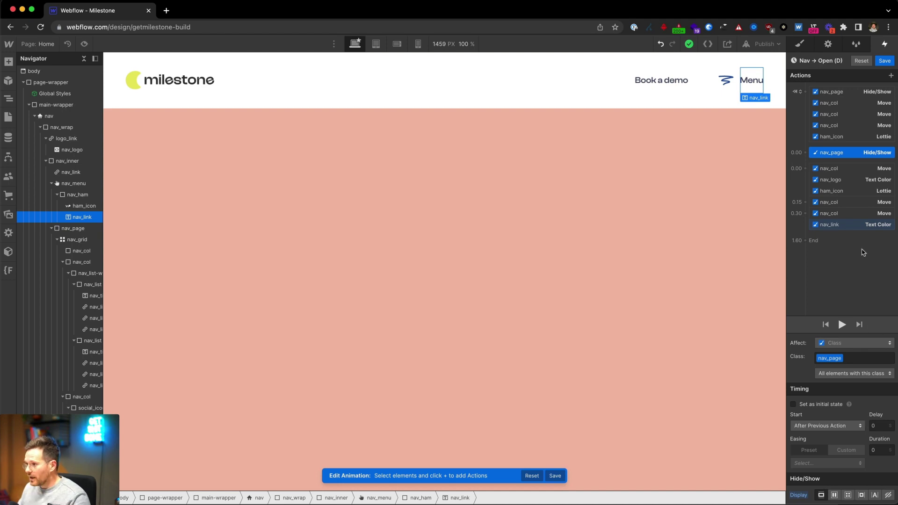
{"action": "left_click", "coordinate": [845, 170]}
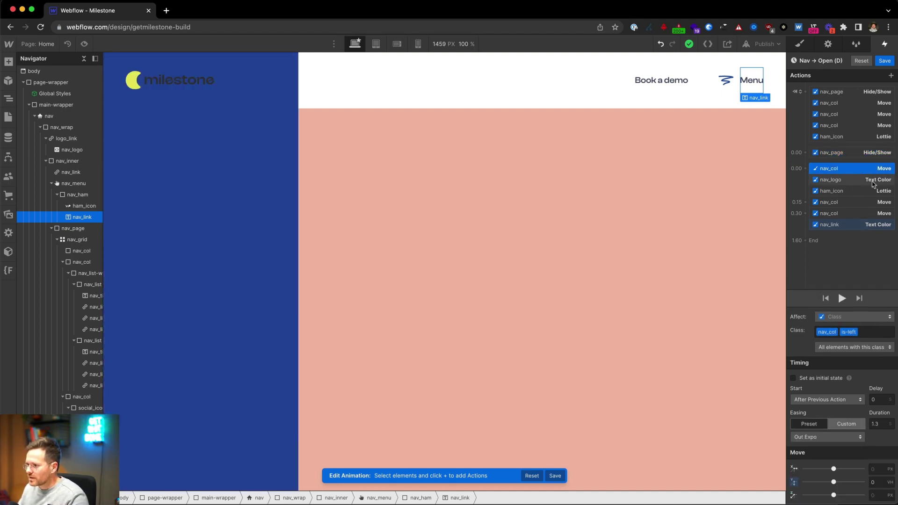
{"action": "left_click", "coordinate": [881, 424]}
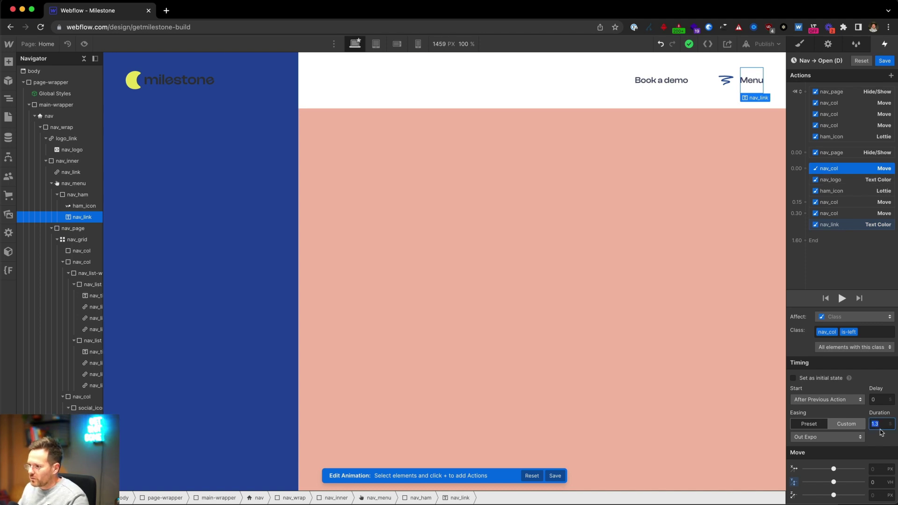
{"action": "left_click", "coordinate": [831, 438]}
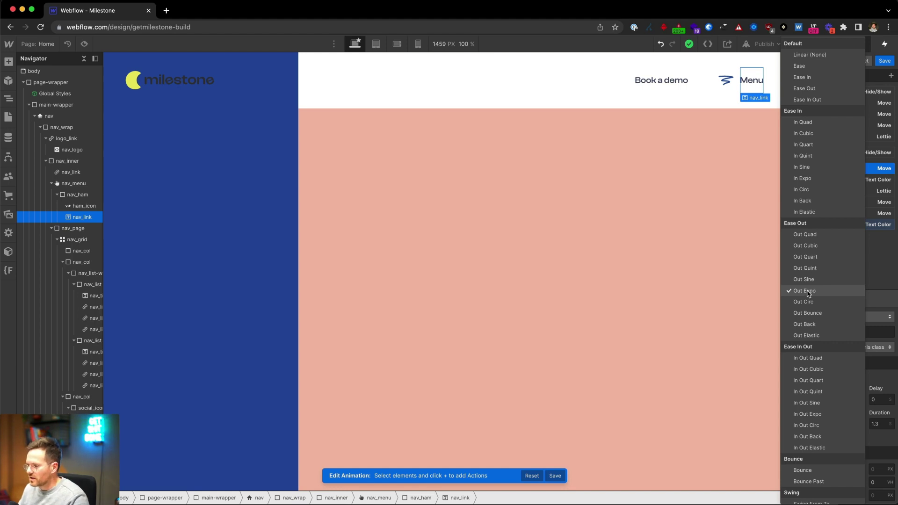
{"action": "left_click", "coordinate": [872, 264]}
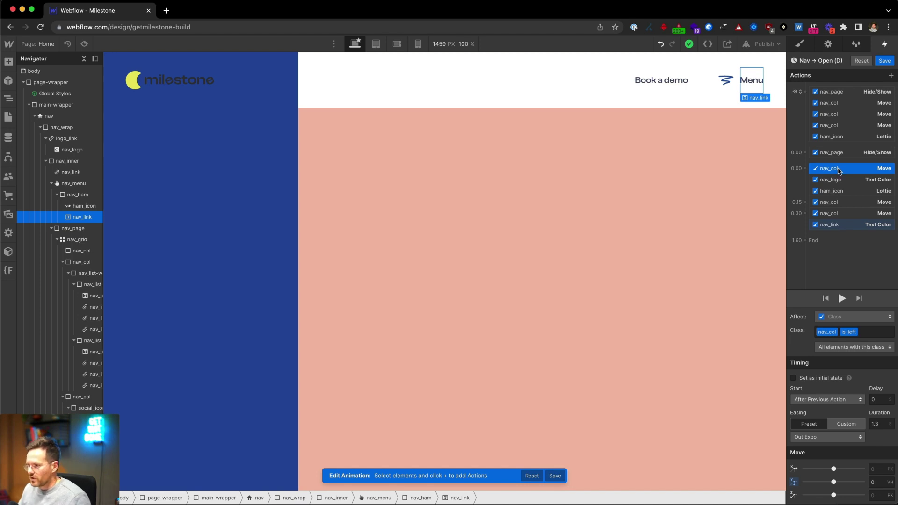
{"action": "left_click", "coordinate": [842, 298]}
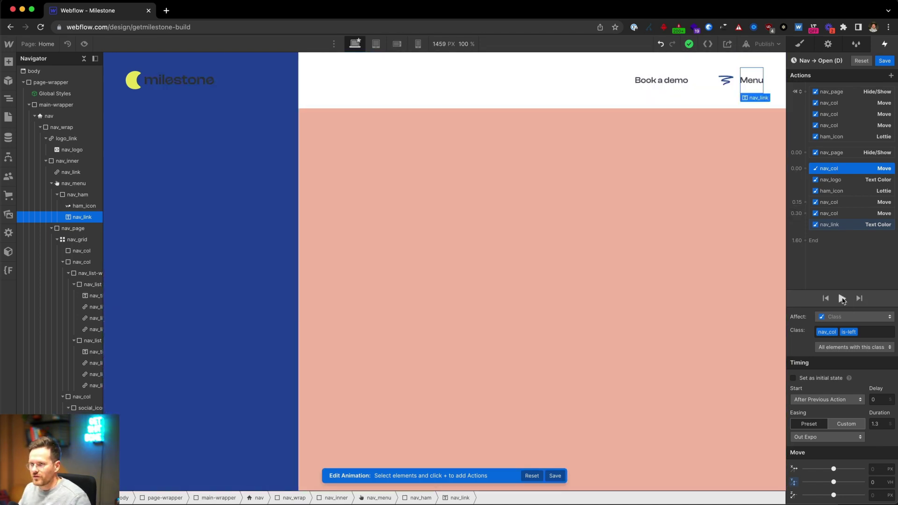
{"action": "left_click", "coordinate": [842, 298]}
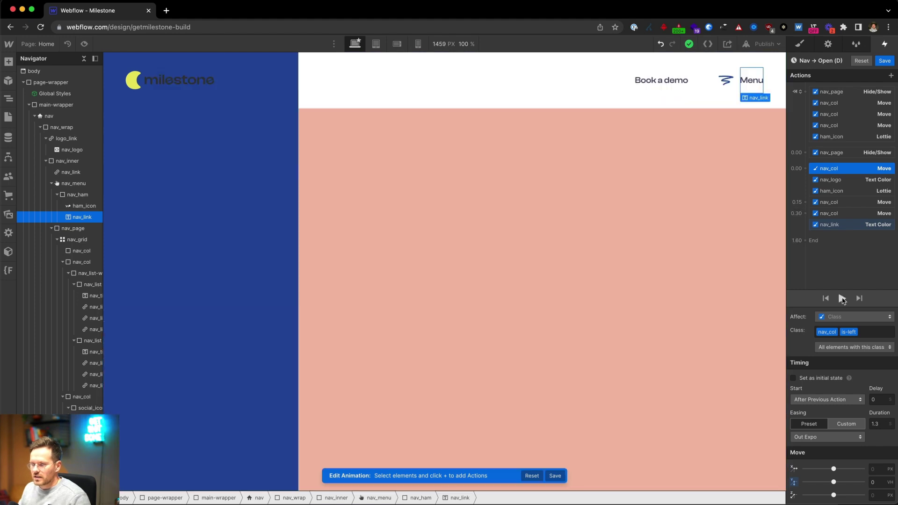
{"action": "left_click", "coordinate": [842, 298]}
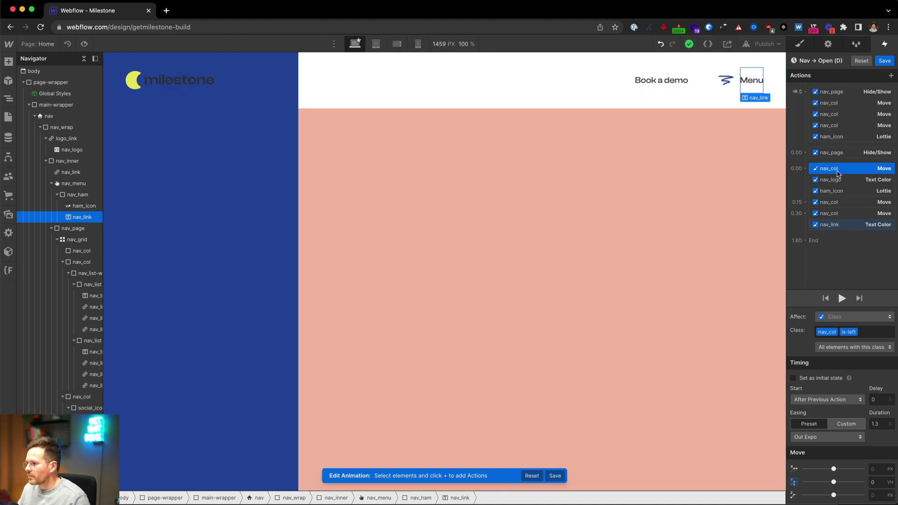
{"action": "left_click", "coordinate": [844, 181]}
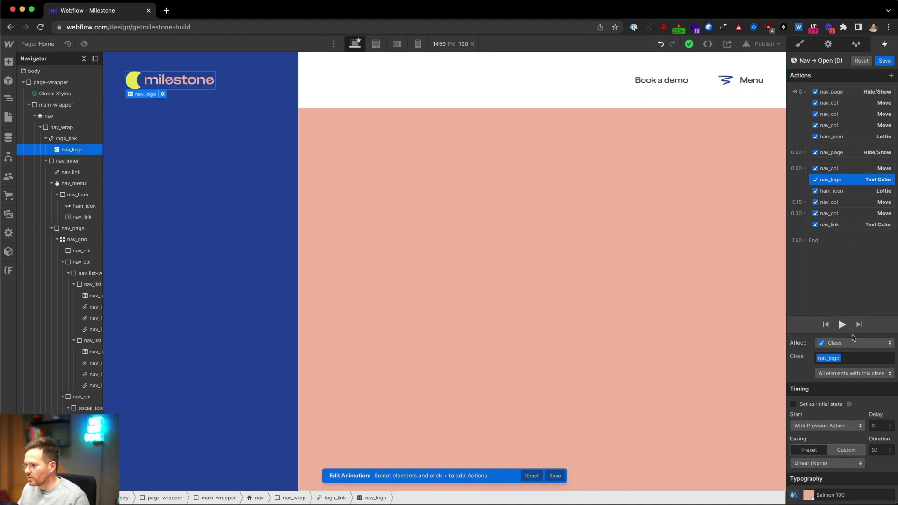
{"action": "left_click", "coordinate": [860, 170]}
{"action": "left_click", "coordinate": [858, 179]}
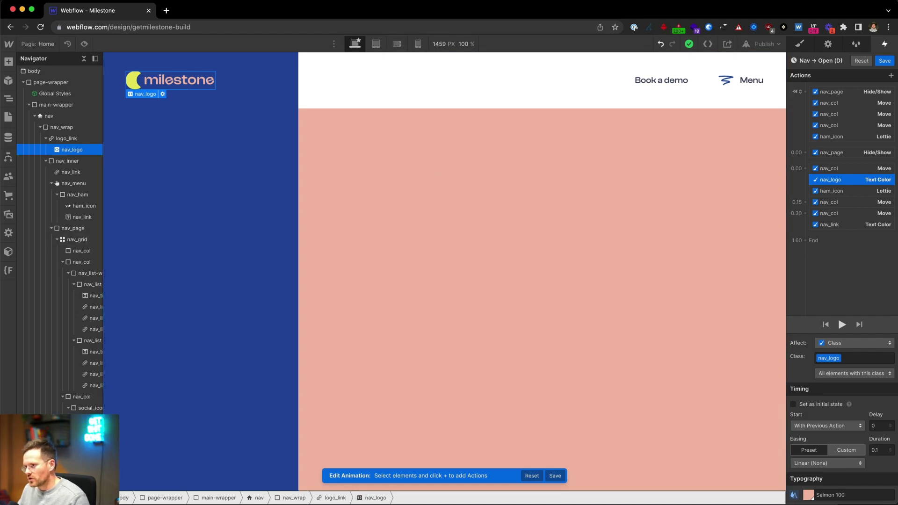
{"action": "left_click", "coordinate": [877, 450]}
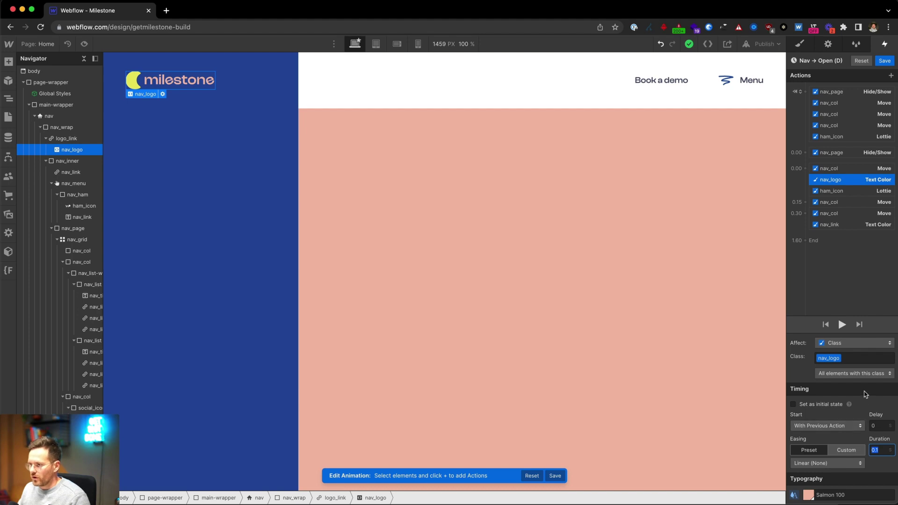
{"action": "left_click", "coordinate": [849, 169]}
{"action": "left_click", "coordinate": [842, 298]}
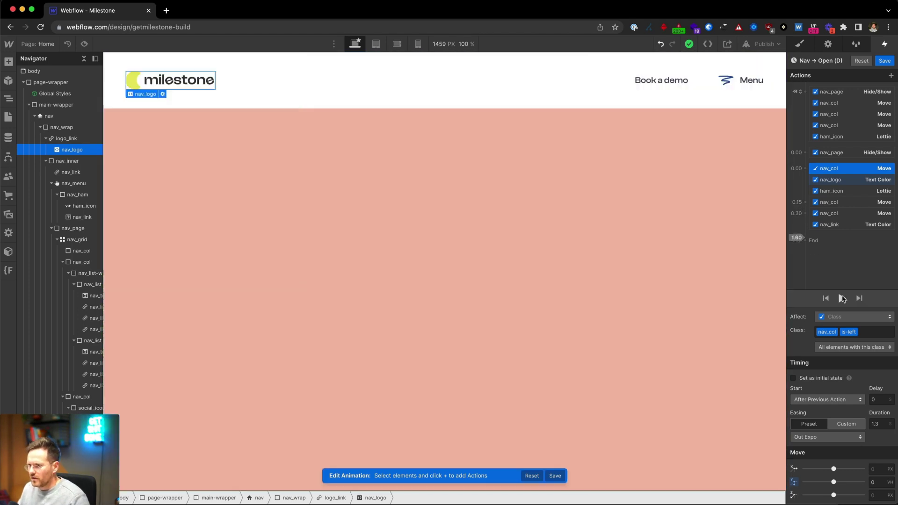
{"action": "left_click", "coordinate": [842, 298]}
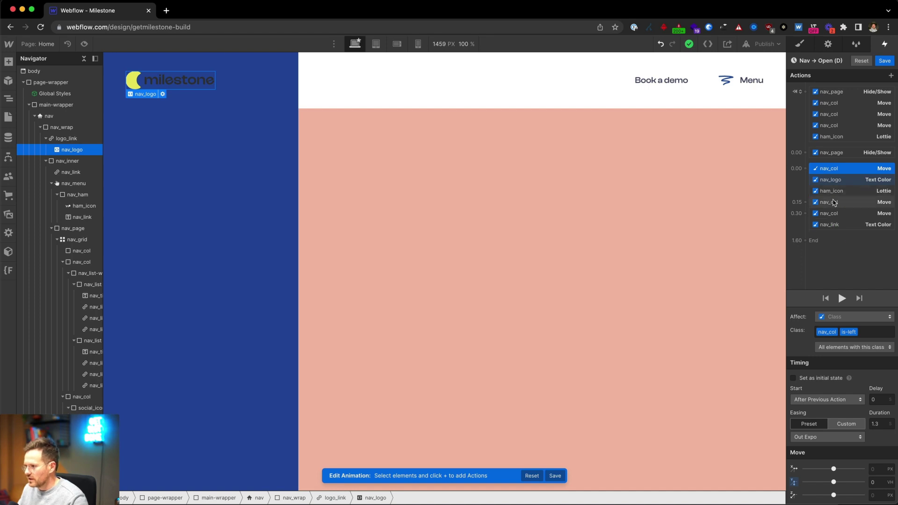
{"action": "left_click", "coordinate": [832, 192]}
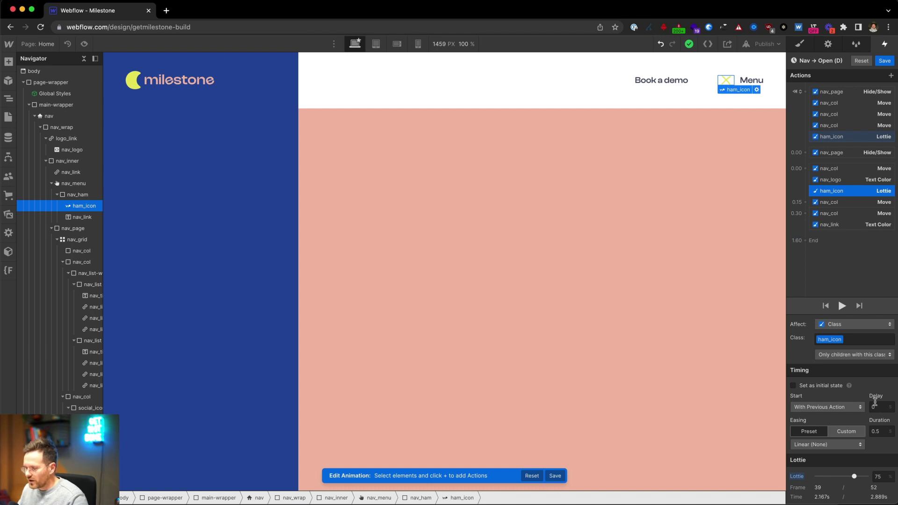
- Give the ham_icon Lottie action a 0.5 s duration and play Nav Open twice
{"action": "type", "text": "0.5"}
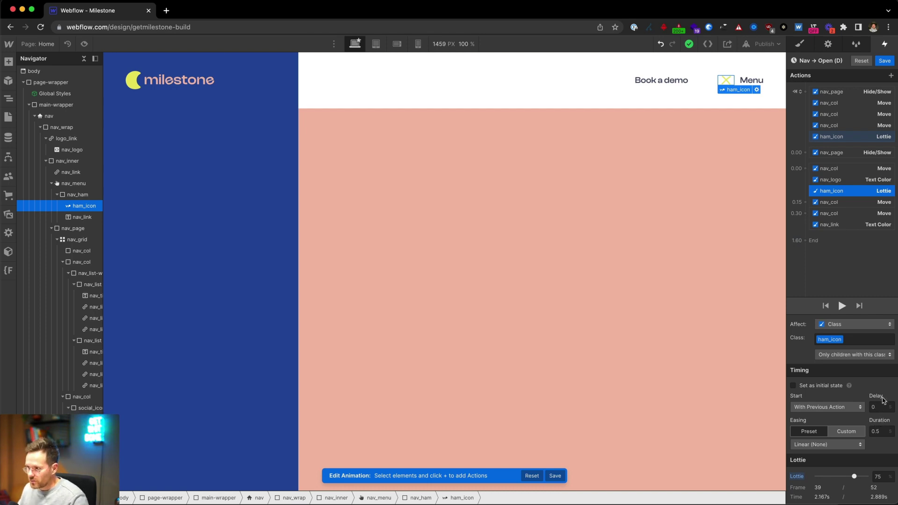
{"action": "left_click", "coordinate": [842, 306]}
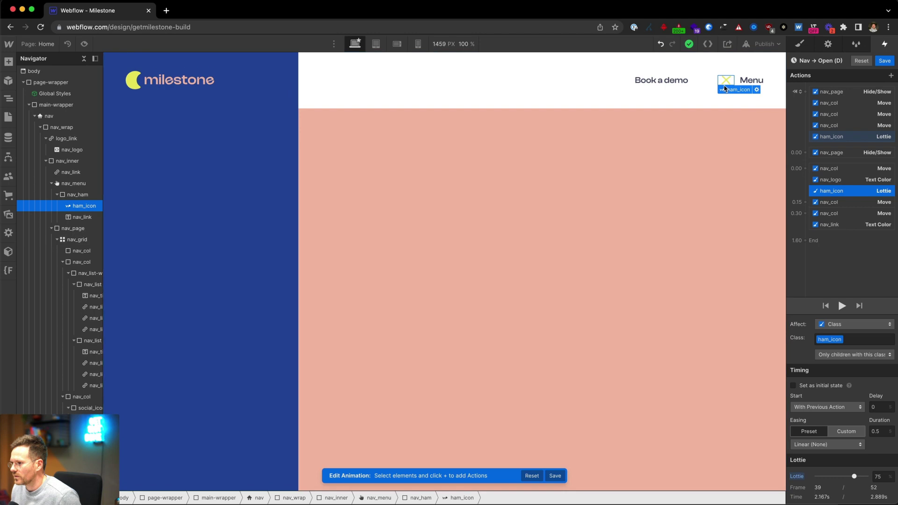
{"action": "left_click", "coordinate": [842, 307]}
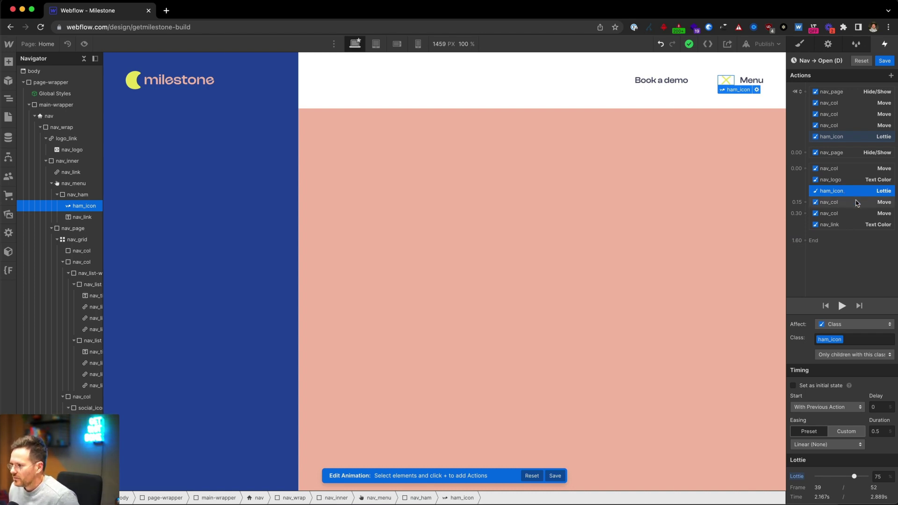
- Compare the centre (0.15) and right (0.30) column slide actions against the Lottie timing
{"action": "left_click", "coordinate": [856, 202]}
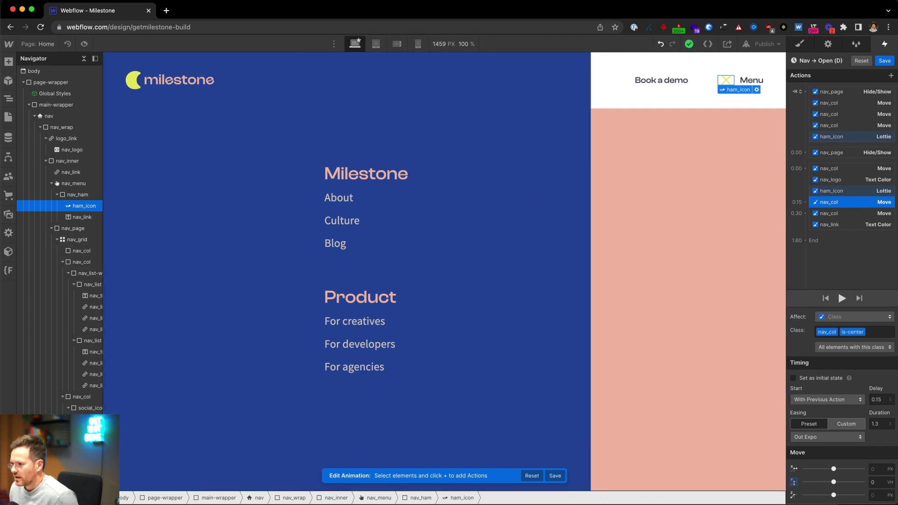
{"action": "left_click", "coordinate": [842, 213]}
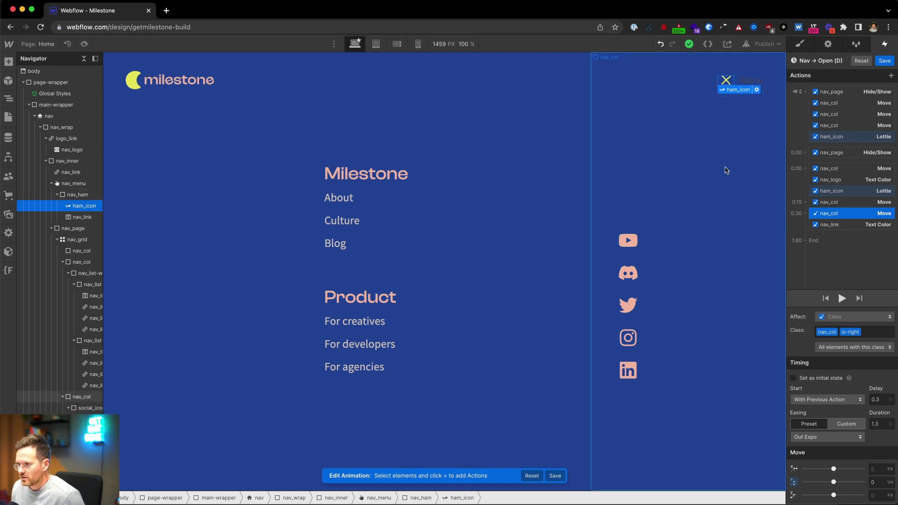
{"action": "left_click", "coordinate": [851, 192]}
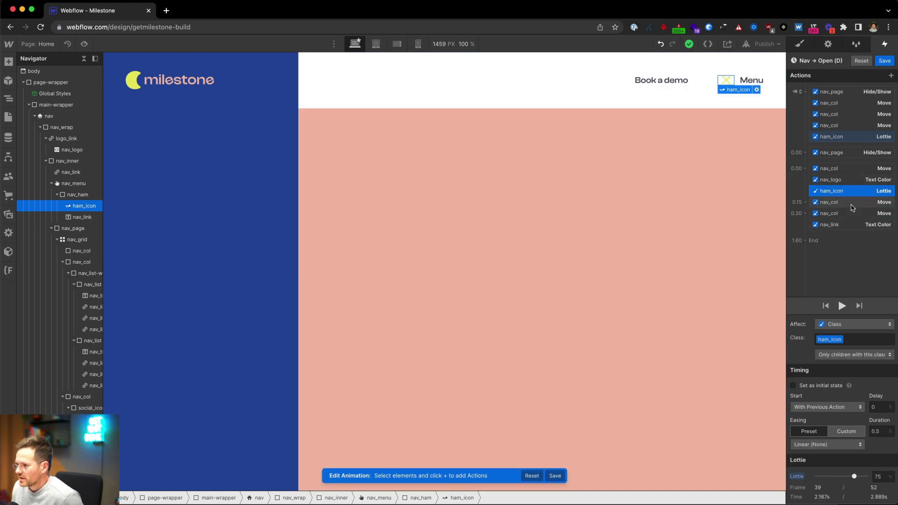
{"action": "left_click", "coordinate": [844, 203]}
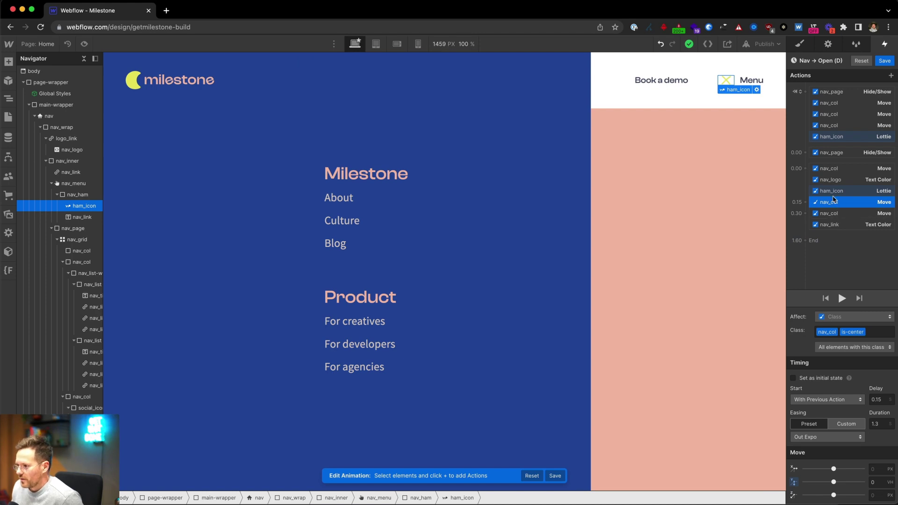
{"action": "left_click", "coordinate": [837, 192]}
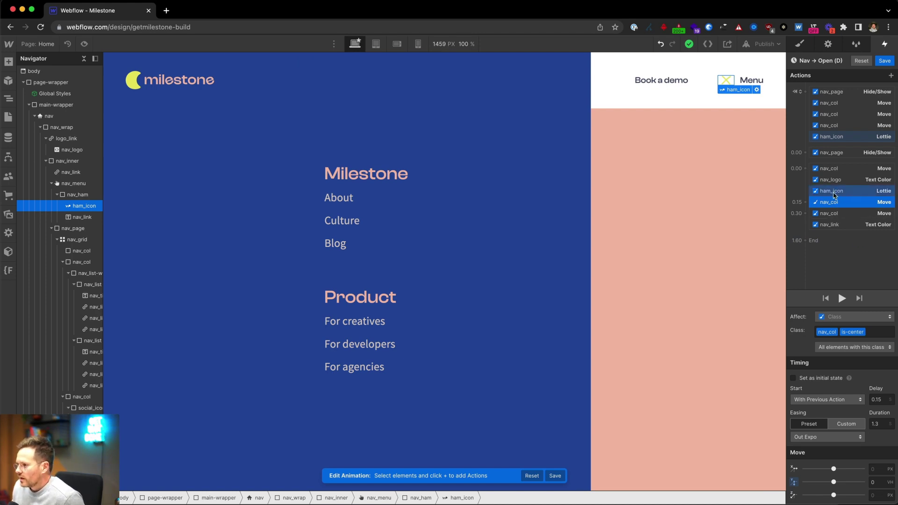
{"action": "left_click", "coordinate": [834, 203]}
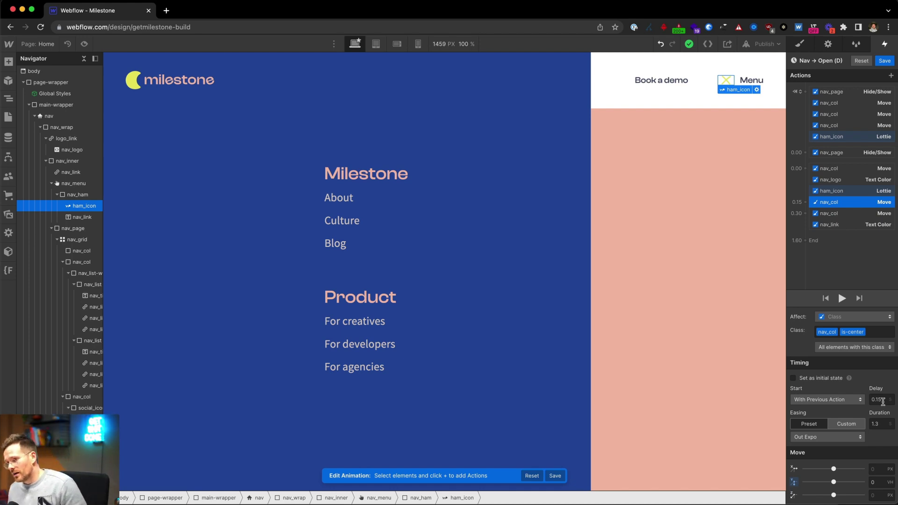
{"action": "left_click", "coordinate": [840, 298]}
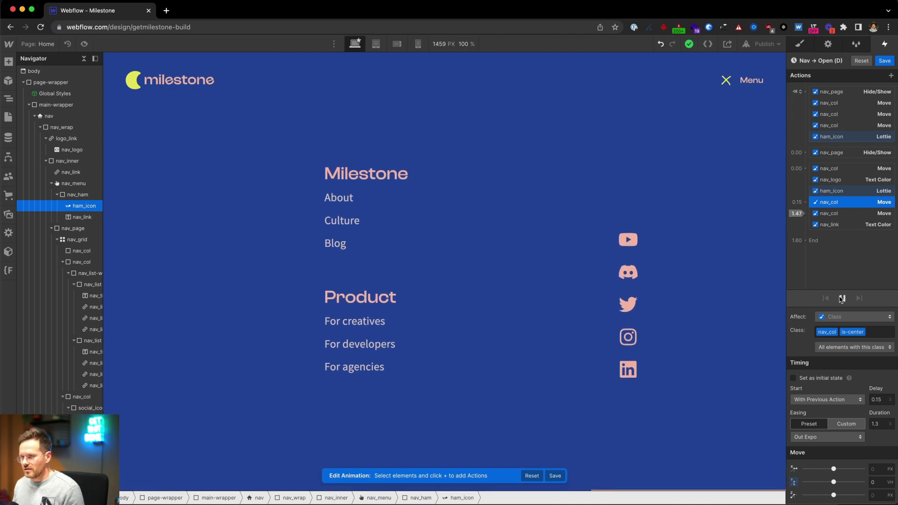
{"action": "left_click", "coordinate": [842, 298]}
{"action": "left_click", "coordinate": [841, 299]}
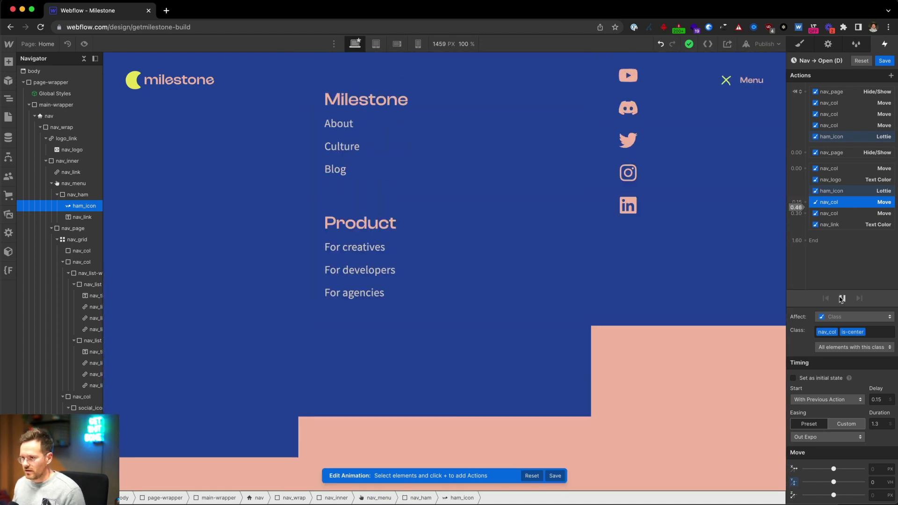
{"action": "left_click", "coordinate": [842, 215]}
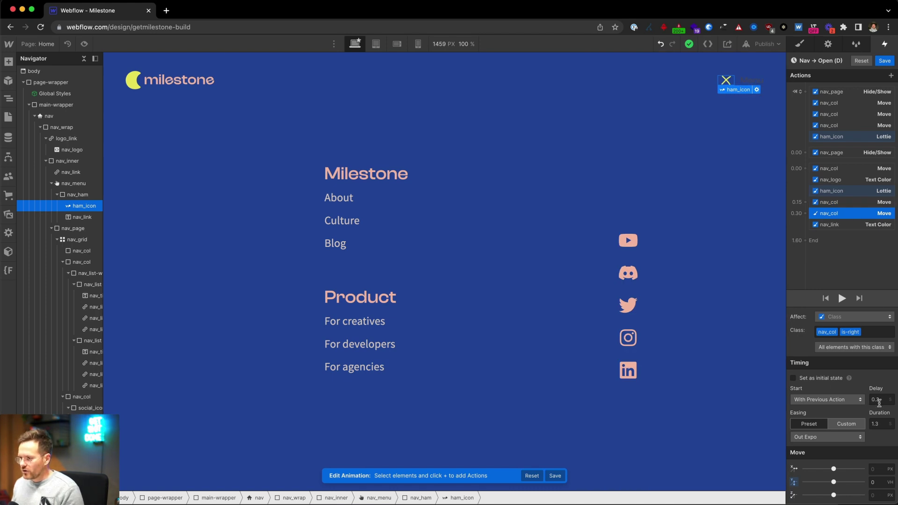
{"action": "left_click", "coordinate": [862, 202]}
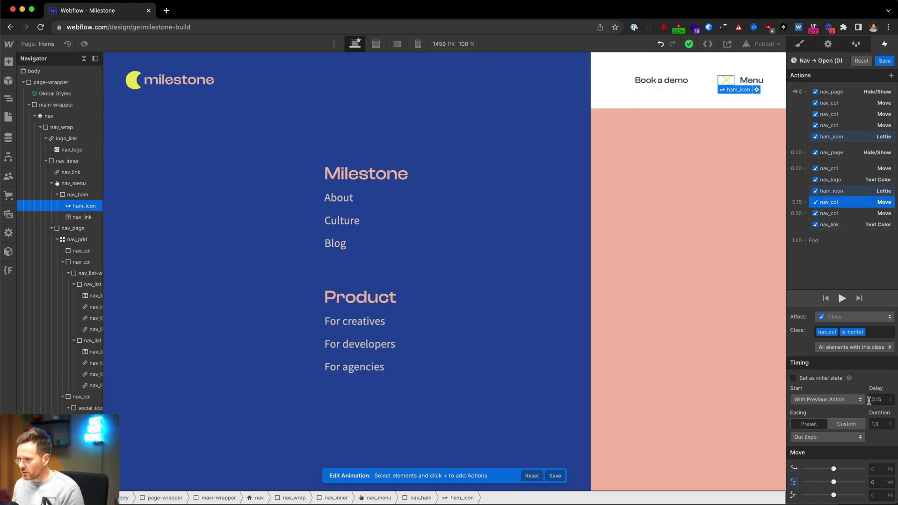
{"action": "left_click", "coordinate": [842, 214]}
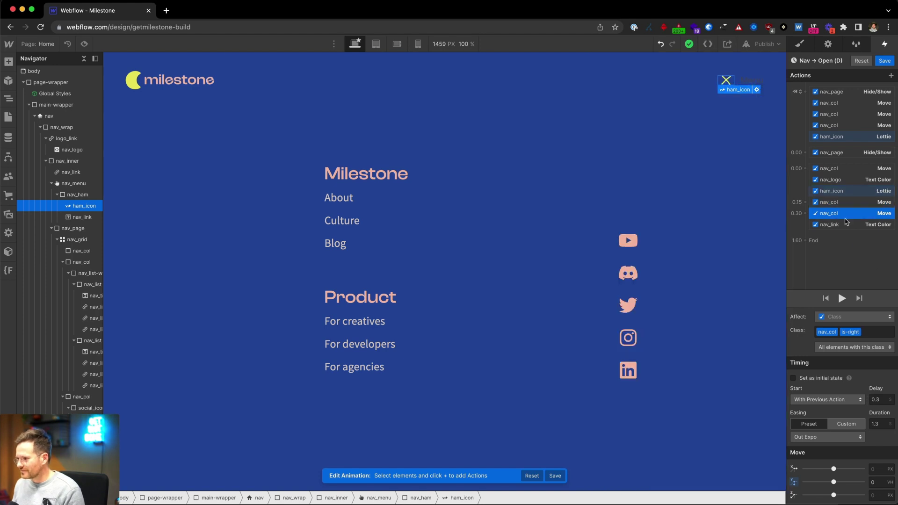
{"action": "left_click", "coordinate": [856, 228]}
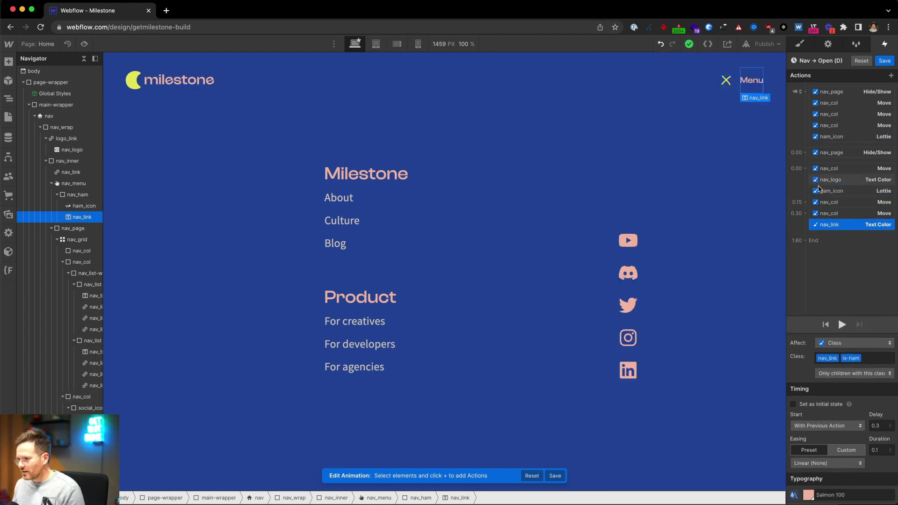
{"action": "left_click", "coordinate": [841, 215]}
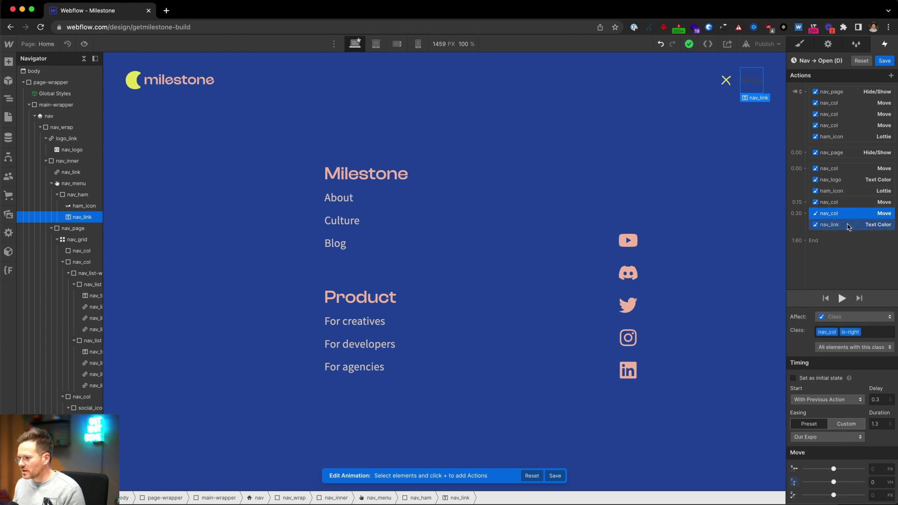
{"action": "left_click", "coordinate": [853, 225]}
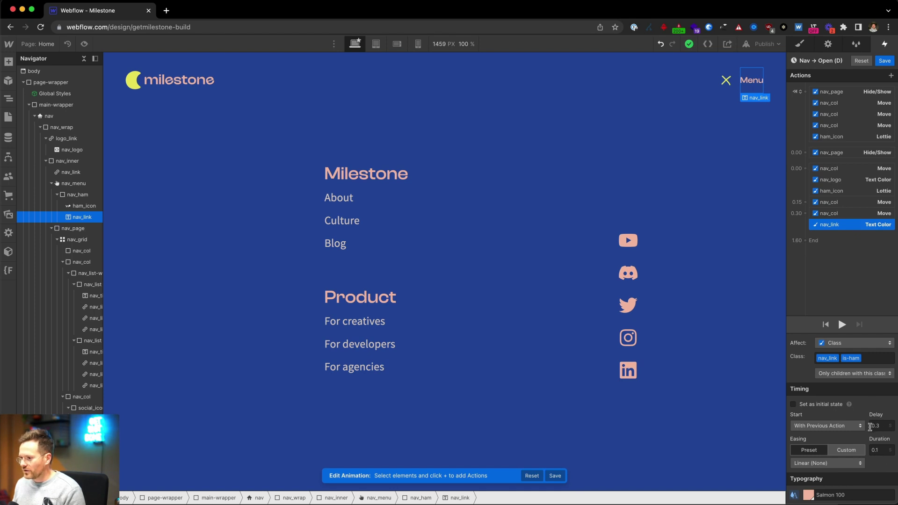
{"action": "left_click", "coordinate": [879, 448]}
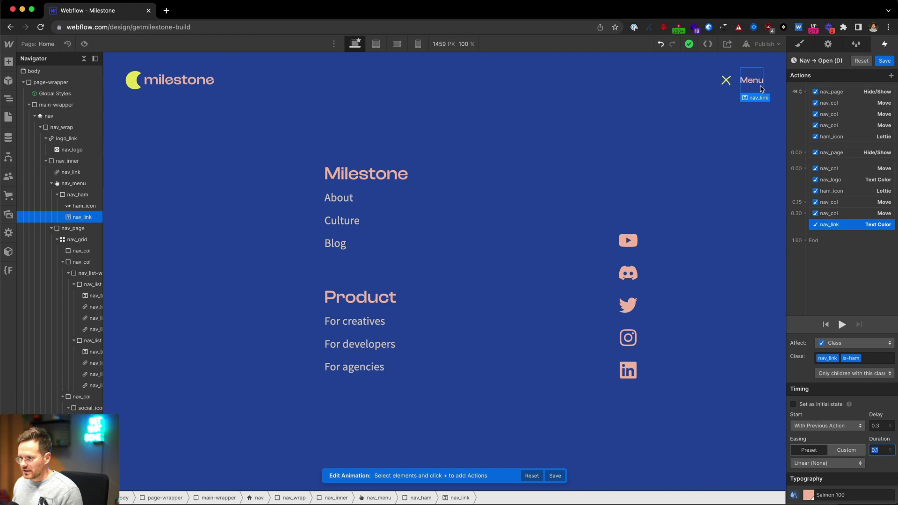
{"action": "left_click", "coordinate": [841, 325]}
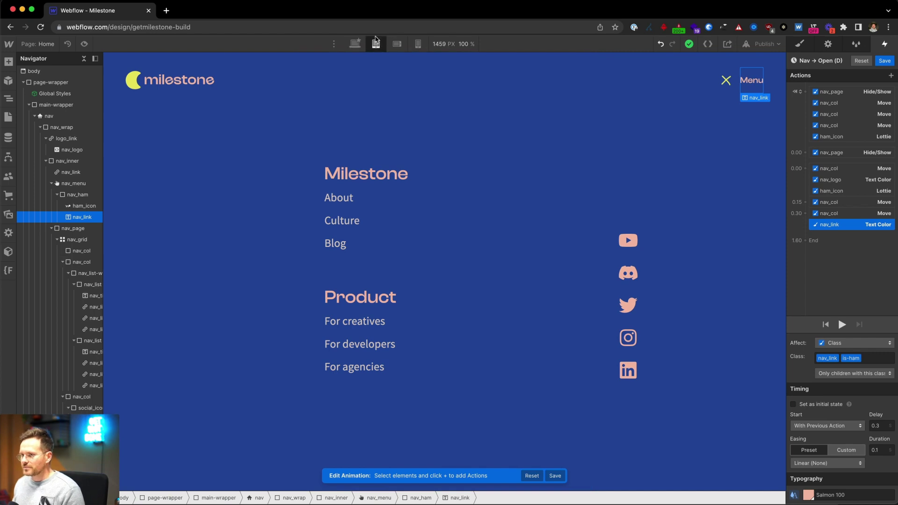
{"action": "left_click", "coordinate": [376, 43]}
{"action": "left_click", "coordinate": [842, 324]}
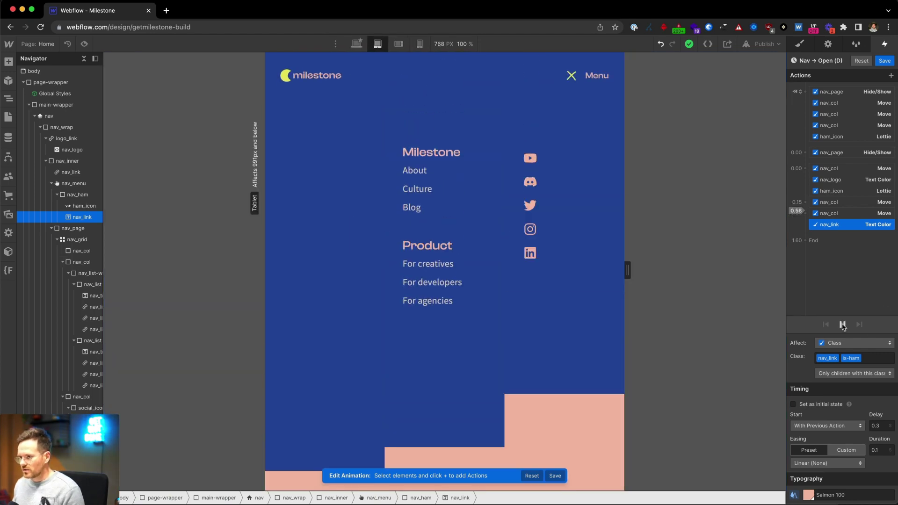
{"action": "left_click", "coordinate": [399, 44]}
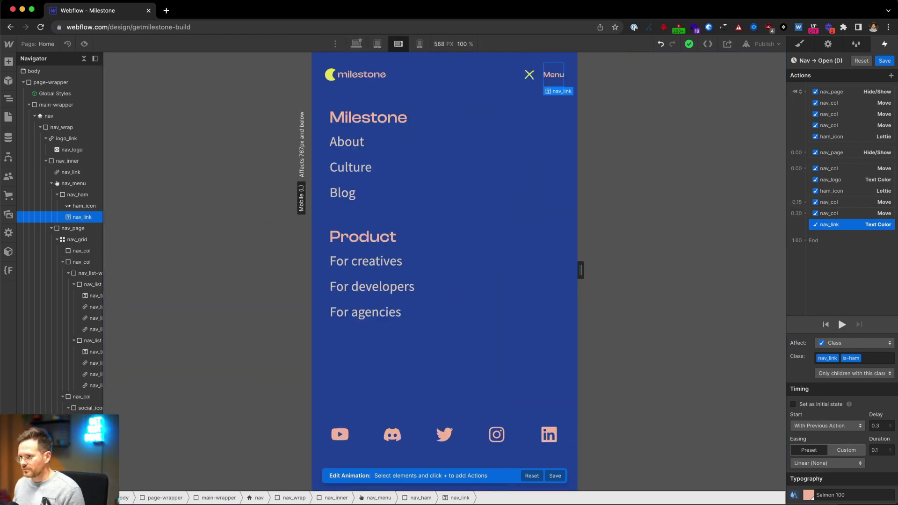
{"action": "left_click", "coordinate": [420, 44]}
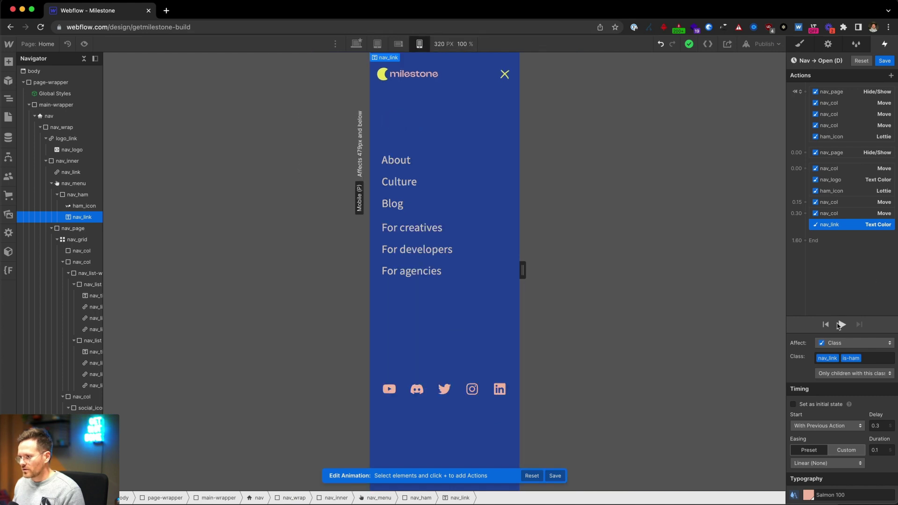
{"action": "left_click", "coordinate": [841, 325]}
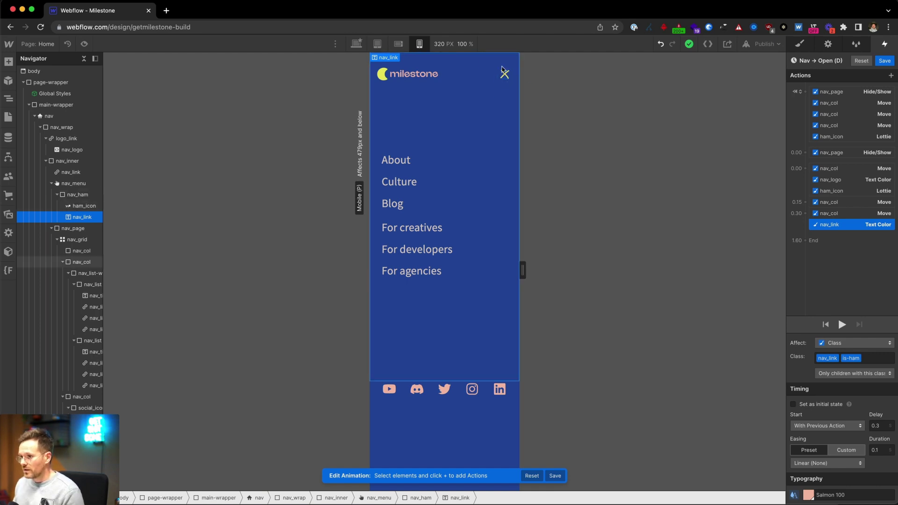
{"action": "left_click", "coordinate": [356, 43]}
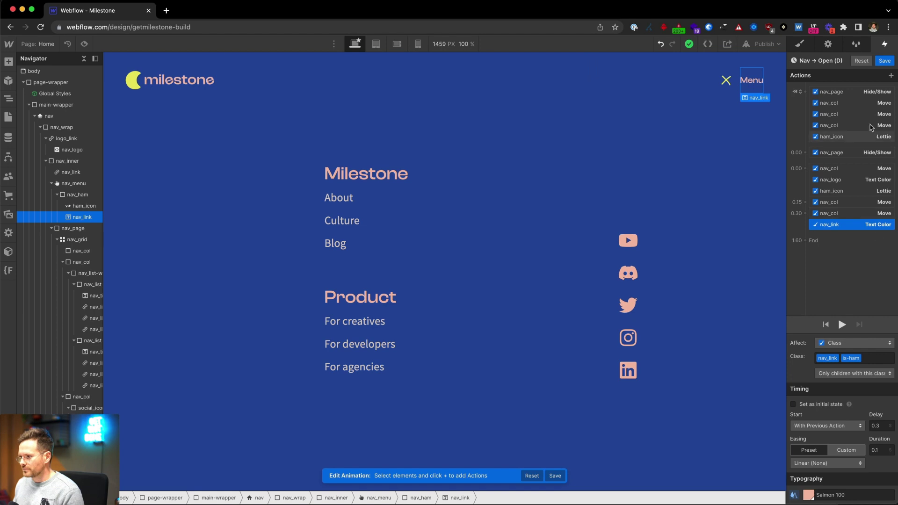
{"action": "left_click", "coordinate": [841, 324]}
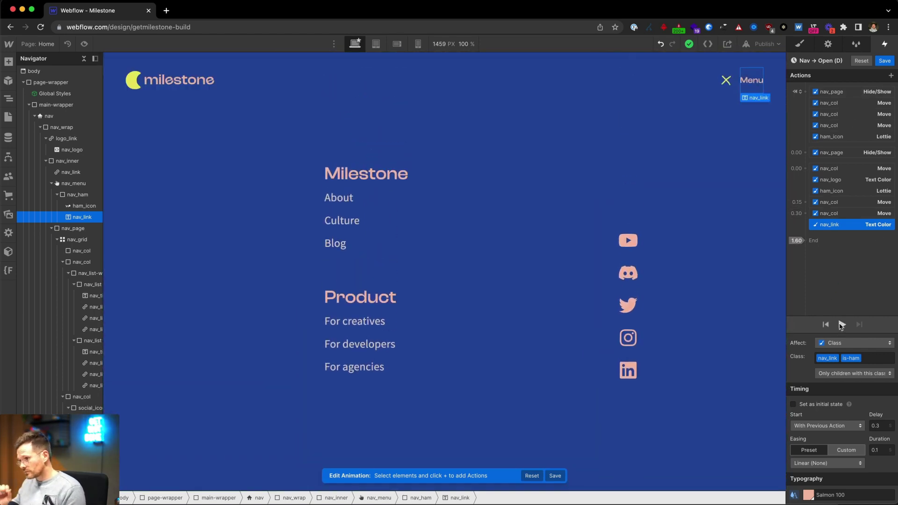
- Save Nav → Open (D), then open Nav → Close (D) from the second-click action
{"action": "left_click", "coordinate": [885, 60]}
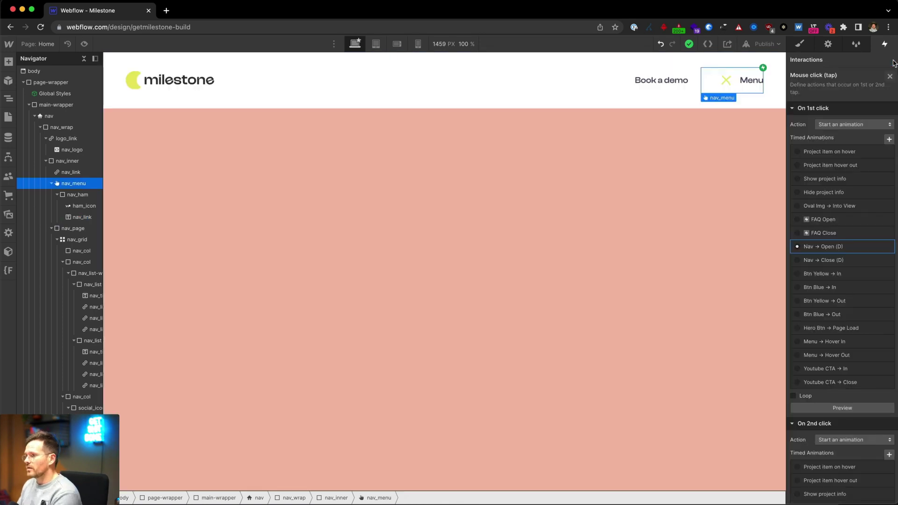
{"action": "scroll", "coordinate": [822, 315], "scroll_direction": "down", "scroll_amount": 7}
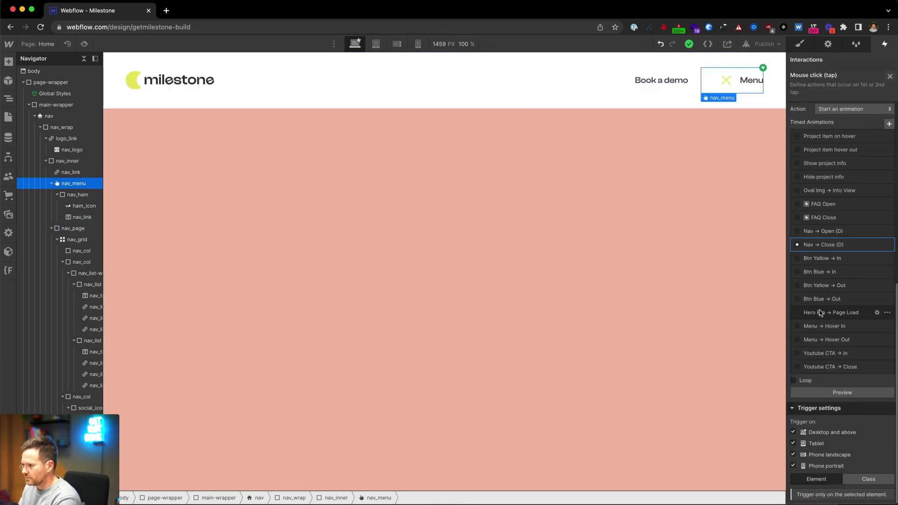
{"action": "left_click", "coordinate": [822, 244]}
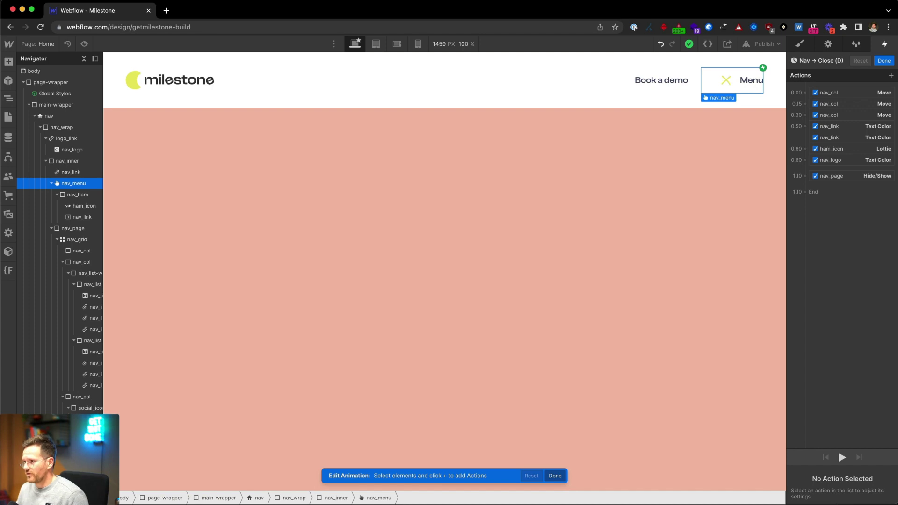
- Check the Nav Close column moves: Move Y -100, delays, duration, and In Expo easing
{"action": "left_click", "coordinate": [847, 94]}
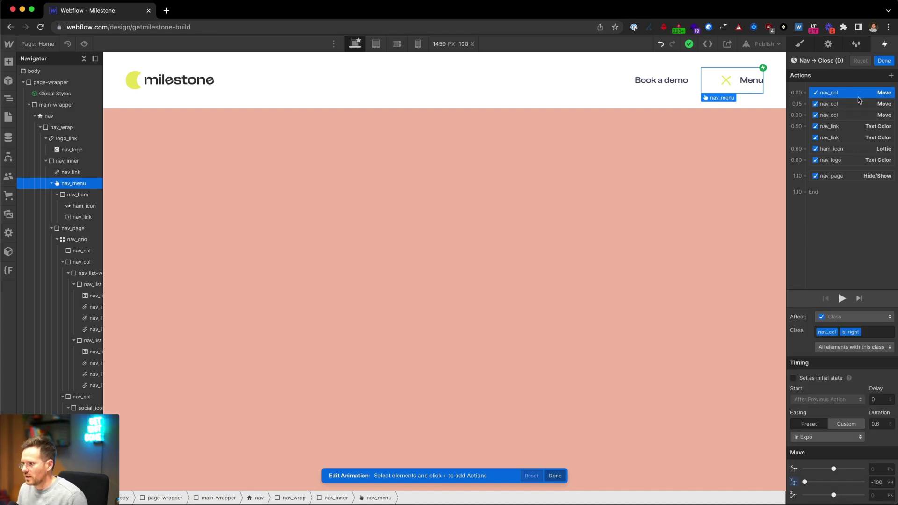
{"action": "left_click", "coordinate": [878, 482]}
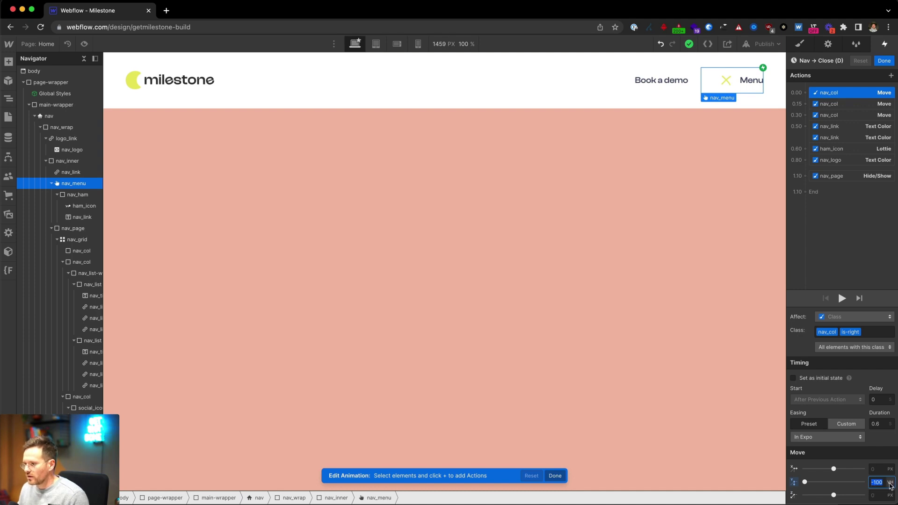
{"action": "left_click", "coordinate": [860, 119]}
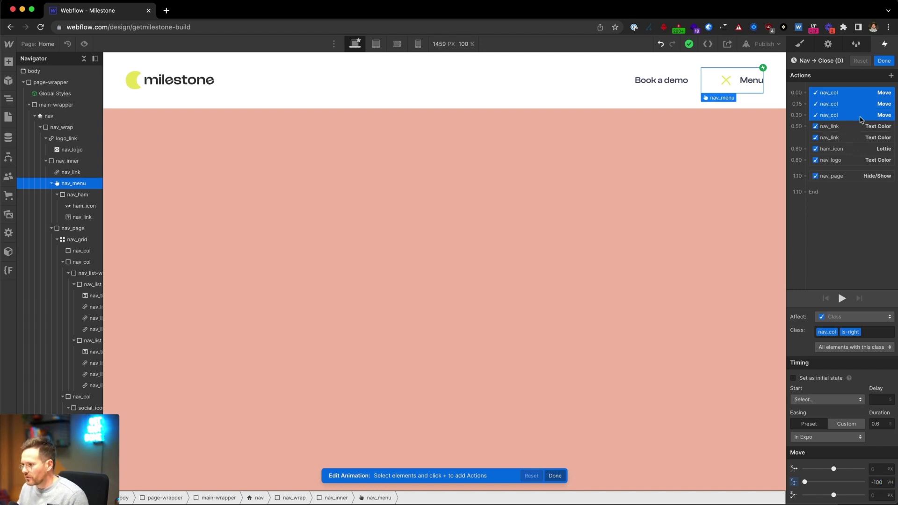
{"action": "left_click", "coordinate": [846, 98]}
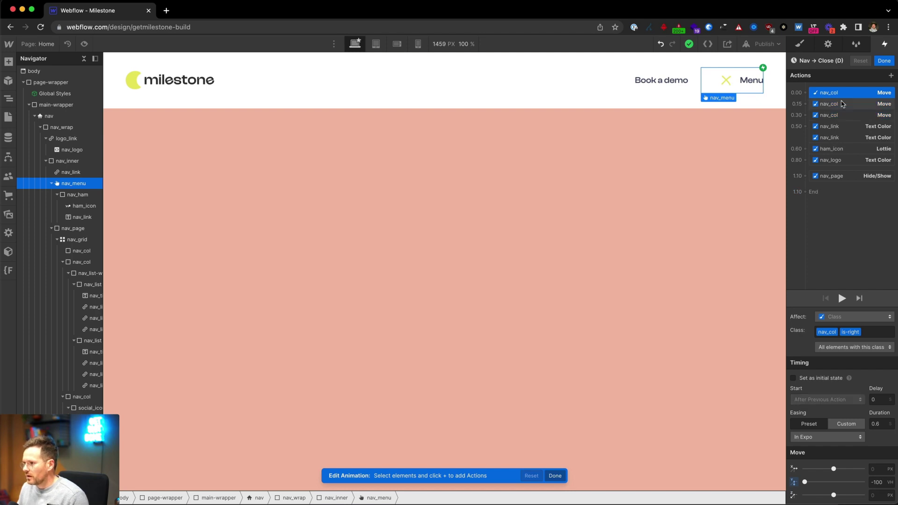
{"action": "left_click", "coordinate": [842, 106]}
{"action": "left_click", "coordinate": [841, 98]}
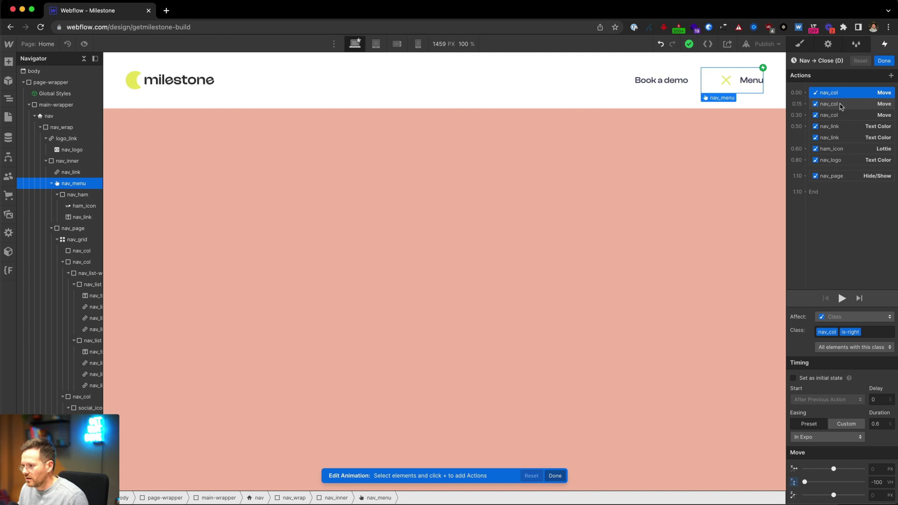
{"action": "left_click", "coordinate": [841, 107]}
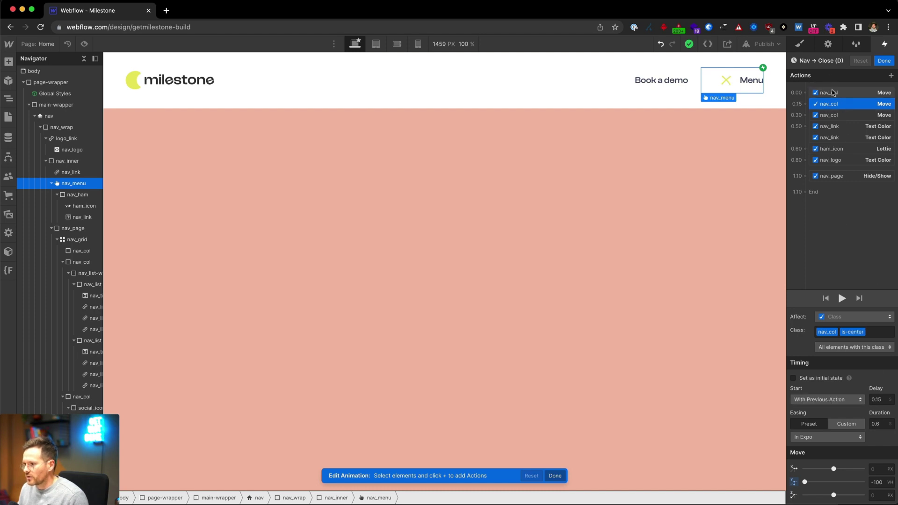
{"action": "left_click", "coordinate": [832, 92]}
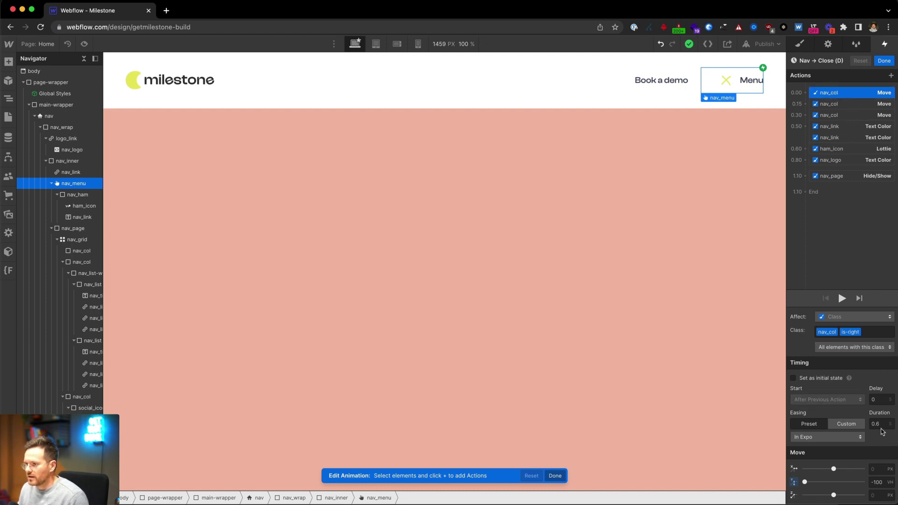
{"action": "left_click", "coordinate": [846, 103]}
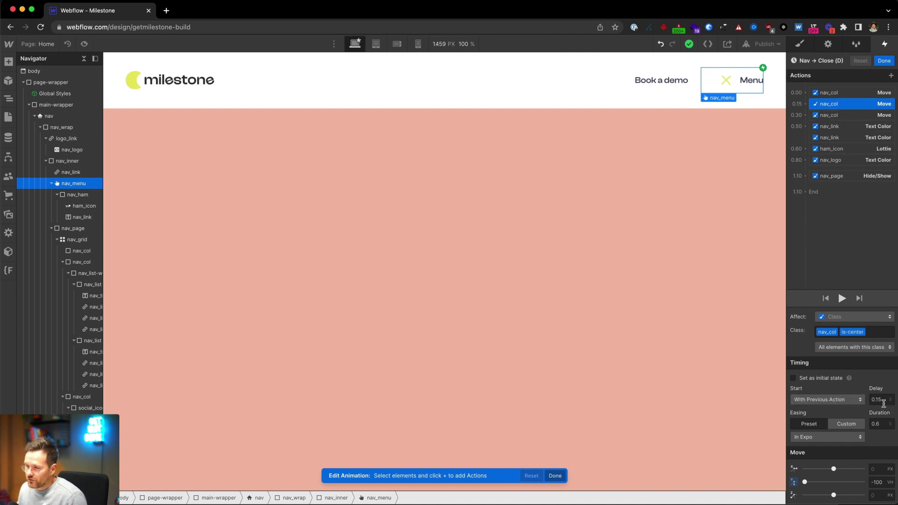
{"action": "left_click", "coordinate": [849, 115]}
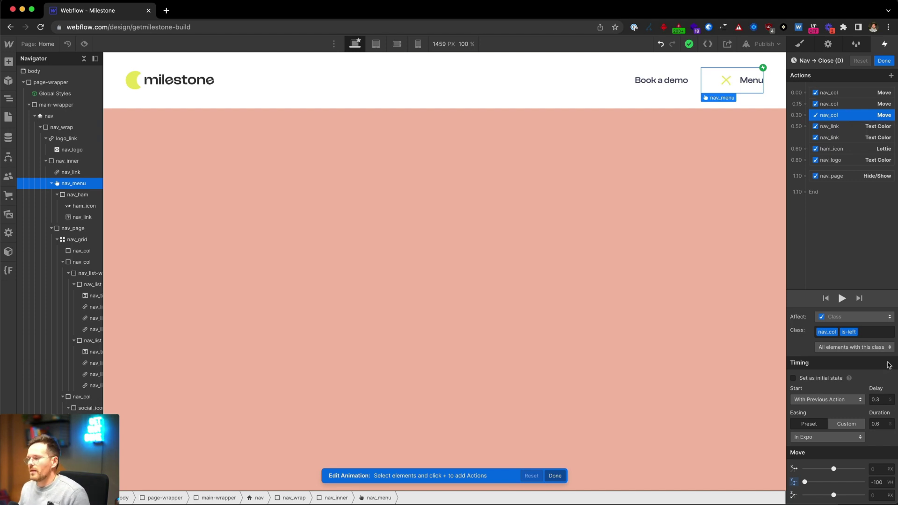
{"action": "left_click", "coordinate": [878, 424]}
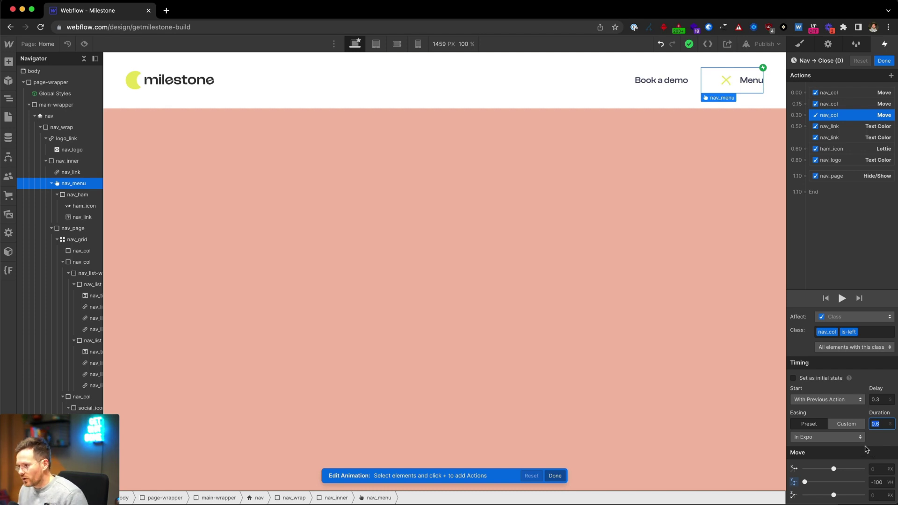
{"action": "left_click", "coordinate": [800, 437]}
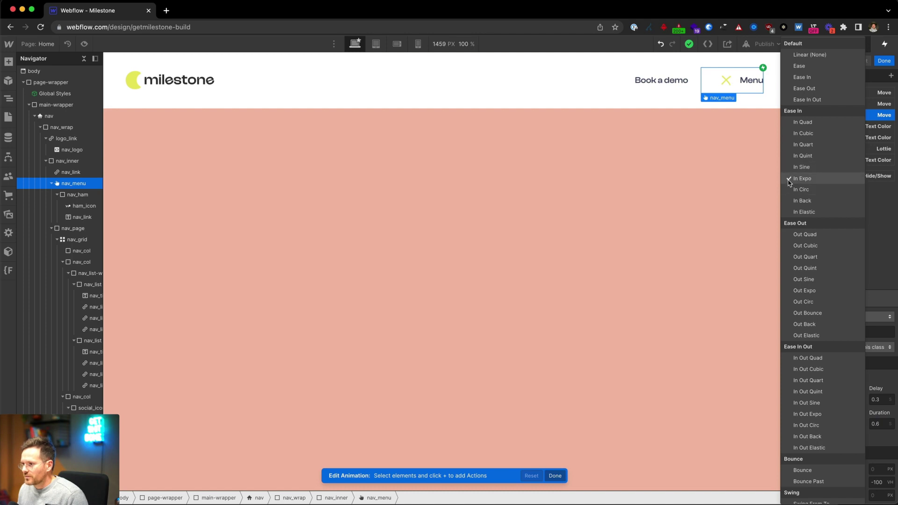
{"action": "left_click", "coordinate": [887, 238]}
- Preview the page and click Menu twice to open and close the nav
{"action": "key", "text": "super+shift+p"}
{"action": "left_click", "coordinate": [779, 83]}
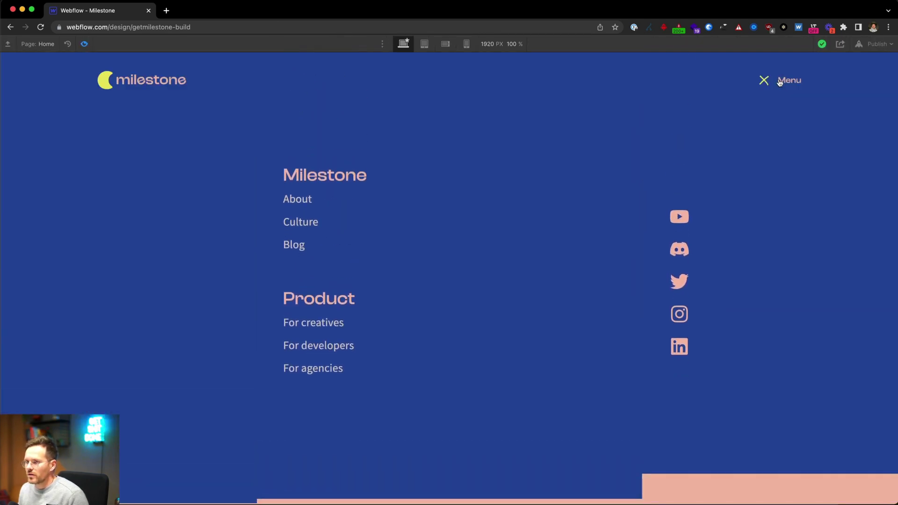
{"action": "left_click", "coordinate": [780, 83]}
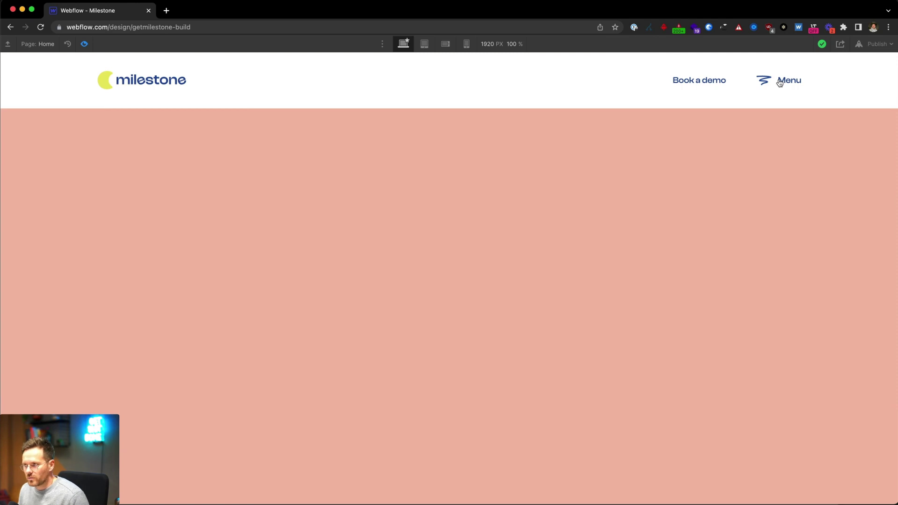
- Leave preview and switch all three Nav Close nav_col moves from In Expo to Out Expo
{"action": "left_click", "coordinate": [81, 47]}
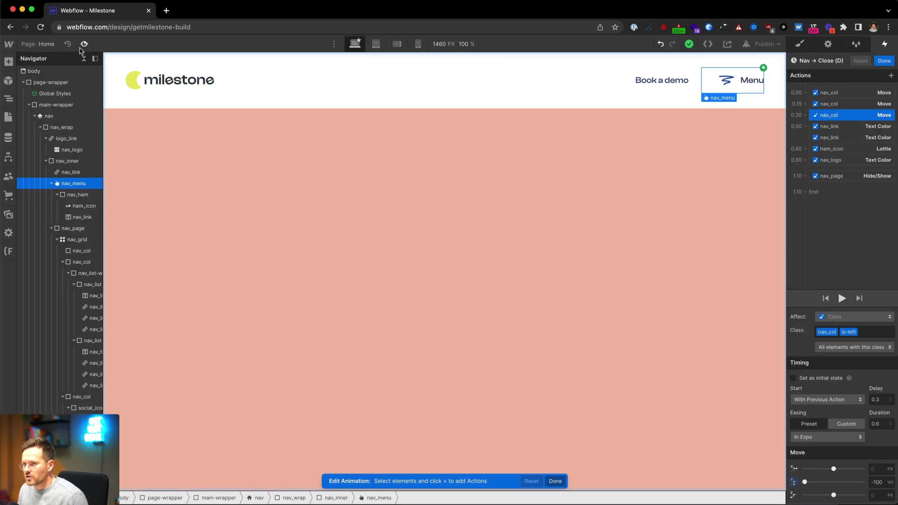
{"action": "left_click", "coordinate": [829, 96], "text": "shift"}
{"action": "left_click", "coordinate": [834, 438]}
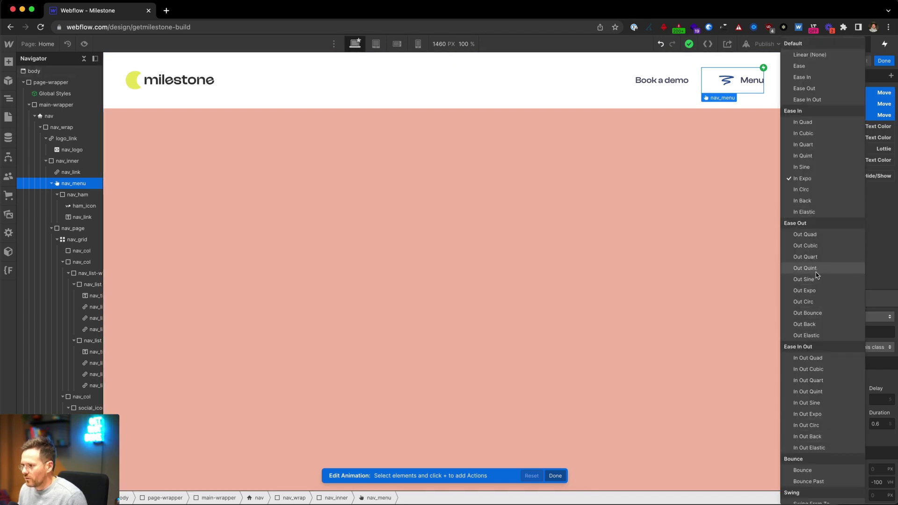
{"action": "left_click", "coordinate": [841, 291]}
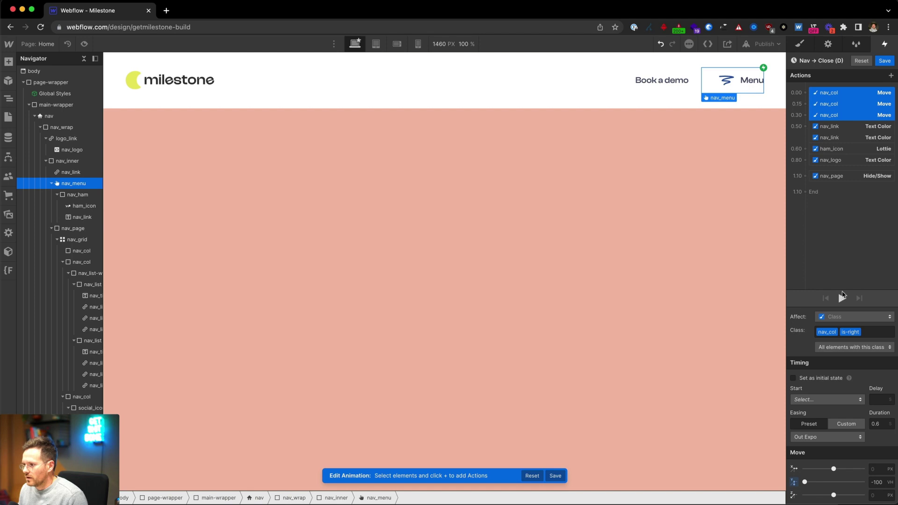
{"action": "left_click", "coordinate": [84, 43]}
- Open and close the menu three times in preview, then return to the Designer
{"action": "left_click", "coordinate": [769, 78]}
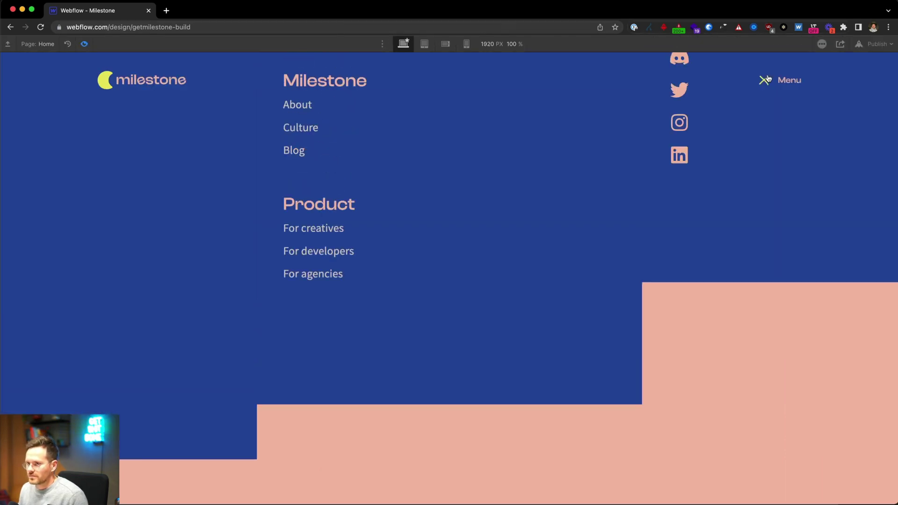
{"action": "left_click", "coordinate": [768, 79]}
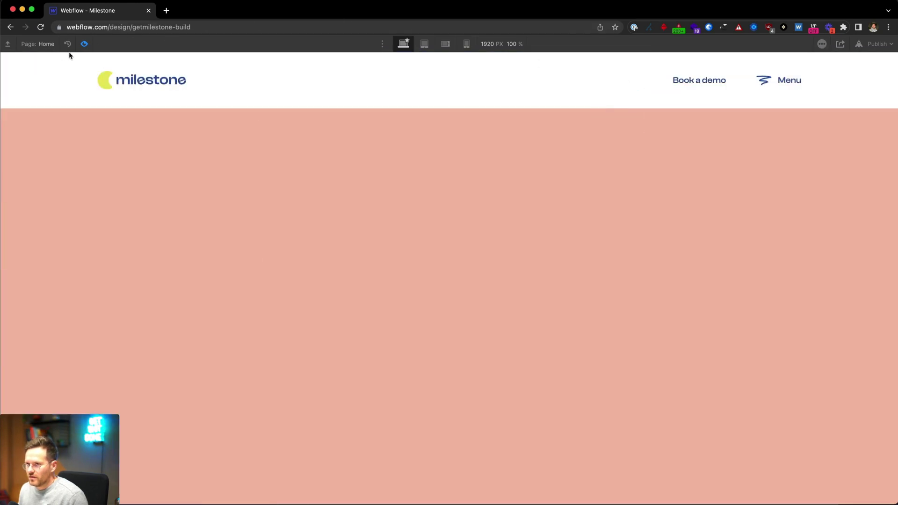
{"action": "left_click", "coordinate": [769, 81]}
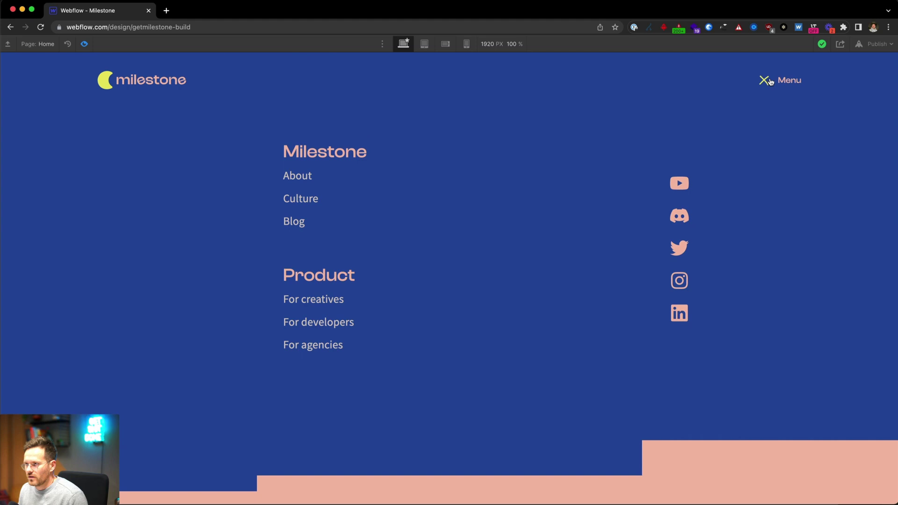
{"action": "left_click", "coordinate": [770, 81]}
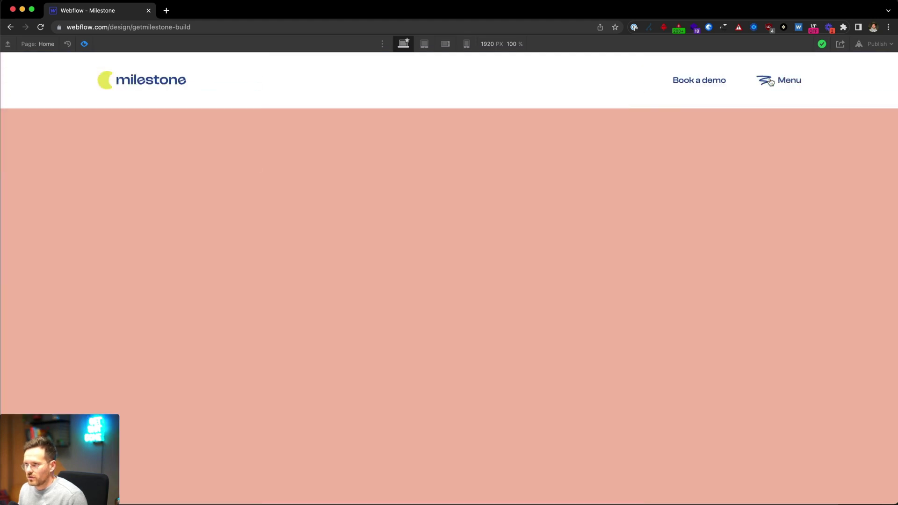
{"action": "left_click", "coordinate": [769, 81]}
{"action": "left_click", "coordinate": [769, 81]}
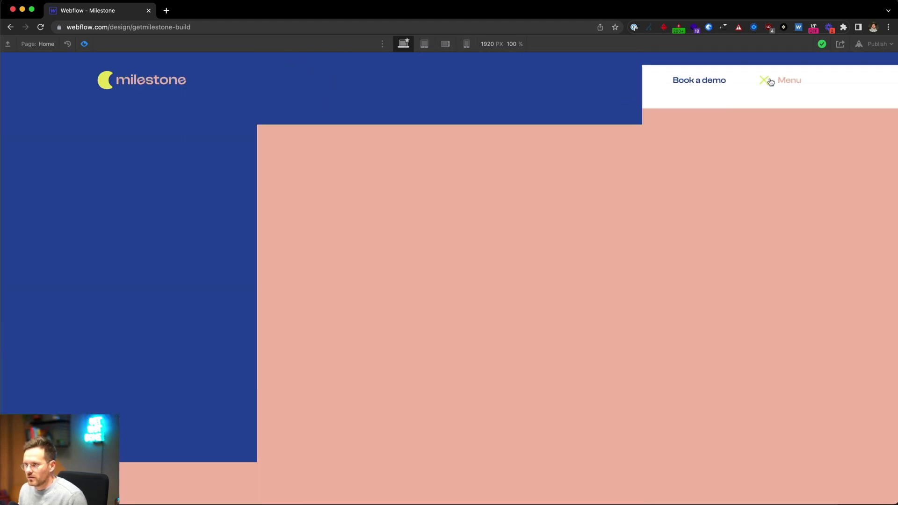
{"action": "key", "text": "super+shift+p"}
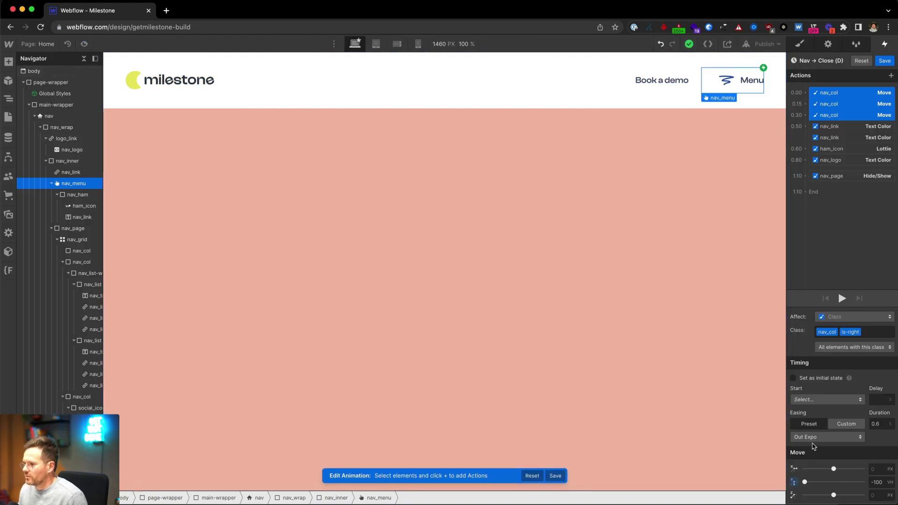
- Switch the column slide moves back to In Expo easing and review the left column's 0.6 duration
{"action": "left_click", "coordinate": [814, 438]}
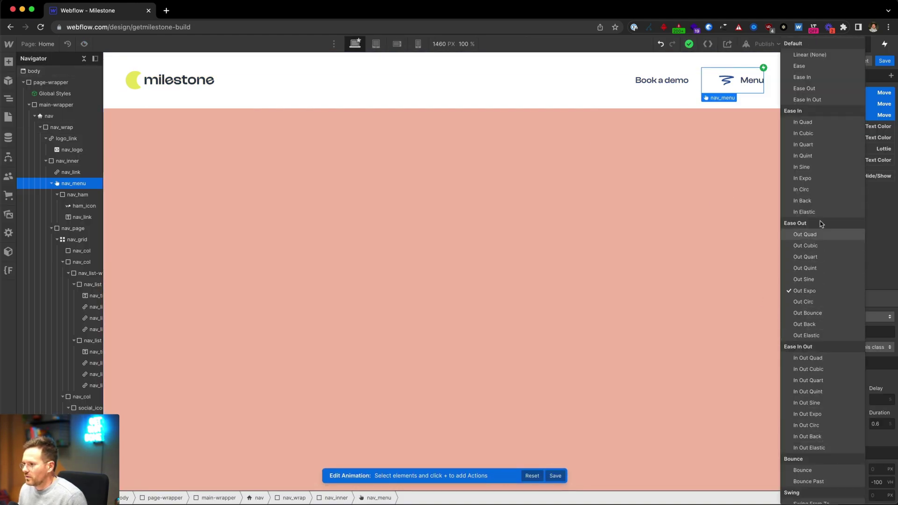
{"action": "left_click", "coordinate": [805, 179]}
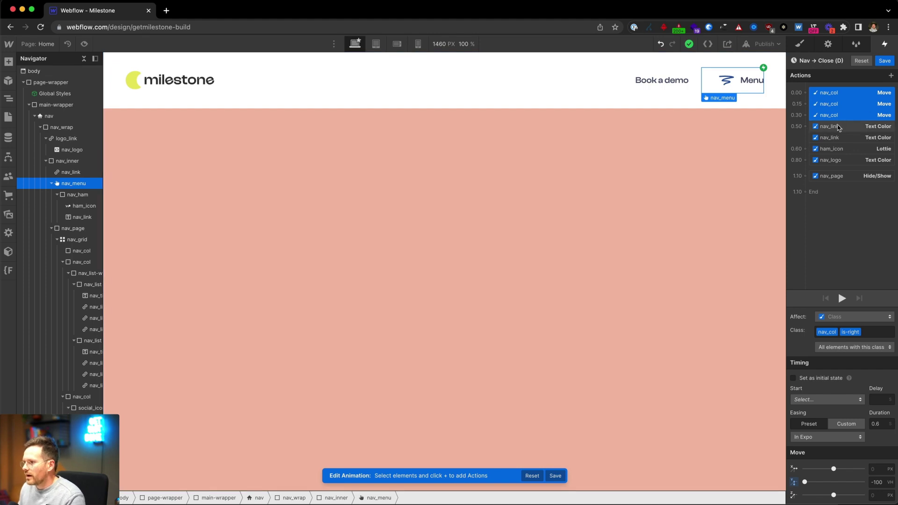
{"action": "left_click", "coordinate": [837, 127]}
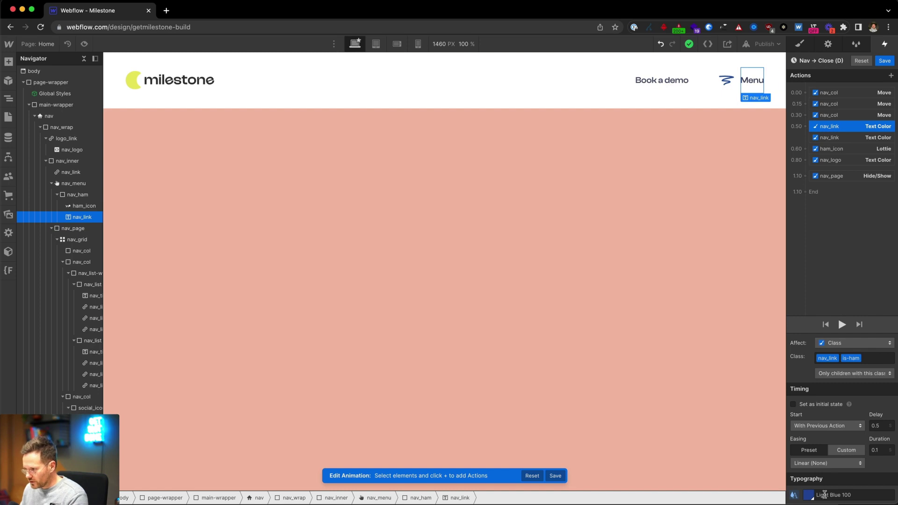
{"action": "left_click", "coordinate": [873, 118]}
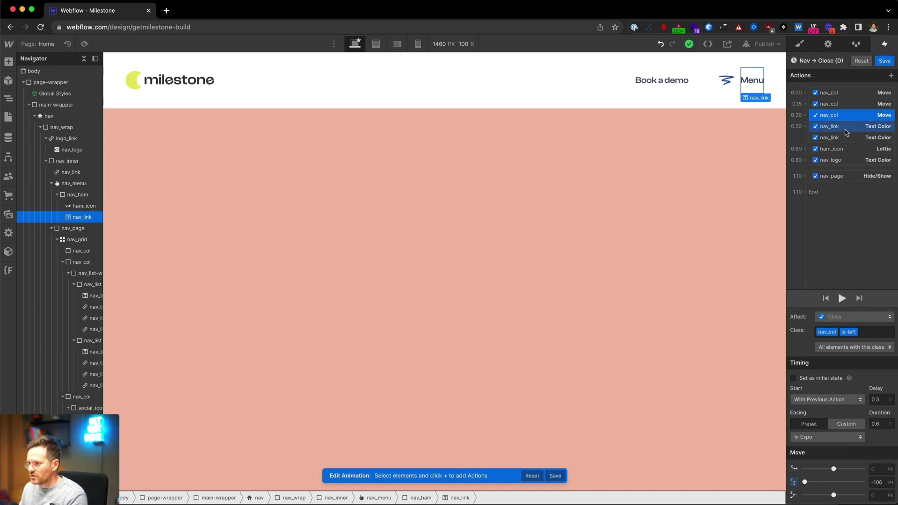
{"action": "left_click", "coordinate": [870, 423]}
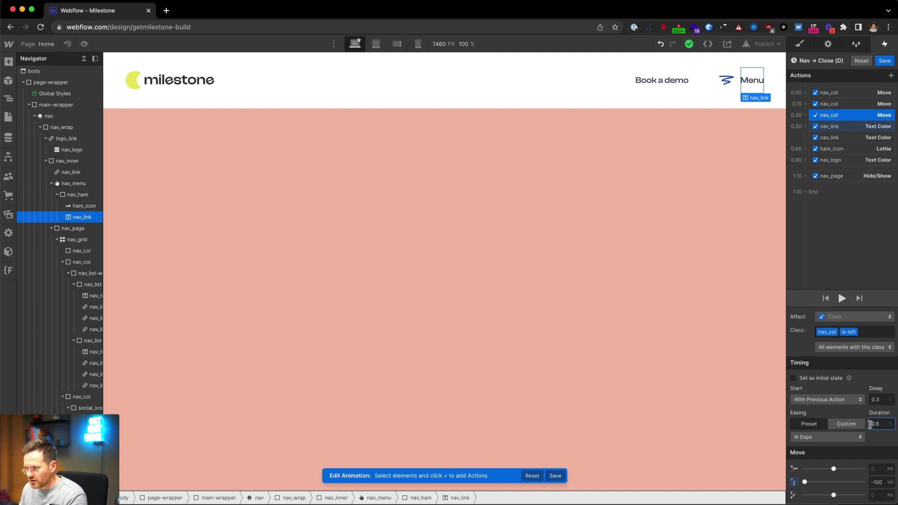
{"action": "double_click", "coordinate": [875, 424]}
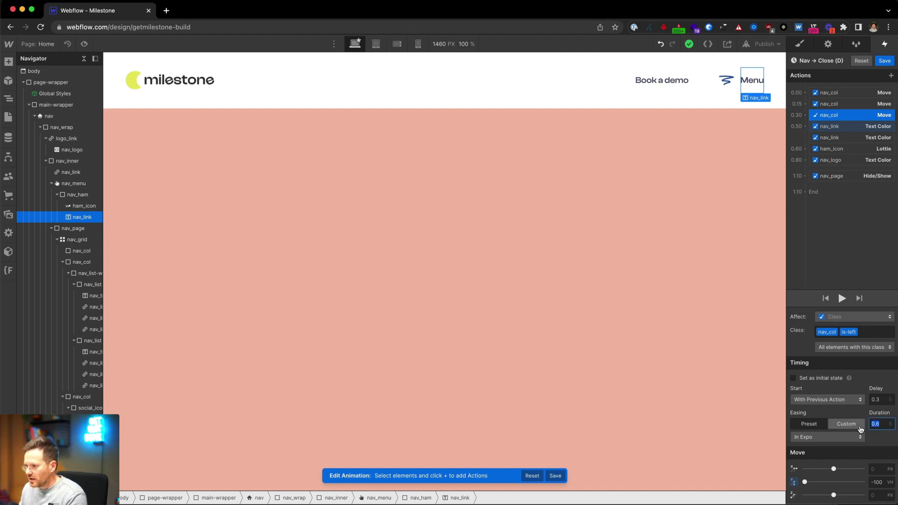
- Give the 0.50 nav_link text colour action a 0.5 s delay and retarget it to the Menu link
{"action": "left_click", "coordinate": [844, 127]}
{"action": "double_click", "coordinate": [875, 425]}
{"action": "key", "text": "BackSpace"}
{"action": "type", "text": "0.5"}
{"action": "key", "text": "Return"}
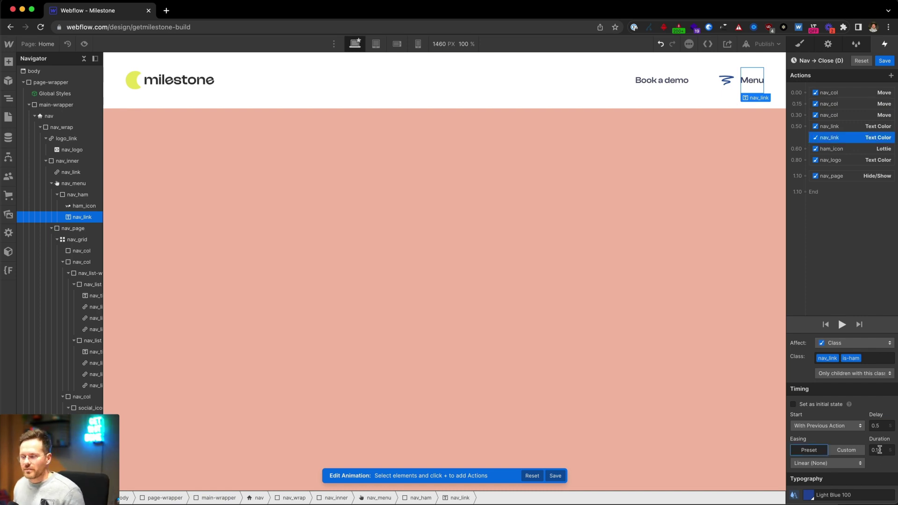
{"action": "left_click", "coordinate": [832, 128]}
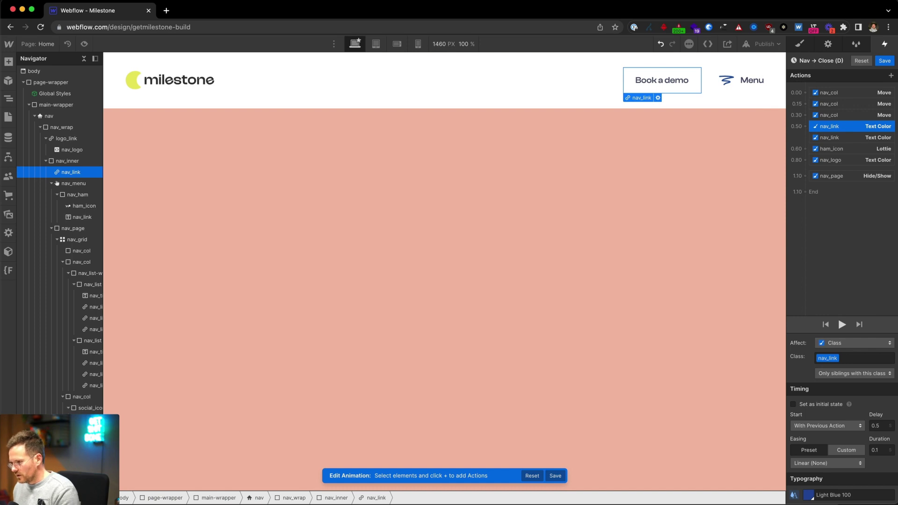
{"action": "left_click", "coordinate": [751, 80]}
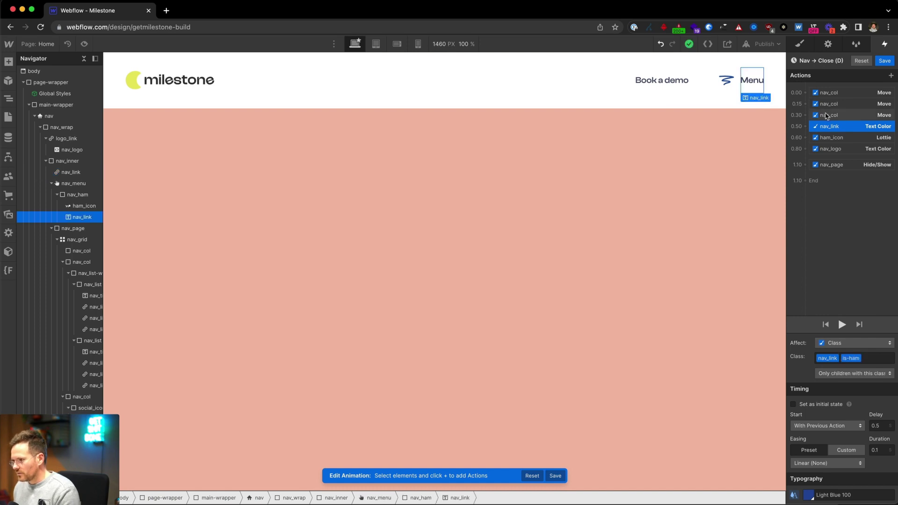
- Check the ham_icon Lottie action and the 0.30 nav_col slide's 0.6 duration
{"action": "left_click", "coordinate": [851, 141]}
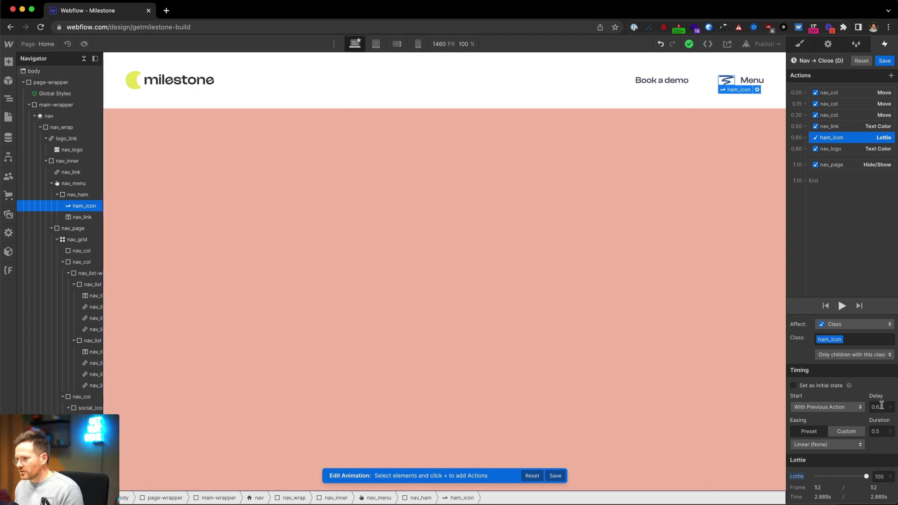
{"action": "left_click", "coordinate": [859, 117]}
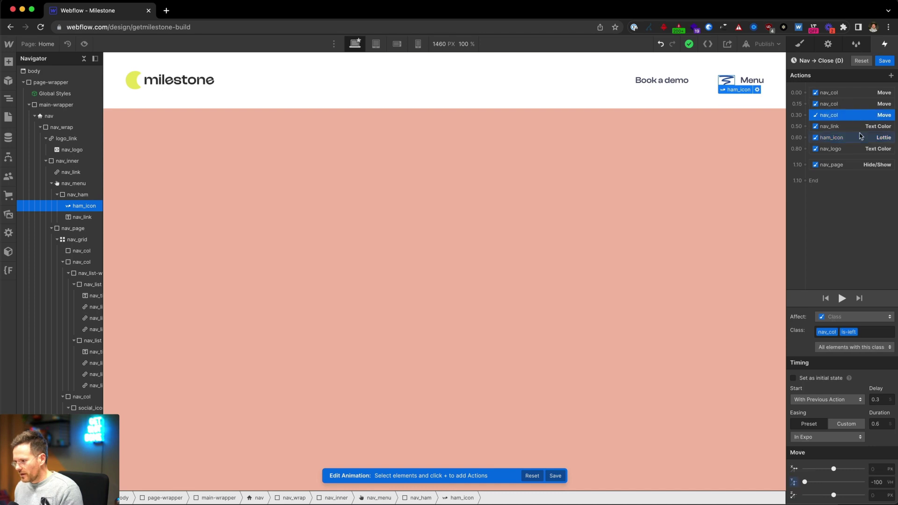
{"action": "left_click", "coordinate": [885, 425]}
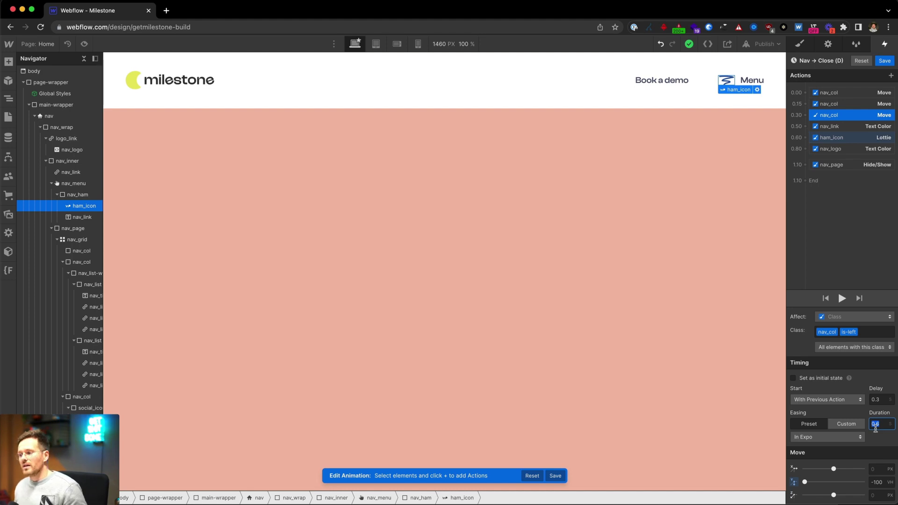
{"action": "left_click", "coordinate": [840, 139]}
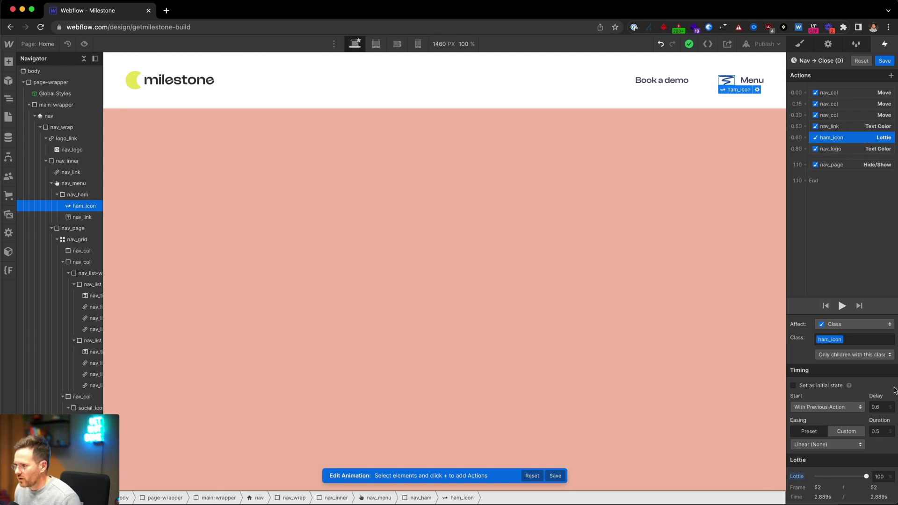
- Review the nav_logo colour action's 0.8 delay and the nav_page hide/show action
{"action": "left_click", "coordinate": [842, 150]}
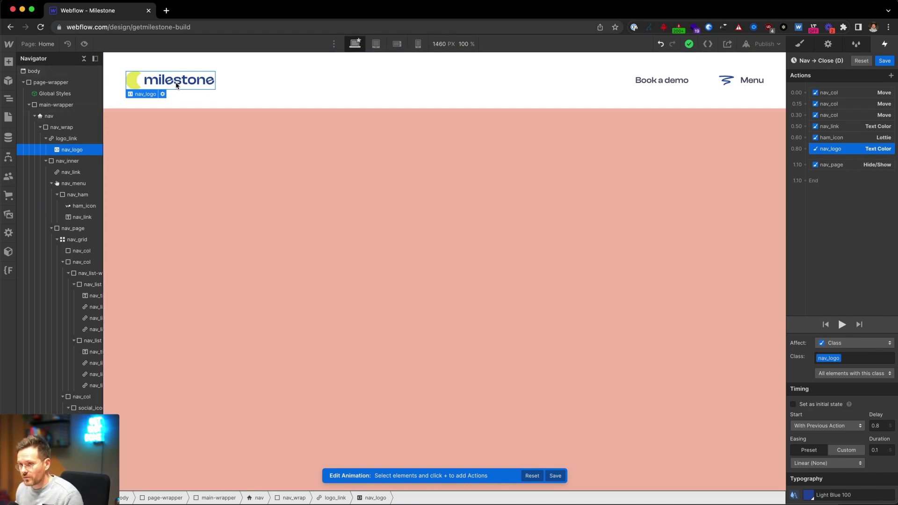
{"action": "left_click", "coordinate": [876, 425]}
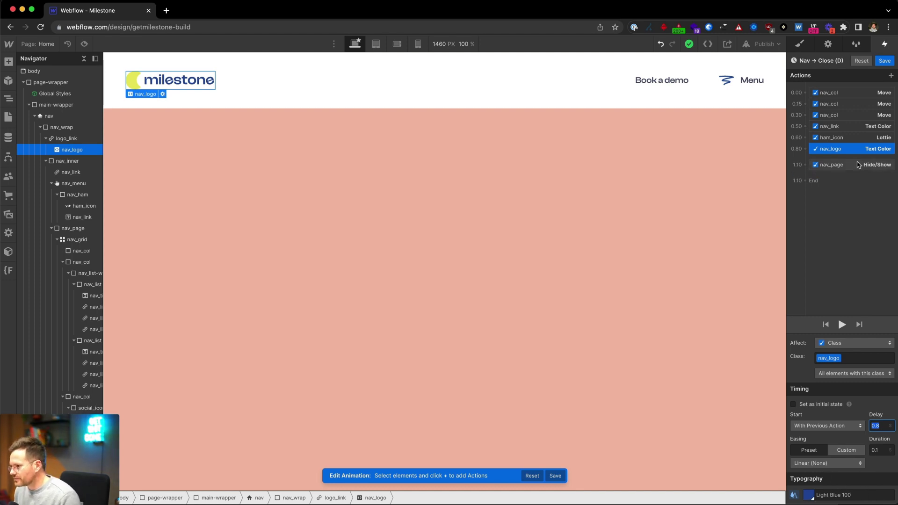
{"action": "left_click", "coordinate": [838, 165]}
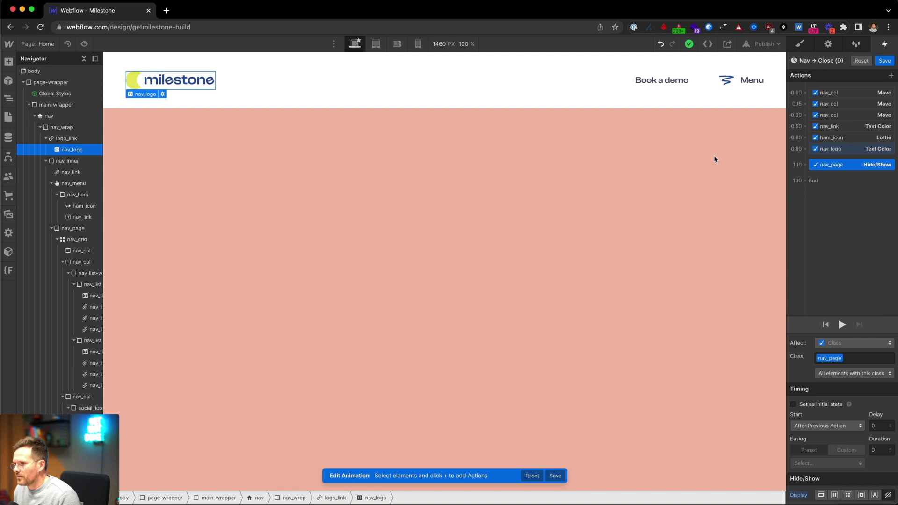
{"action": "left_click", "coordinate": [72, 228]}
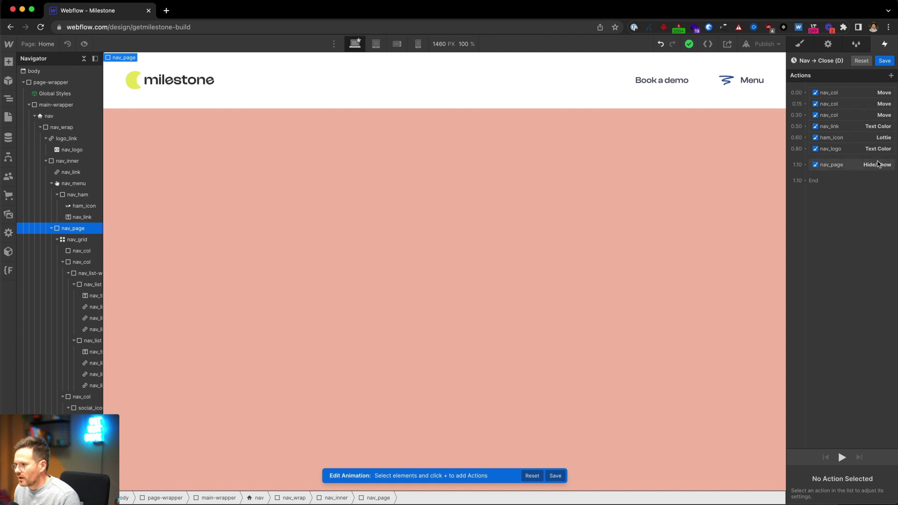
{"action": "left_click", "coordinate": [877, 165]}
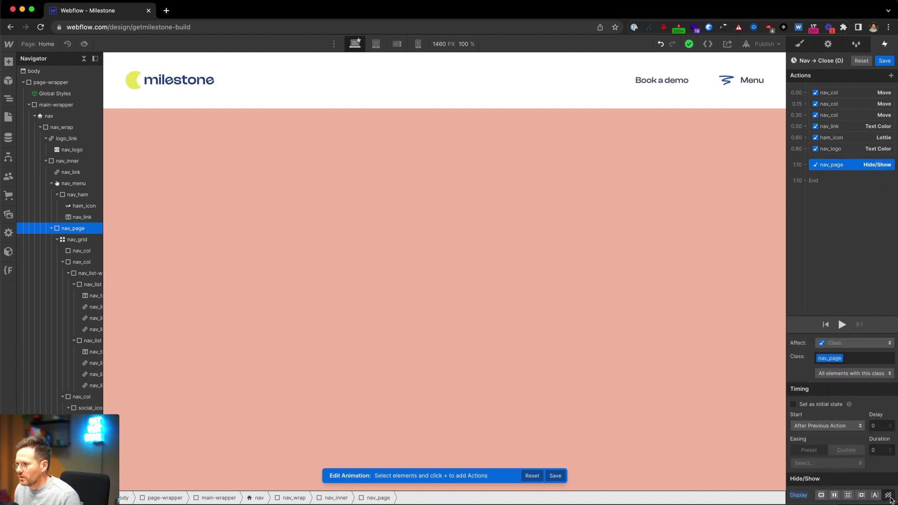
- Close the animation editor, enter Preview, and open and close the Menu three times at desktop width
{"action": "left_click", "coordinate": [885, 60]}
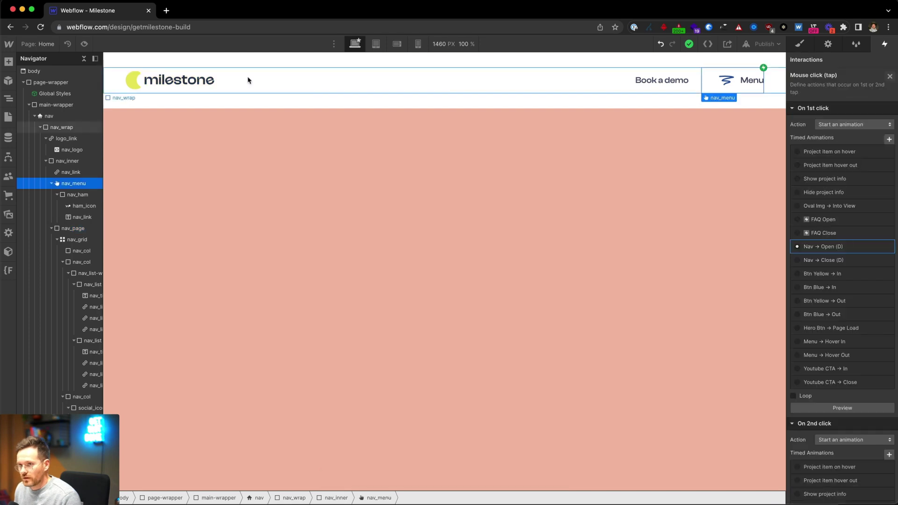
{"action": "left_click", "coordinate": [85, 43]}
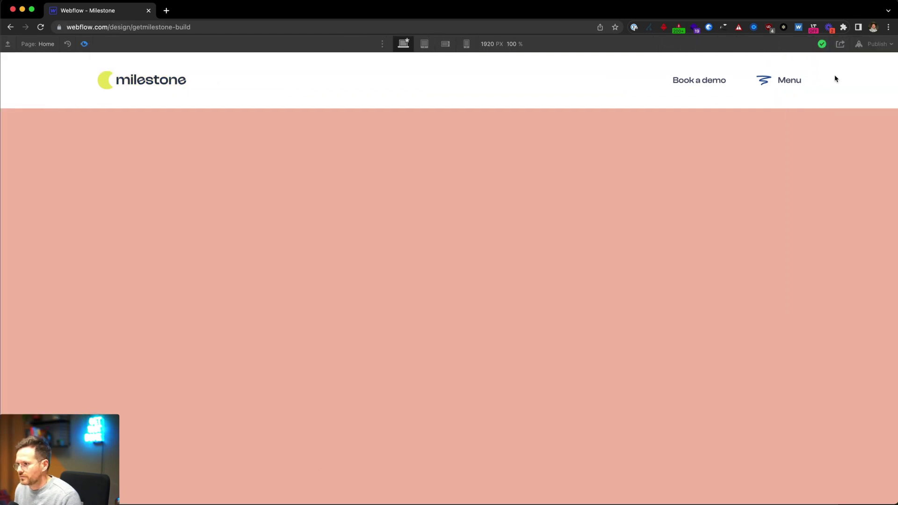
{"action": "left_click", "coordinate": [778, 89]}
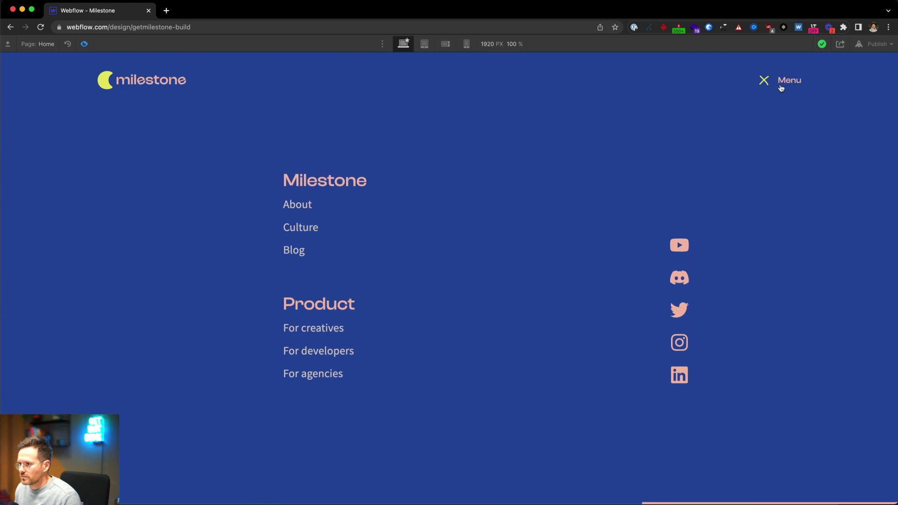
{"action": "left_click", "coordinate": [781, 87]}
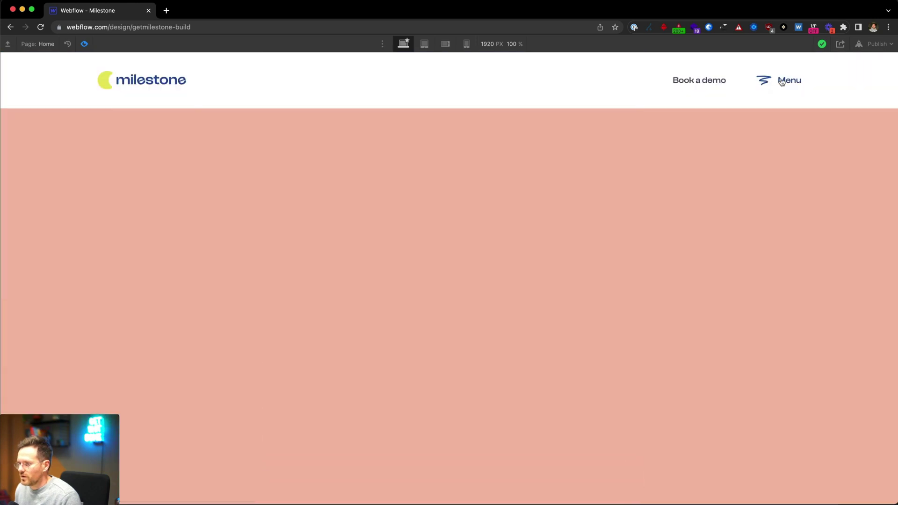
{"action": "left_click", "coordinate": [792, 84]}
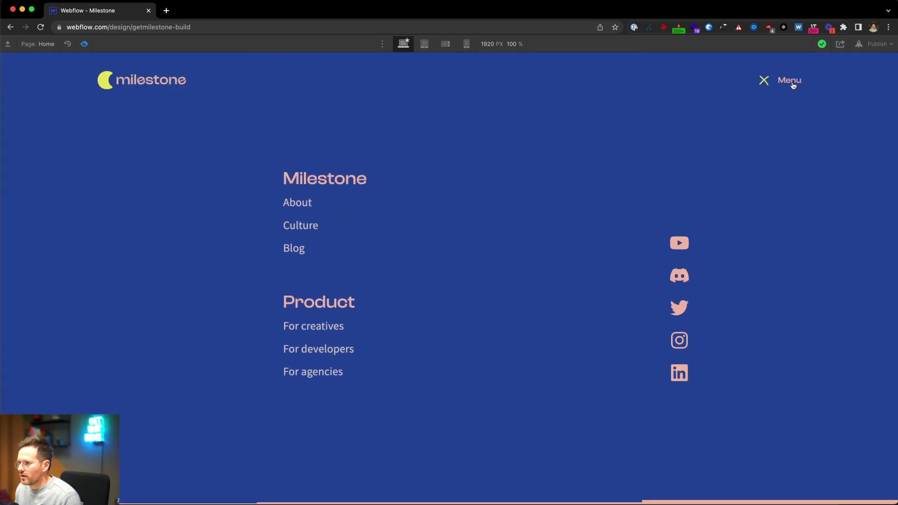
{"action": "left_click", "coordinate": [790, 81]}
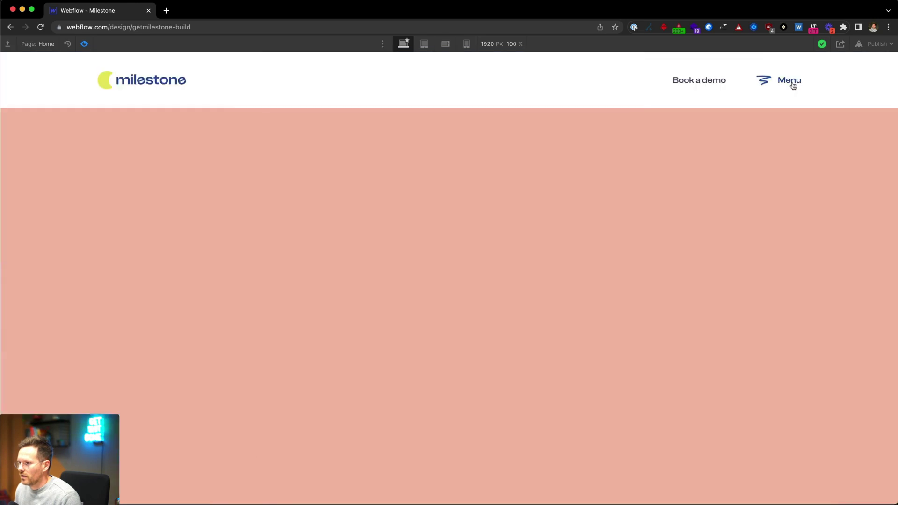
{"action": "left_click", "coordinate": [793, 83]}
{"action": "left_click", "coordinate": [794, 85]}
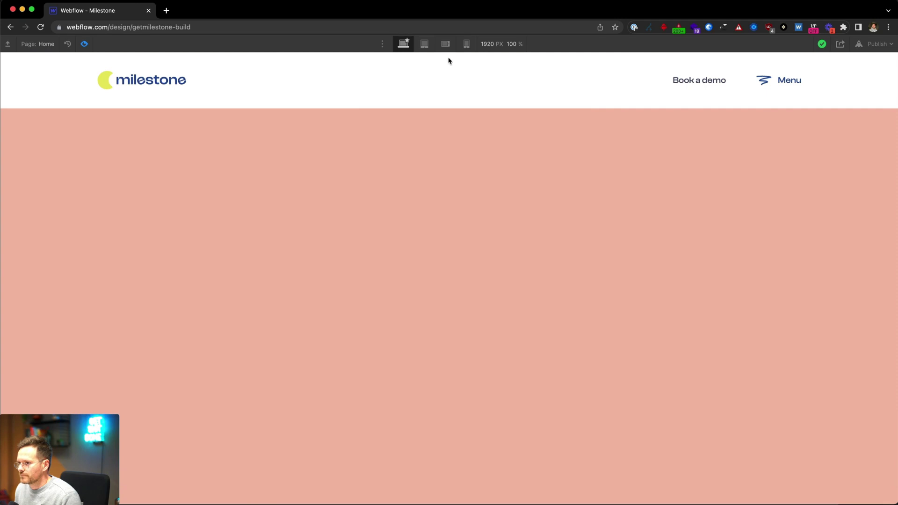
- Toggle the hamburger menu twice in mobile portrait, then exit Preview back to the Desktop breakpoint
{"action": "left_click", "coordinate": [466, 44]}
{"action": "left_click", "coordinate": [513, 76]}
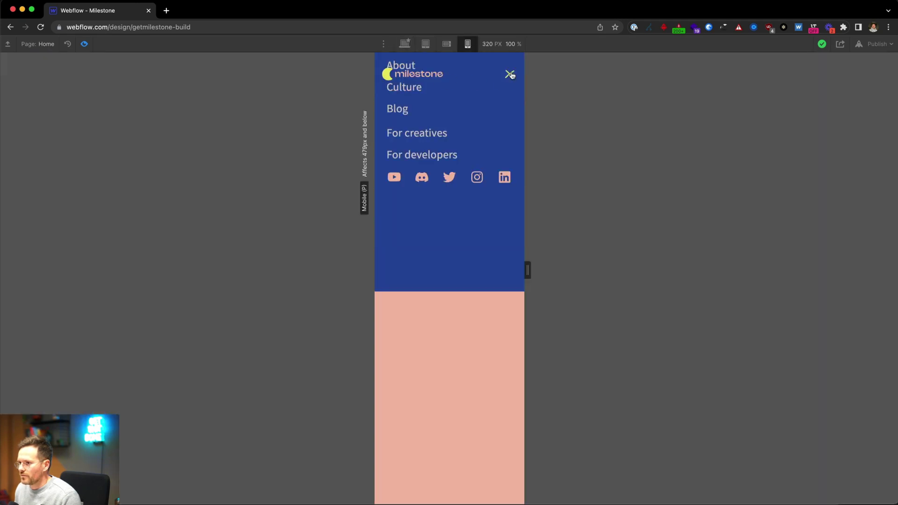
{"action": "left_click", "coordinate": [510, 75]}
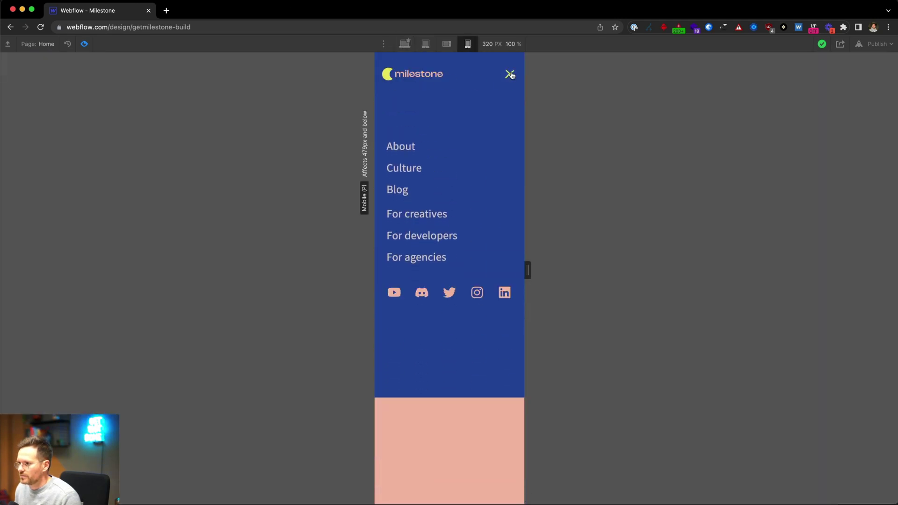
{"action": "left_click", "coordinate": [512, 75]}
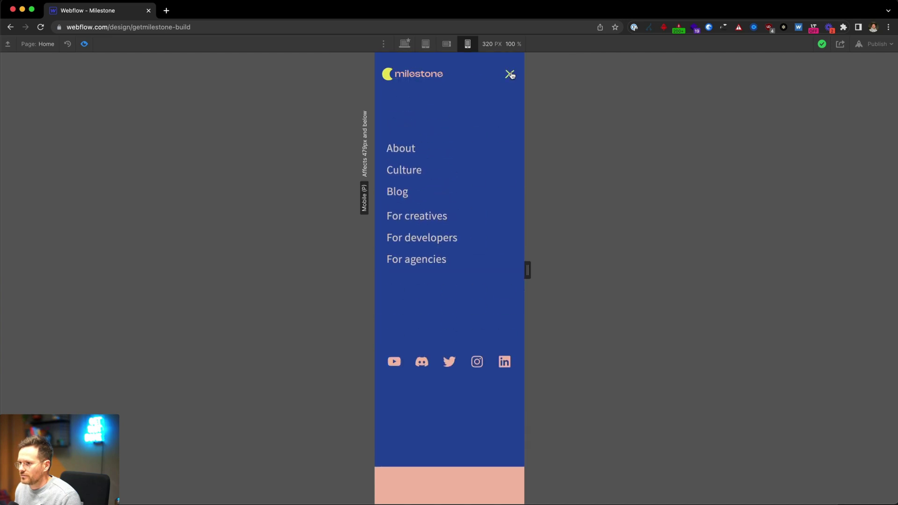
{"action": "left_click", "coordinate": [511, 75]}
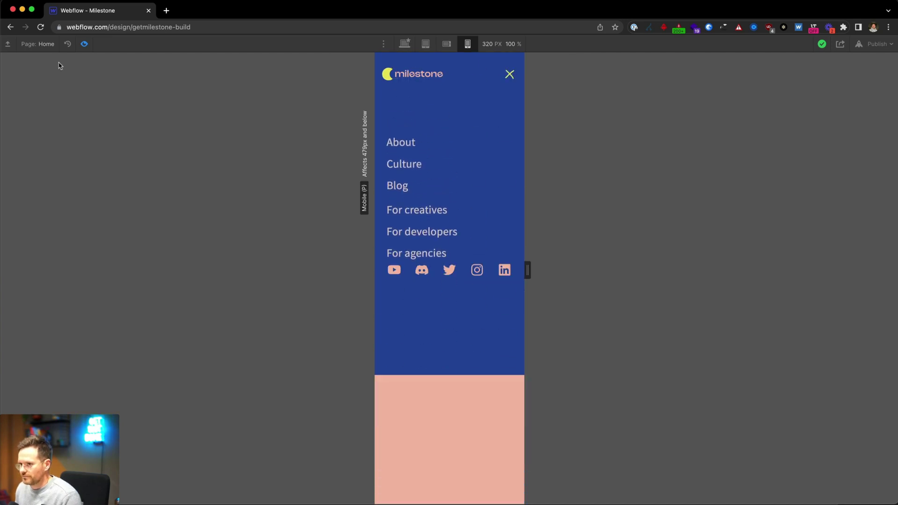
{"action": "left_click", "coordinate": [84, 44]}
{"action": "left_click", "coordinate": [356, 44]}
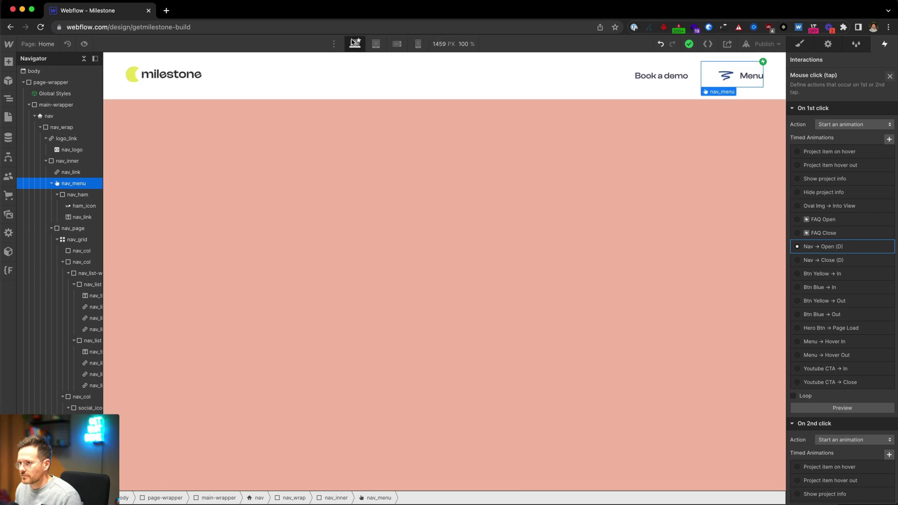